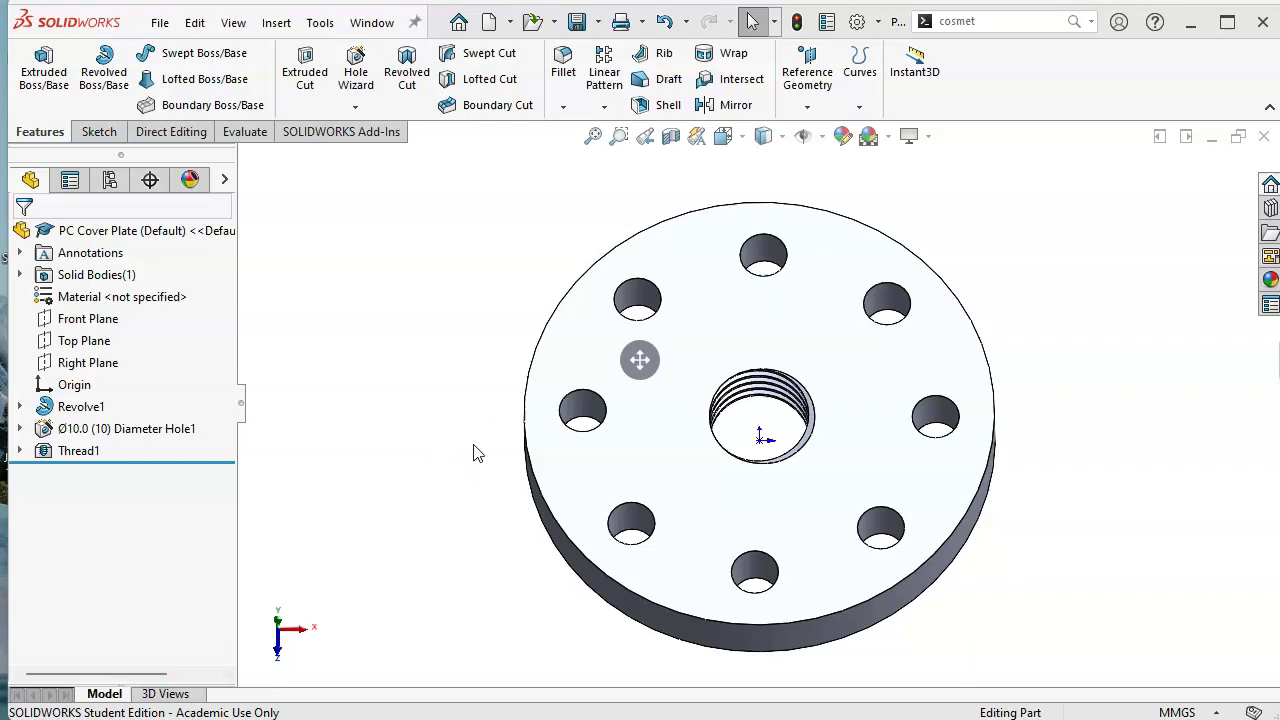
Create a new document from the Assembly template via File > New
click(160, 22)
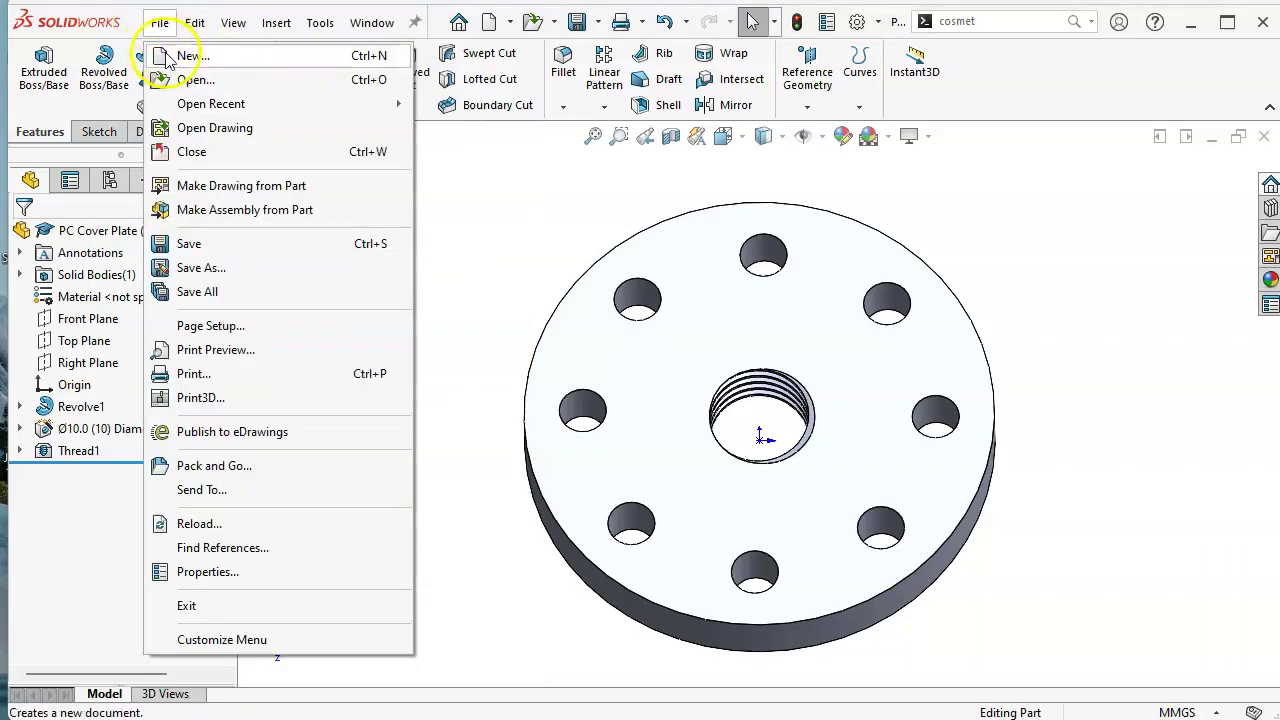
click(180, 57)
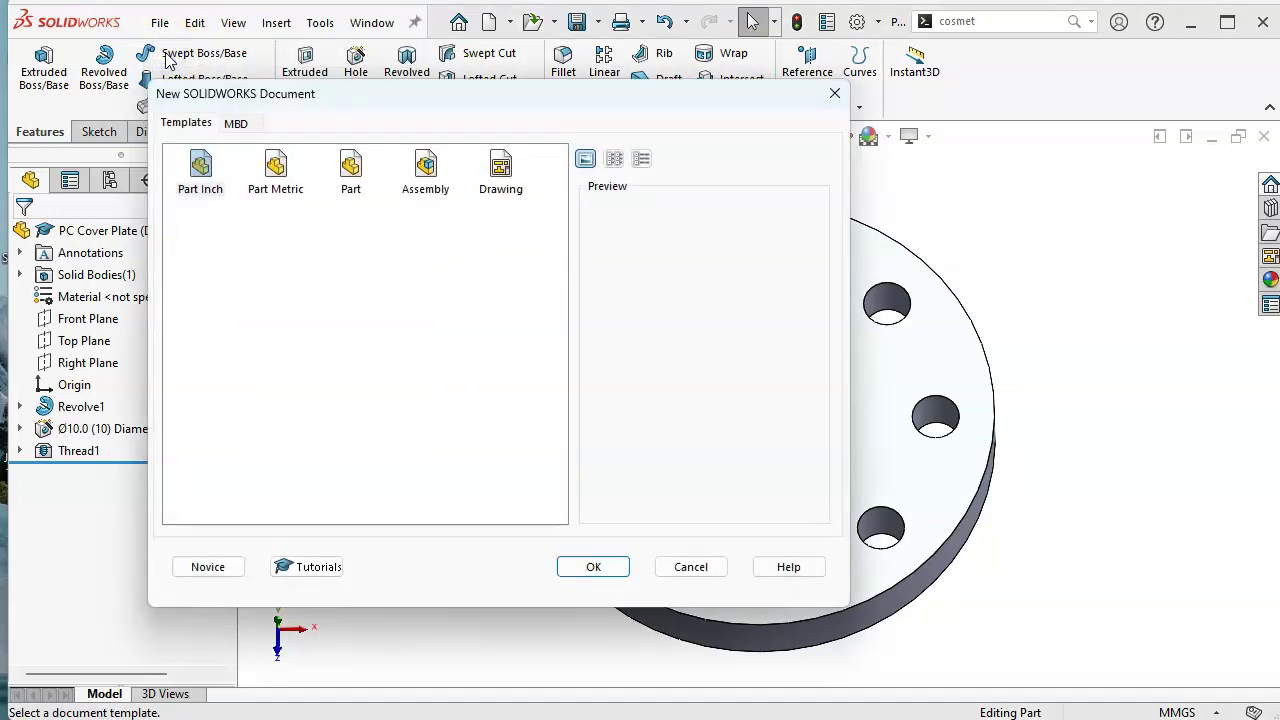
click(422, 172)
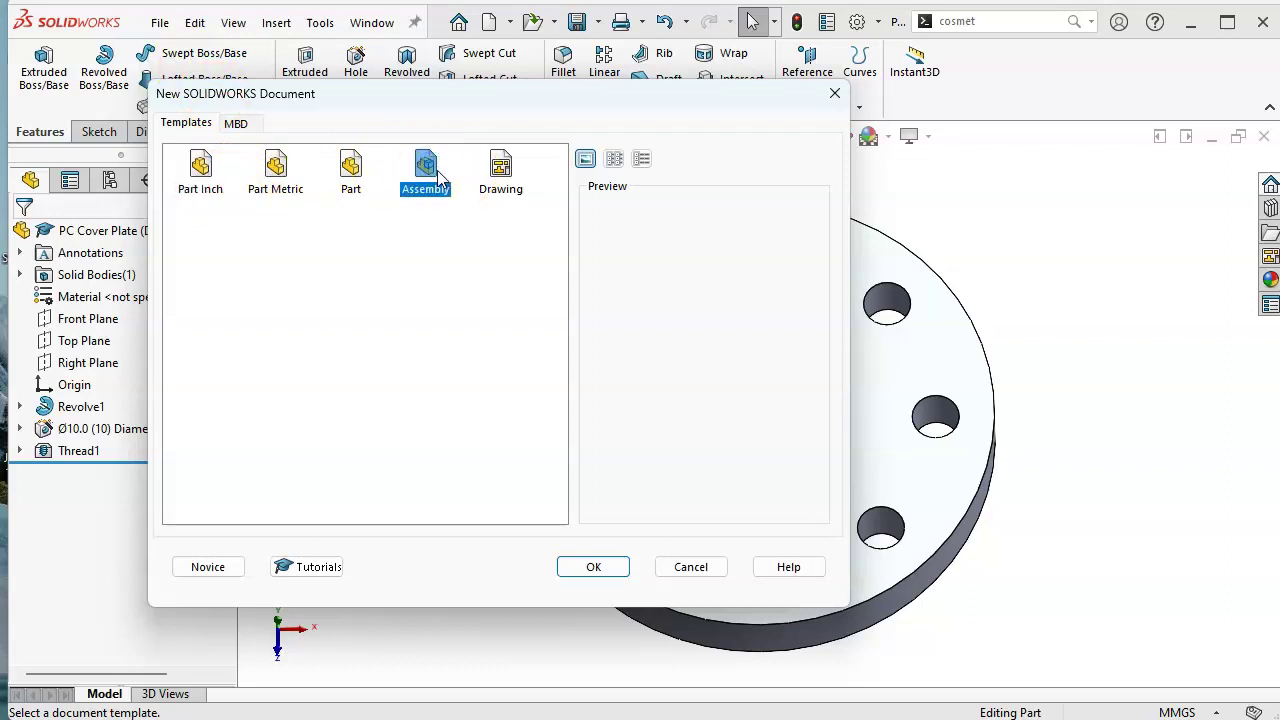
double_click(427, 176)
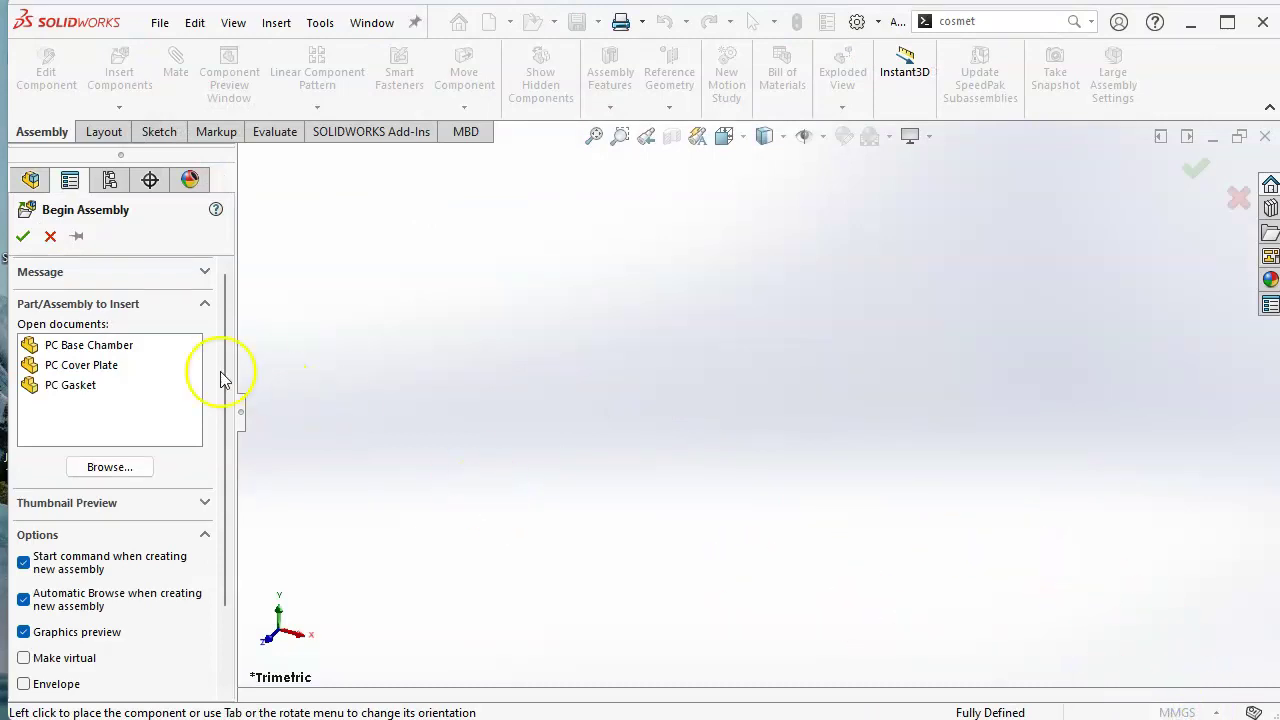
Insert PC Base Chamber from the open documents as the assembly's fixed first component
click(107, 348)
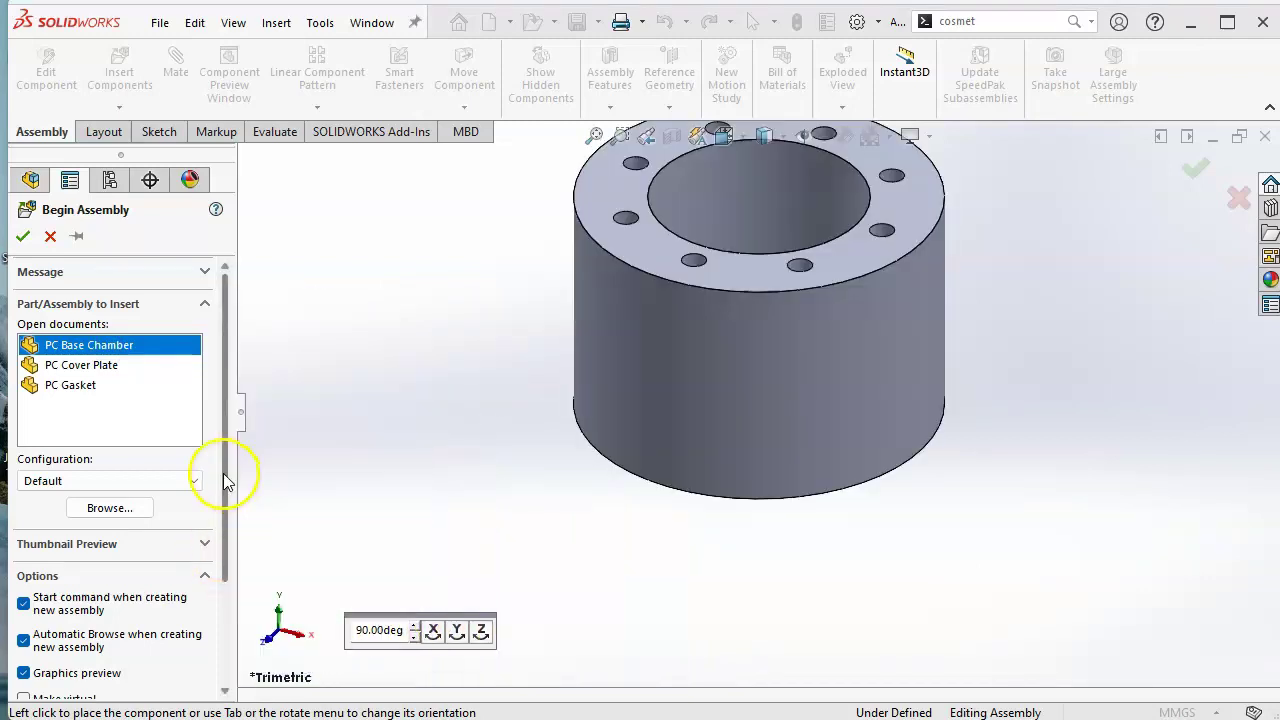
drag(226, 480, 236, 604)
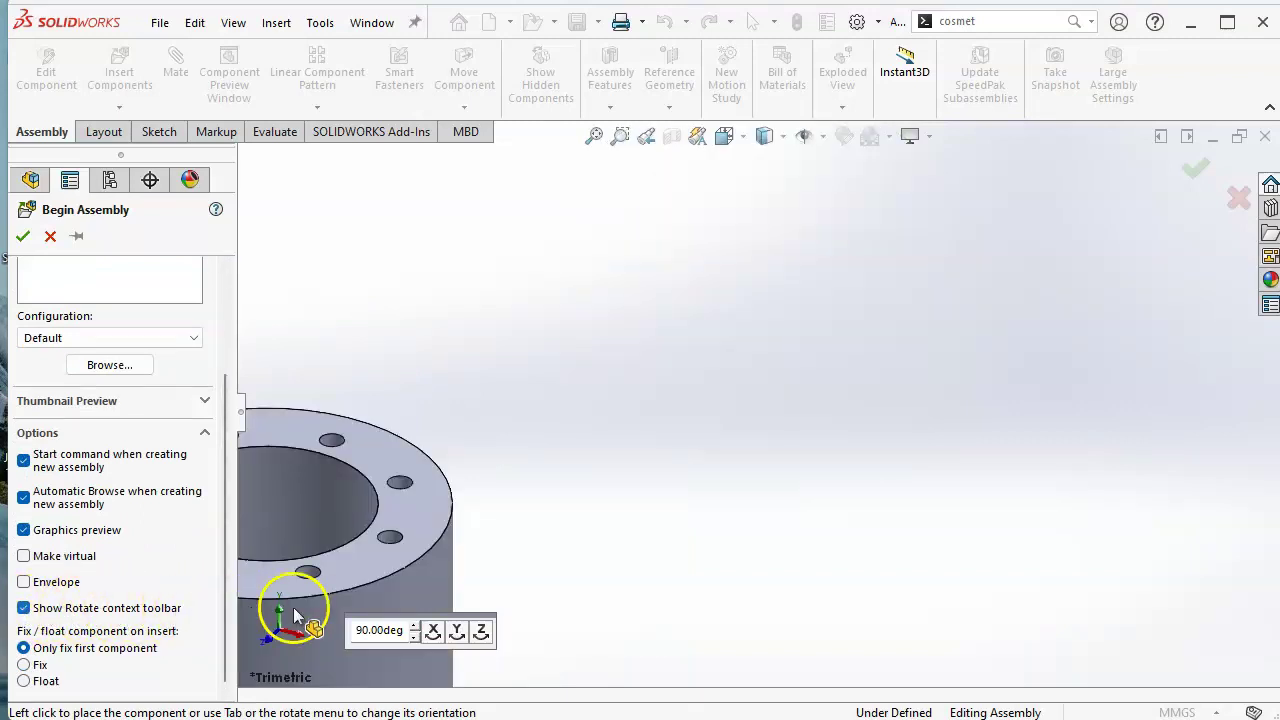
right_click(789, 381)
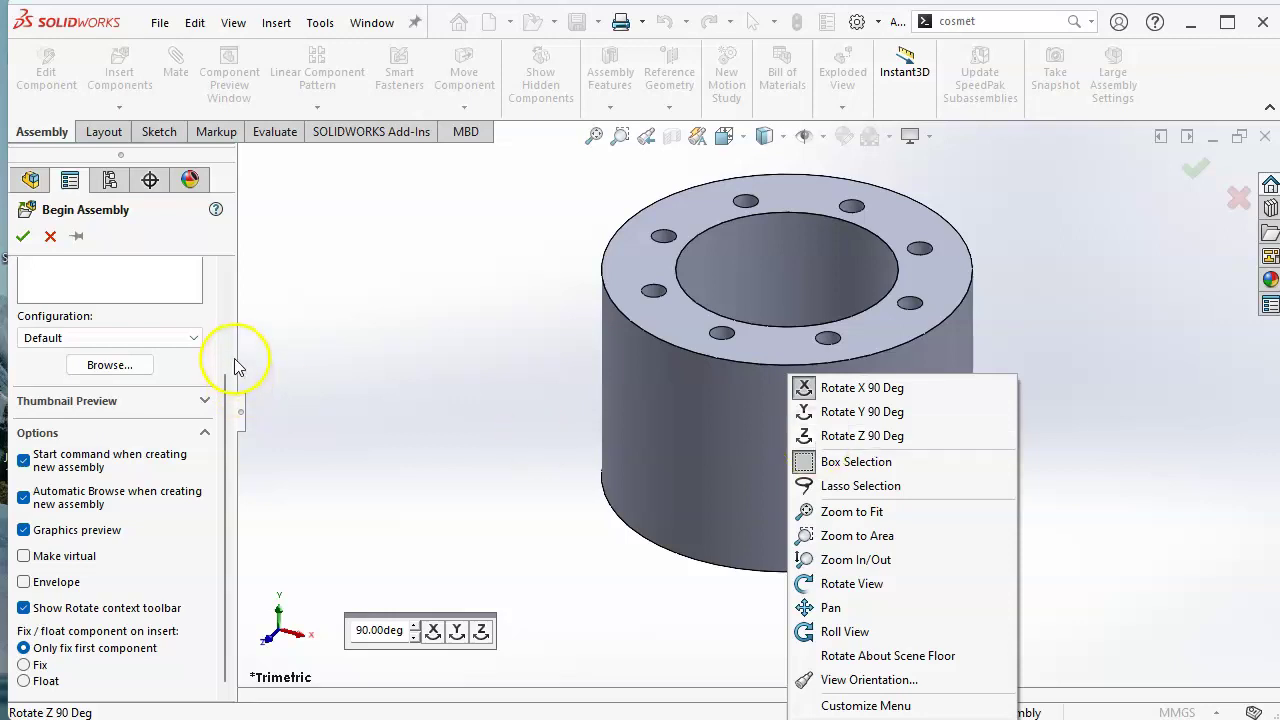
click(135, 244)
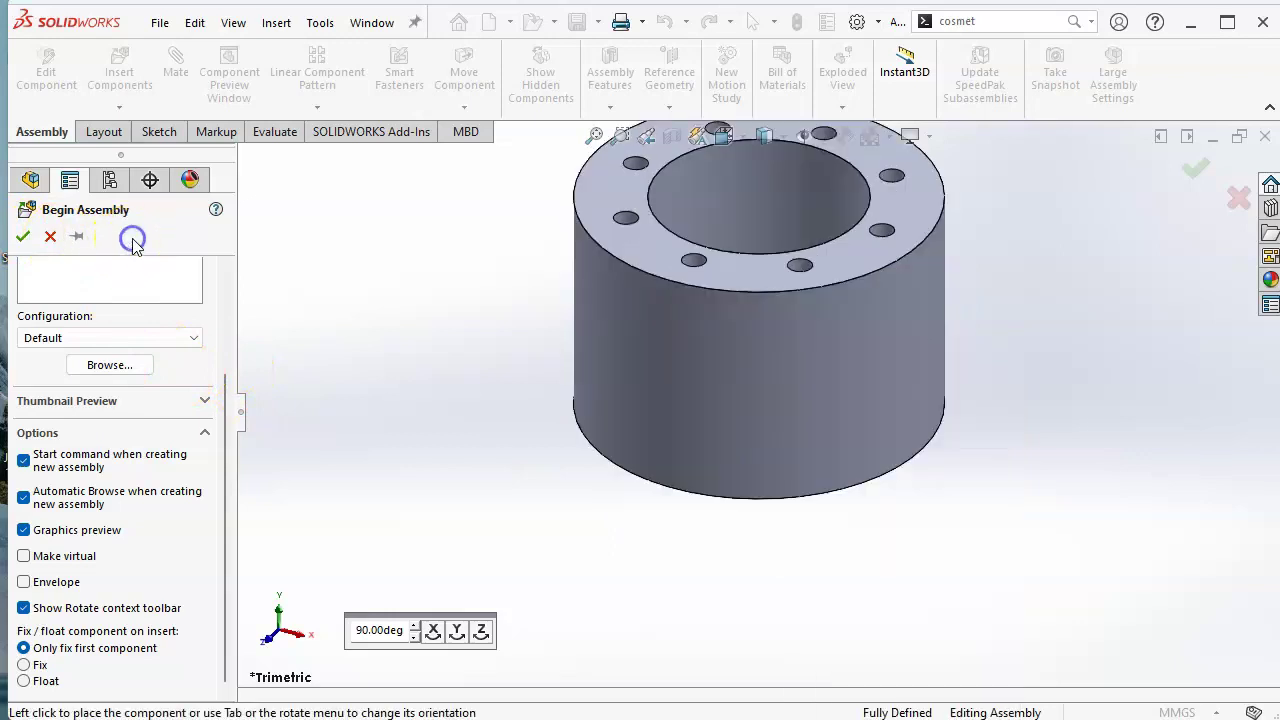
click(22, 236)
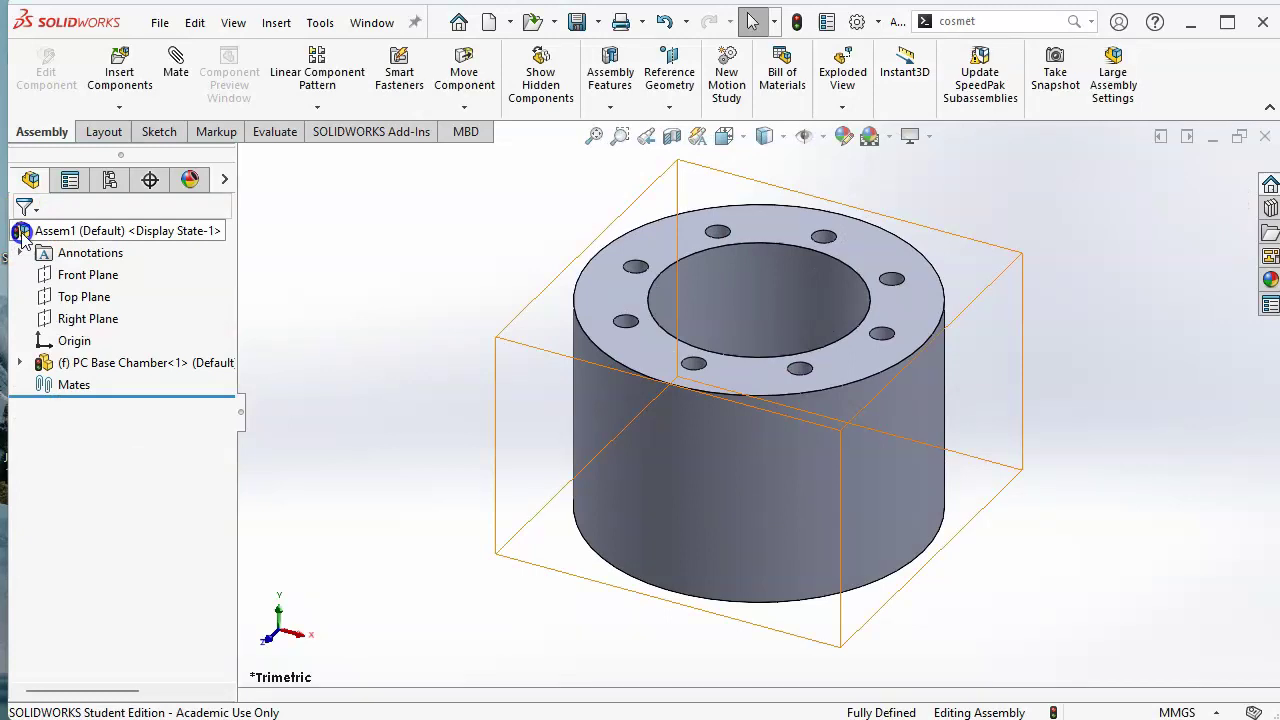
middle_drag(429, 414, 777, 246)
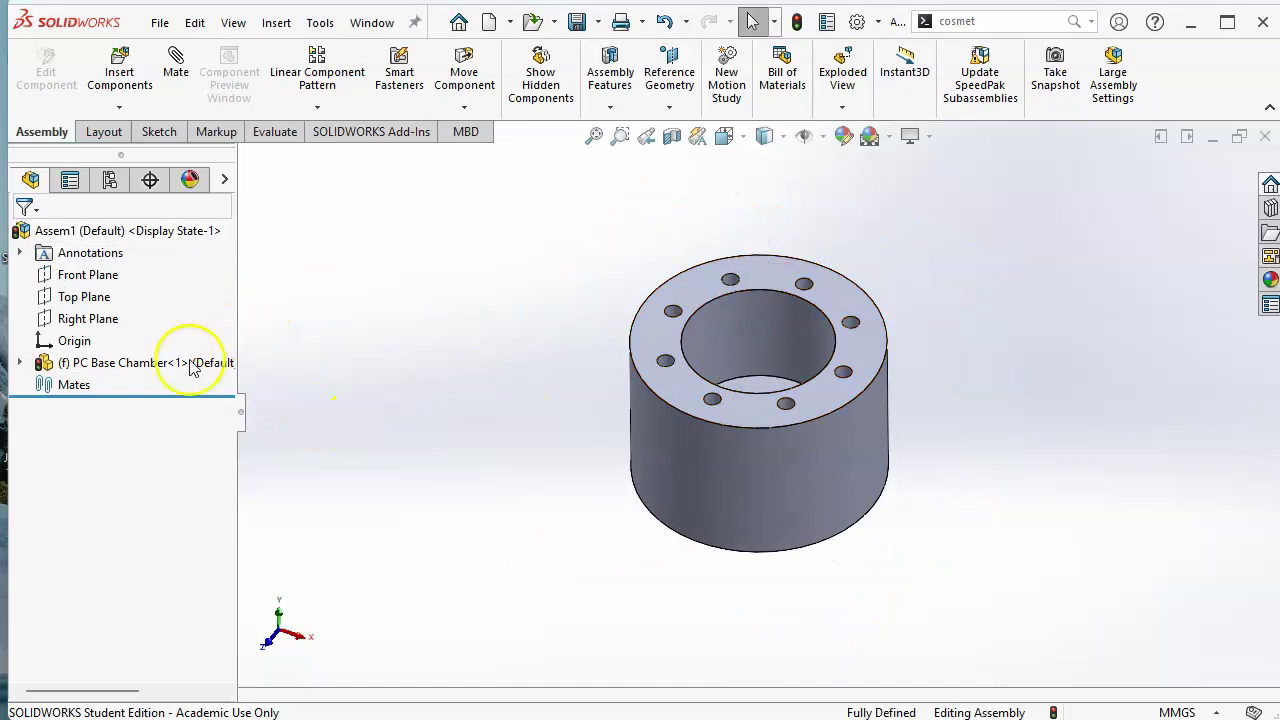
click(133, 367)
right_click(136, 377)
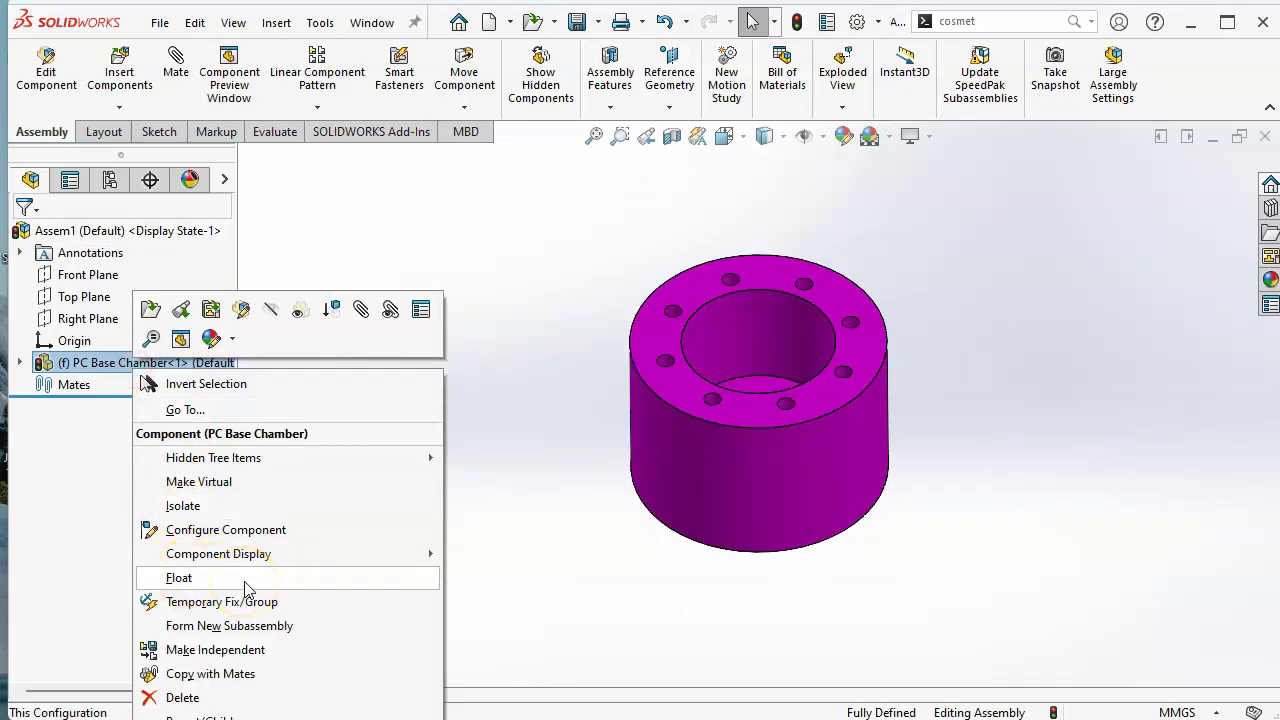
click(545, 298)
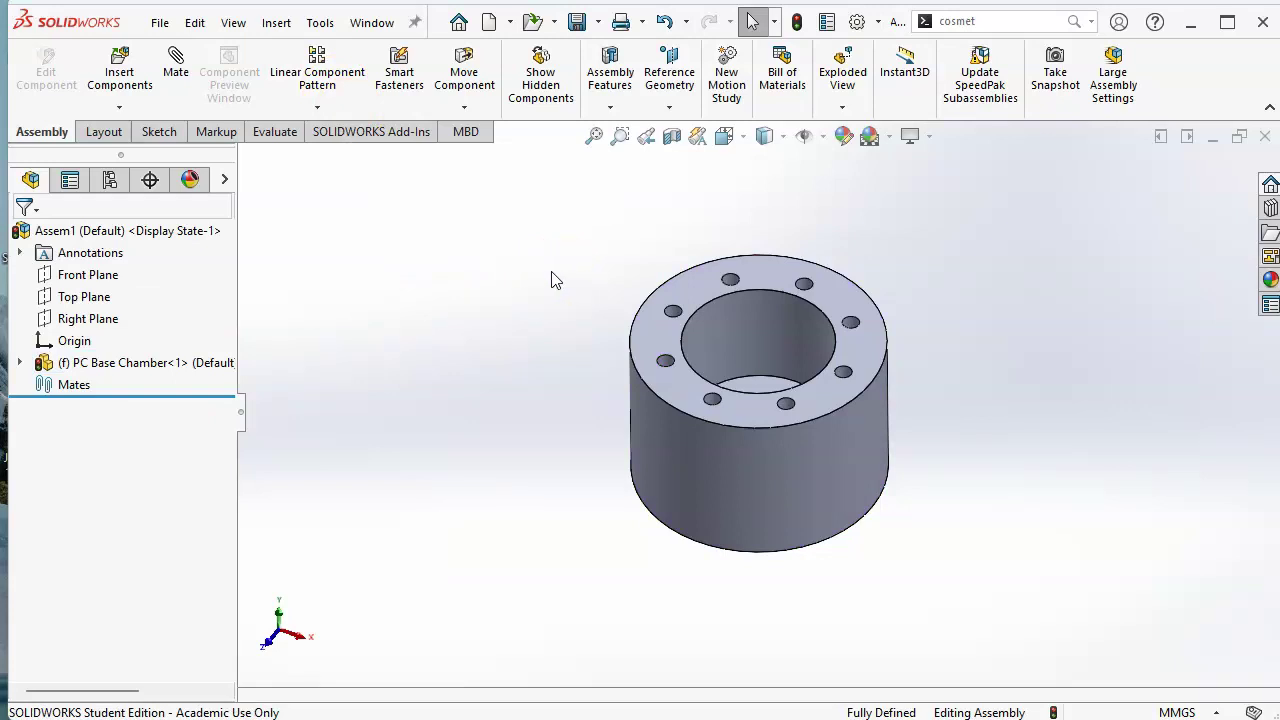
Tile the windows vertically and drag PC Gasket onto the chamber top to SmartMate it
click(376, 26)
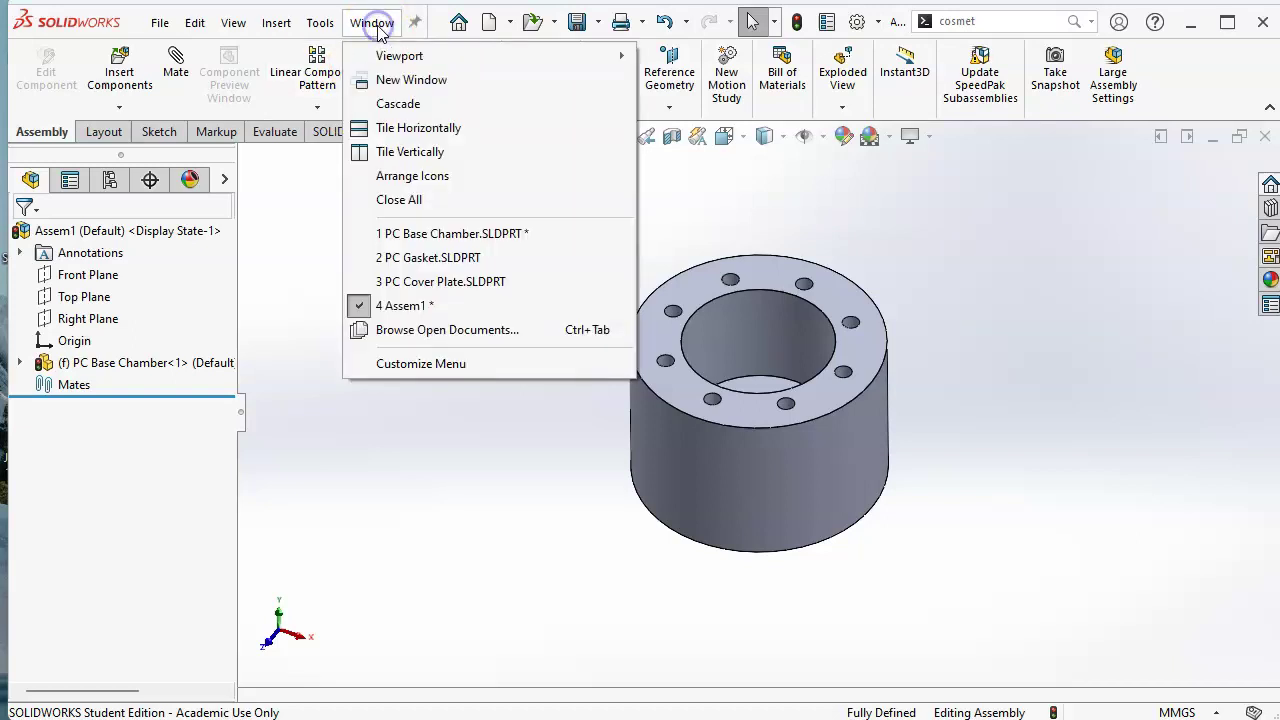
click(410, 153)
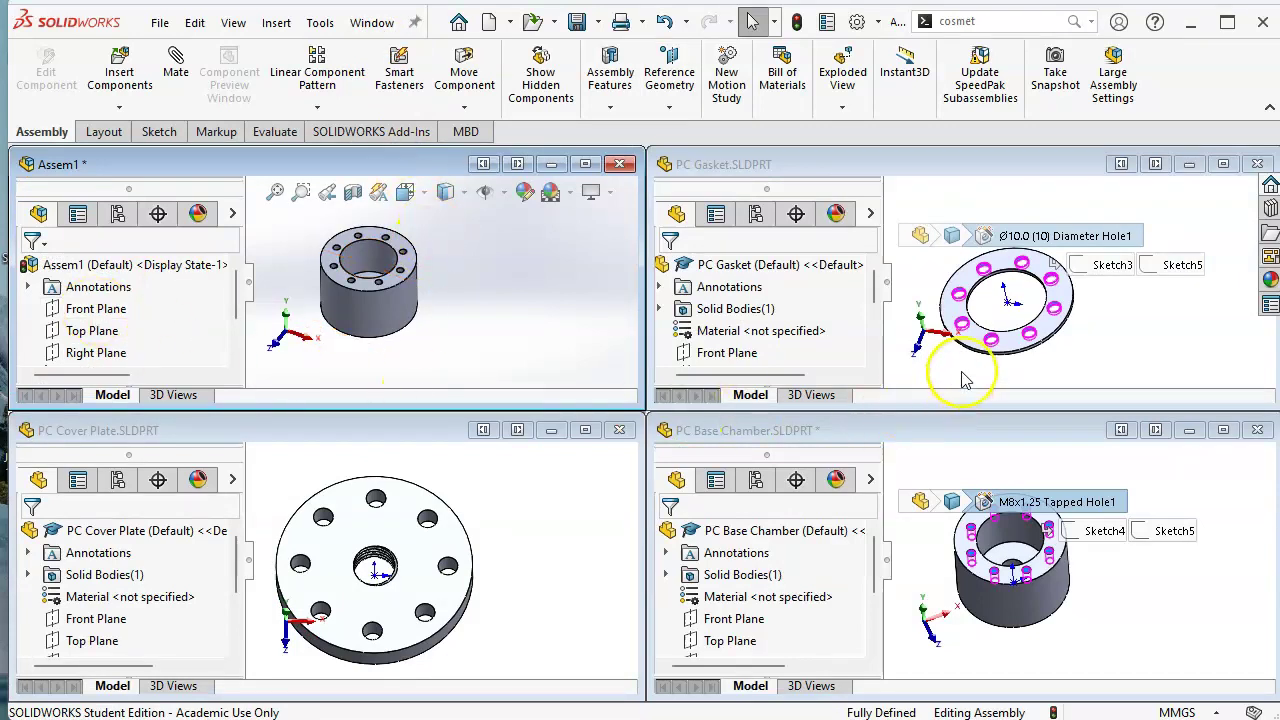
scroll(968, 362, down, 5)
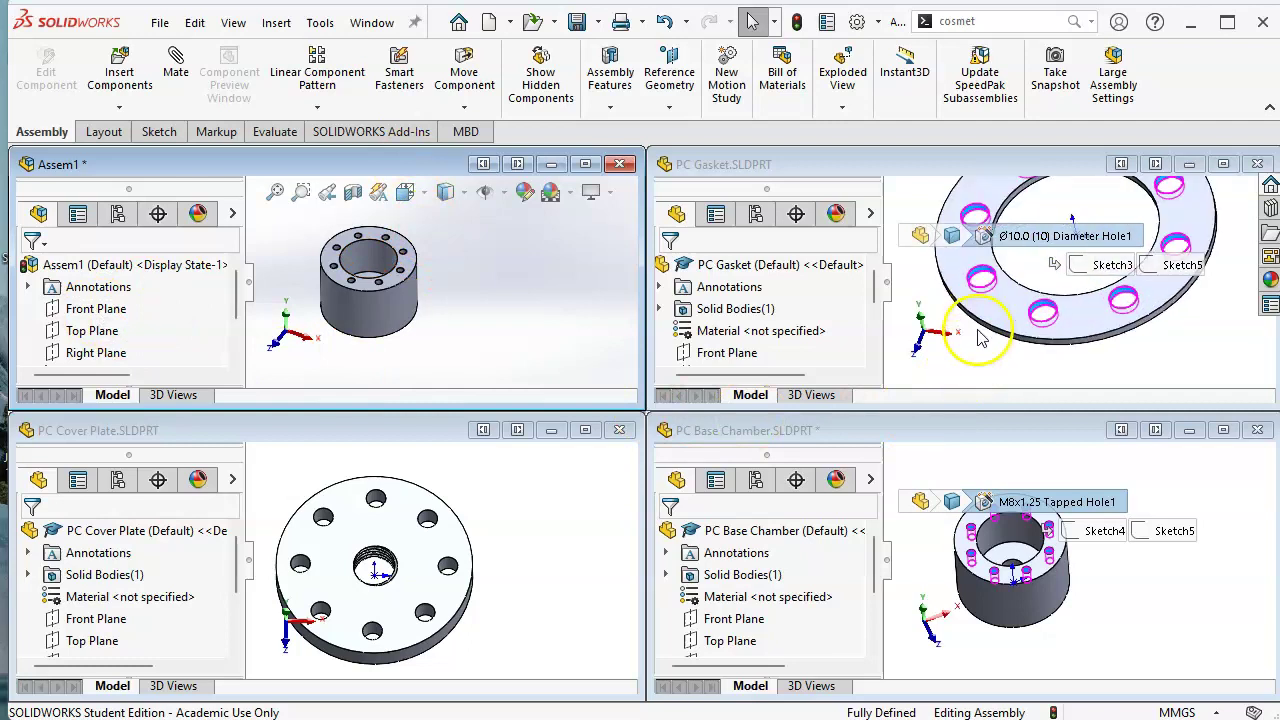
drag(1000, 338, 331, 274)
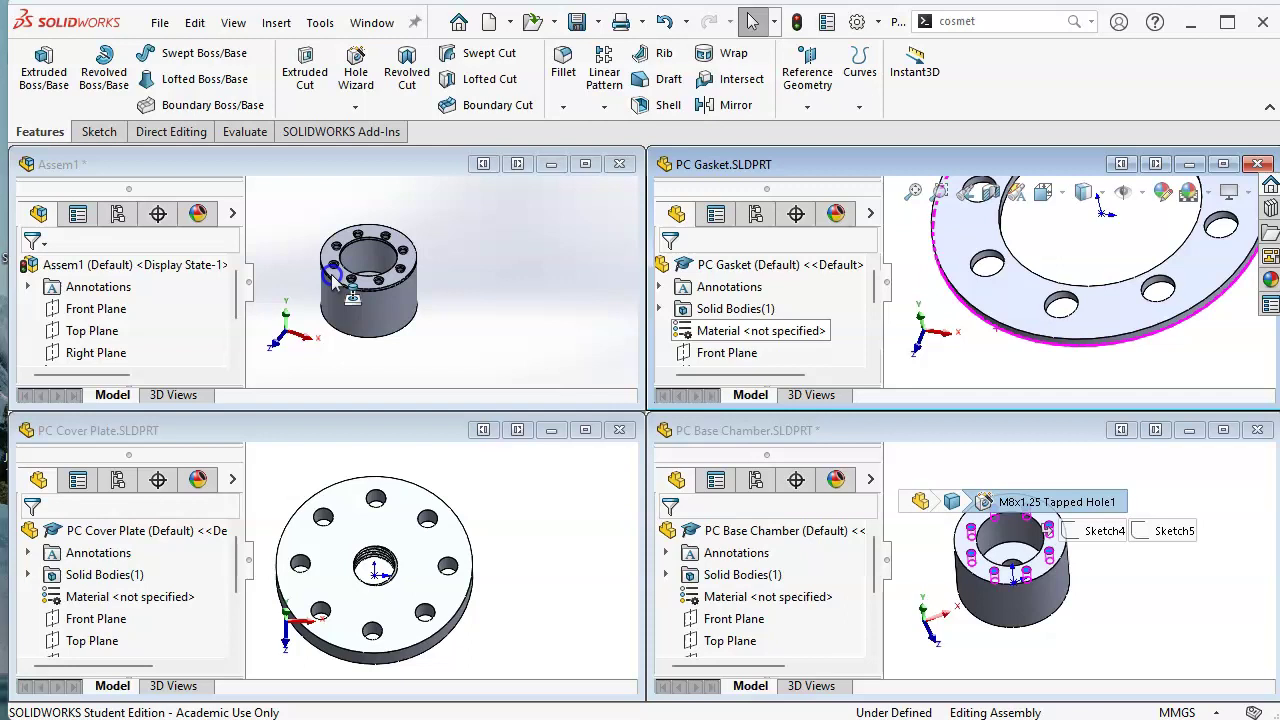
drag(333, 279, 334, 281)
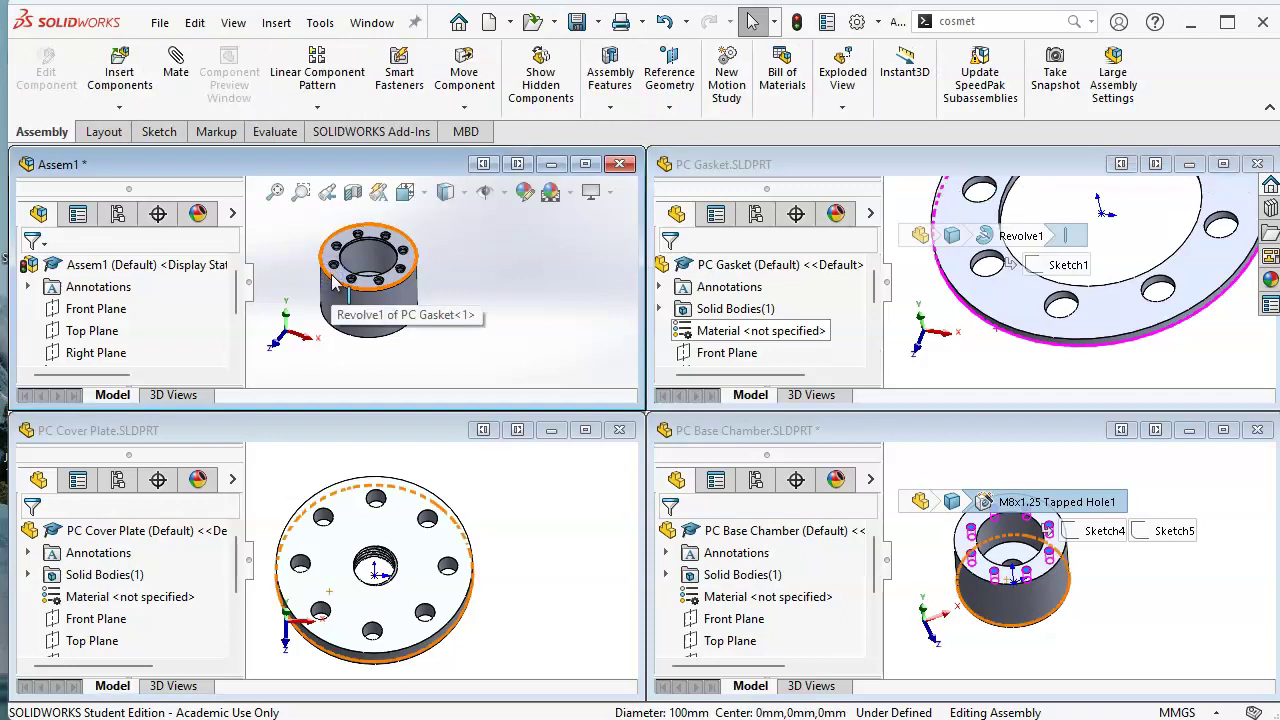
Maximize the assembly window, review the gasket's mates and rotate it to line up the holes
click(585, 163)
middle_drag(643, 393, 754, 400)
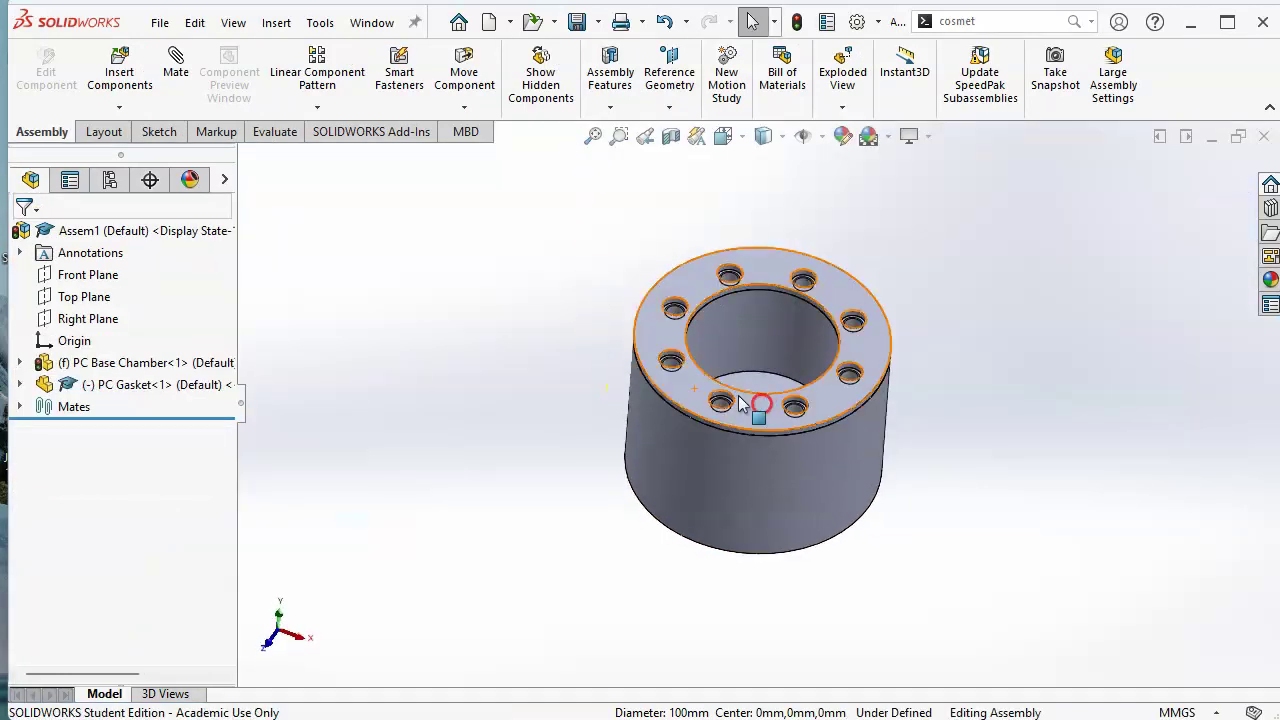
click(19, 384)
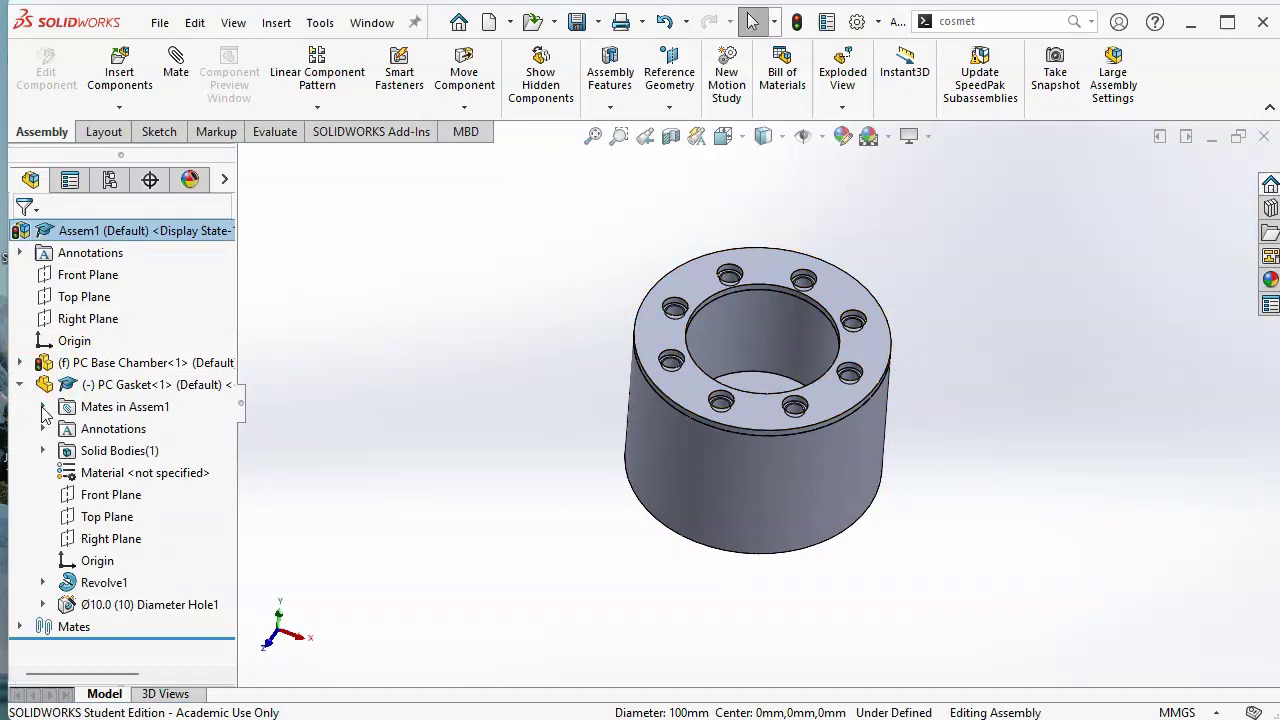
click(42, 406)
click(147, 432)
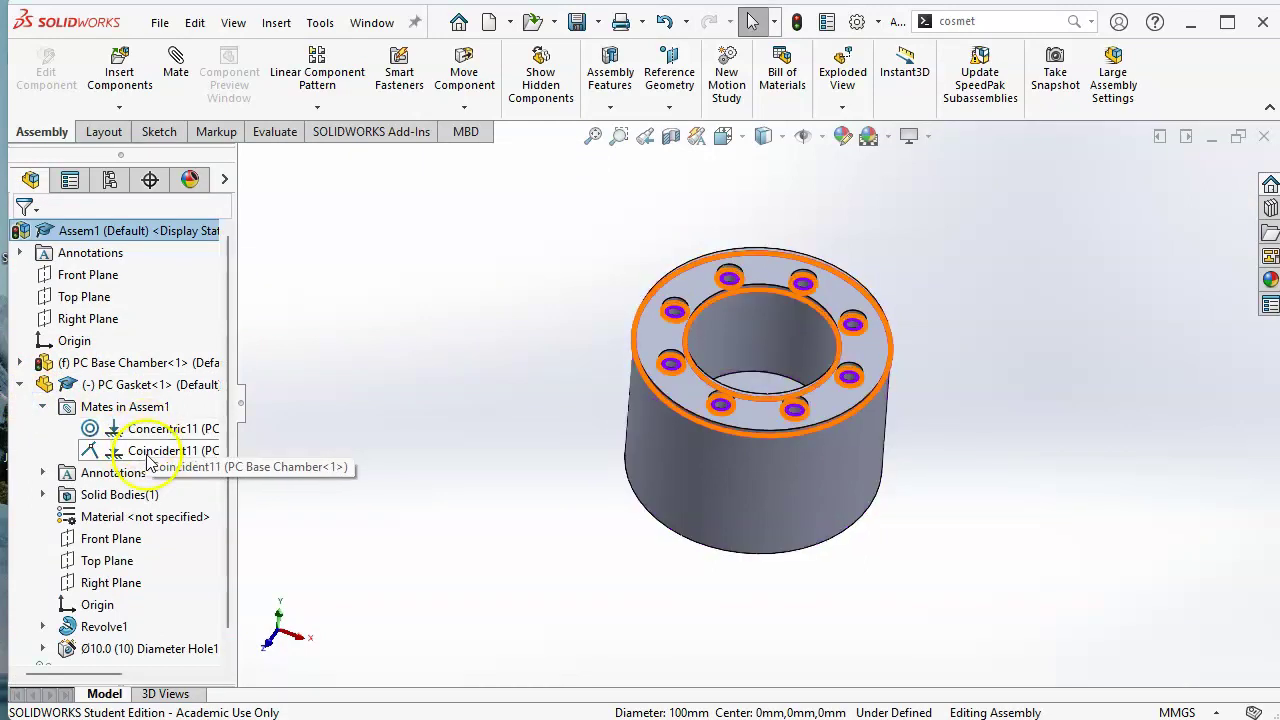
middle_drag(586, 434, 554, 498)
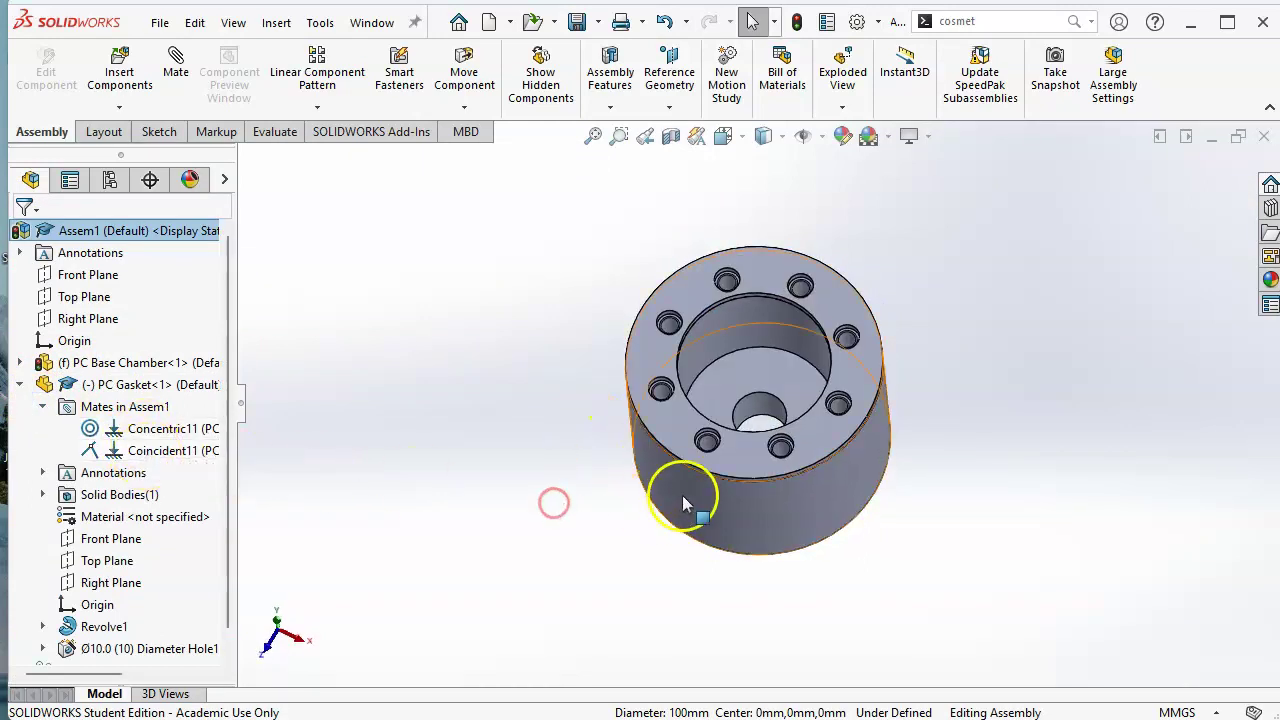
click(768, 447)
click(523, 463)
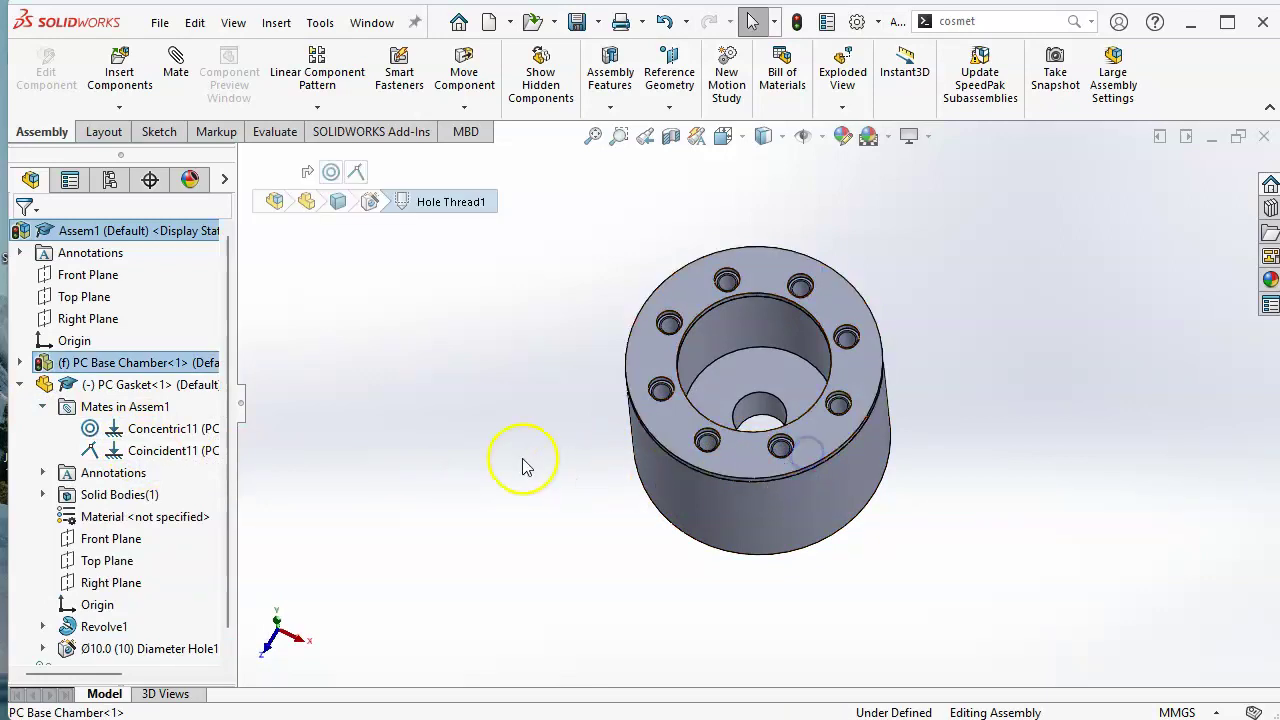
click(676, 421)
mouse_move(681, 422)
mouse_down()
mouse_move(658, 368)
mouse_move(672, 440)
mouse_up()
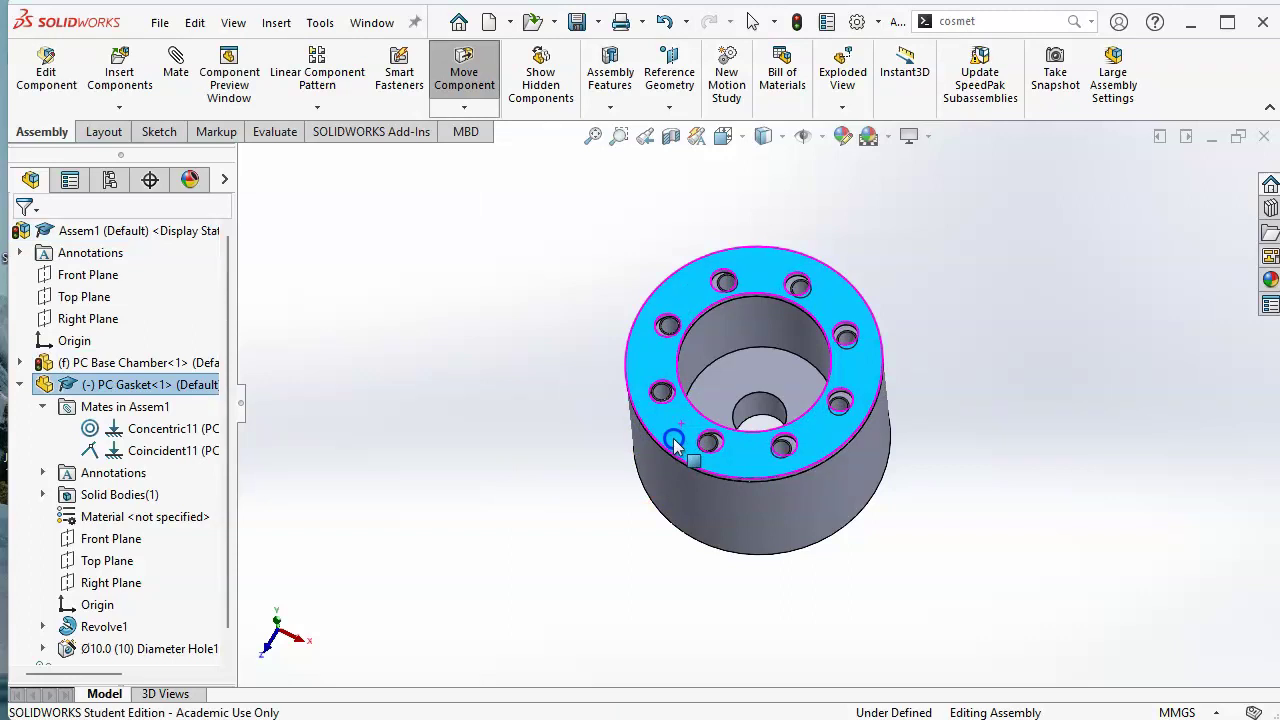
click(549, 449)
Add a Concentric mate between a gasket bolt hole and the chamber's tapped hole
scroll(731, 405, down, 3)
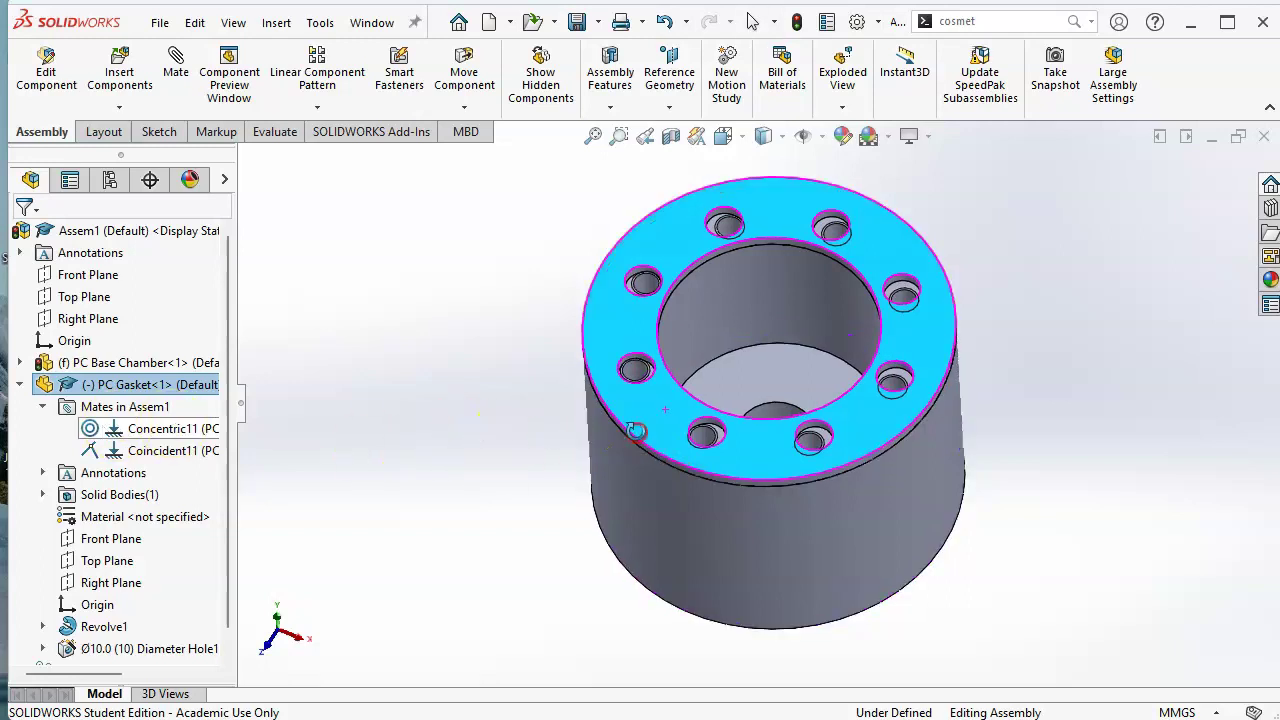
scroll(655, 386, down, 5)
scroll(660, 392, down, 2)
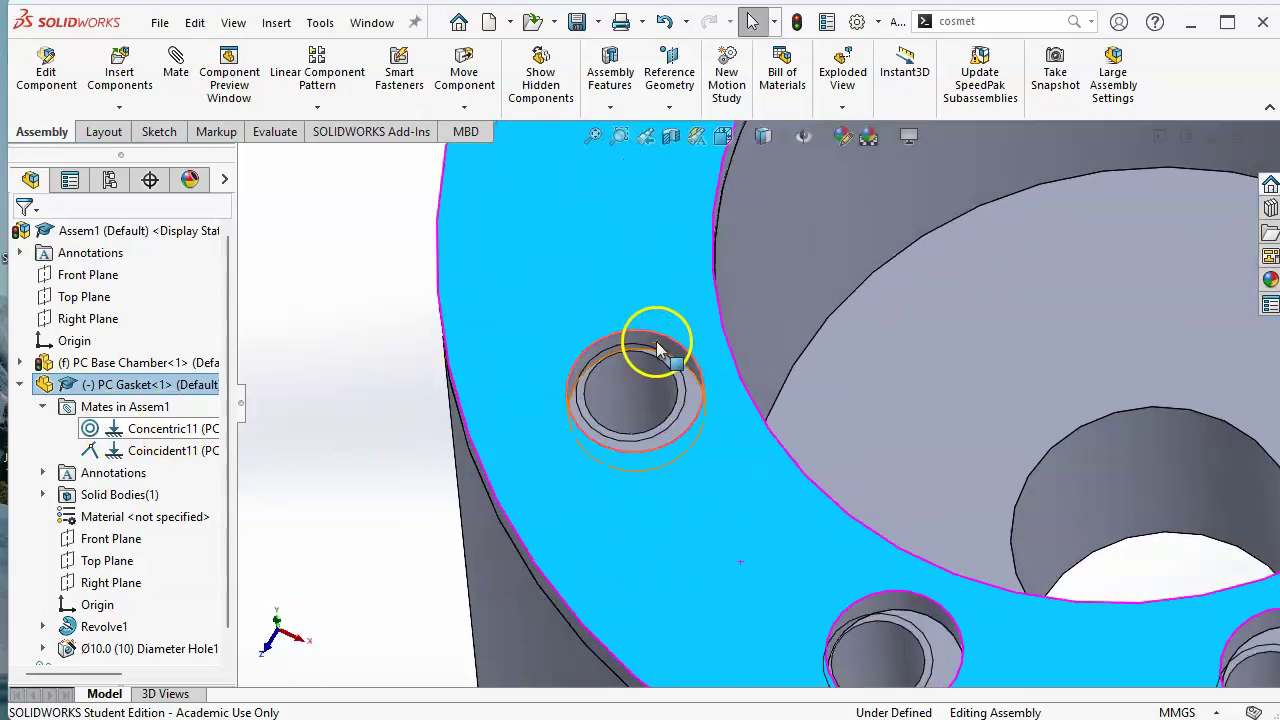
click(666, 398)
ctrl+click(664, 396)
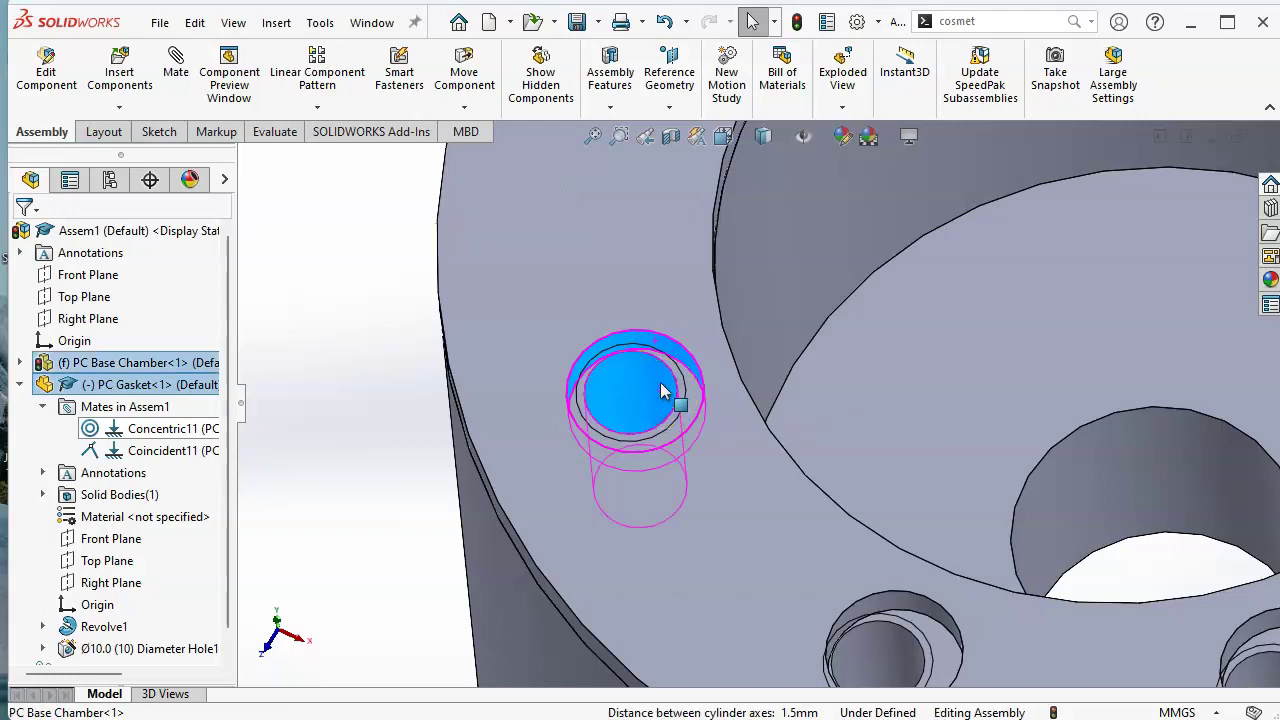
scroll(668, 383, up, 1)
click(442, 341)
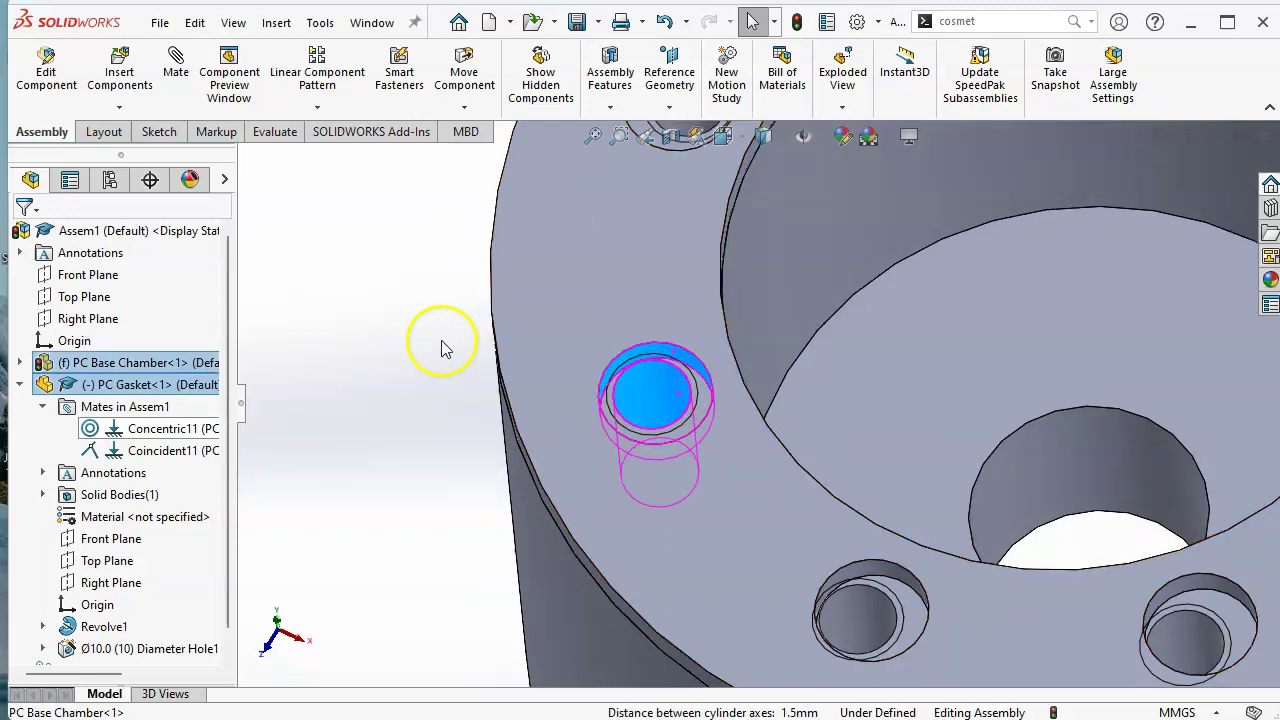
click(665, 389)
scroll(665, 389, up, 3)
click(688, 394)
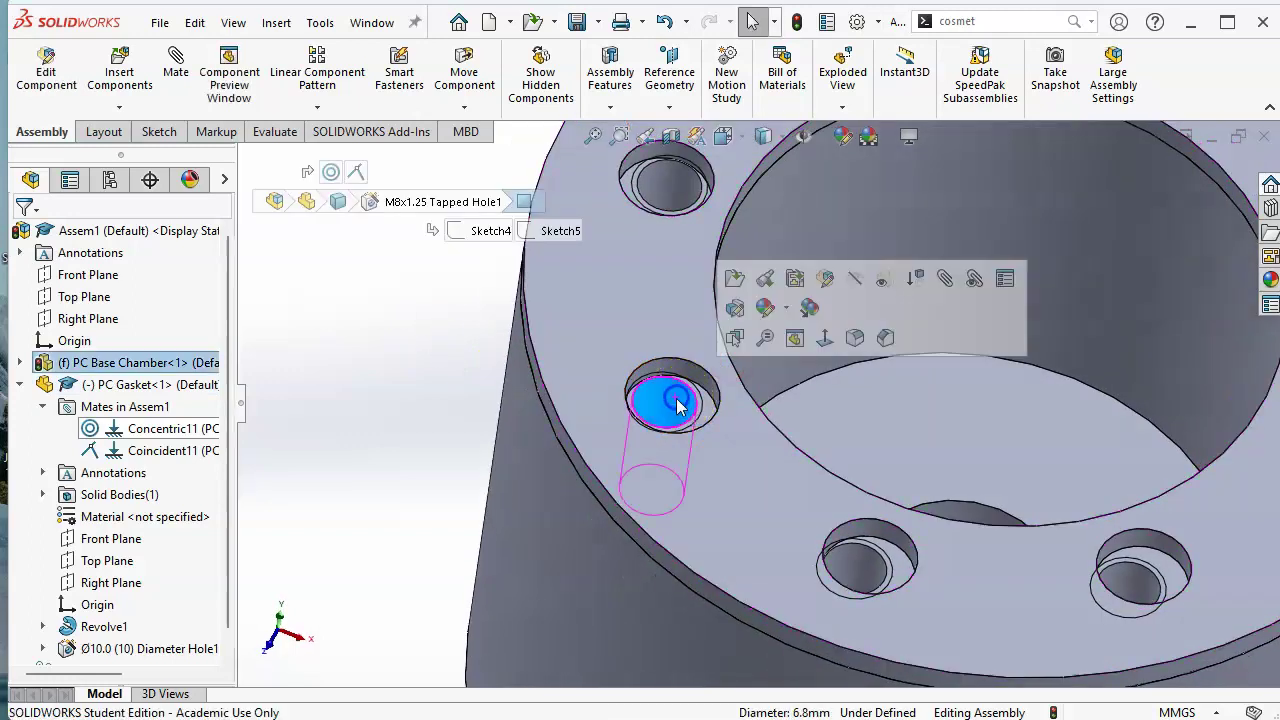
ctrl+click(706, 381)
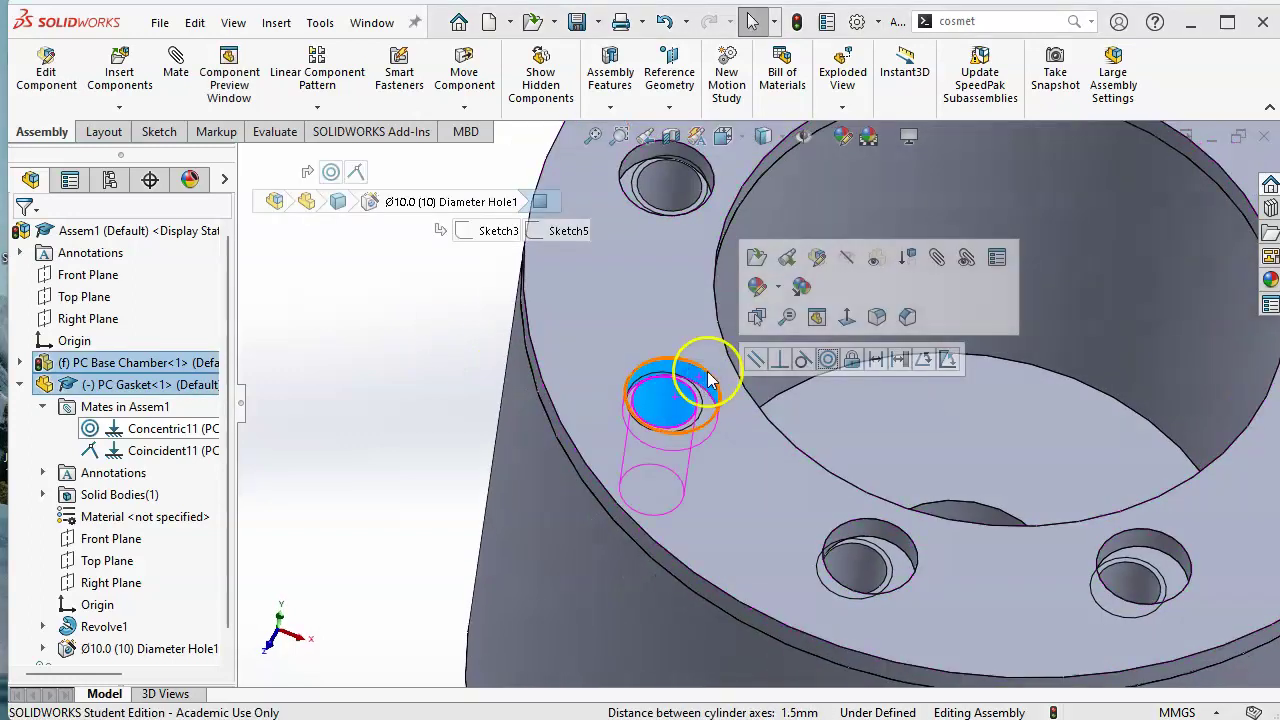
click(828, 360)
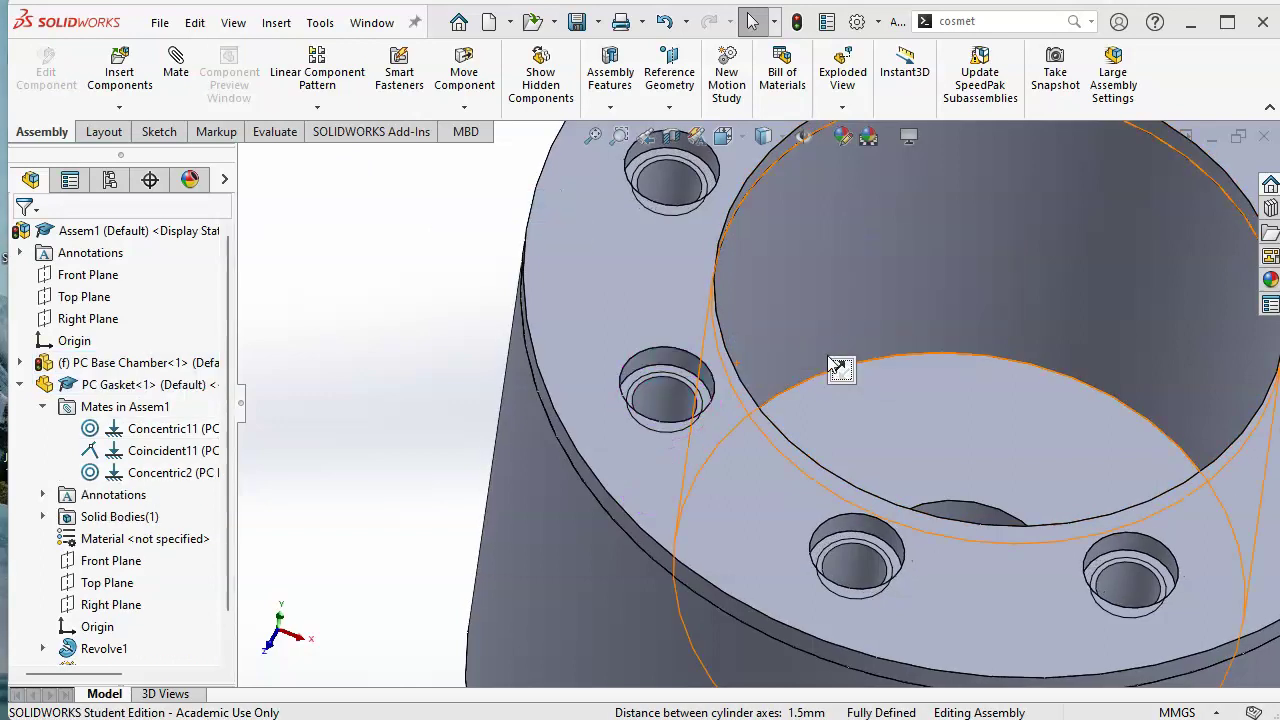
Orbit the assembly to check the gasket now sits fully defined on the chamber
scroll(657, 343, up, 5)
middle_drag(626, 311, 654, 289)
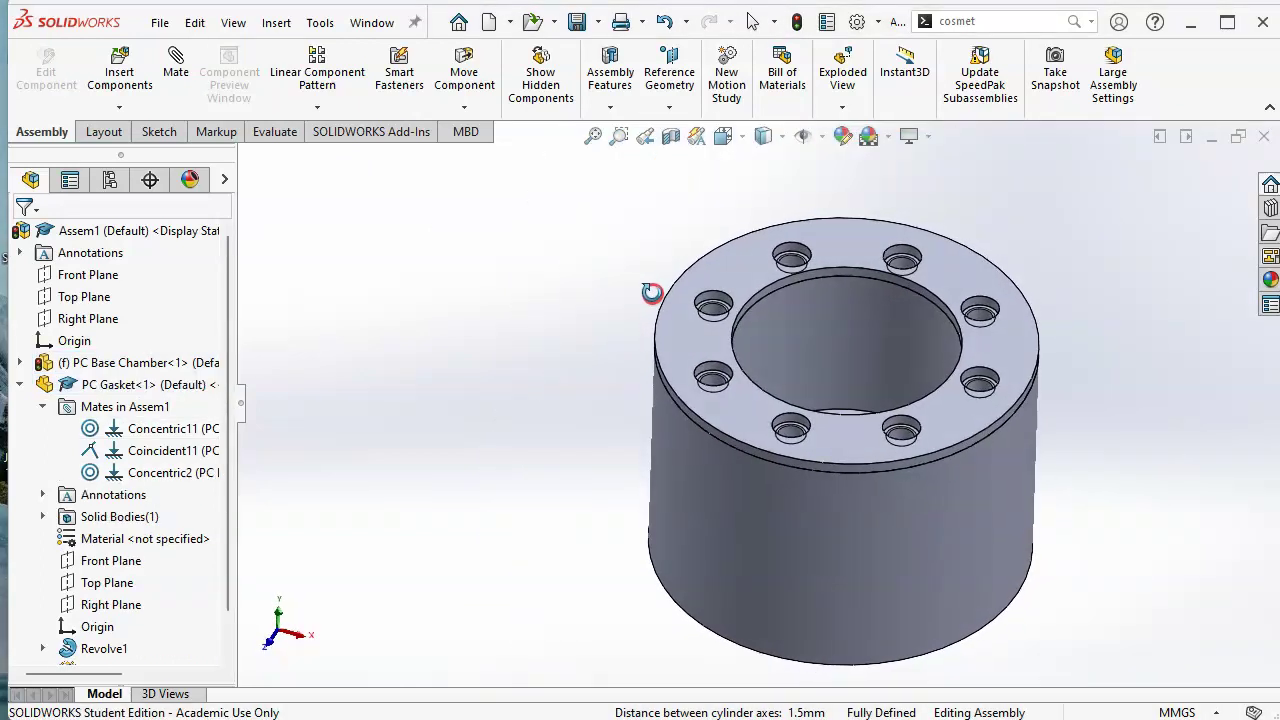
middle_drag(857, 457, 845, 464)
scroll(945, 375, down, 2)
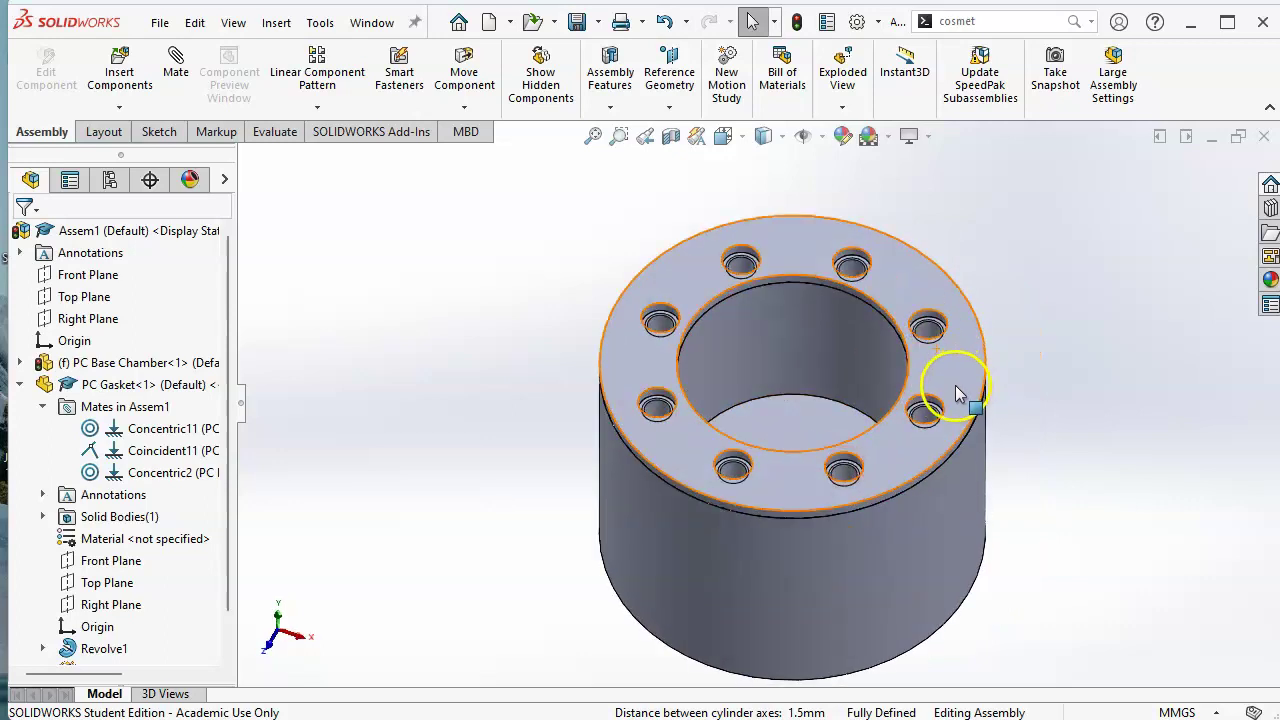
key(Escape)
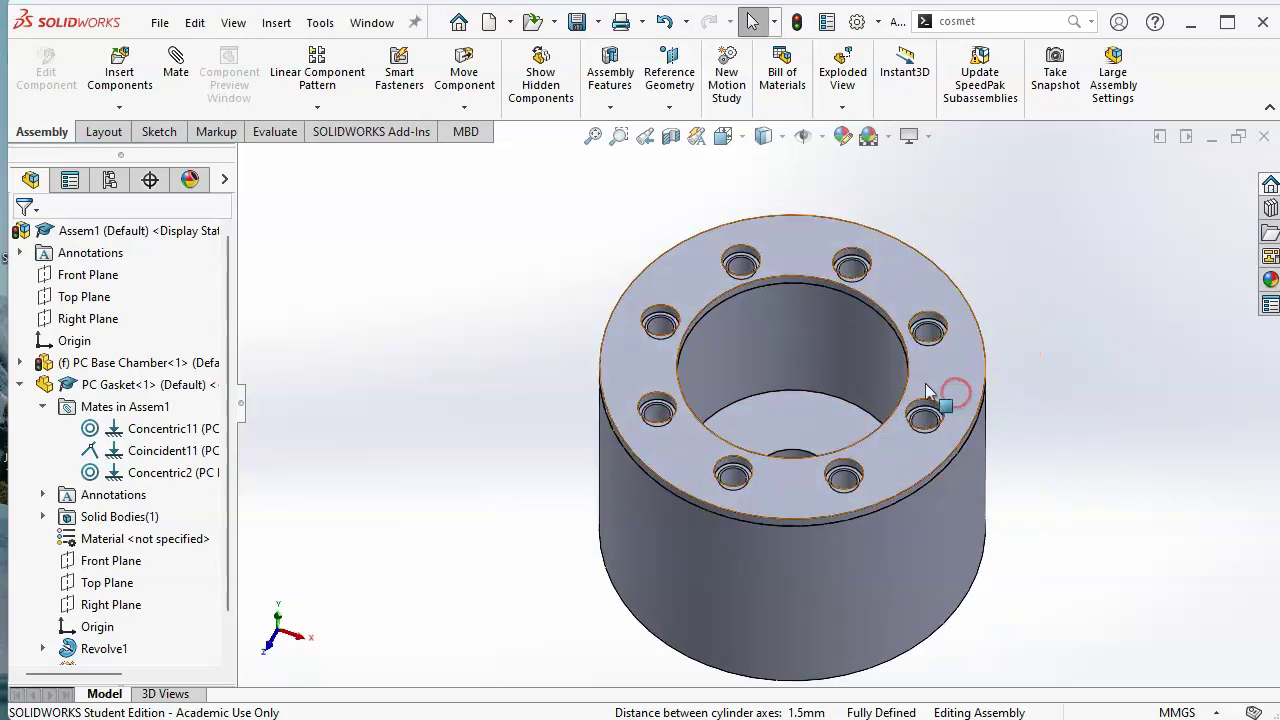
Drag PC Cover Plate.SLDPRT from File Explorer's open documents into the assembly
click(1267, 233)
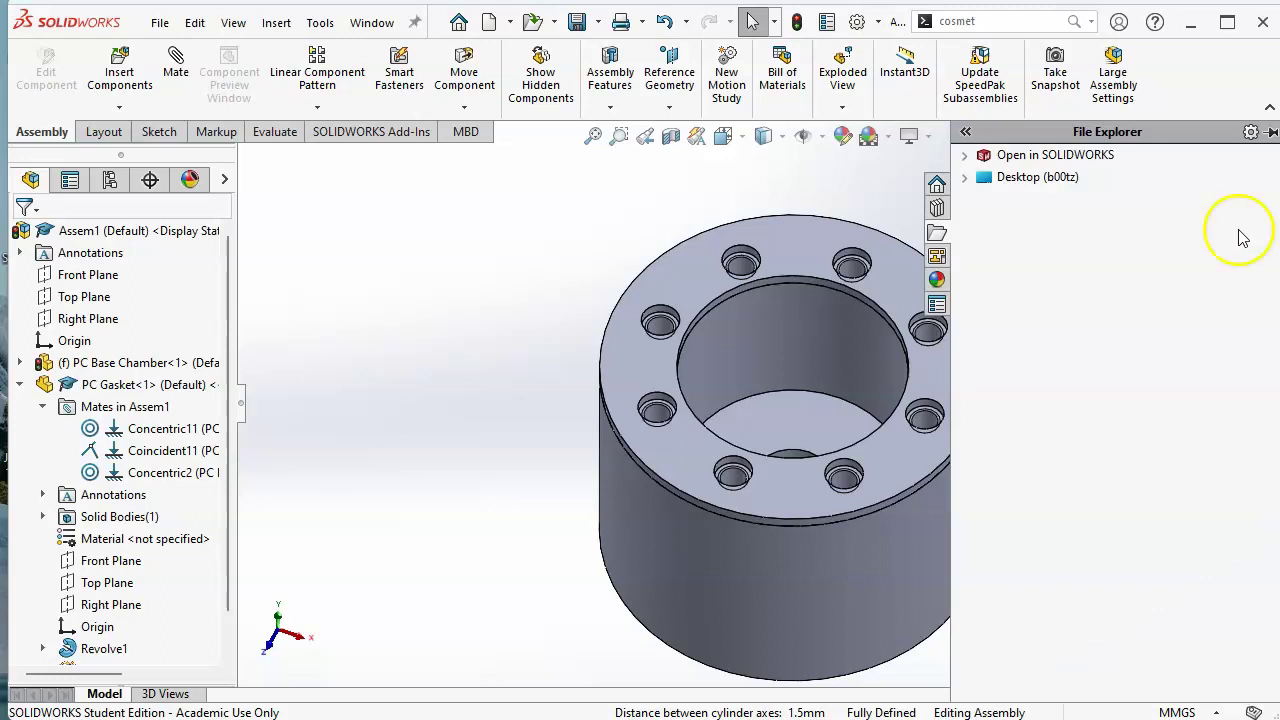
click(965, 156)
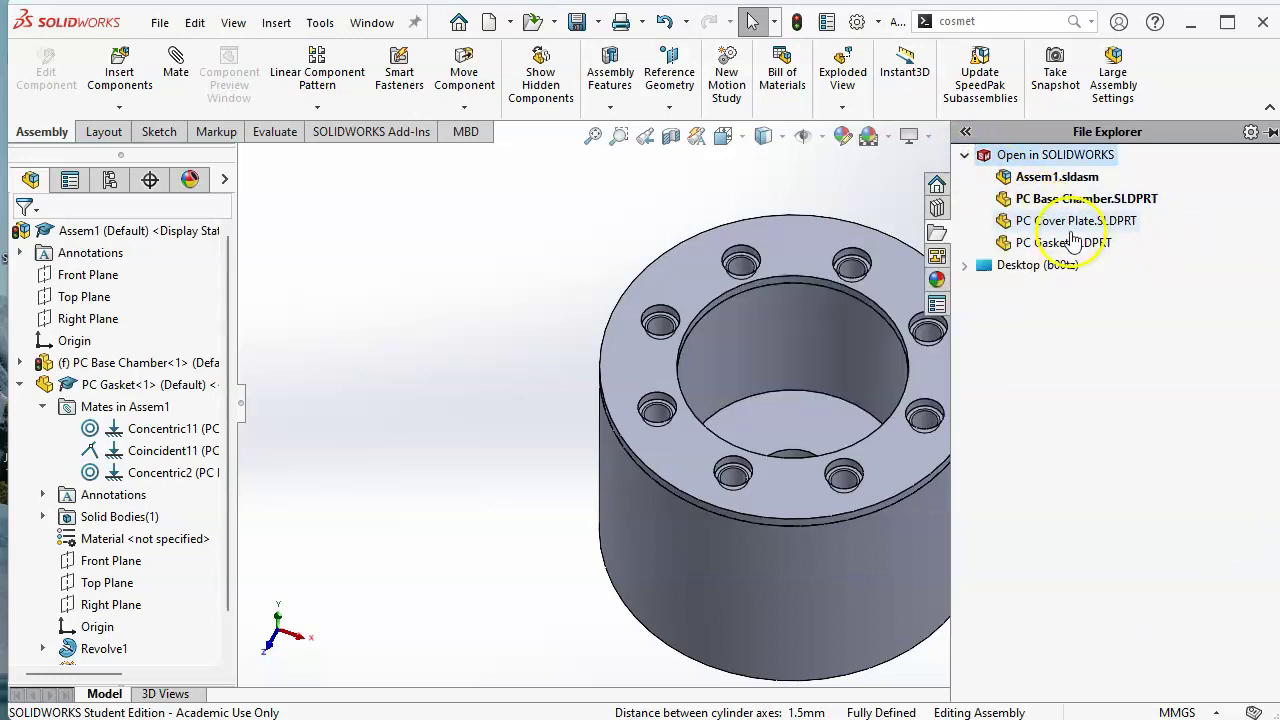
mouse_move(1074, 230)
drag(1074, 230, 428, 258)
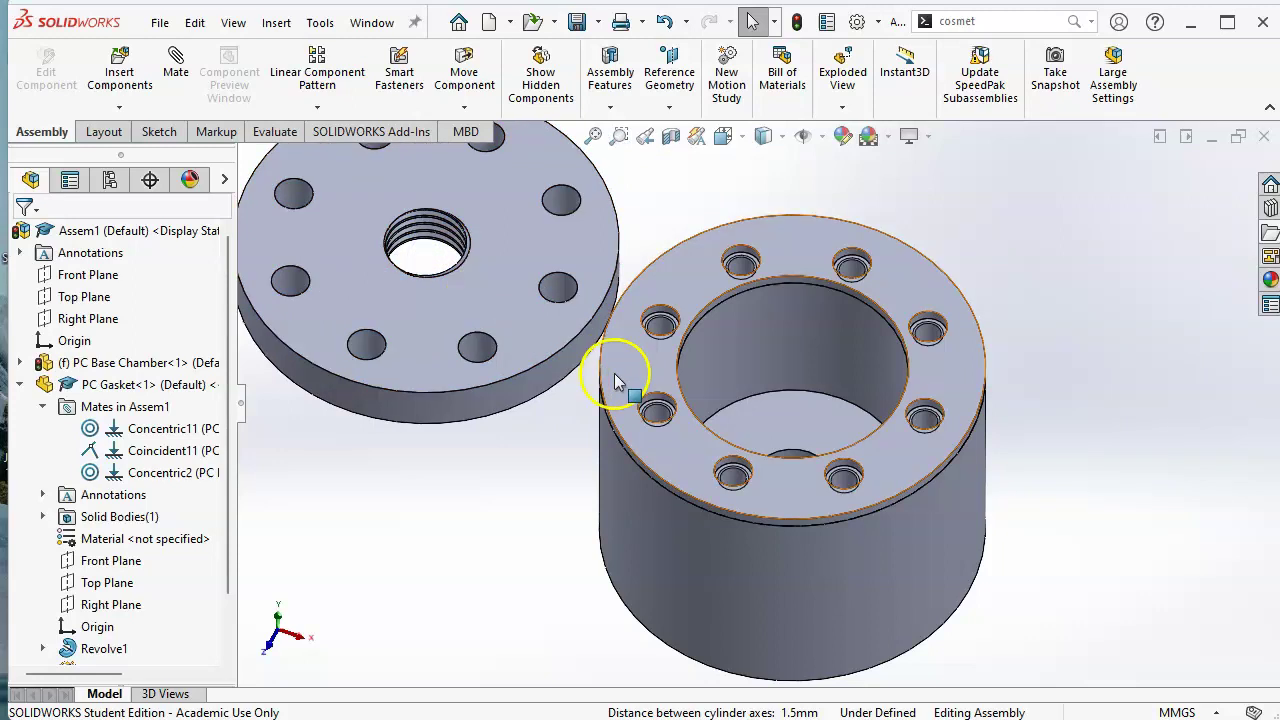
Mate the cover plate's underside coincident with the gasket's top face
click(646, 450)
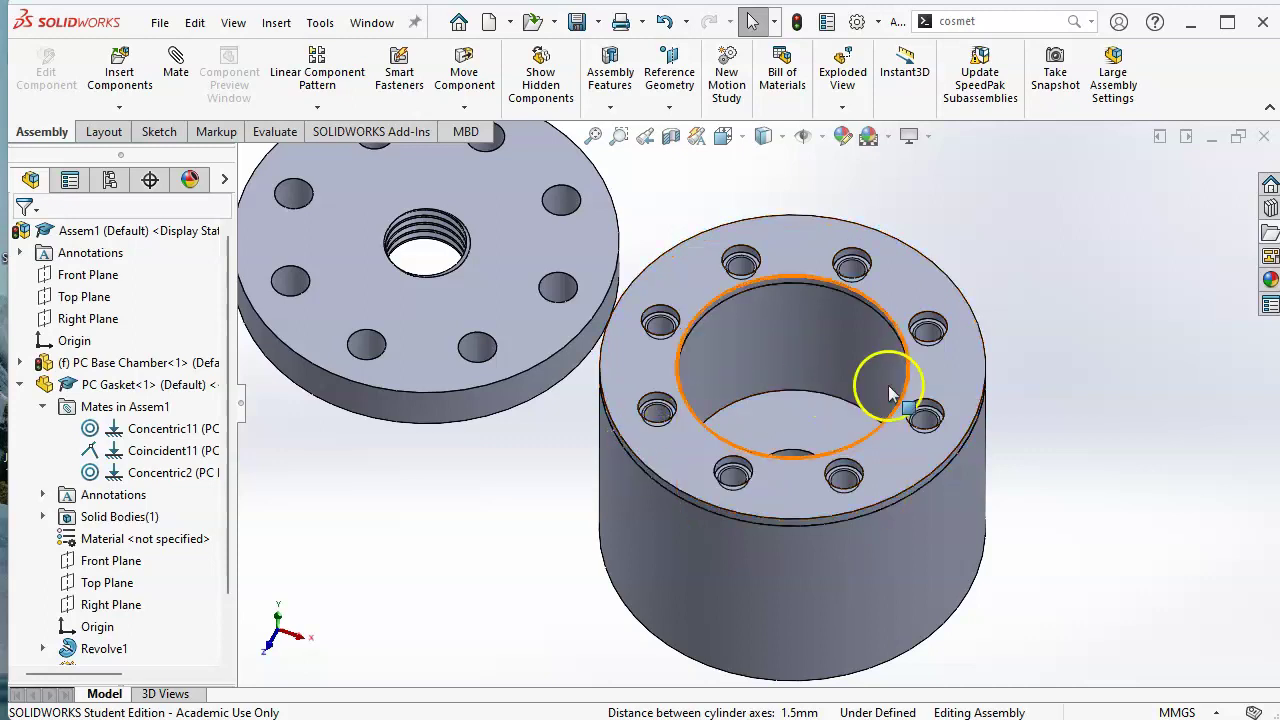
click(693, 340)
middle_drag(693, 340, 703, 186)
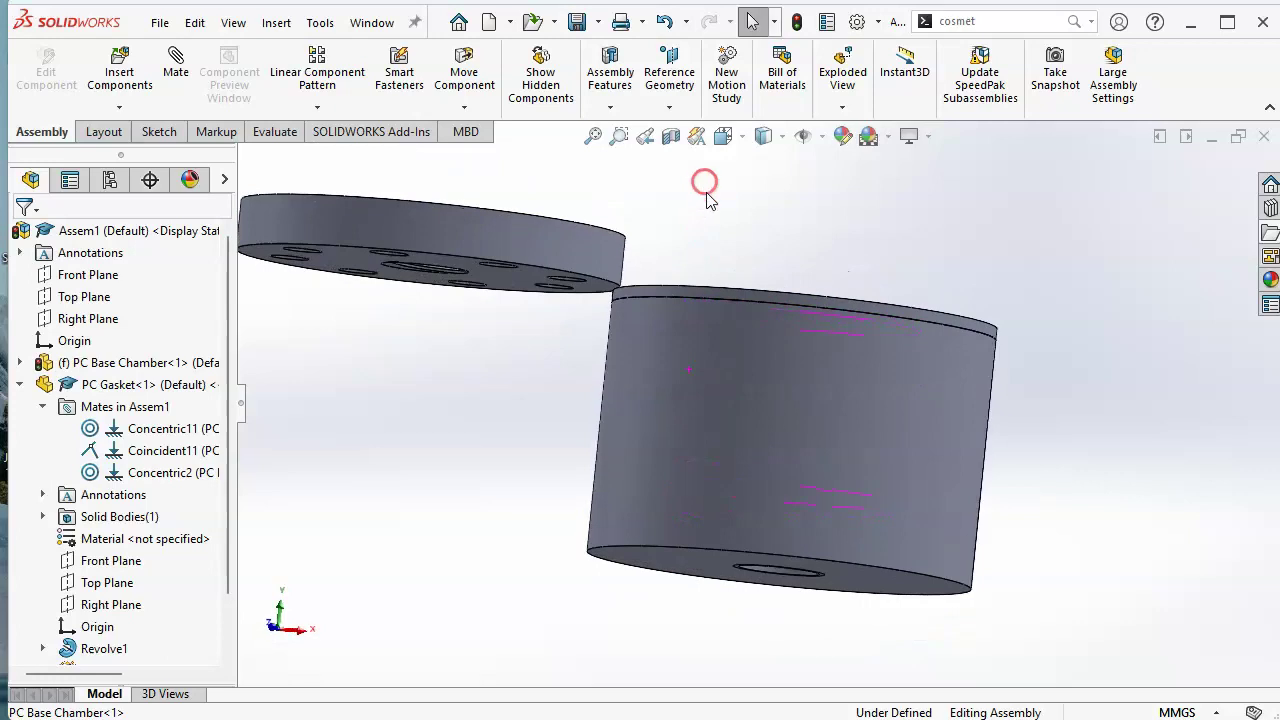
click(740, 251)
click(595, 315)
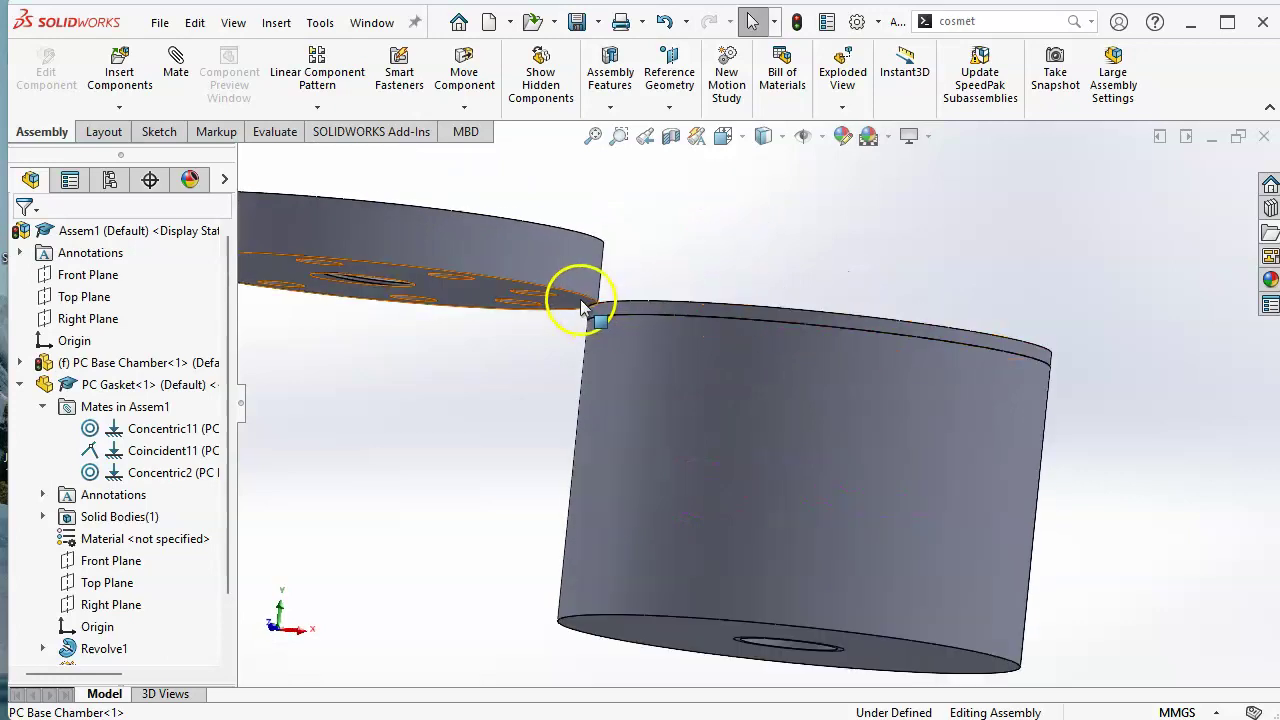
click(577, 301)
middle_drag(781, 289, 752, 362)
scroll(752, 362, up, 3)
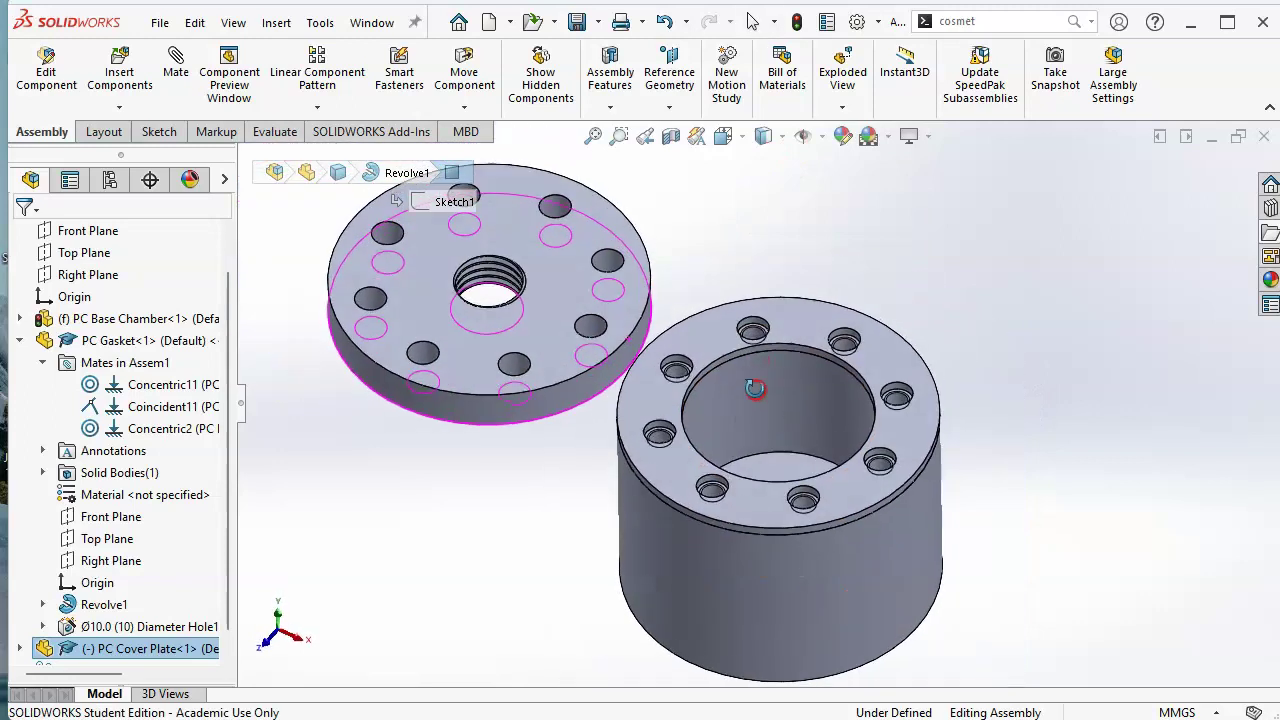
click(716, 338)
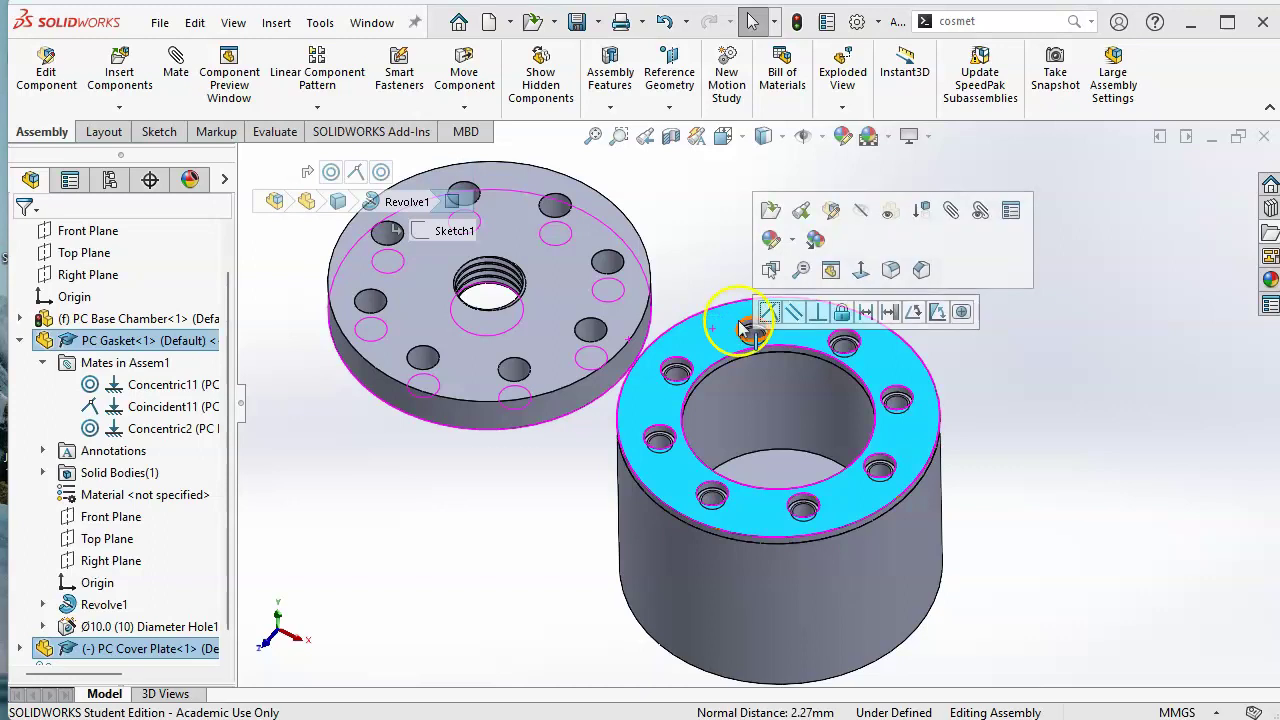
click(769, 314)
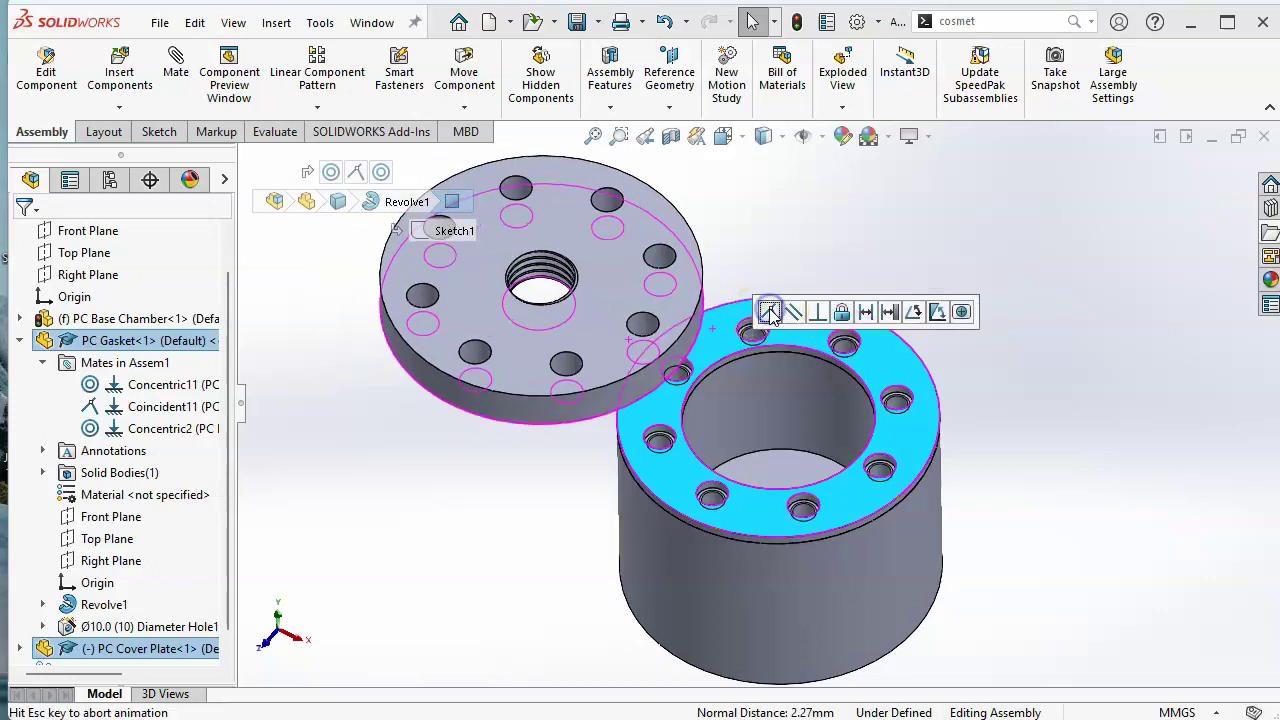
Make the cover plate concentric with the gasket's outer cylindrical face
click(600, 410)
scroll(652, 501, down, 6)
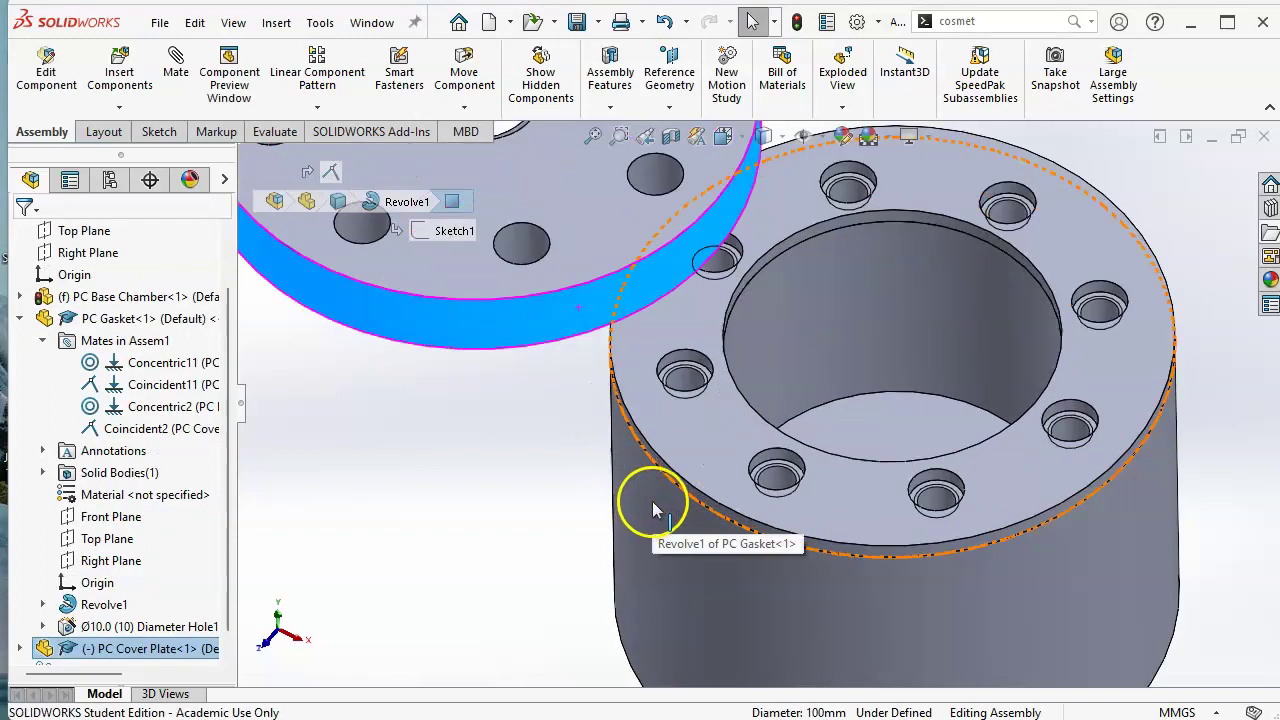
ctrl+click(690, 432)
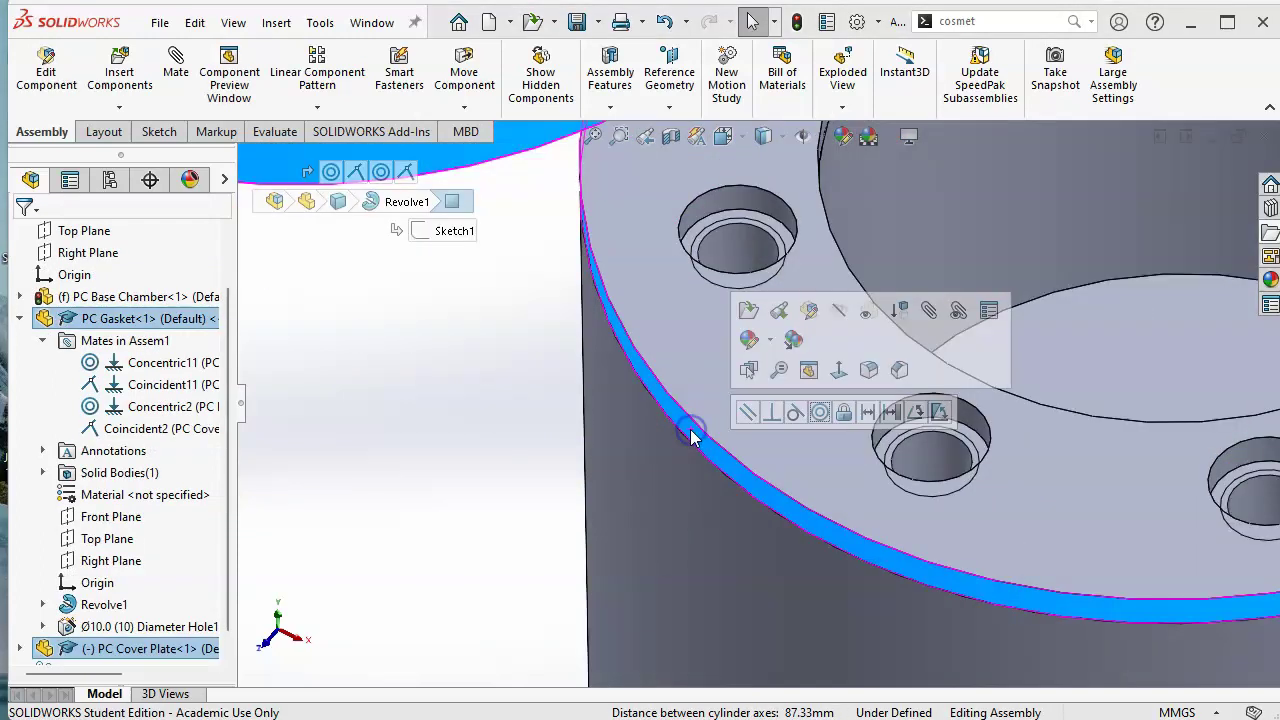
click(821, 413)
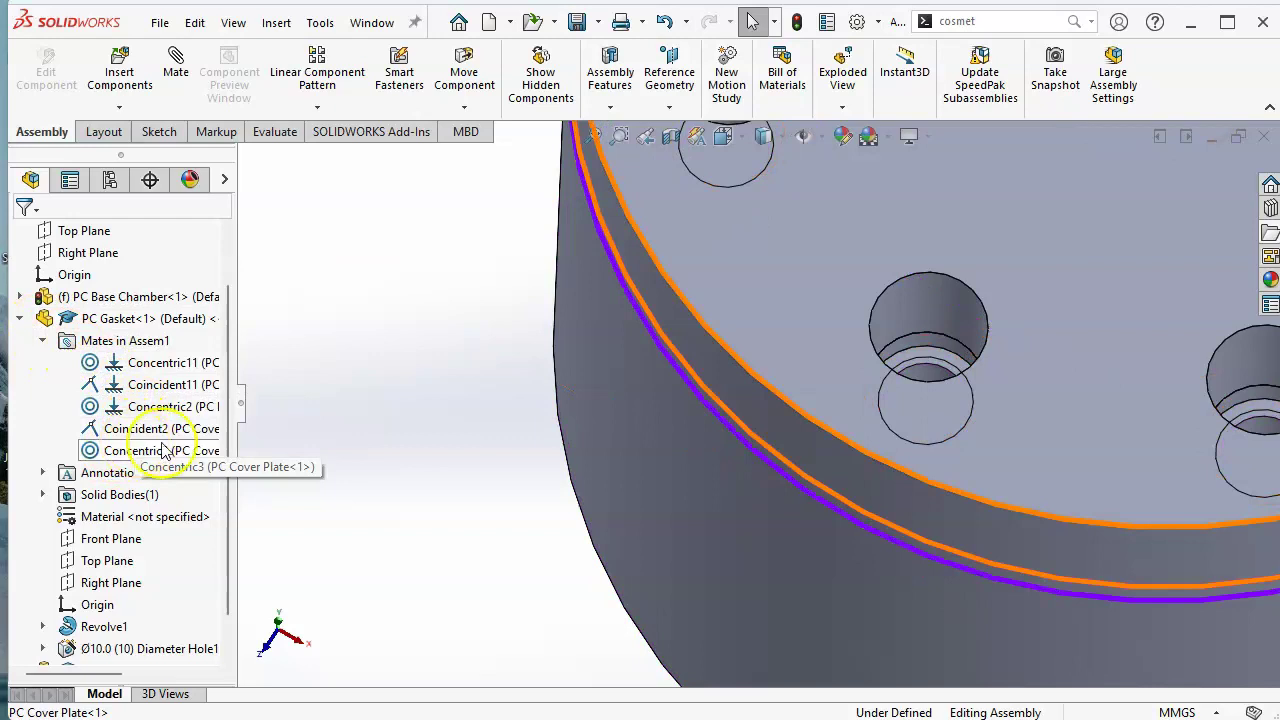
Add a Concentric mate aligning a cover plate bolt hole with a gasket hole
click(918, 374)
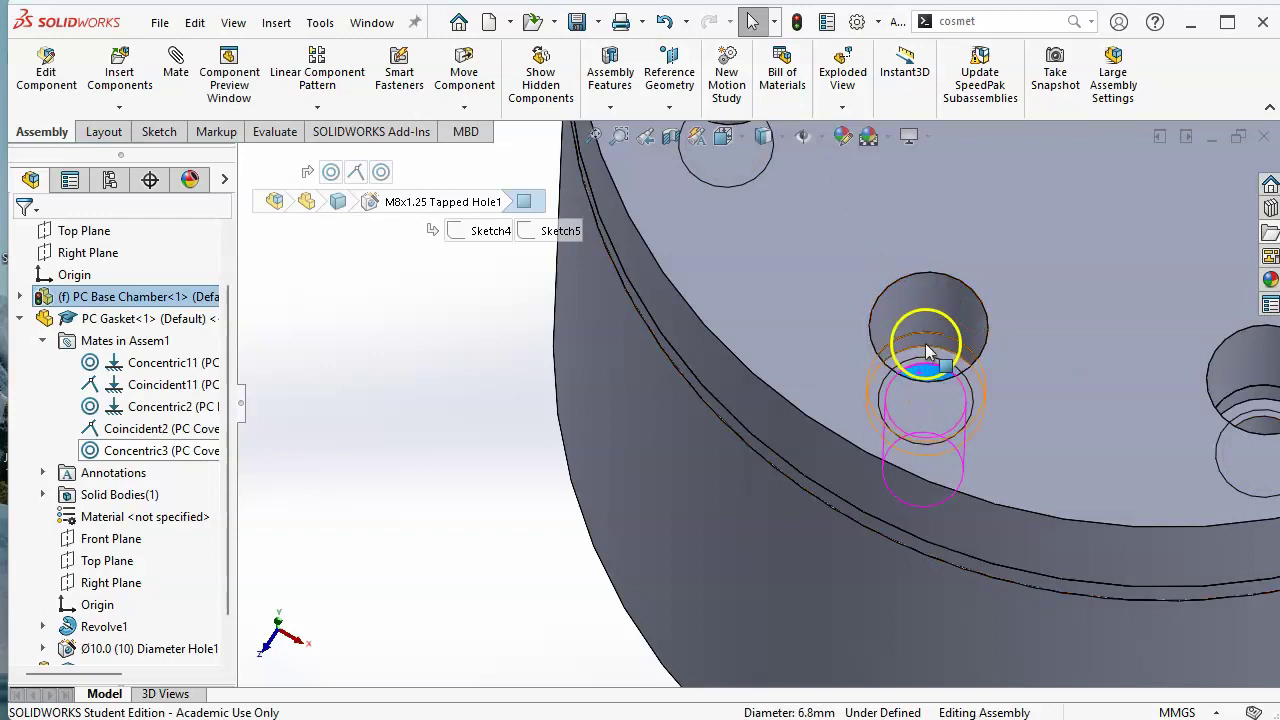
click(926, 350)
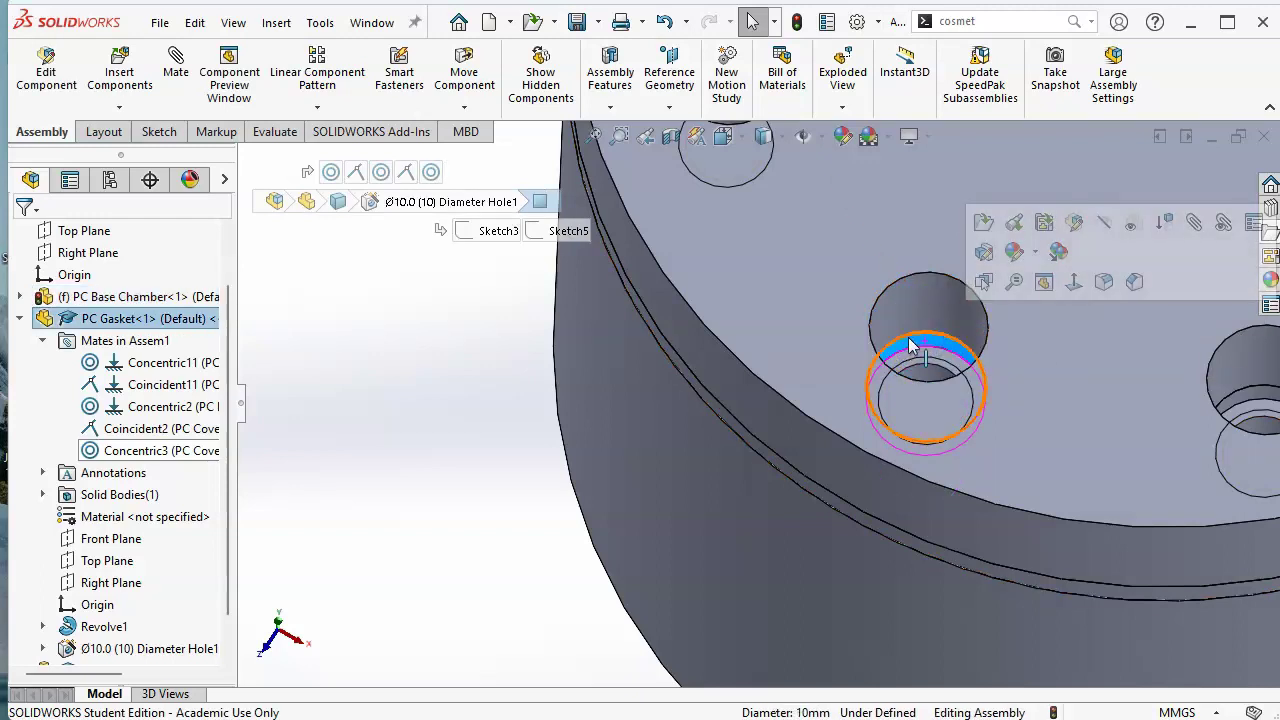
ctrl+click(910, 294)
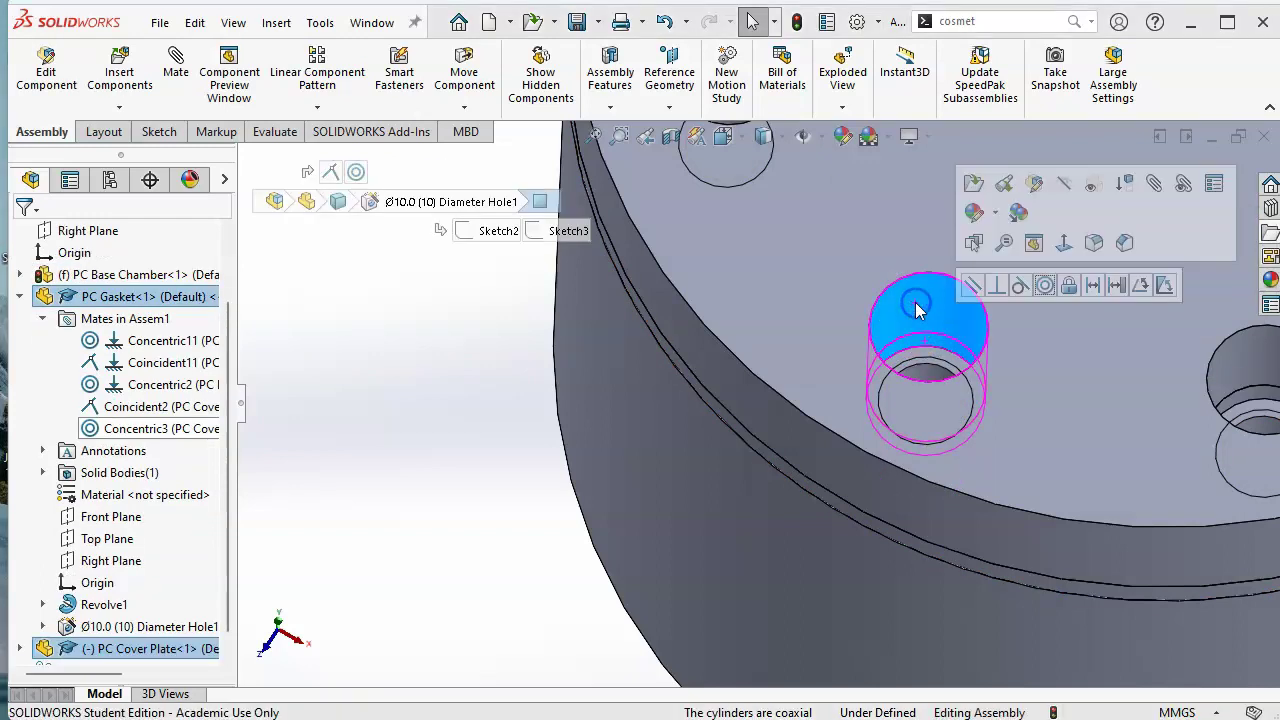
click(1045, 287)
scroll(968, 336, down, 5)
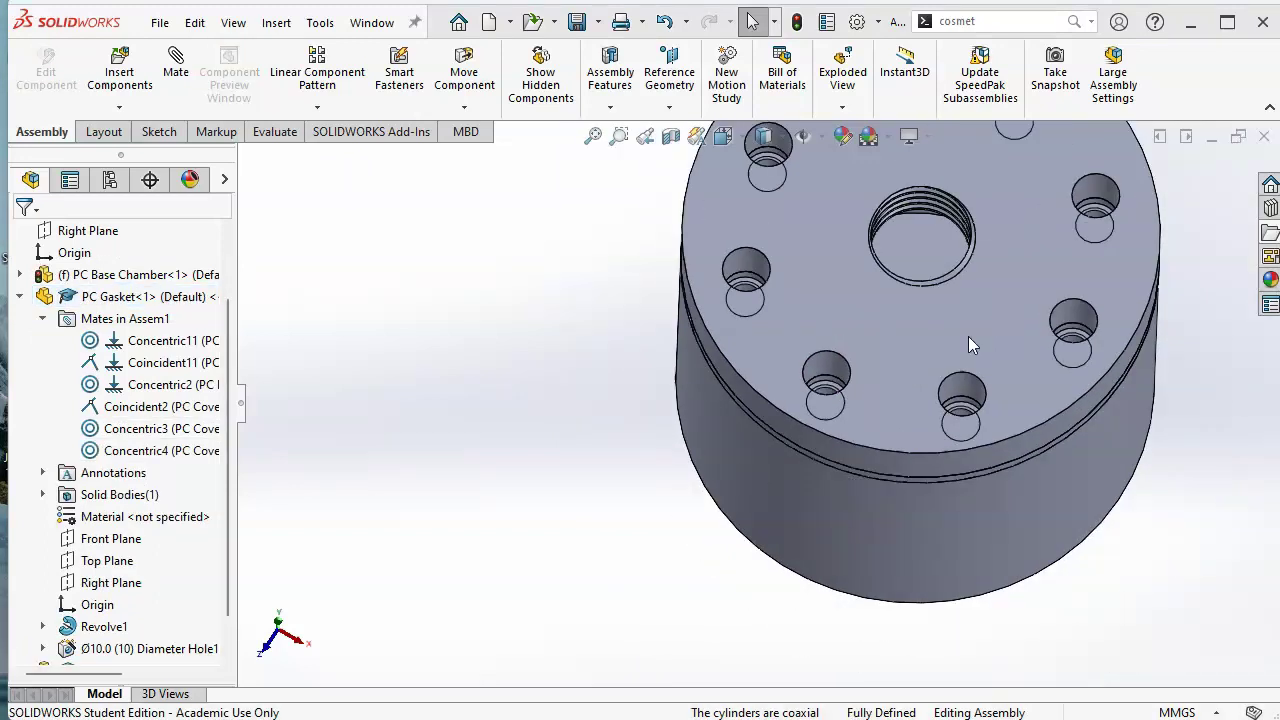
middle_drag(962, 321, 957, 277)
scroll(780, 366, down, 5)
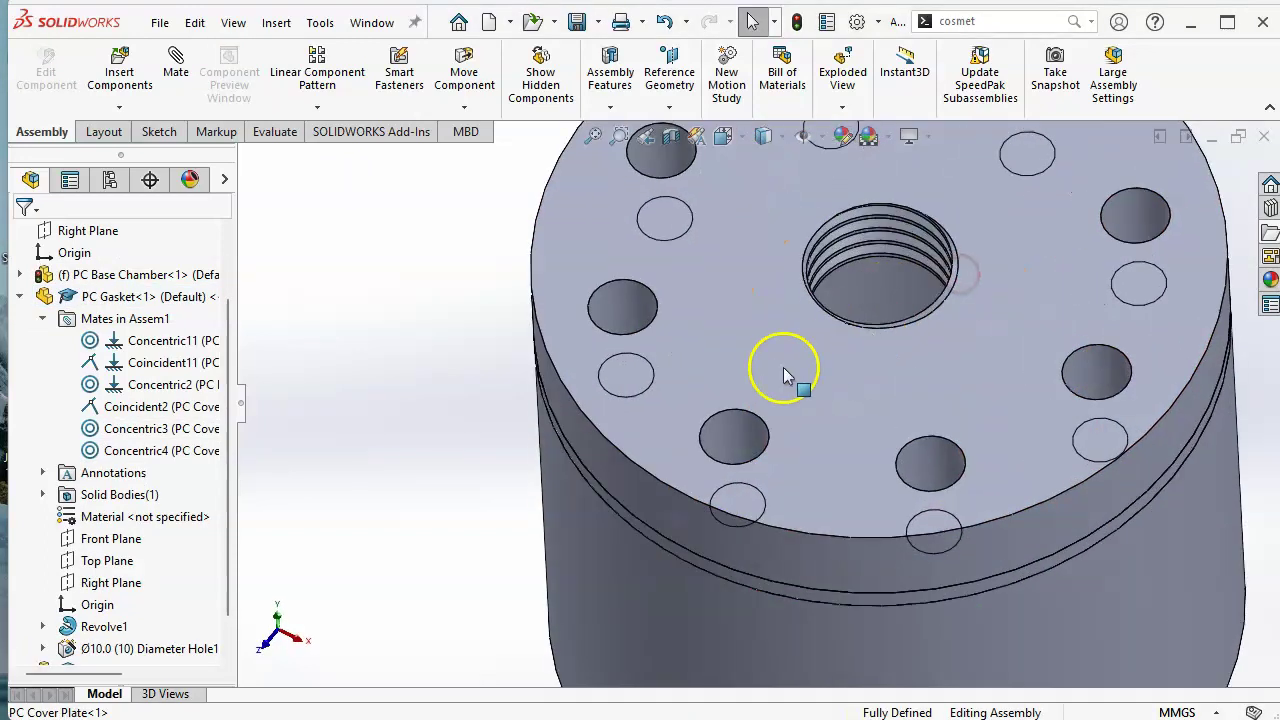
right_drag(721, 427, 1095, 336)
scroll(1095, 336, up, 2)
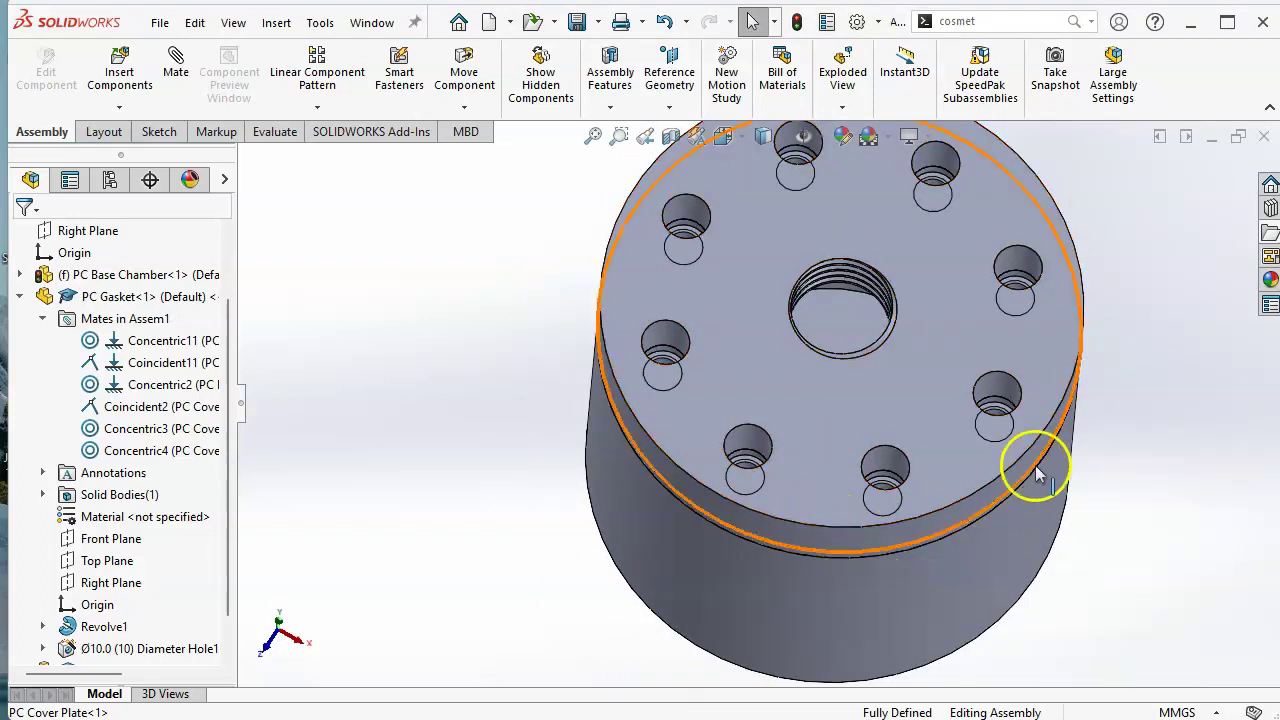
scroll(1043, 251, down, 4)
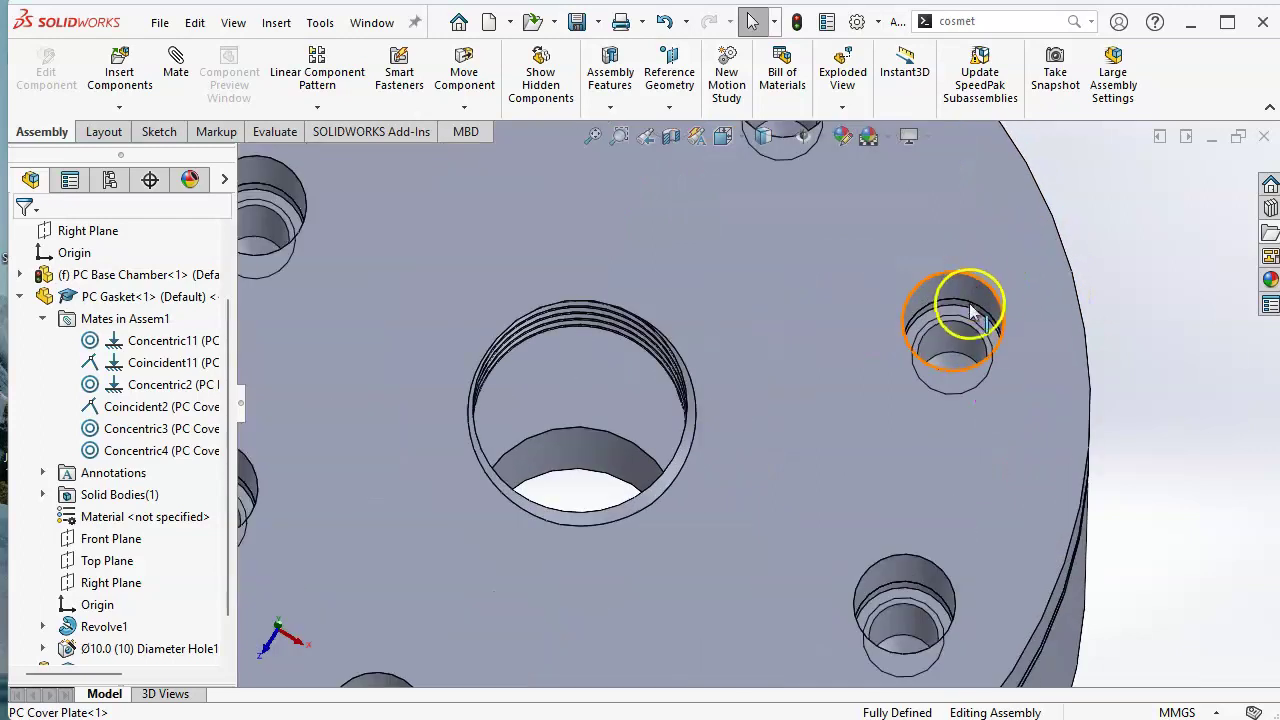
Check the plate and gasket hole alignment from the side and collapse the gasket's feature list
click(955, 290)
scroll(953, 315, down, 3)
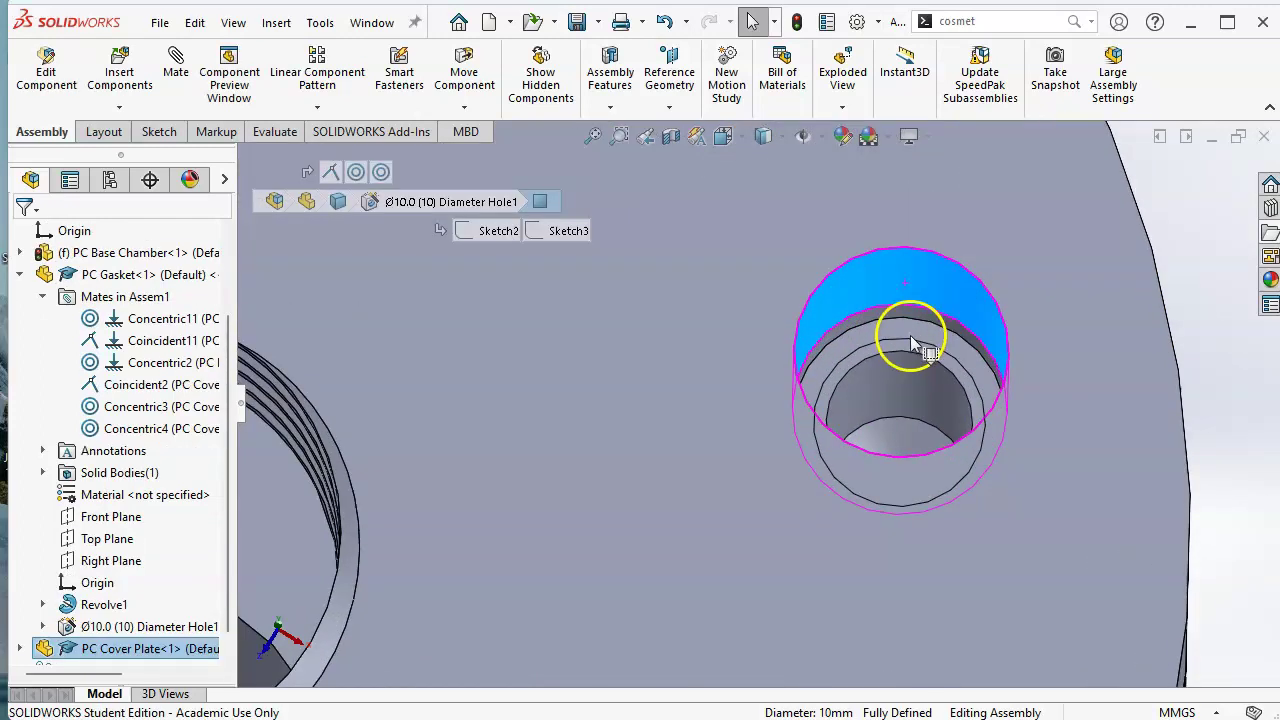
click(909, 317)
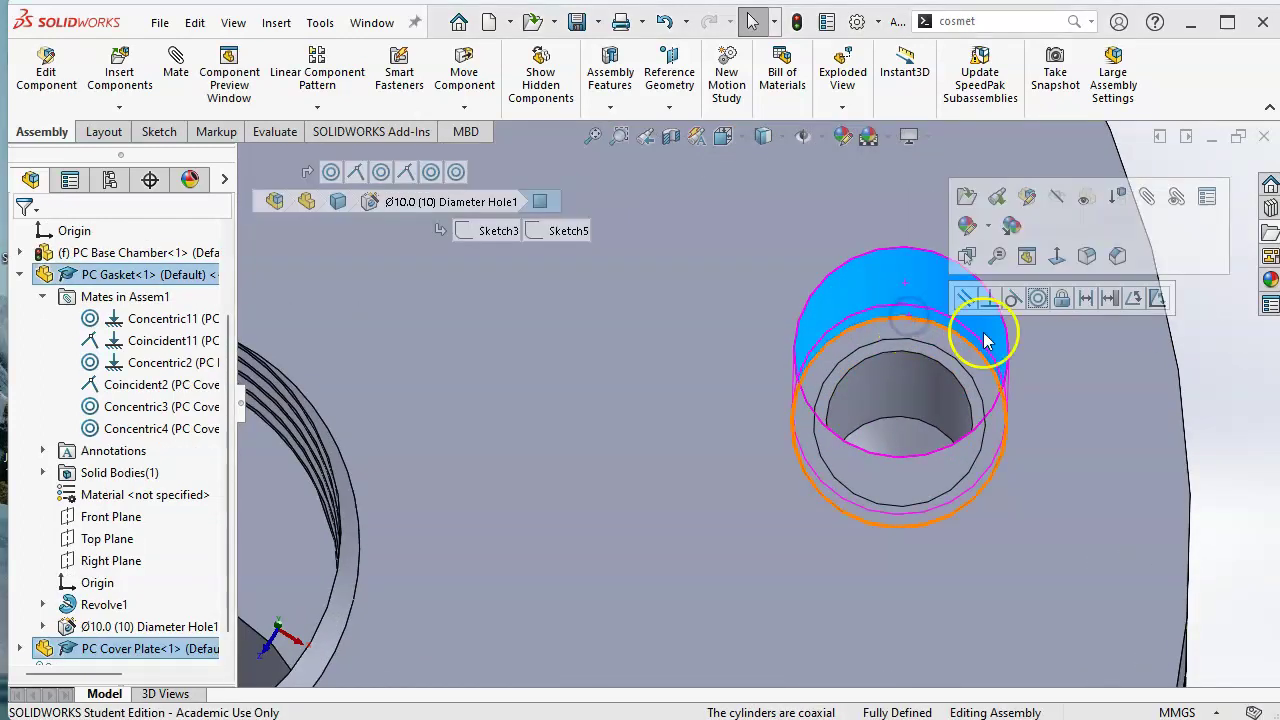
scroll(1035, 347, up, 2)
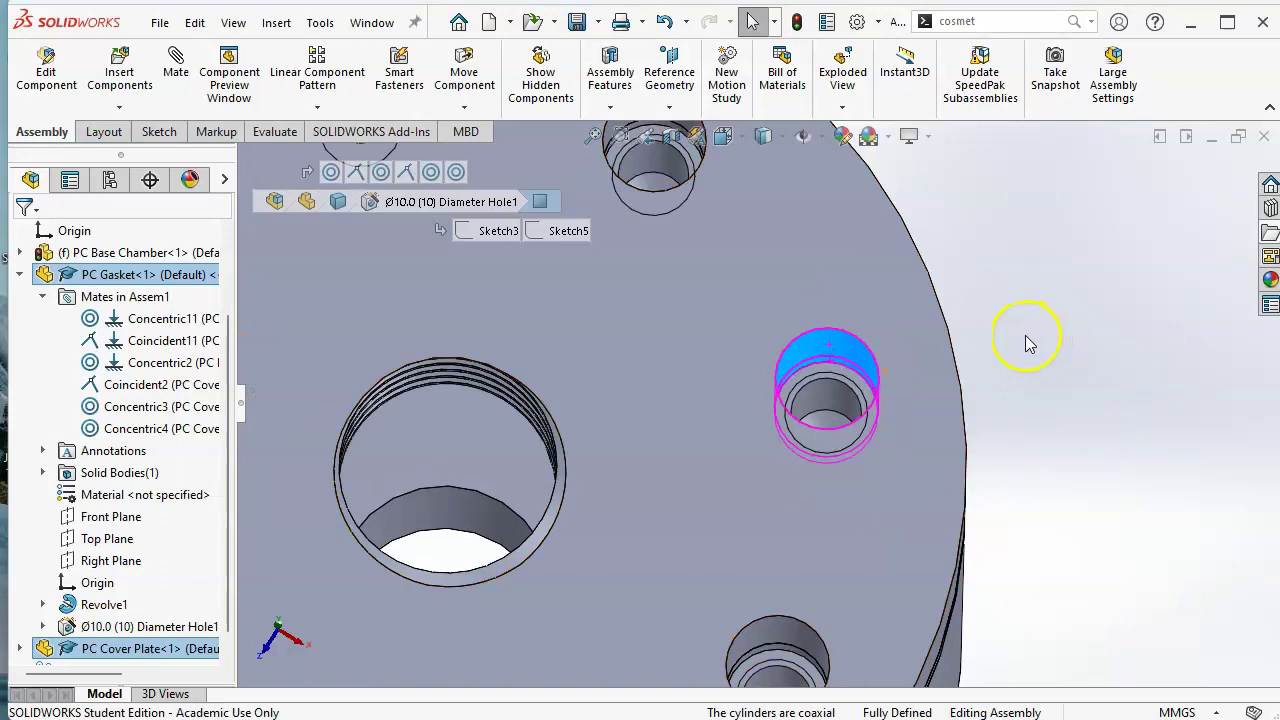
scroll(1026, 344, up, 5)
middle_drag(980, 237, 925, 350)
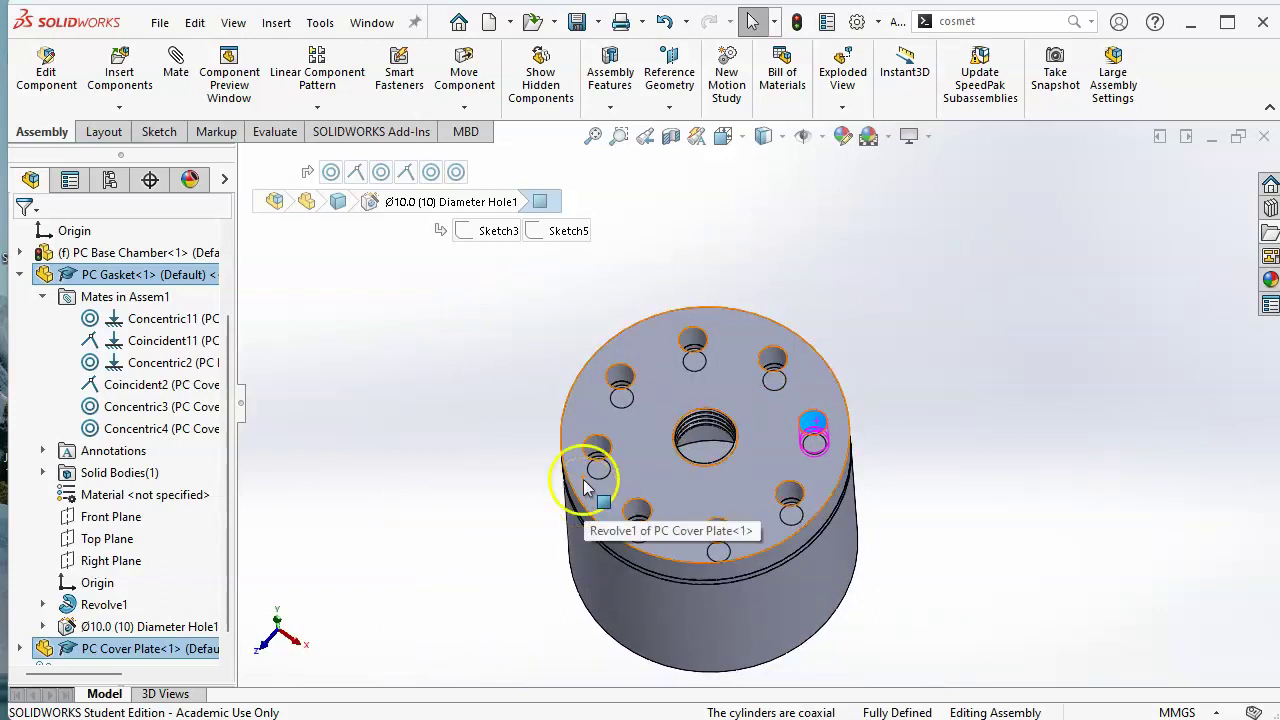
click(20, 275)
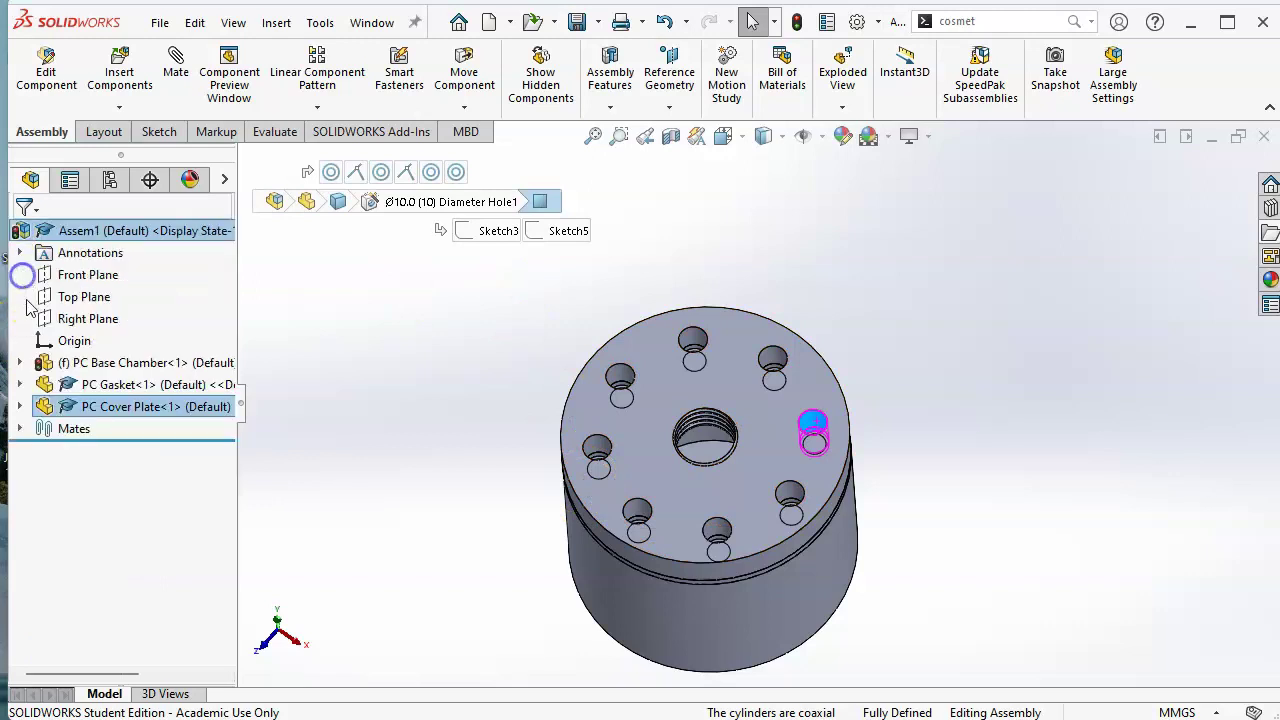
Rebuild the assembly and show it in a zoom-to-fit isometric view
click(345, 356)
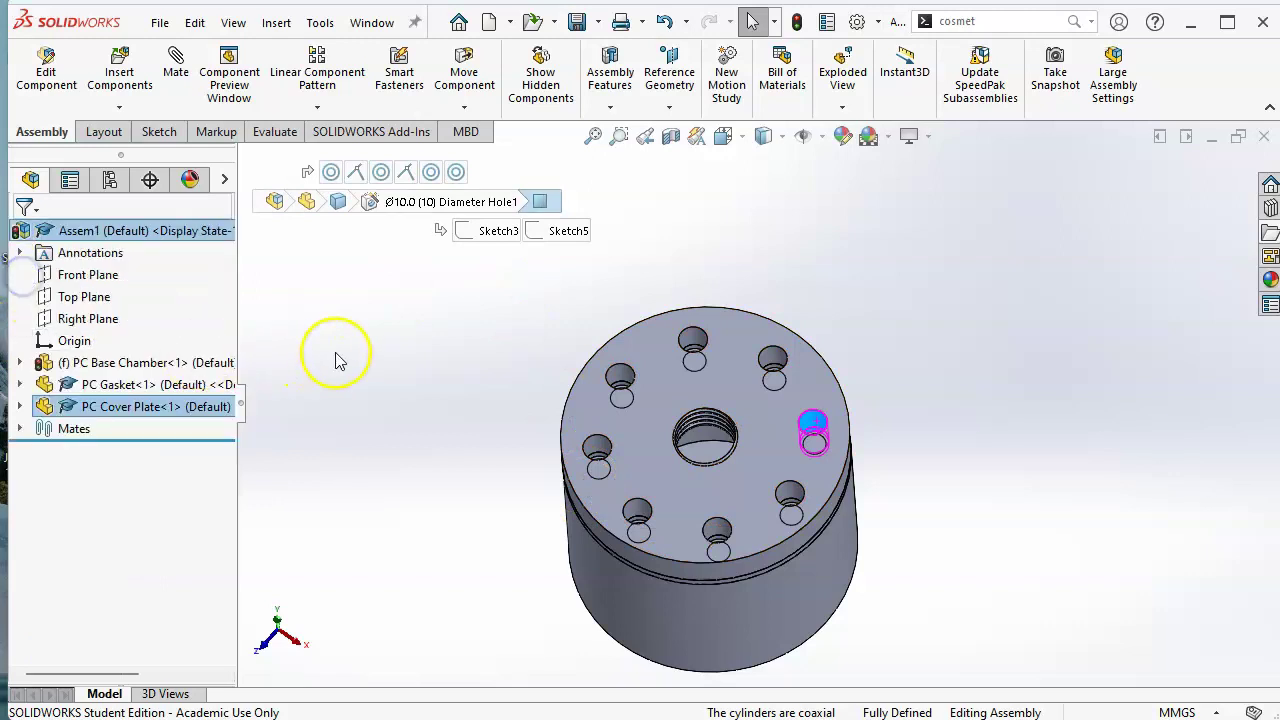
click(798, 23)
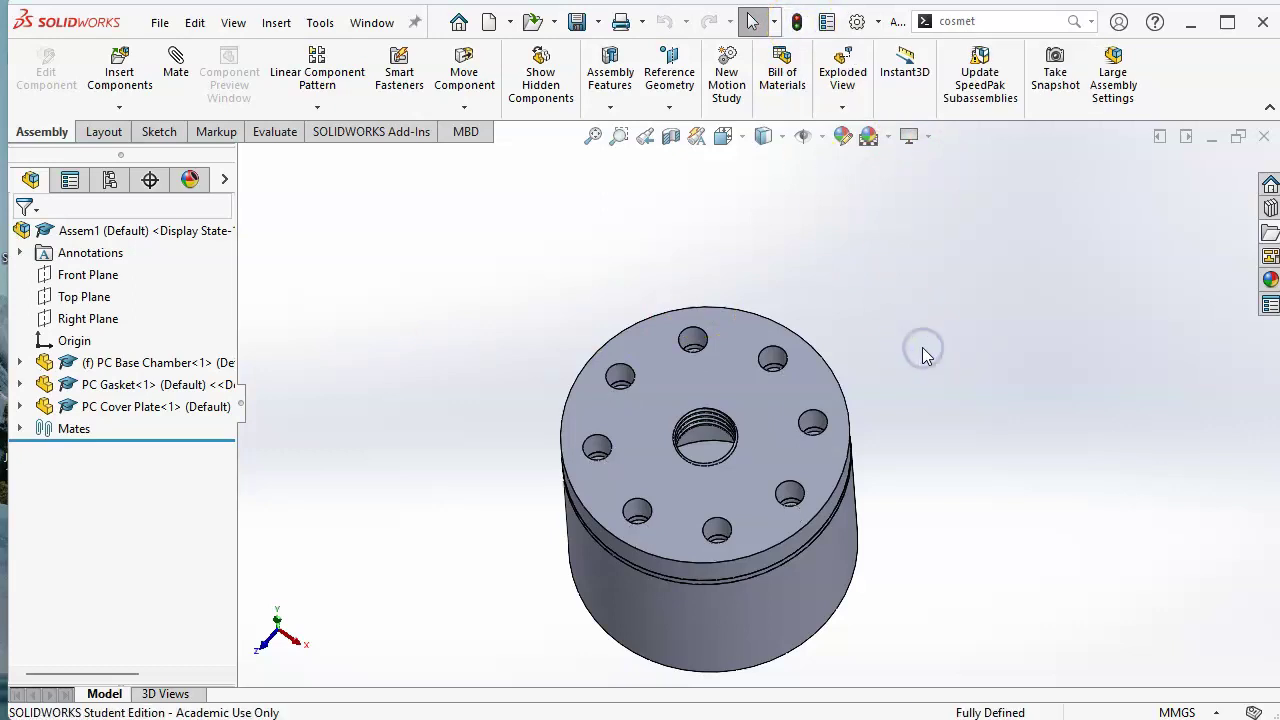
key(ctrl+7)
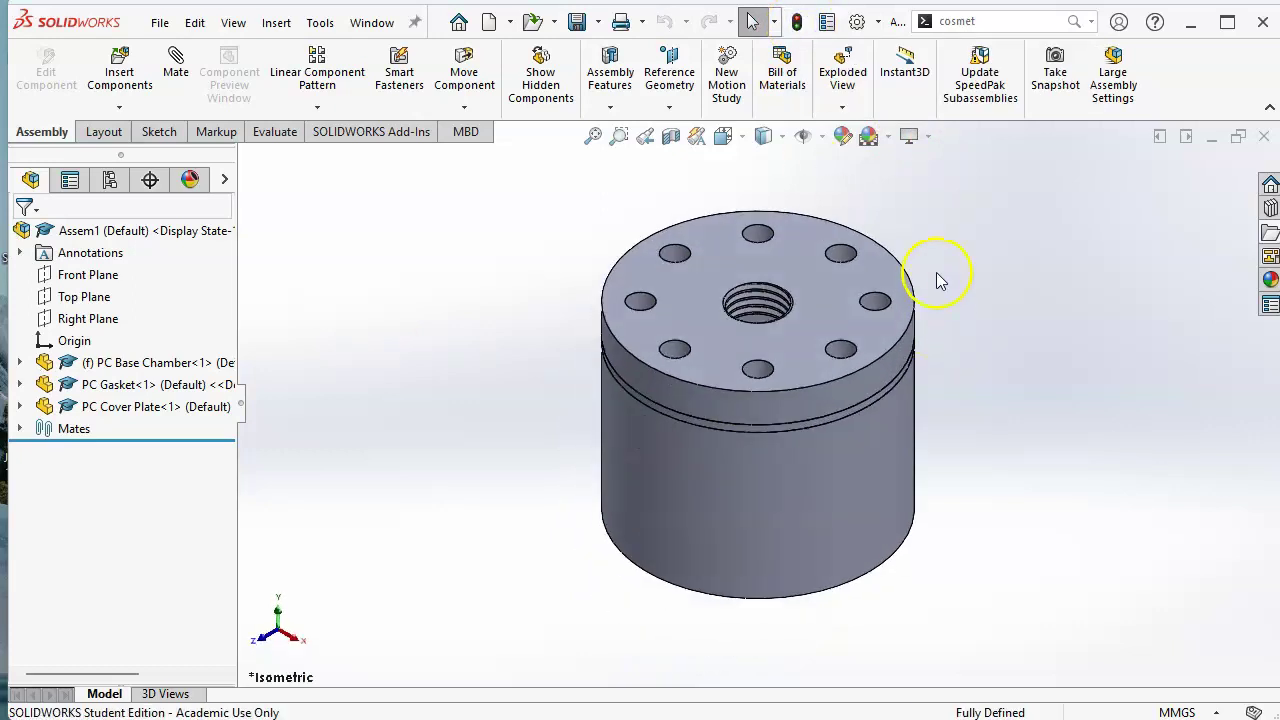
key(f)
scroll(843, 238, down, 2)
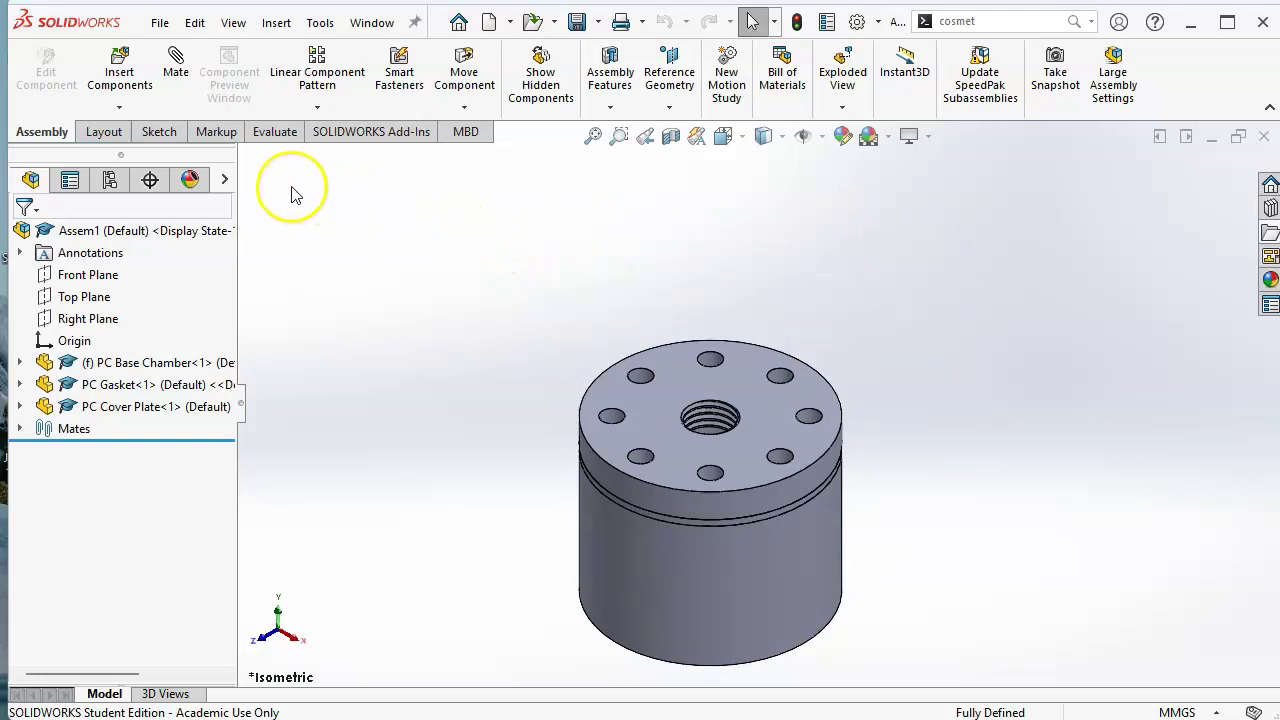
scroll(625, 226, up, 1)
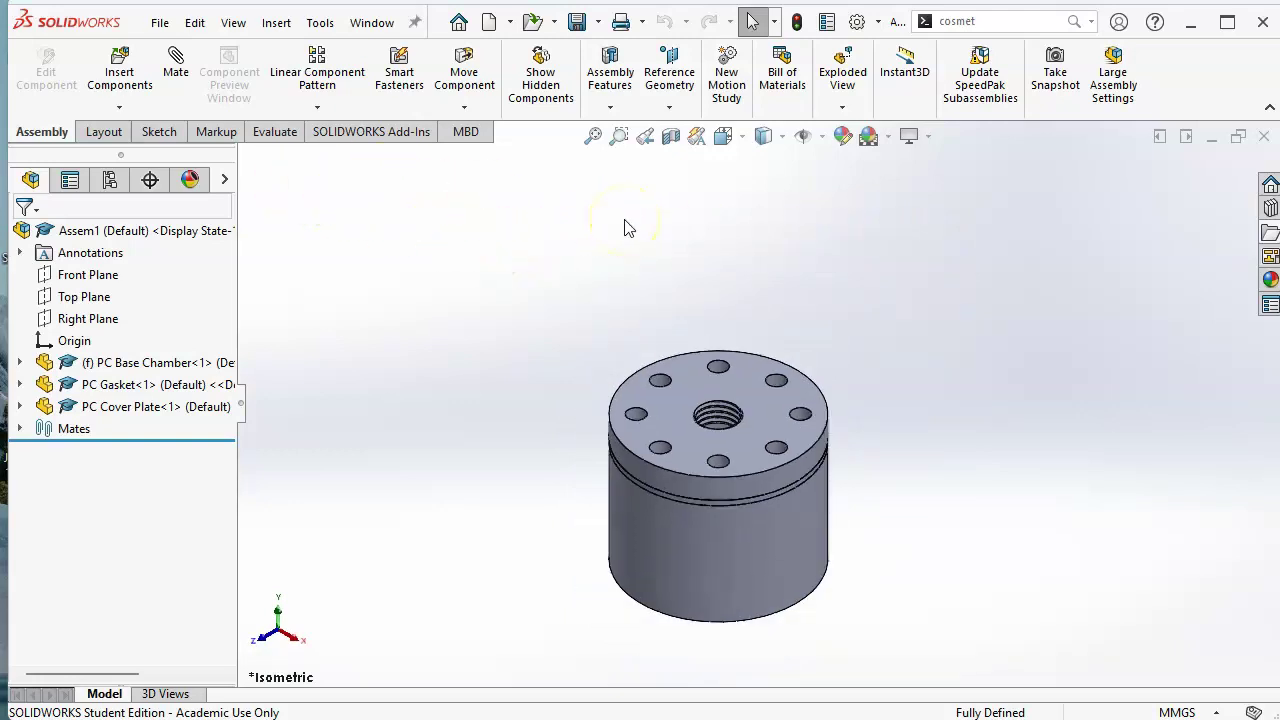
Create an exploded view lifting the gasket and cover plate straight up along Y
click(843, 78)
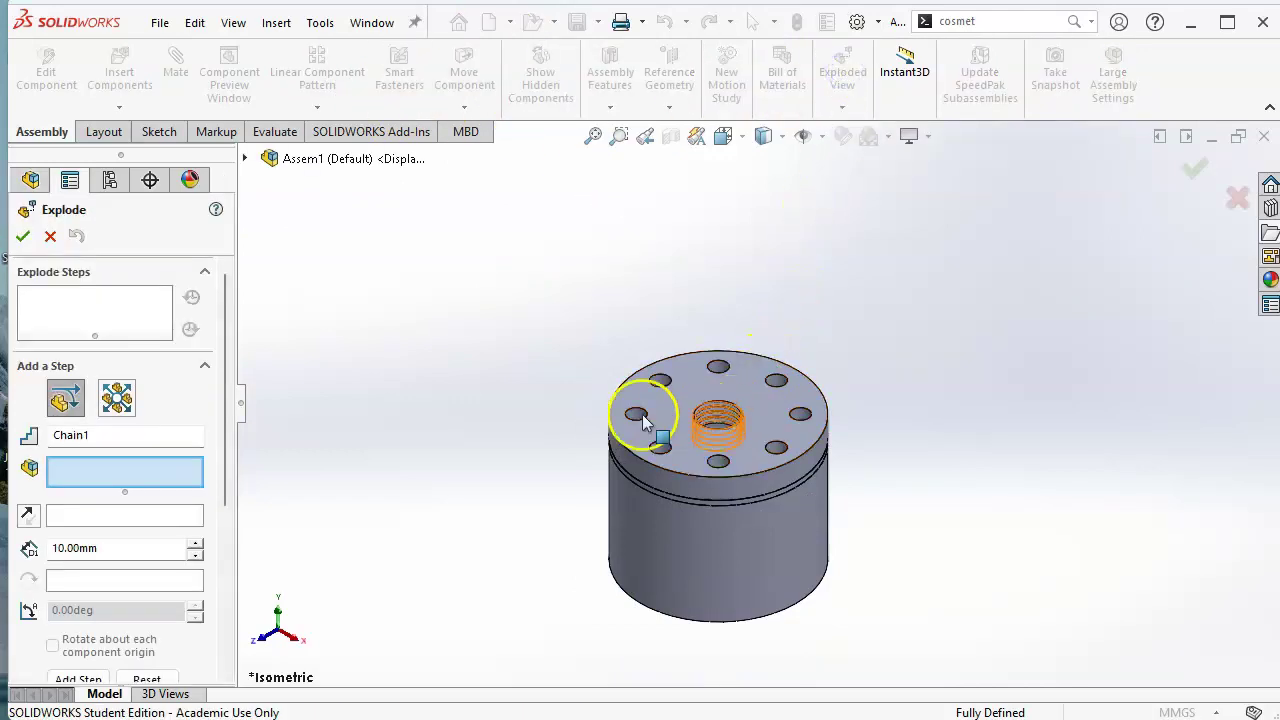
scroll(737, 466, down, 4)
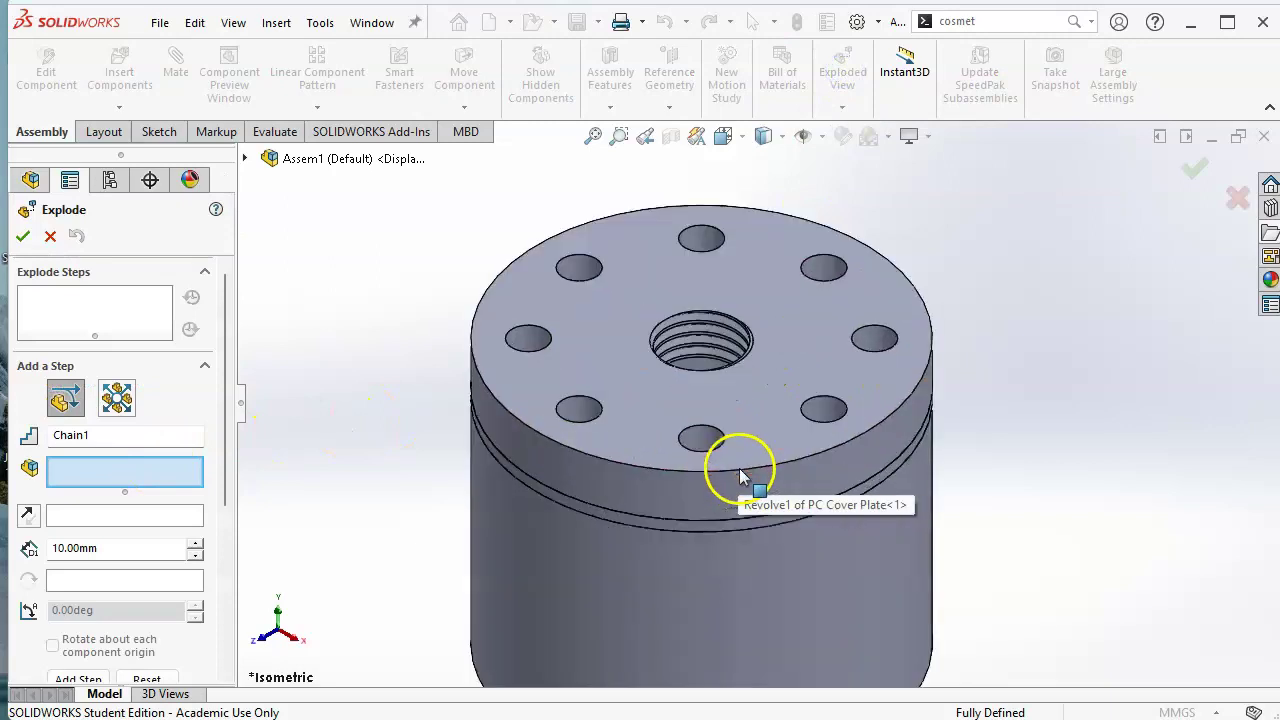
click(760, 515)
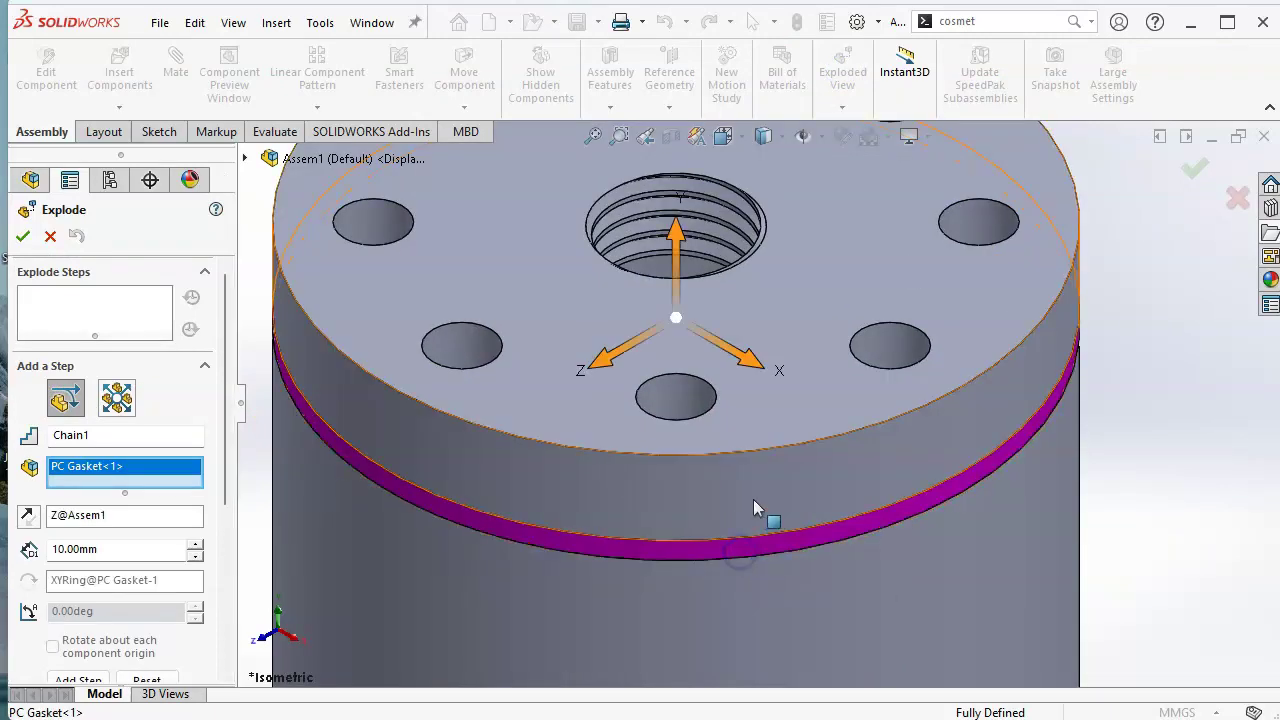
click(764, 508)
scroll(880, 430, up, 4)
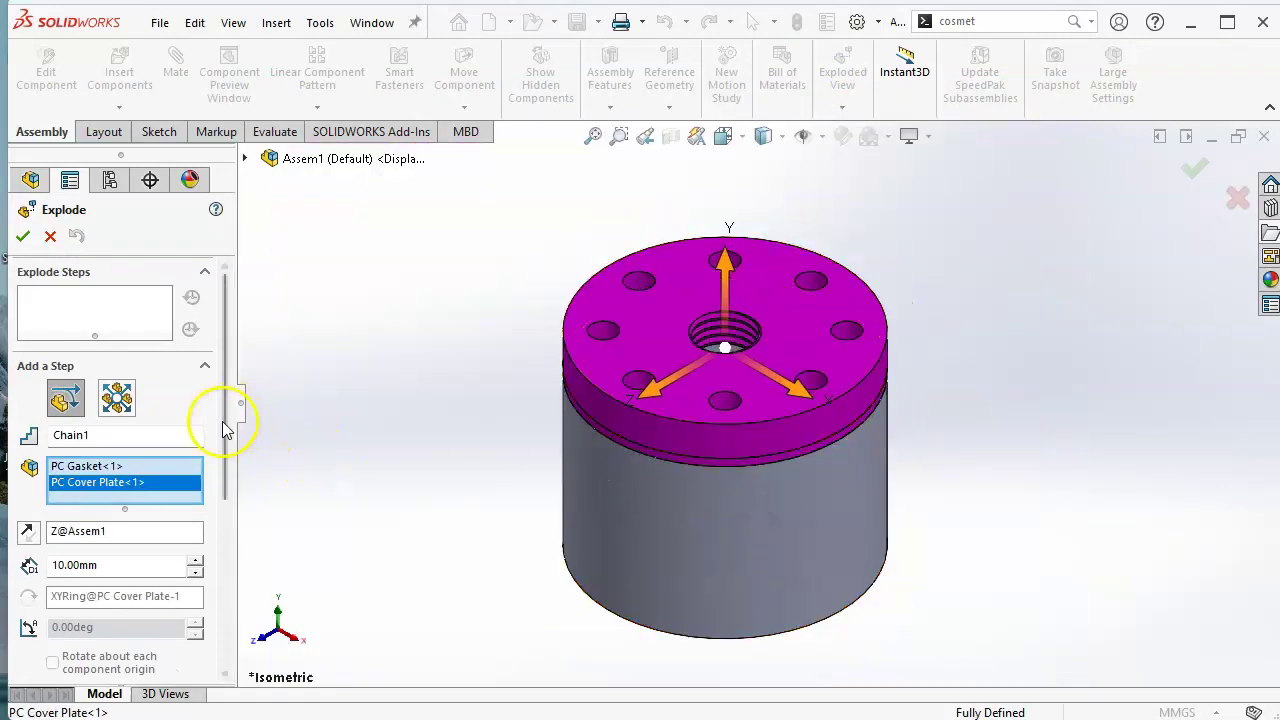
drag(226, 426, 229, 580)
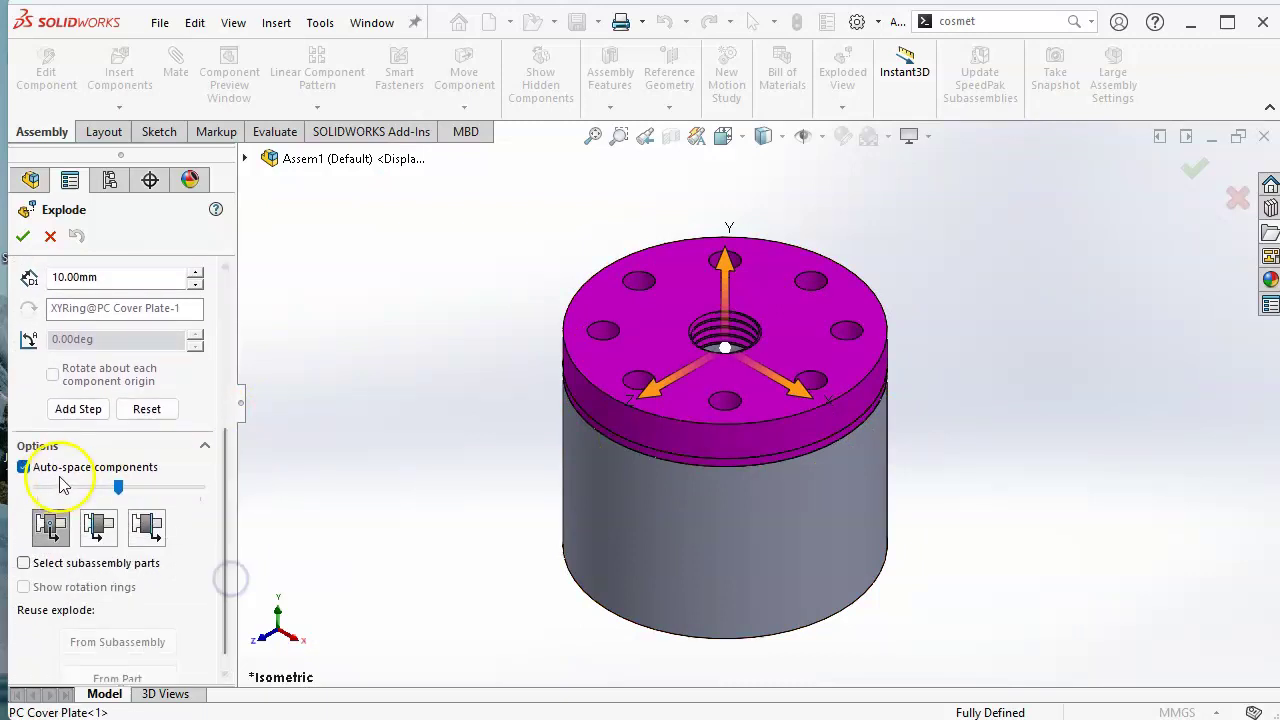
scroll(784, 303, up, 3)
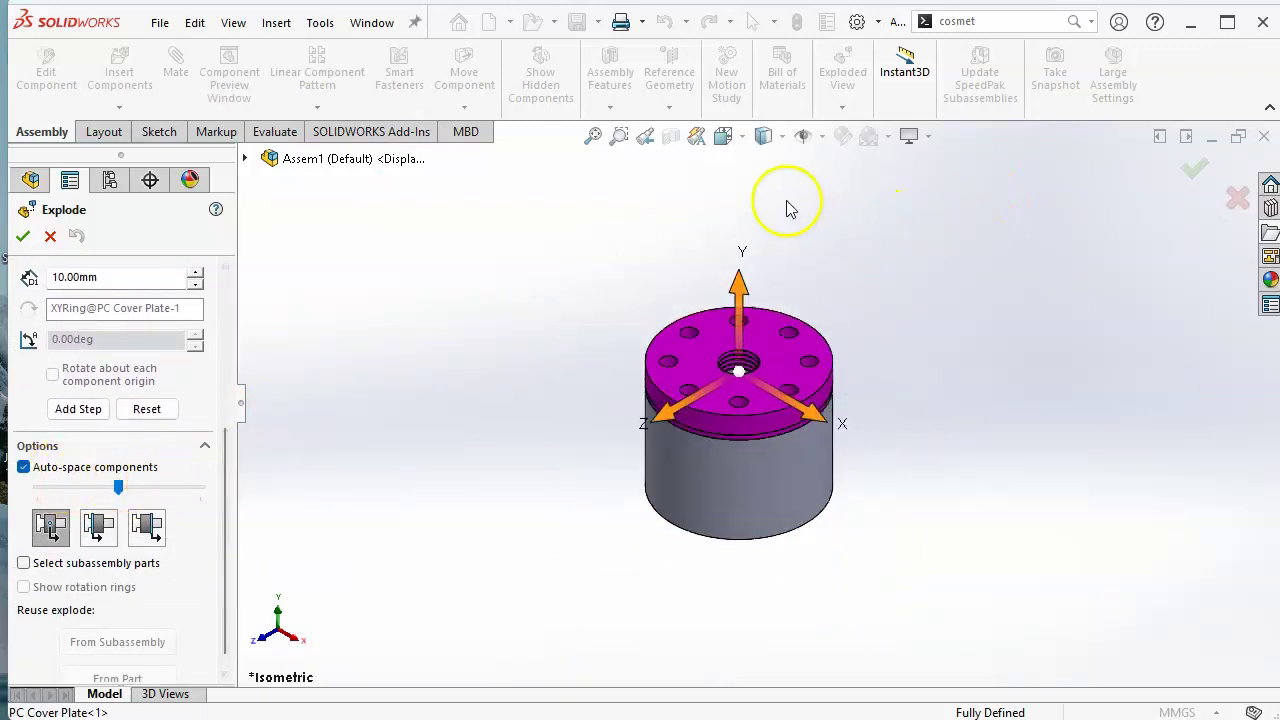
drag(737, 280, 757, 148)
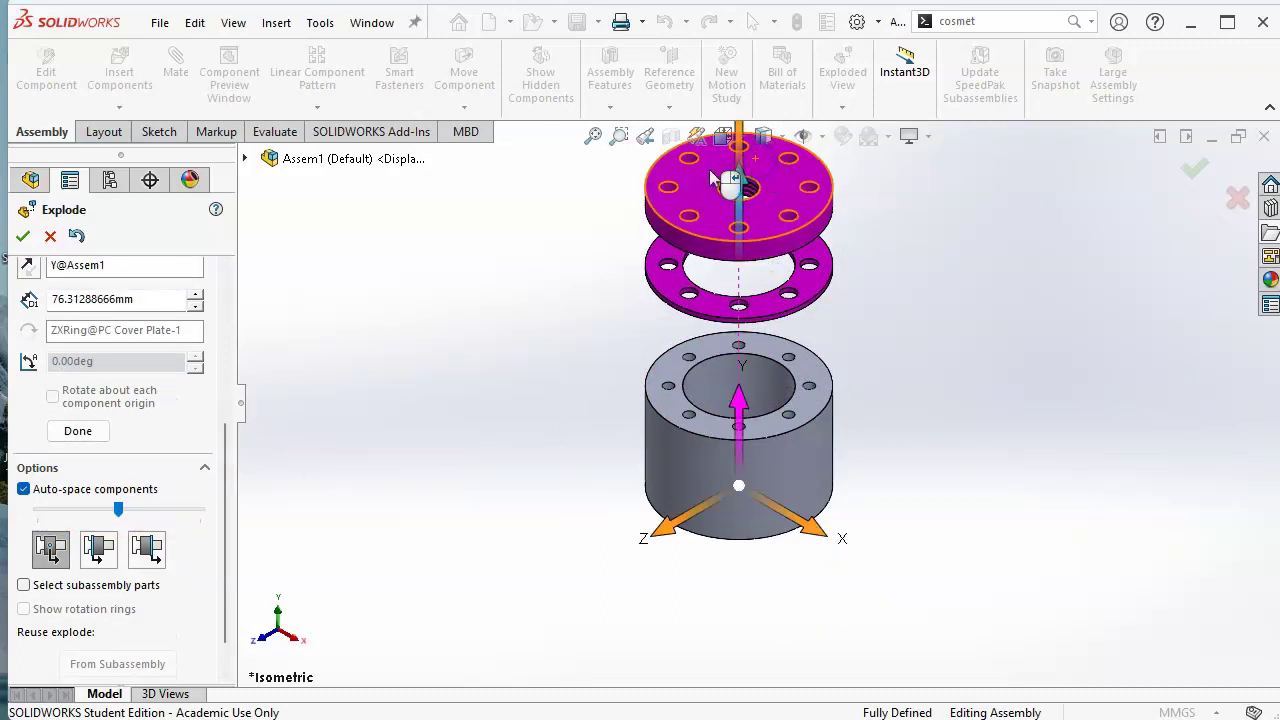
click(22, 235)
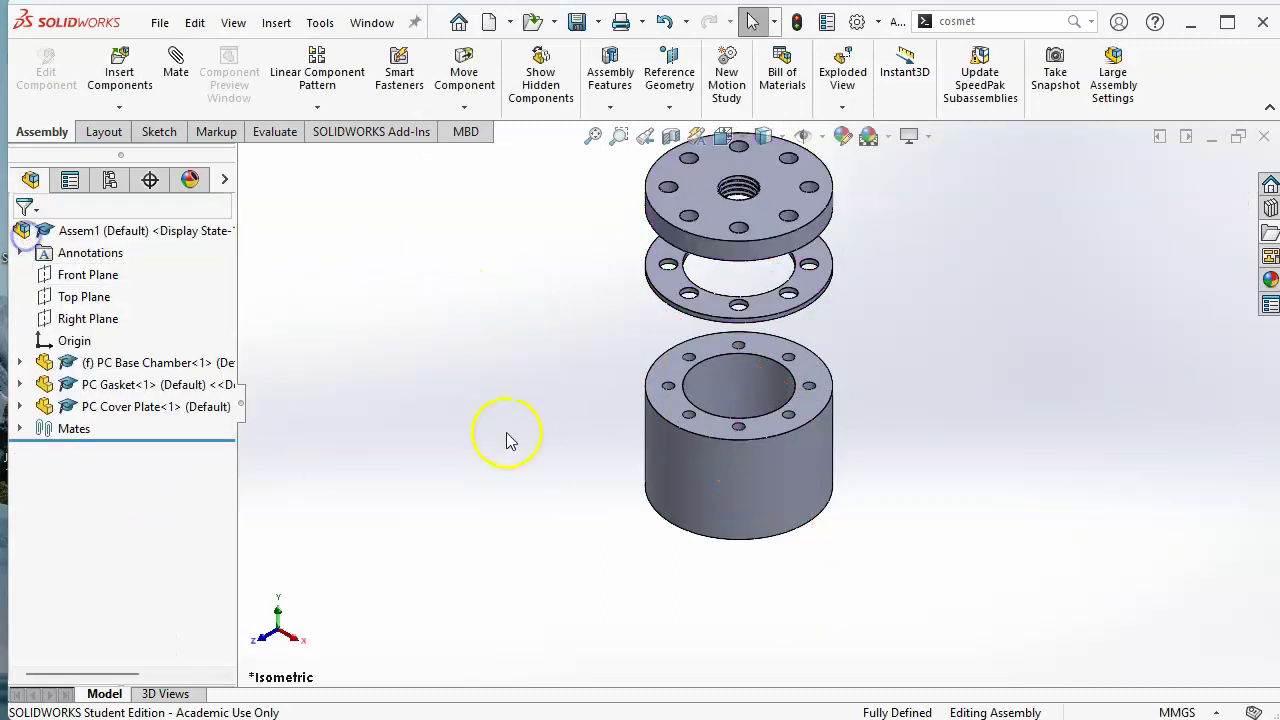
Snap the Kindle textbook beside SOLIDWORKS and page to the Project 6-7 exploded assembly drawing
middle_drag(876, 308, 762, 318)
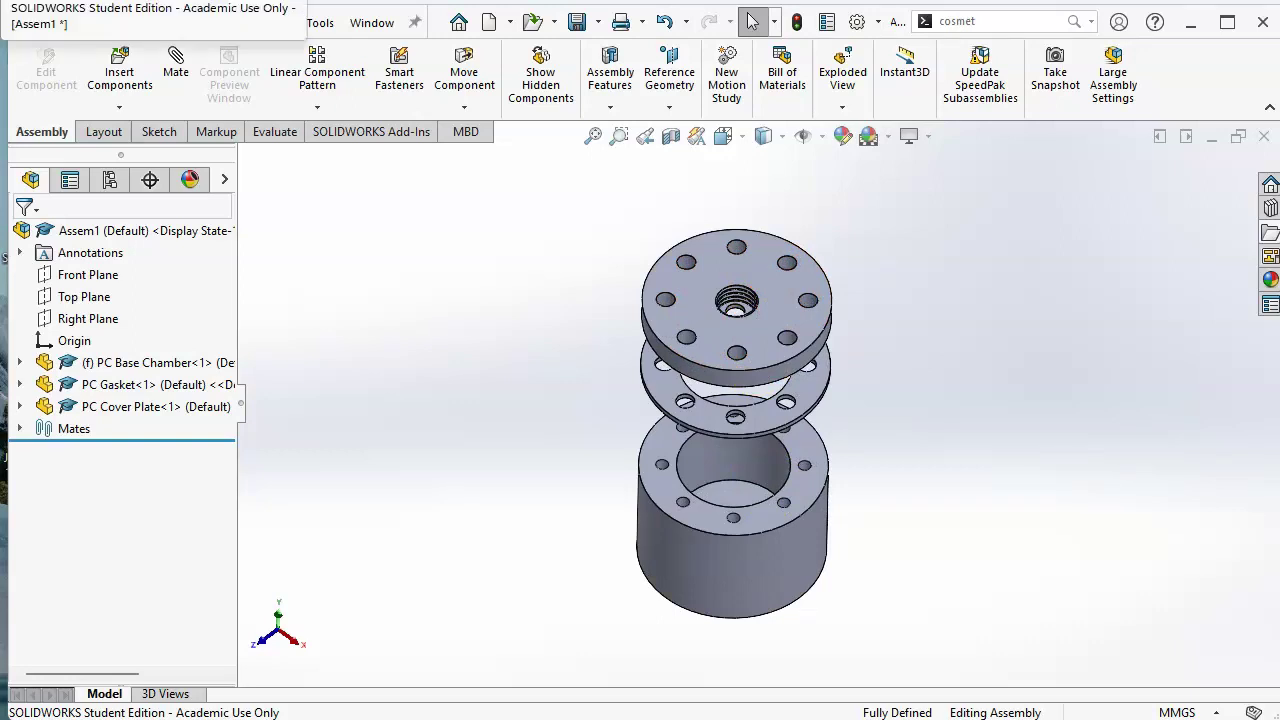
key(alt+Tab)
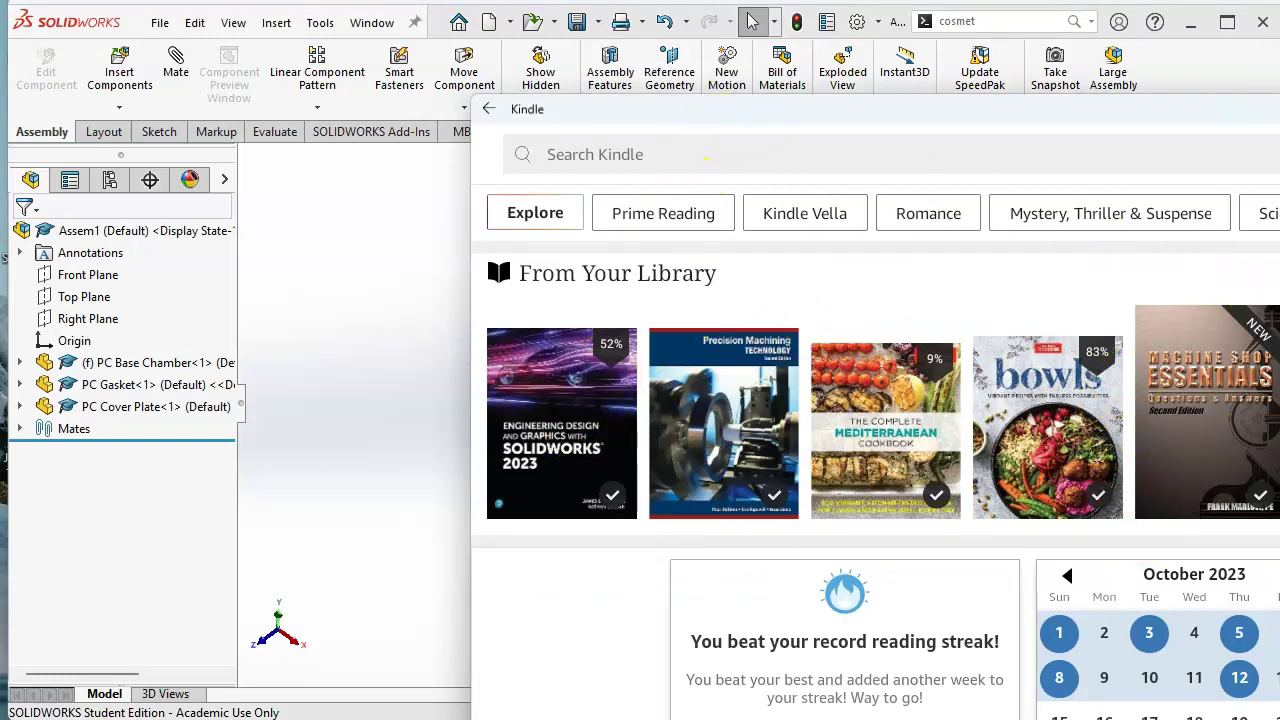
key(super+Right)
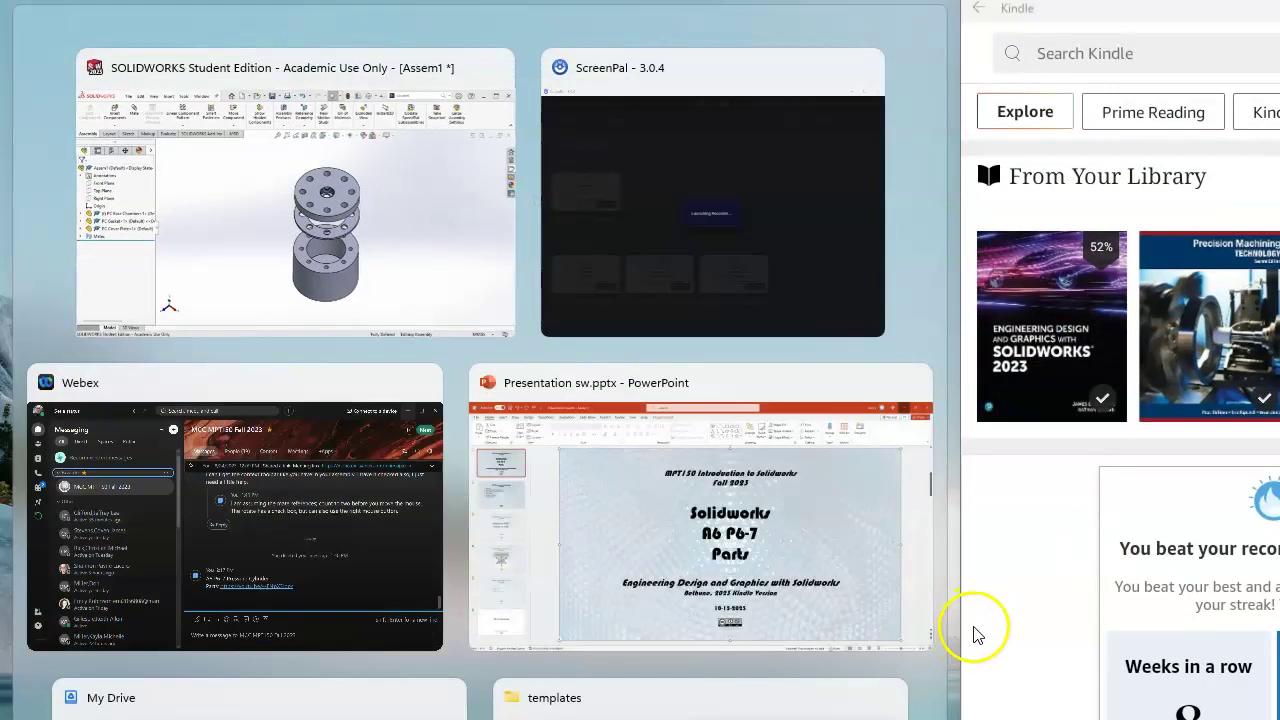
click(1055, 320)
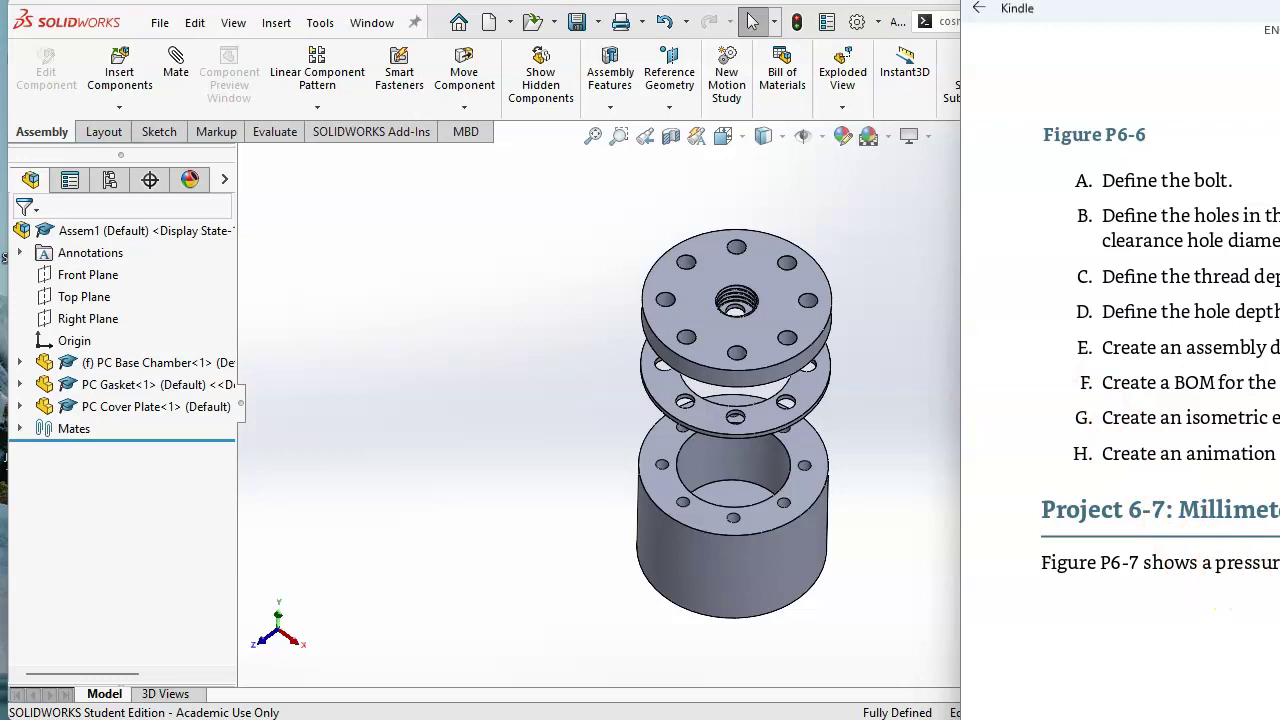
drag(1279, 22, 990, 22)
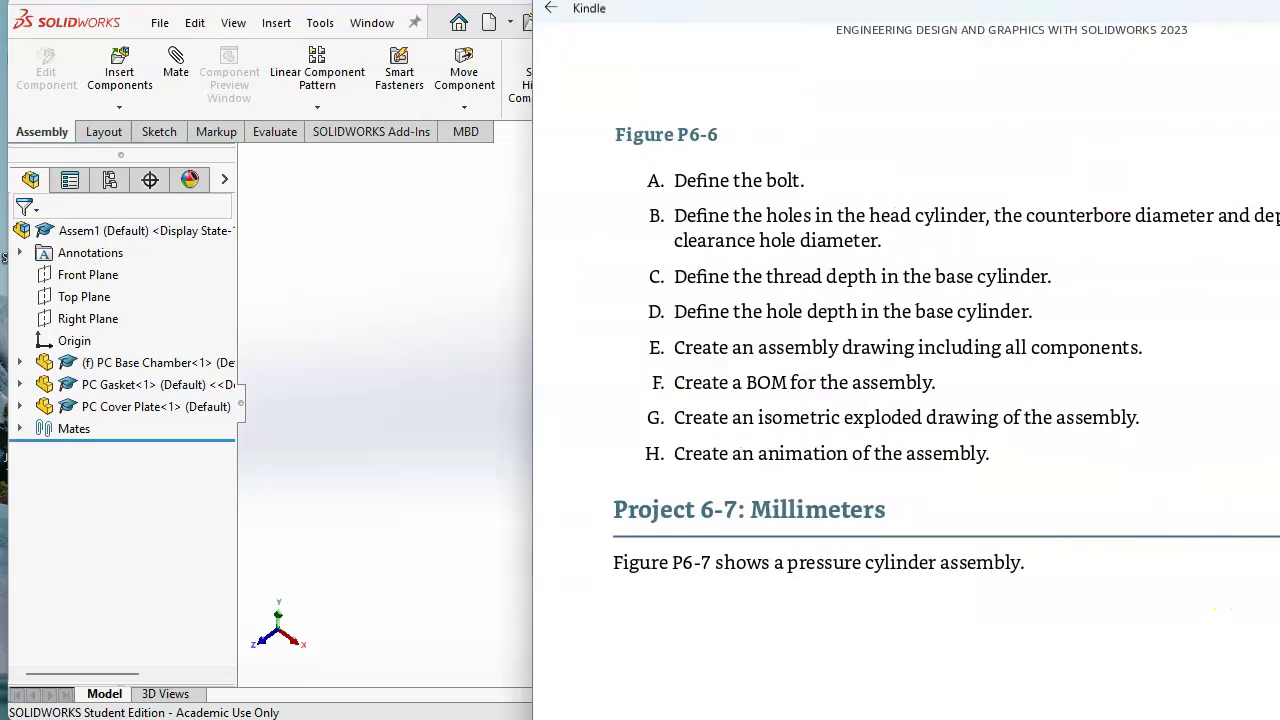
key(Right)
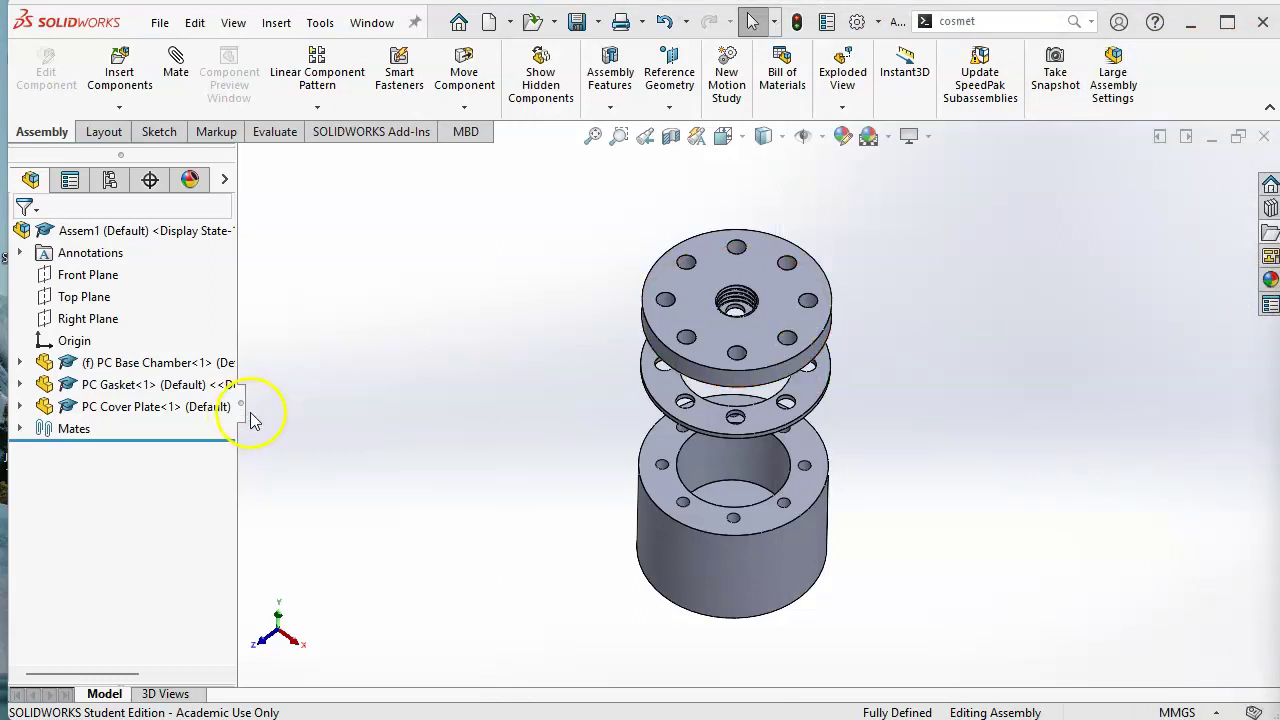
Collapse Exploded View1 from the ConfigurationManager to return to the assembled state
click(108, 181)
click(41, 268)
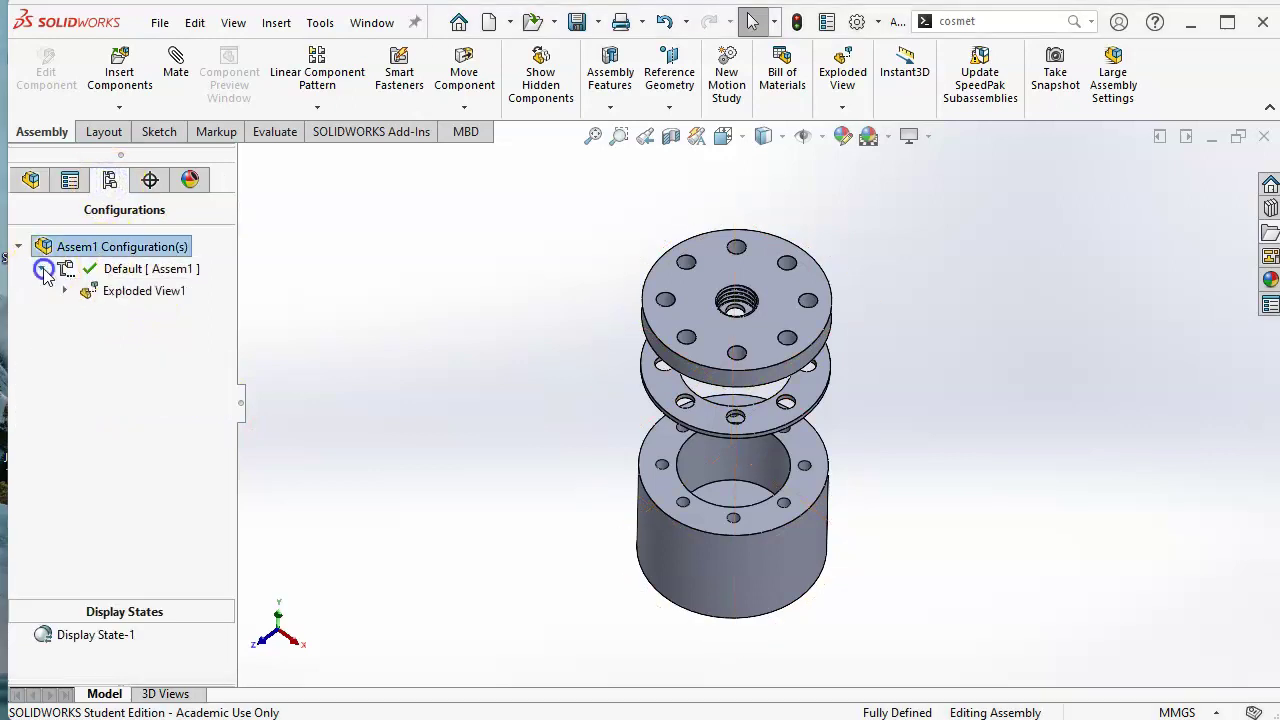
double_click(113, 291)
scroll(700, 605, down, 2)
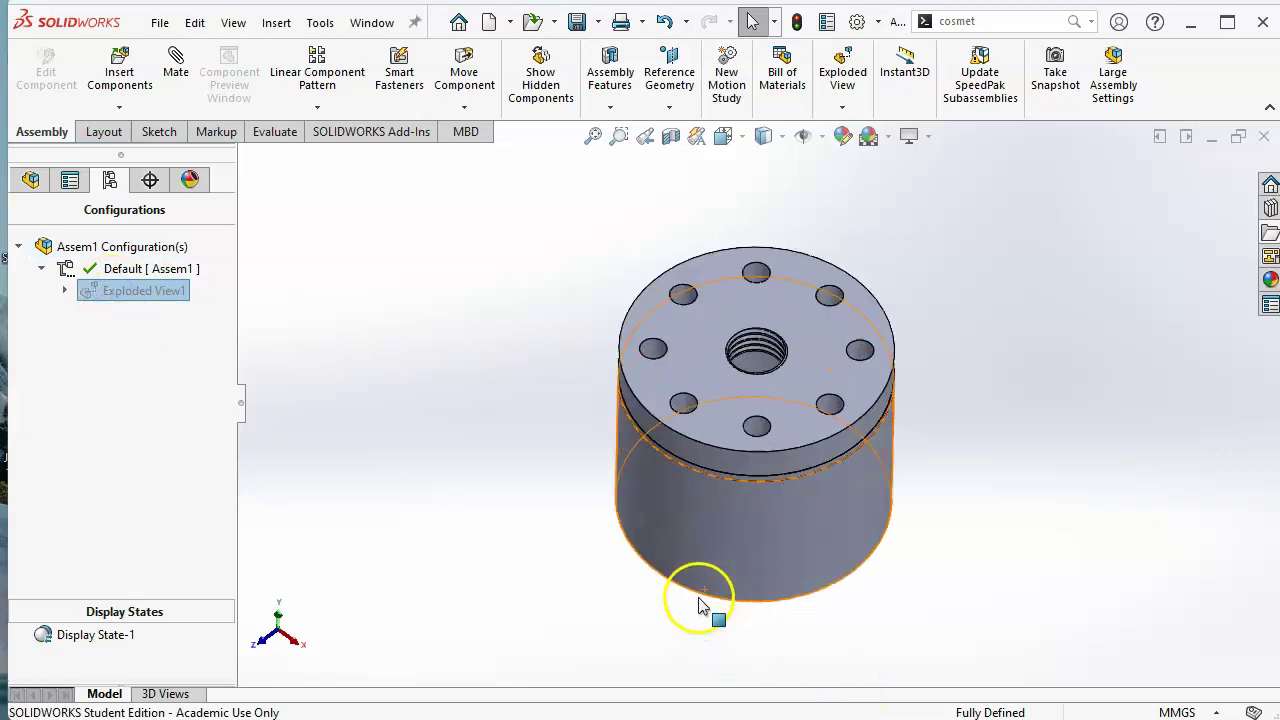
scroll(700, 605, down, 2)
click(808, 366)
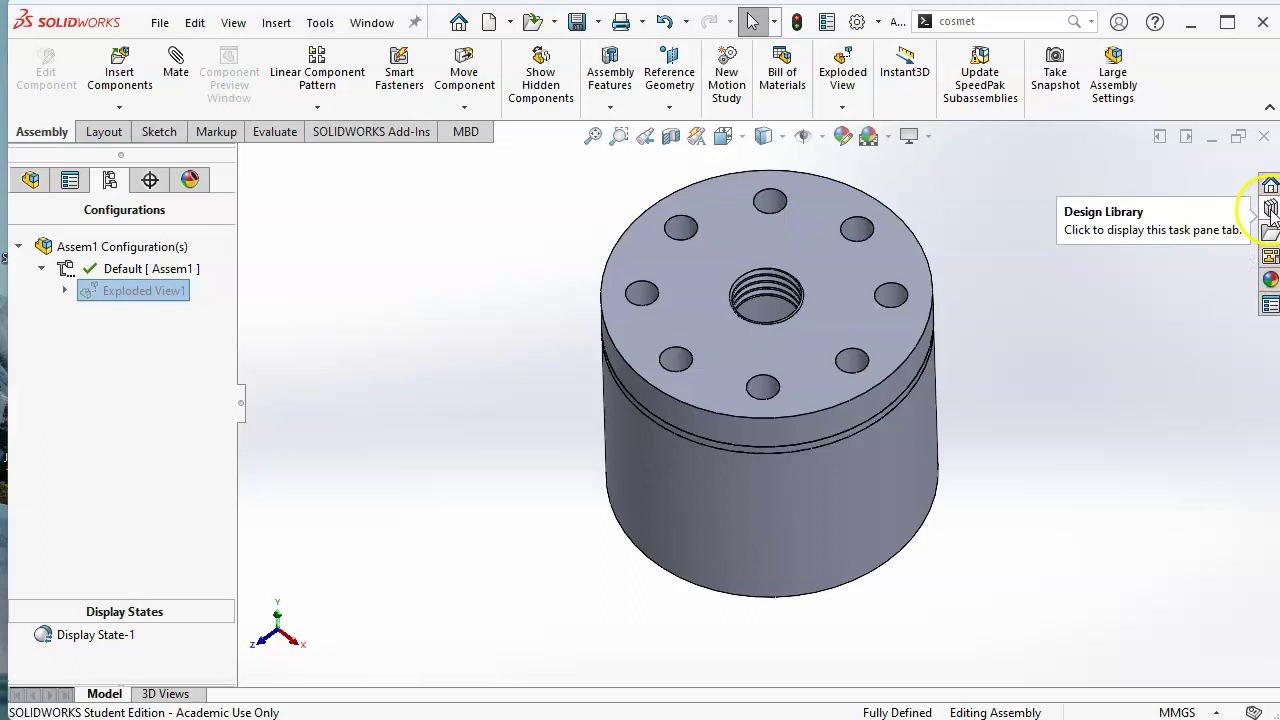
Open the Design Library and add in Toolbox to make its fasteners available
click(1270, 208)
click(1028, 220)
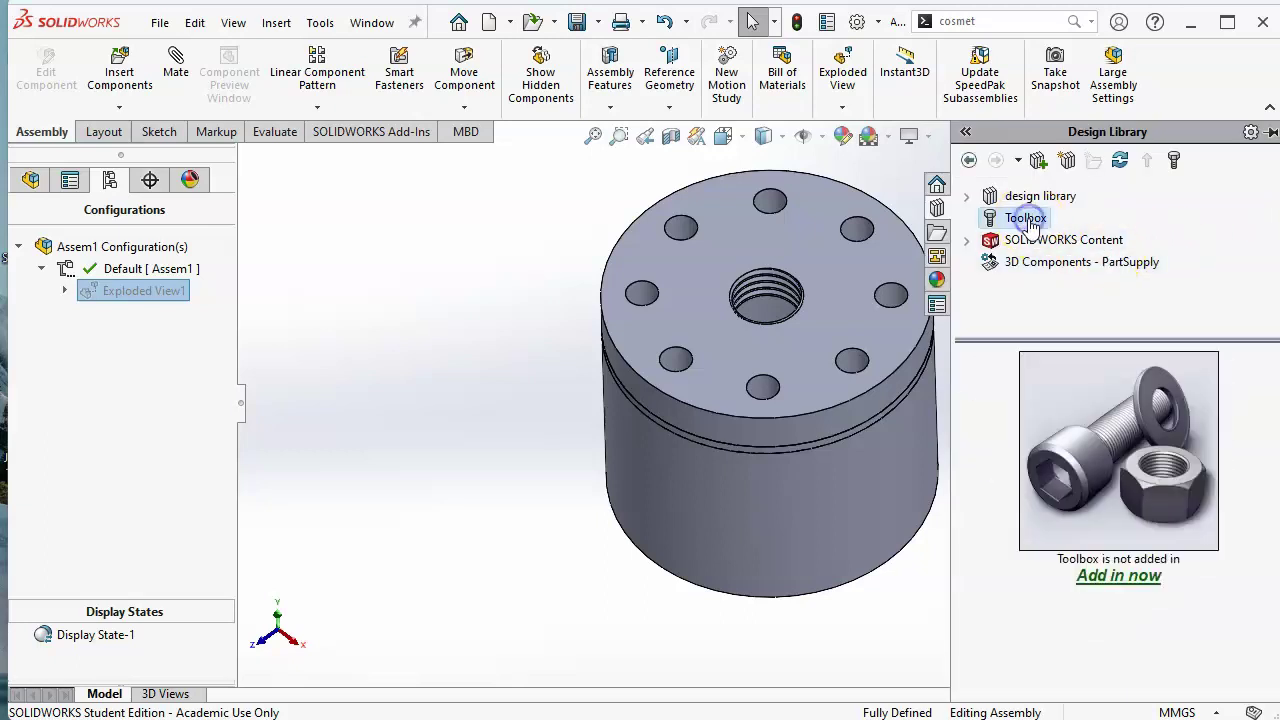
click(1132, 575)
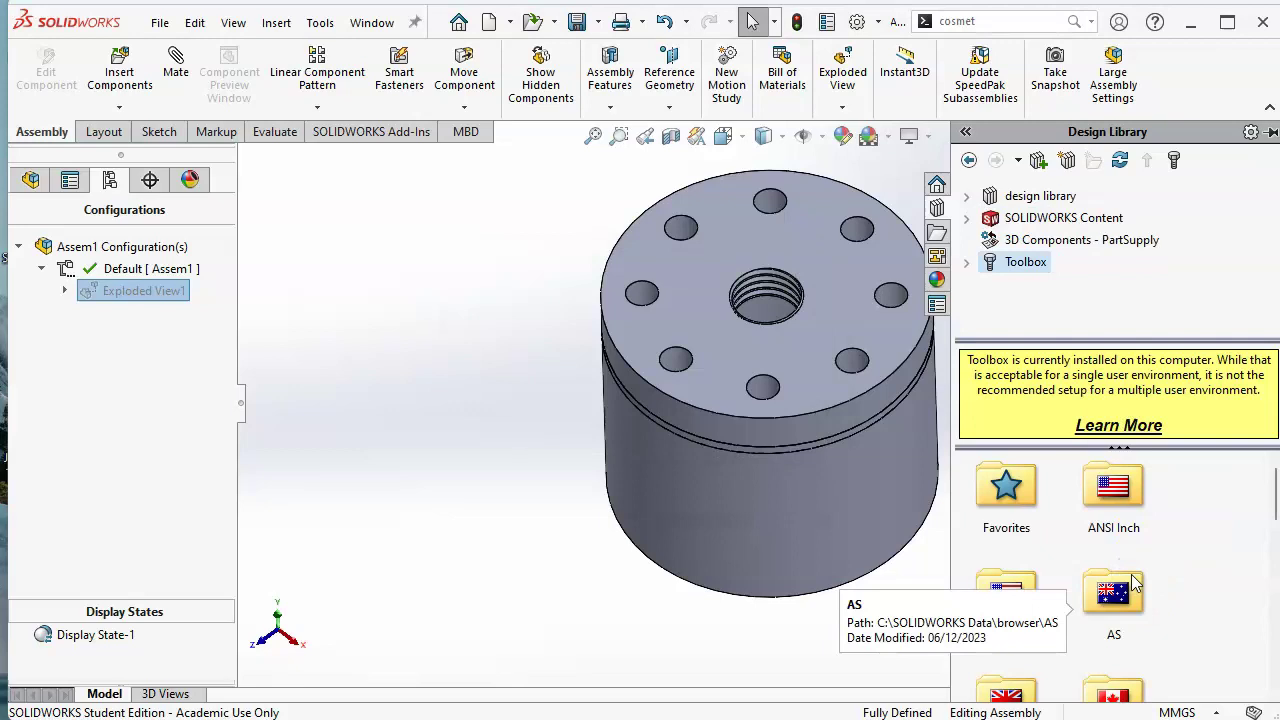
click(1131, 541)
click(689, 409)
middle_drag(303, 280, 855, 300)
click(1195, 553)
Browse Toolbox to ANSI Metric > Bolts and Screws > Machine Screws
click(987, 630)
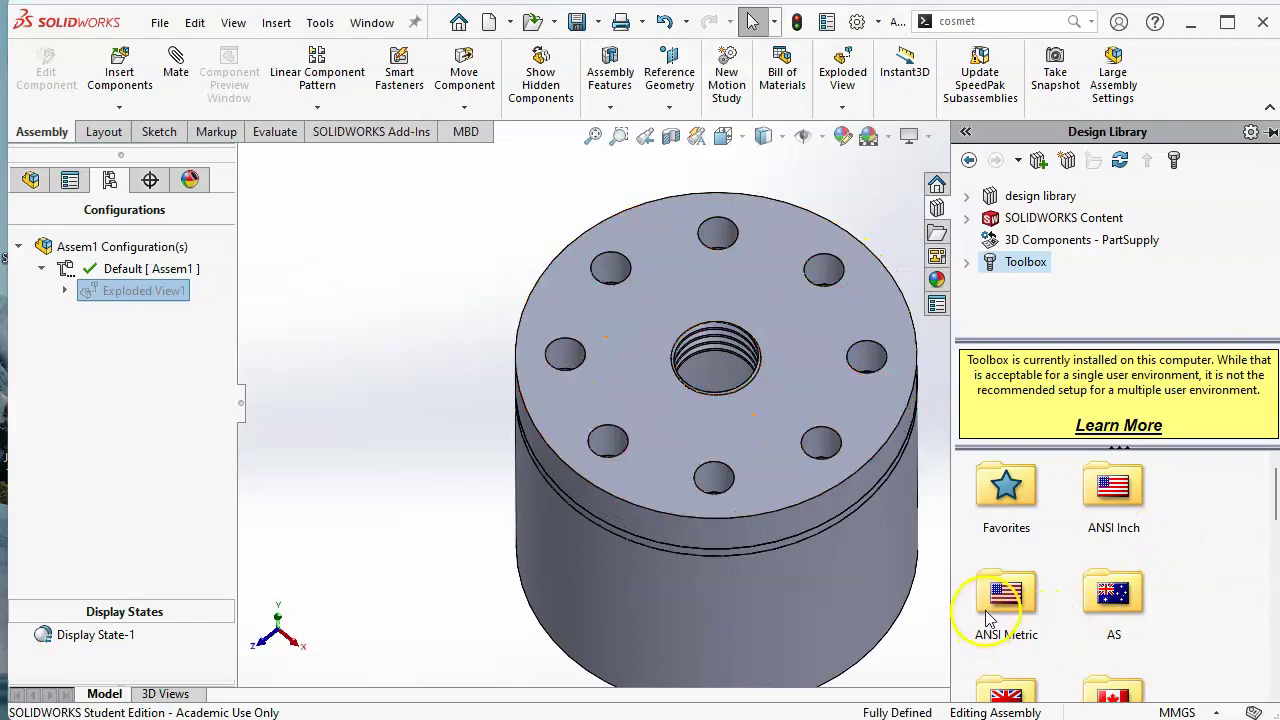
double_click(987, 618)
scroll(1045, 553, down, 3)
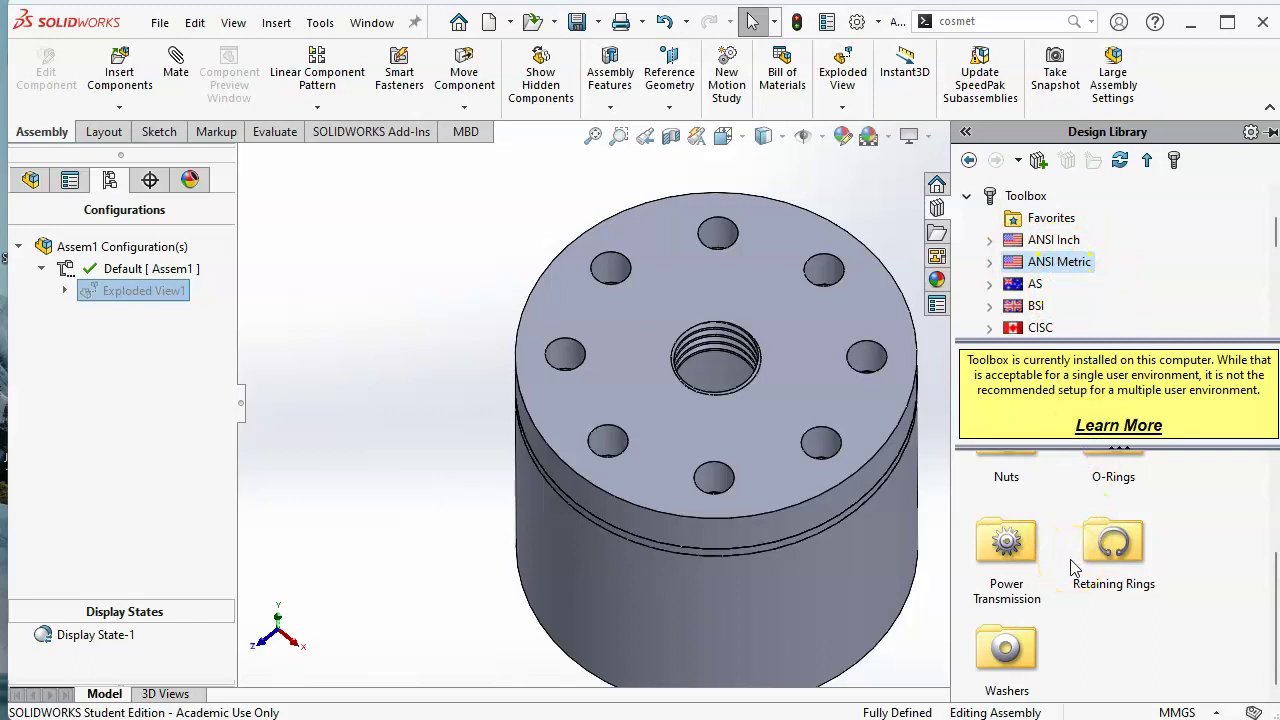
scroll(1072, 568, up, 3)
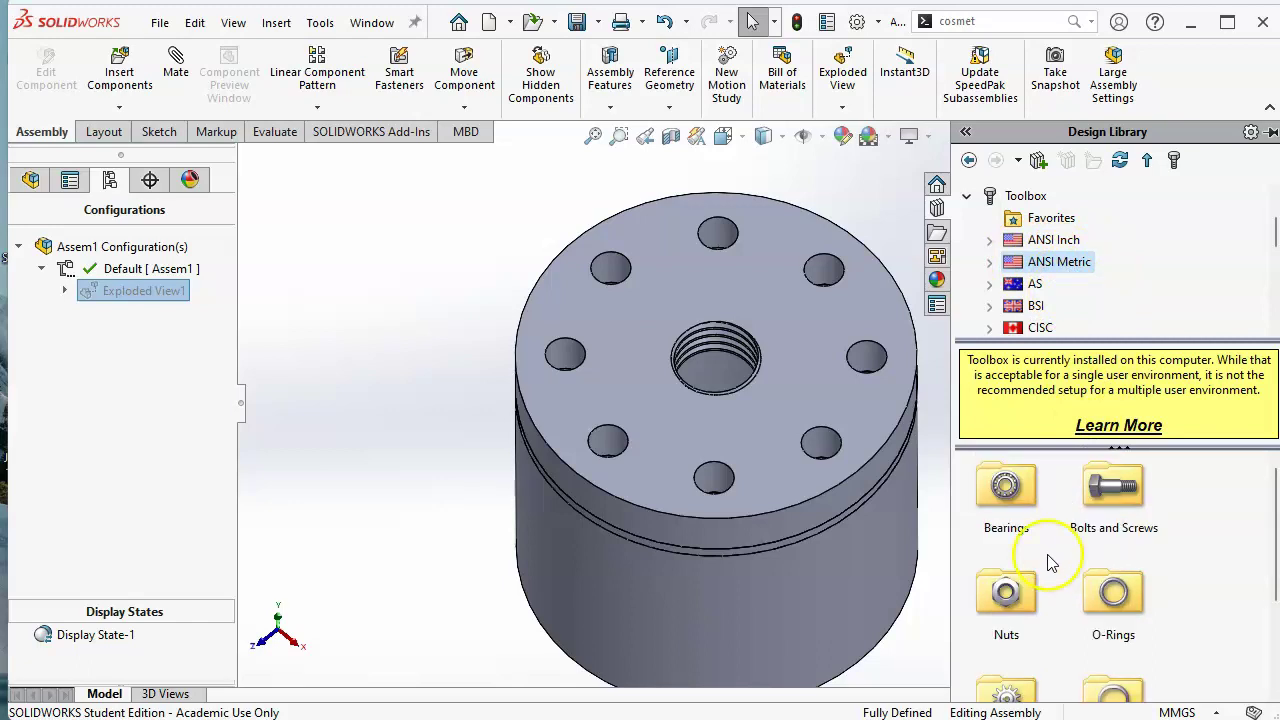
double_click(1117, 496)
scroll(1100, 510, down, 2)
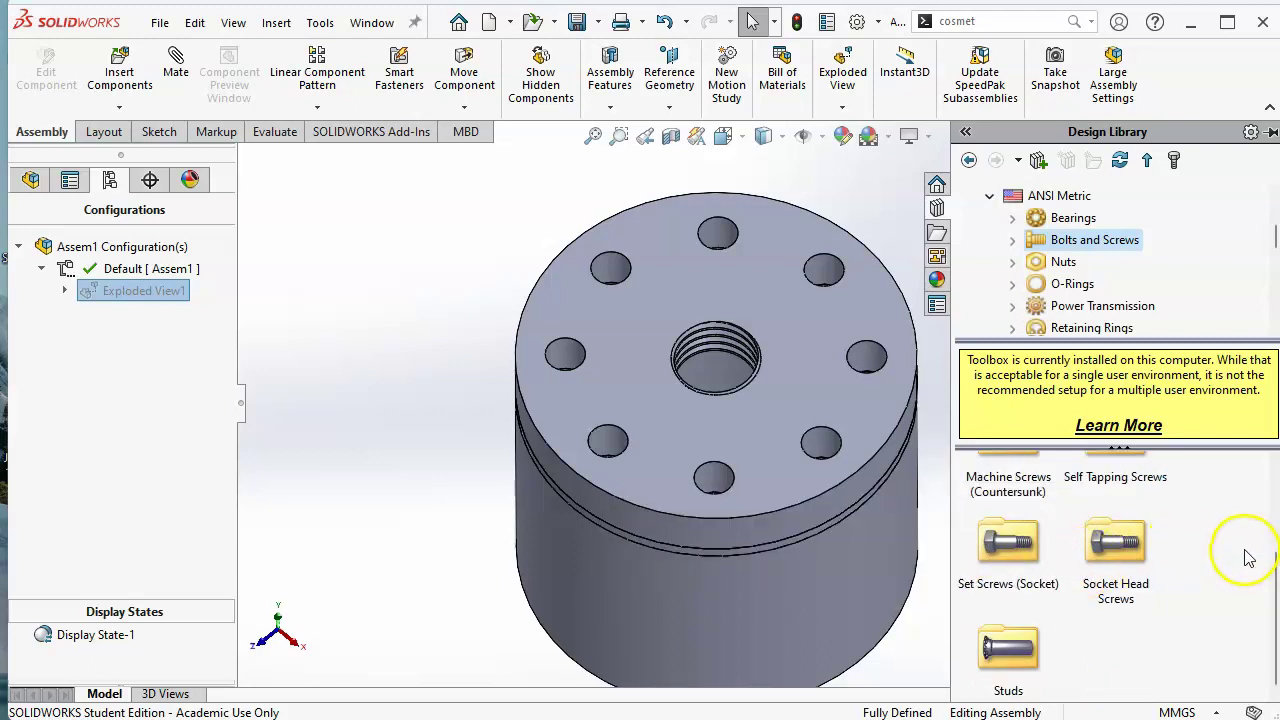
scroll(1102, 516, up, 1)
scroll(1100, 512, down, 1)
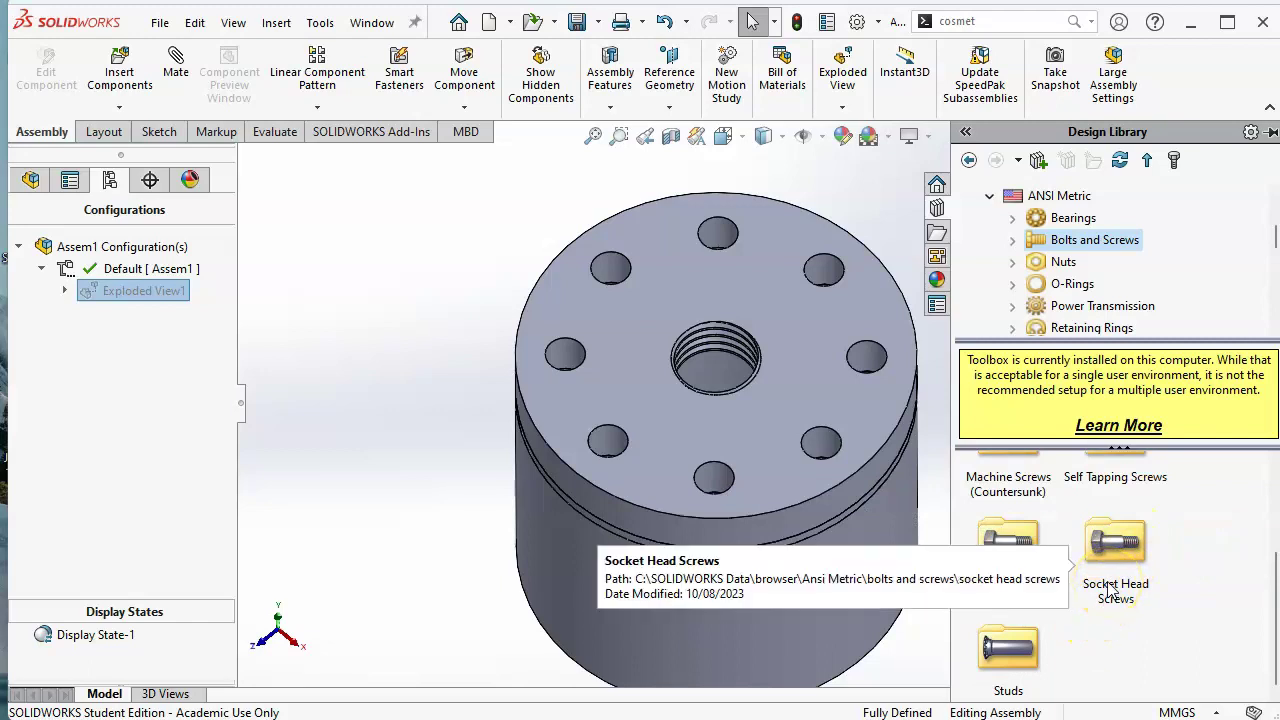
scroll(1108, 590, up, 1)
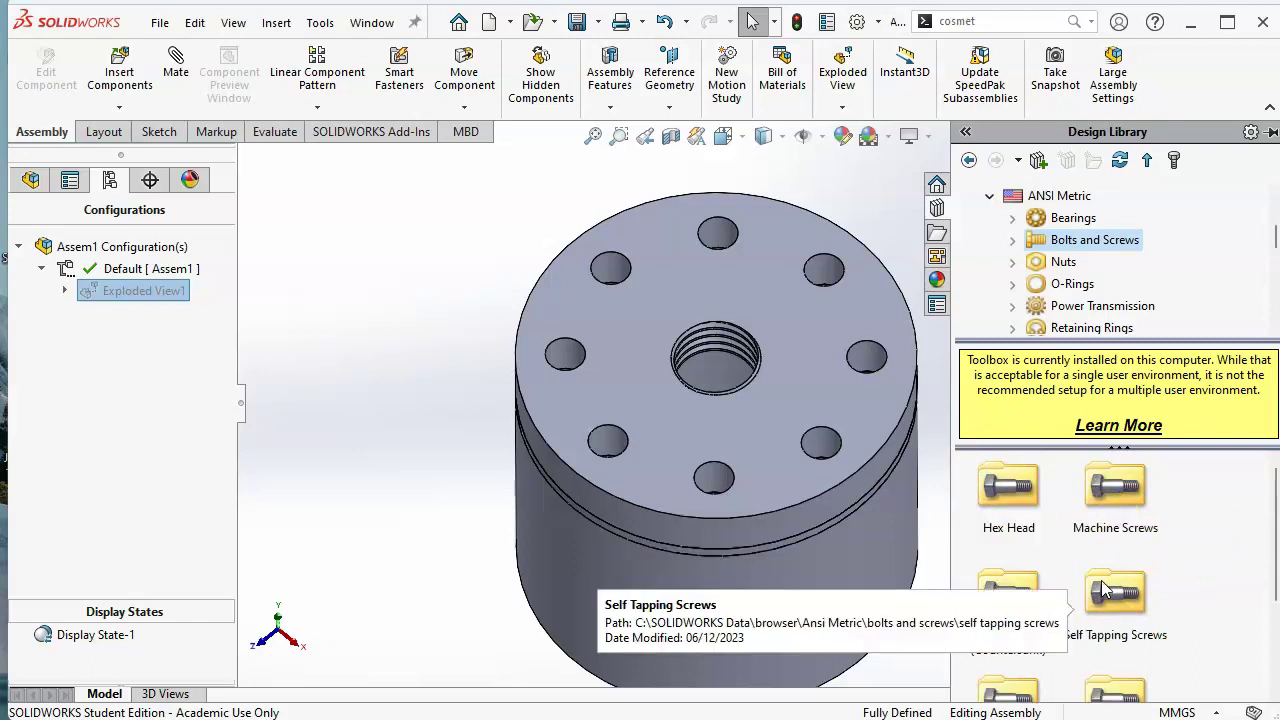
double_click(1118, 495)
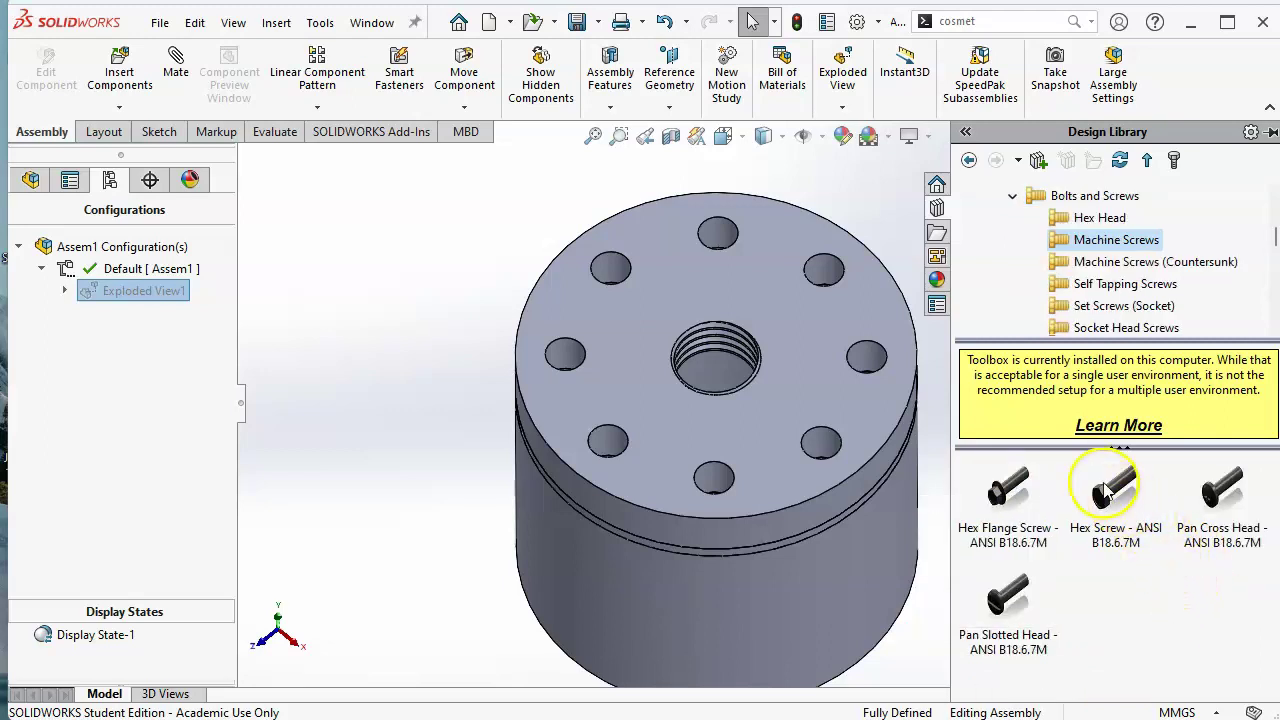
Insert an M8 Hex Screw into a cover plate hole with length set to 30
drag(1110, 488, 880, 351)
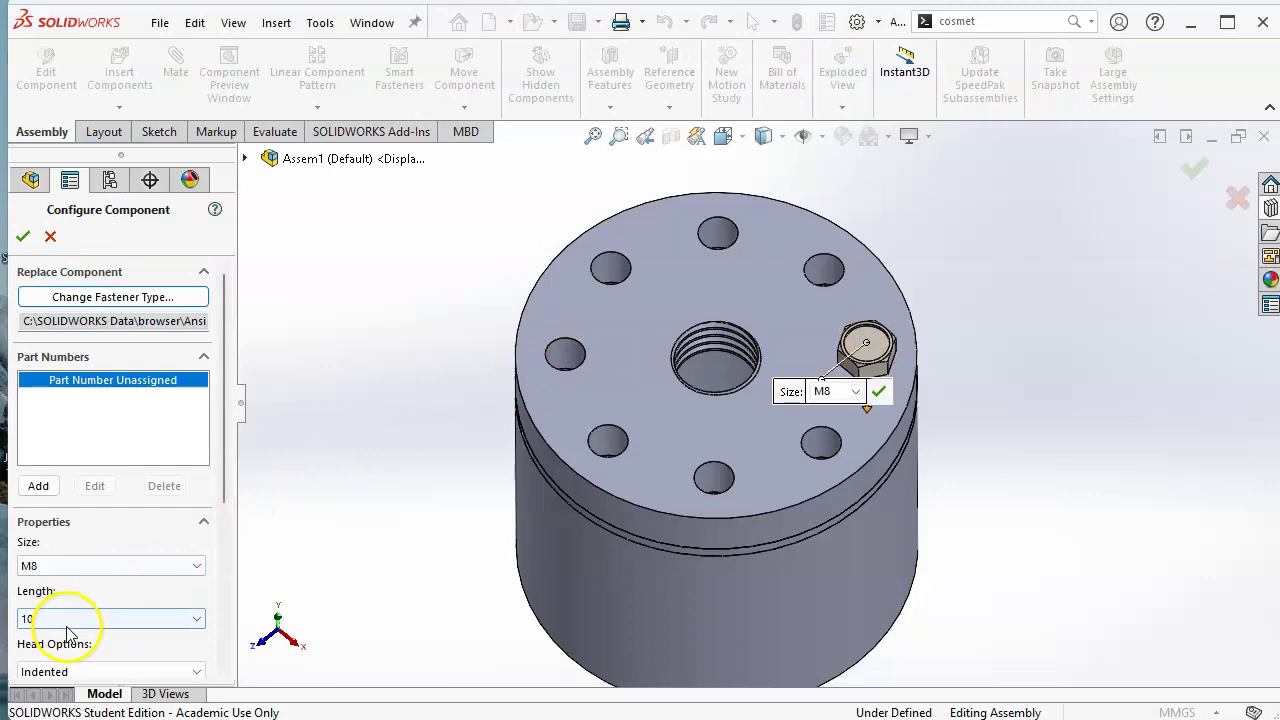
click(70, 618)
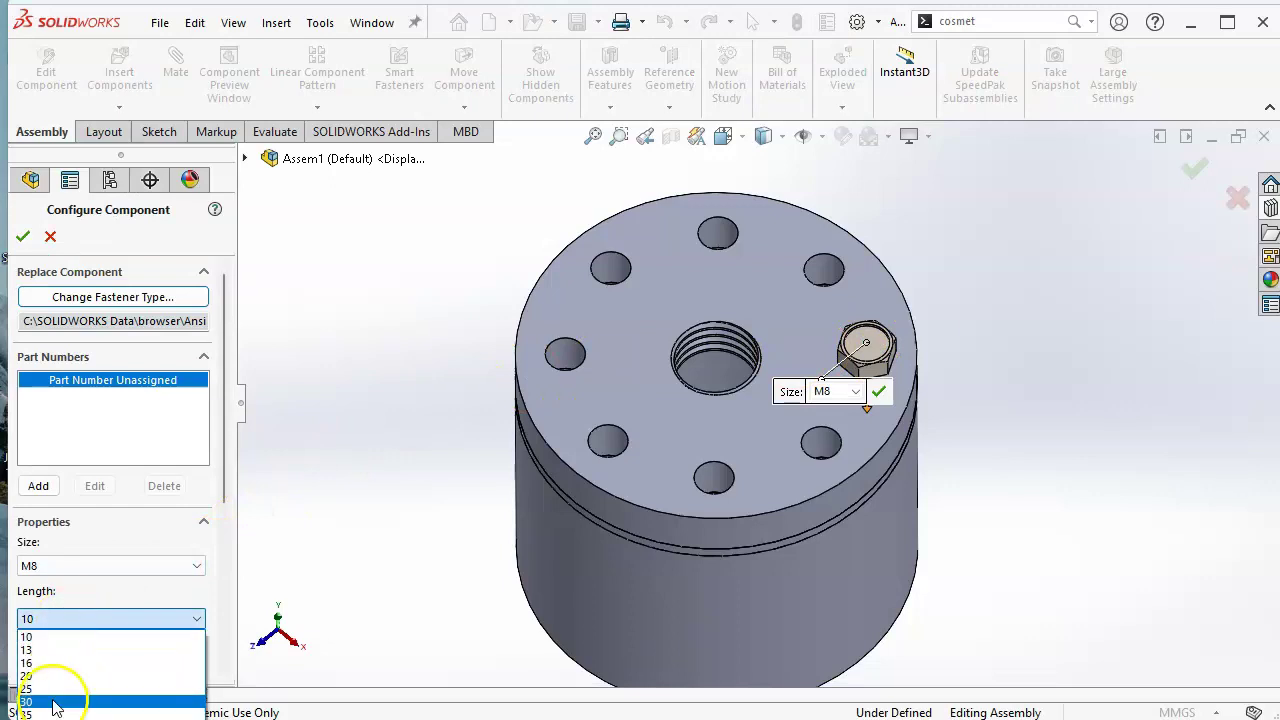
click(53, 703)
drag(223, 443, 213, 575)
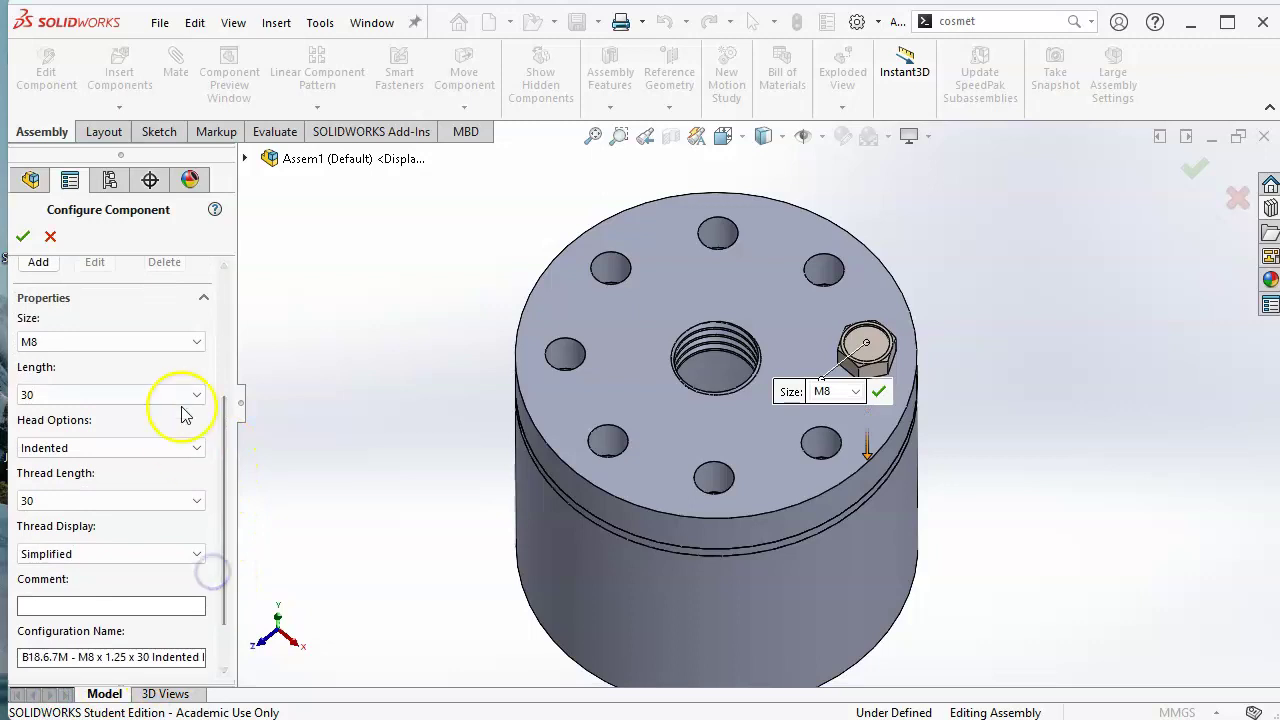
click(25, 237)
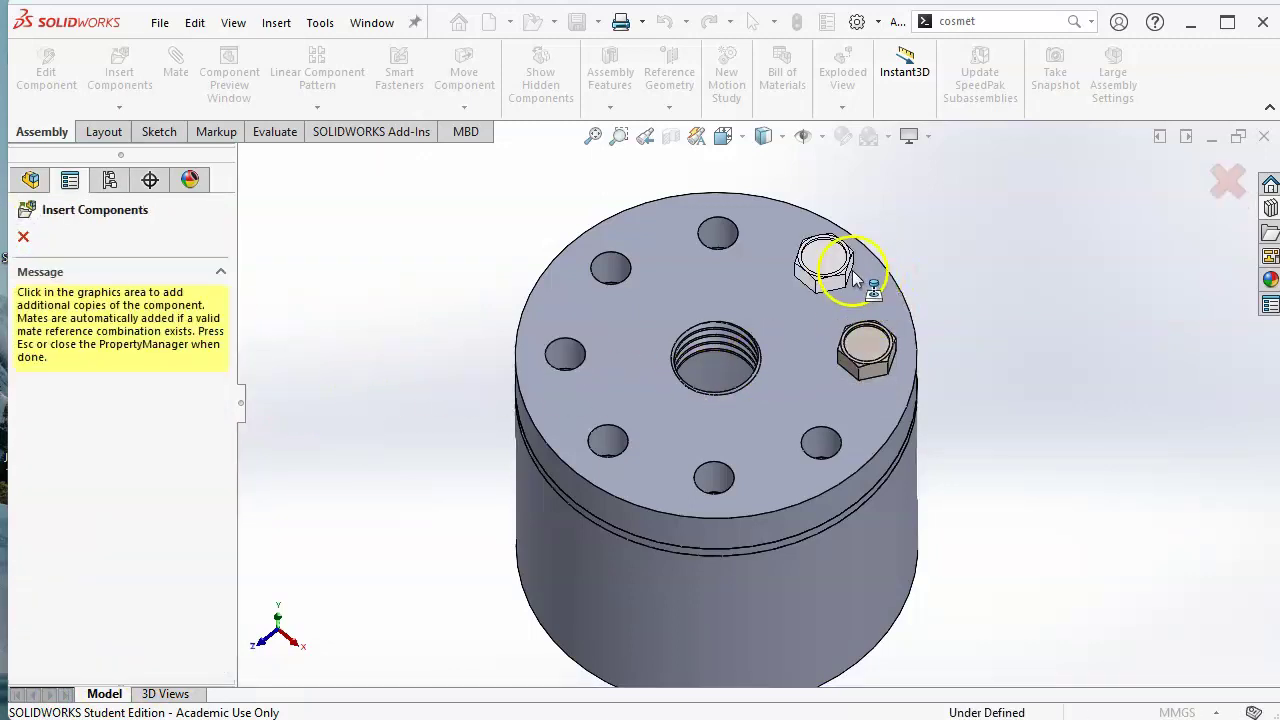
Place M8x30 bolt copies into the remaining cover plate holes around the circle
click(852, 278)
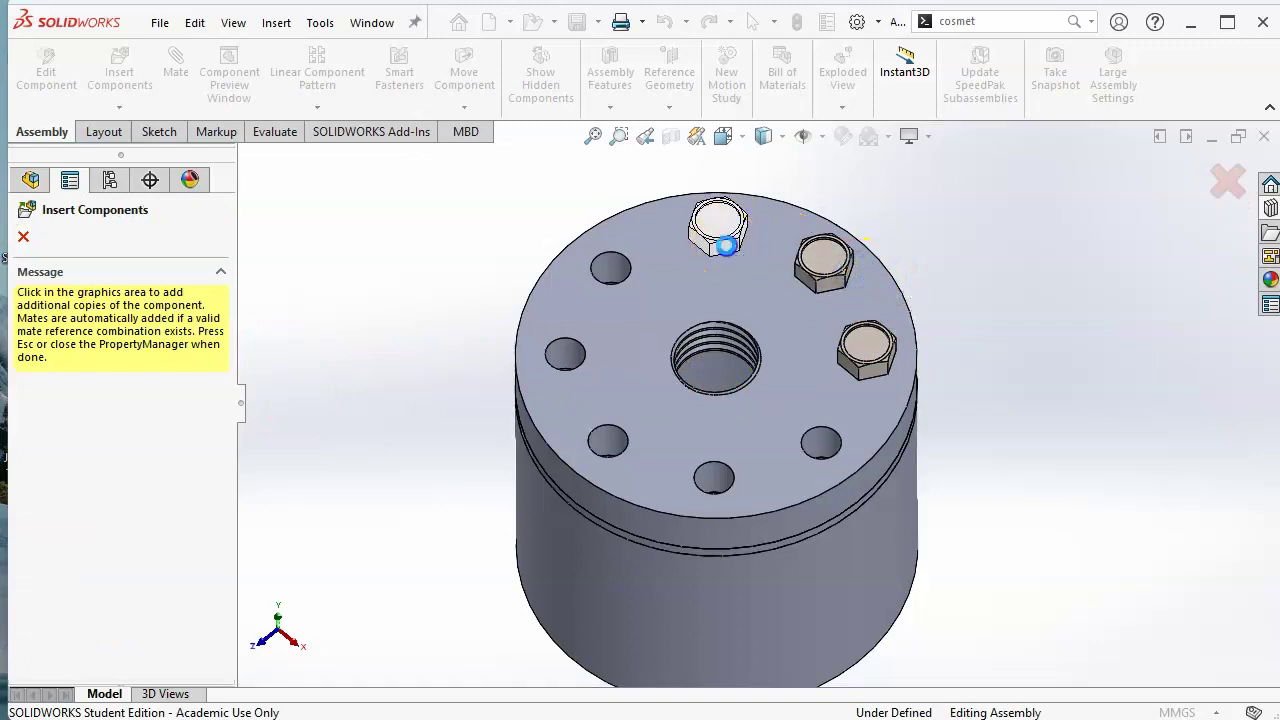
click(726, 245)
click(603, 290)
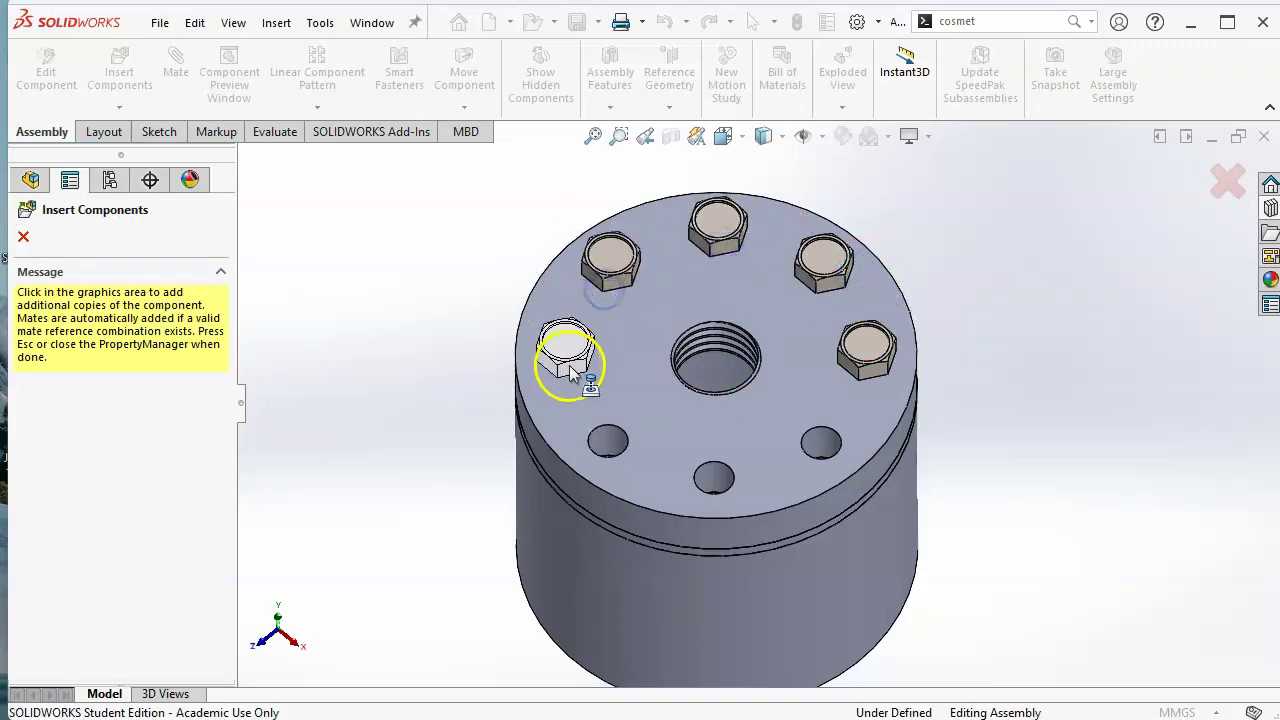
click(572, 370)
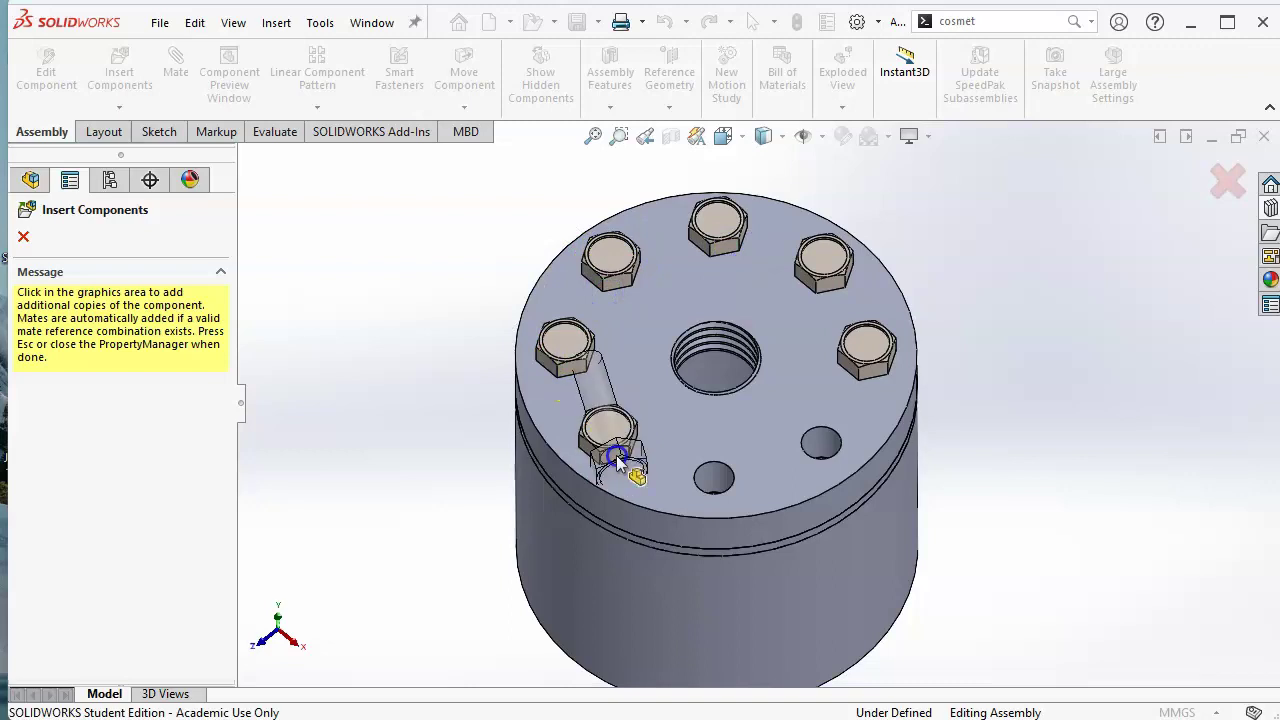
click(714, 490)
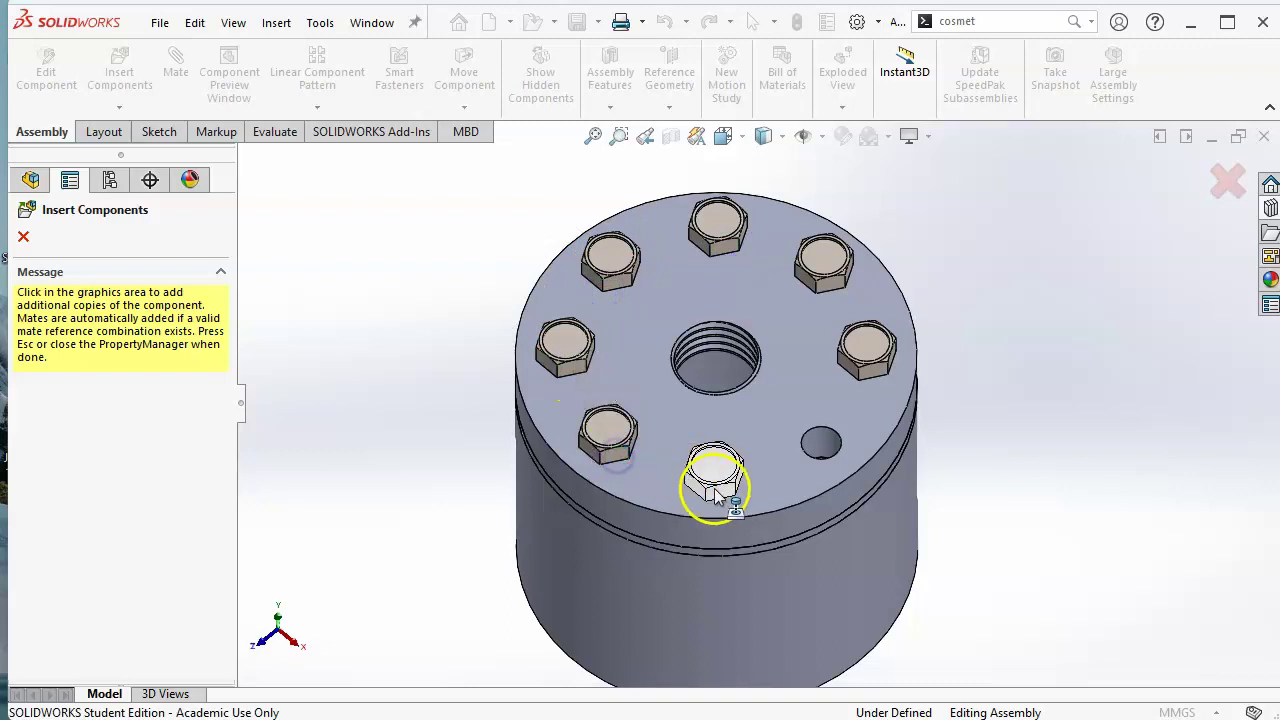
click(821, 455)
Finish inserting the bolt copies and check whether a placed bolt can be moved
click(1226, 178)
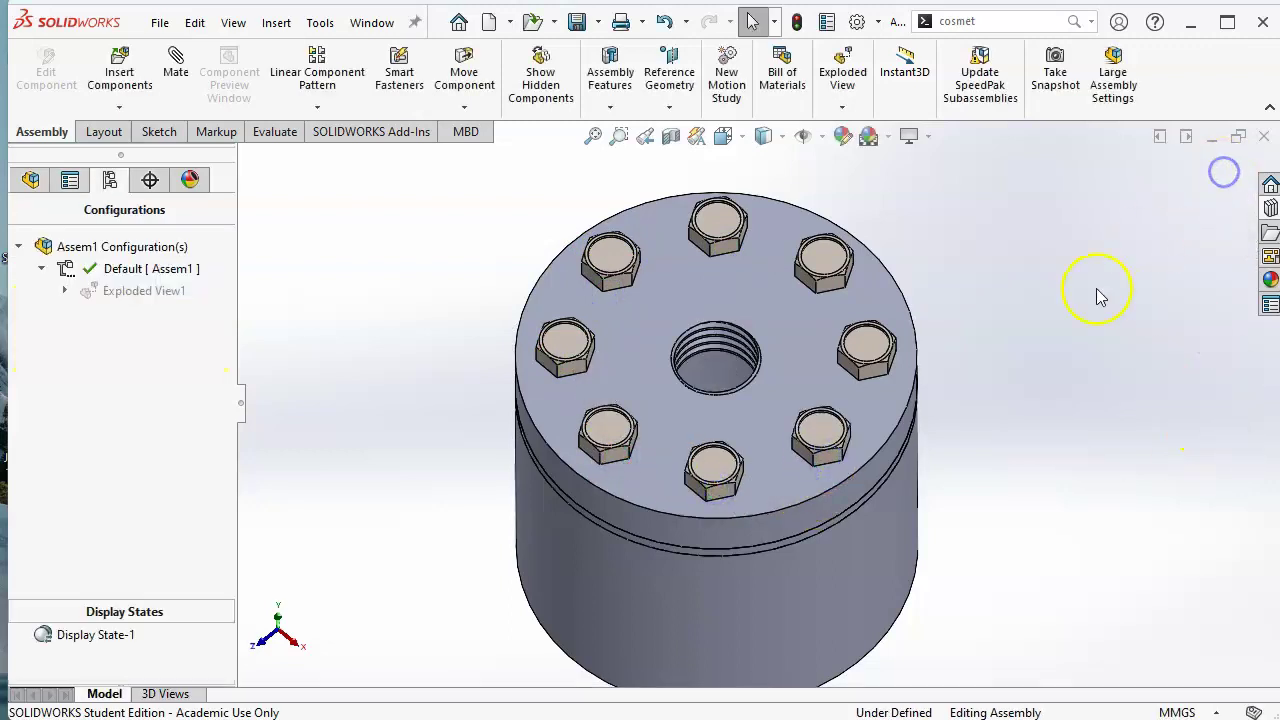
scroll(1070, 310, up, 4)
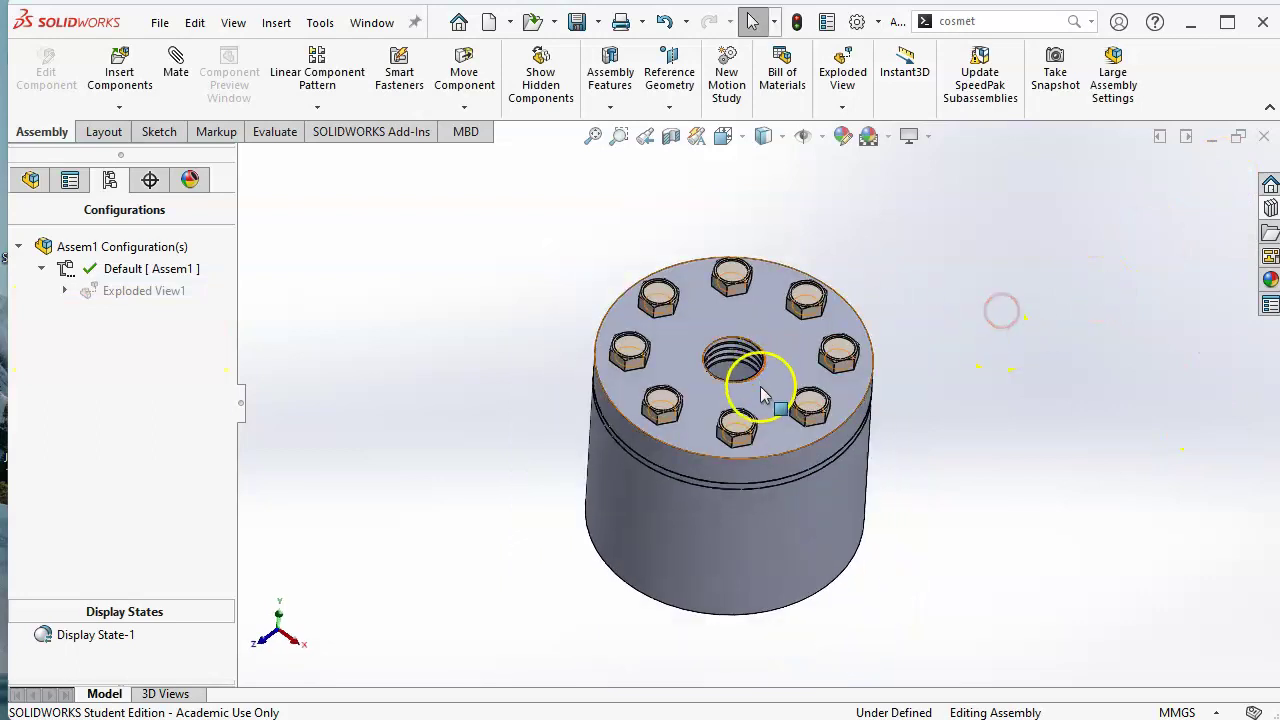
scroll(760, 400, down, 3)
click(795, 452)
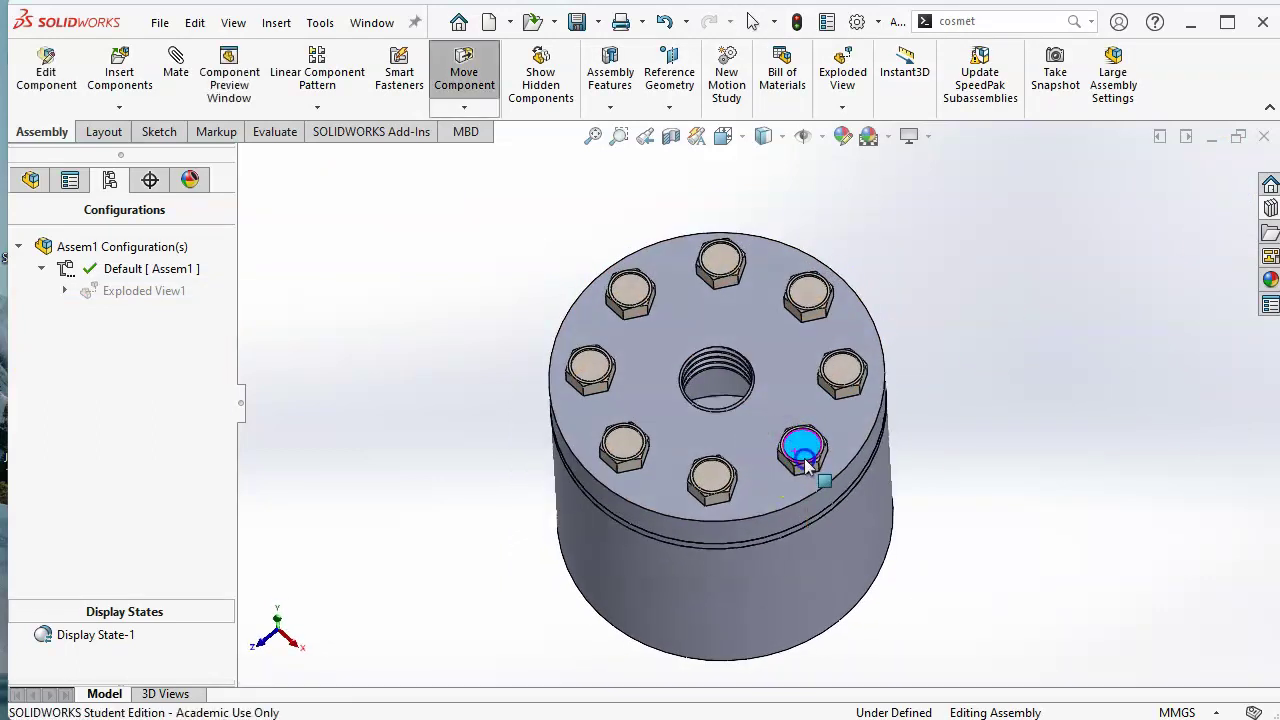
click(840, 378)
drag(840, 380, 914, 443)
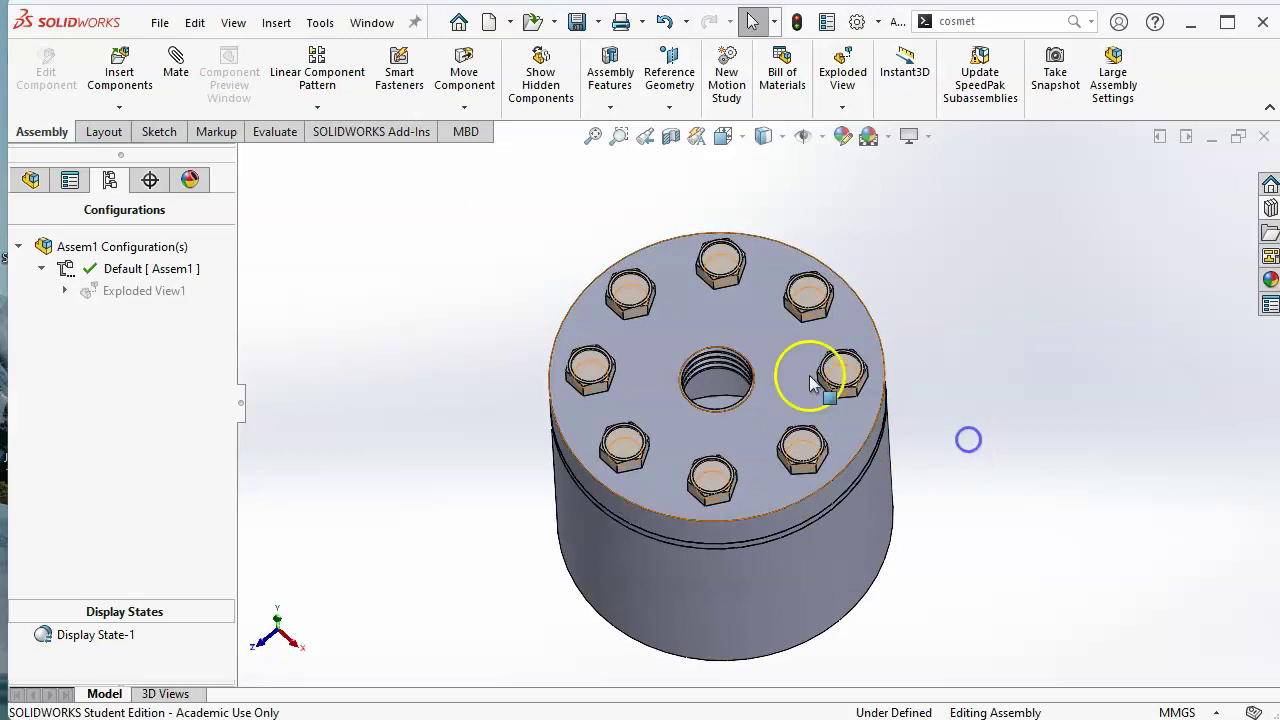
click(155, 320)
Show Exploded View1 and open the Chain1 explode step for editing
double_click(138, 290)
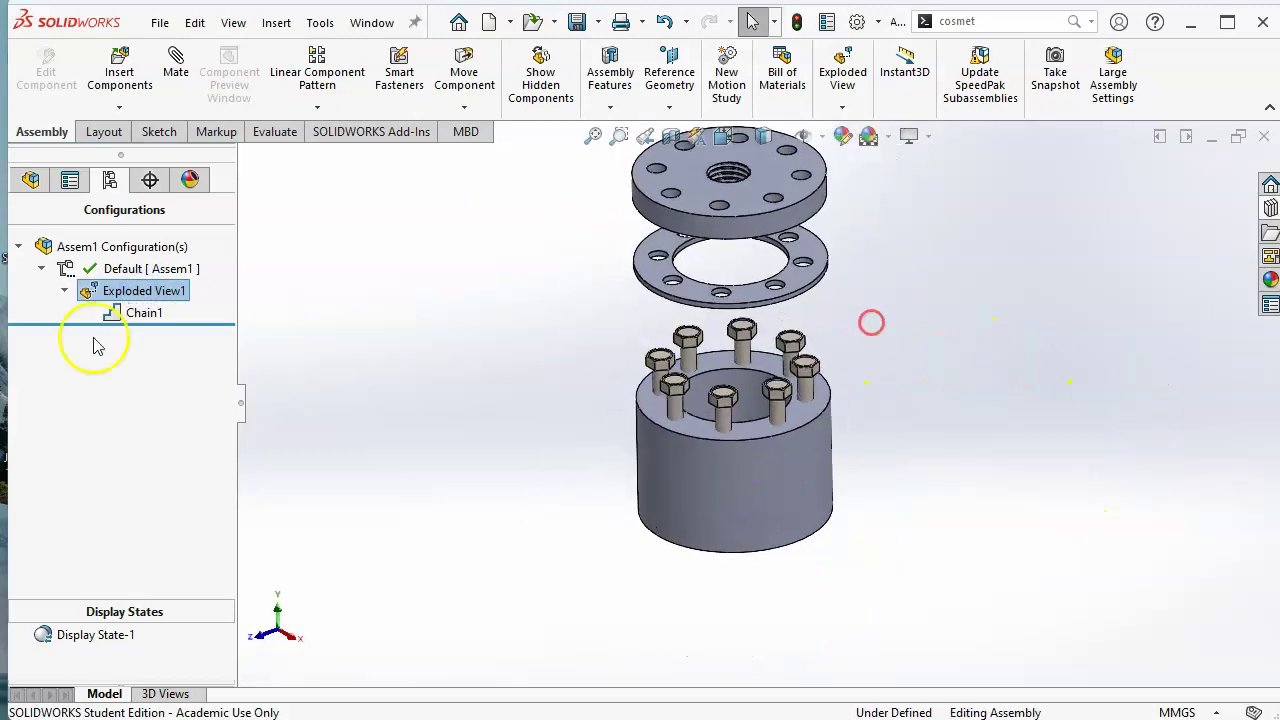
right_click(120, 316)
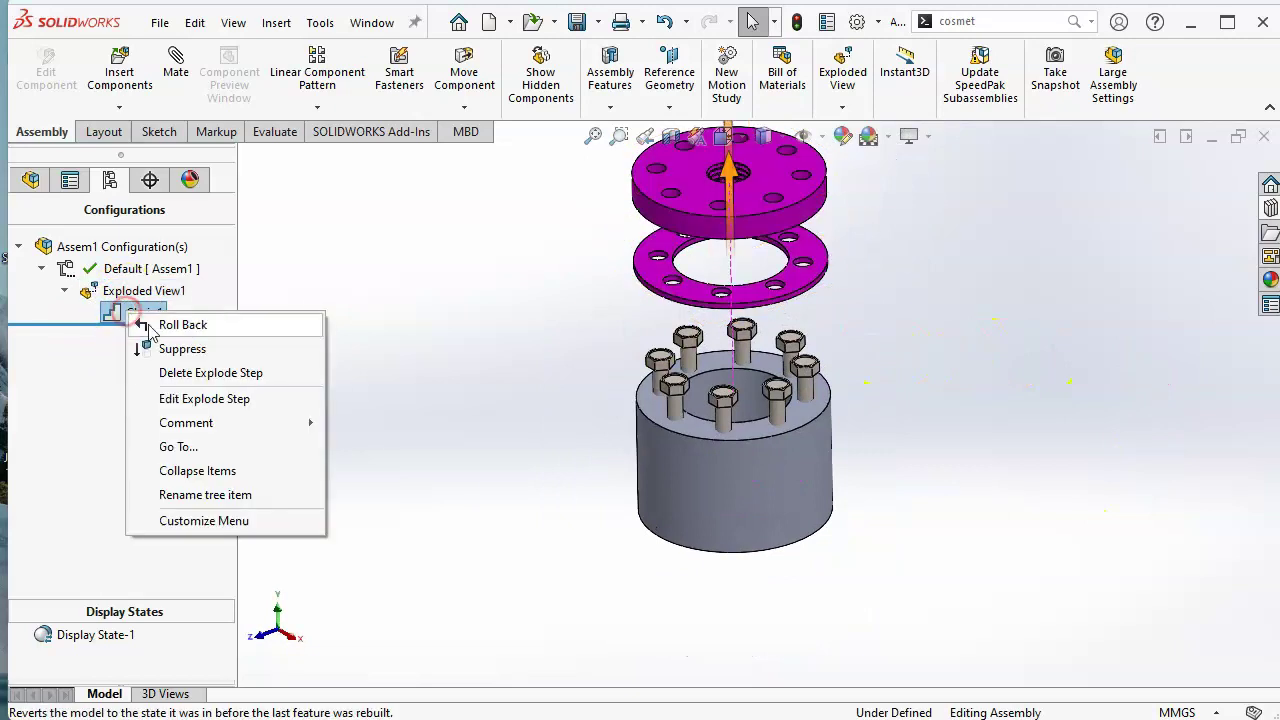
click(184, 399)
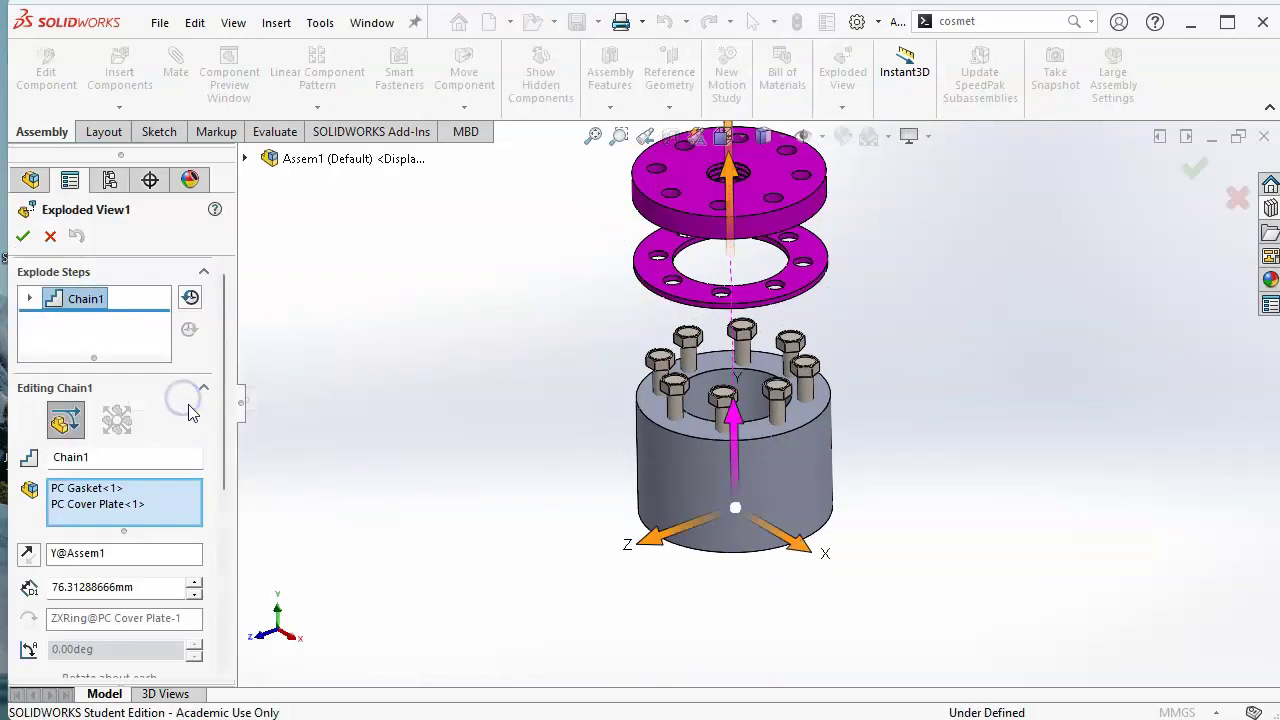
click(186, 509)
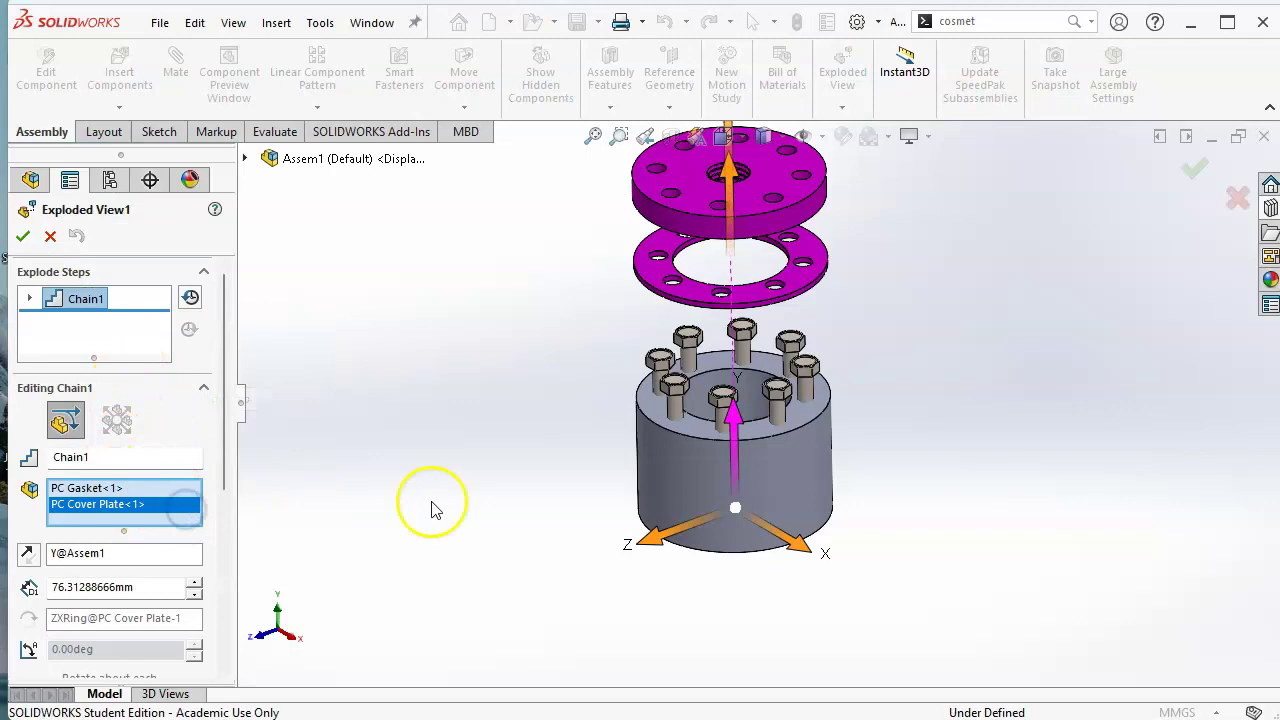
scroll(789, 386, down, 4)
Add all eight hex screws to the Chain1 step with the cover plate and accept
click(583, 385)
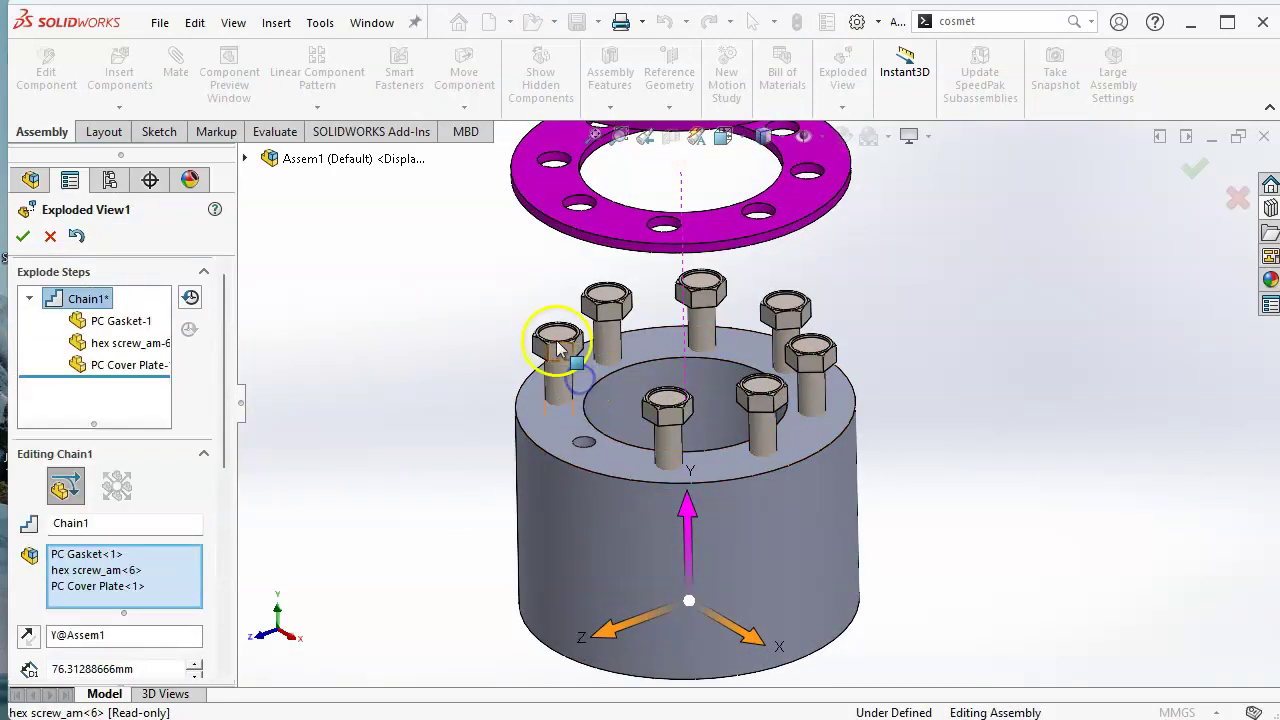
click(557, 340)
click(610, 297)
click(704, 300)
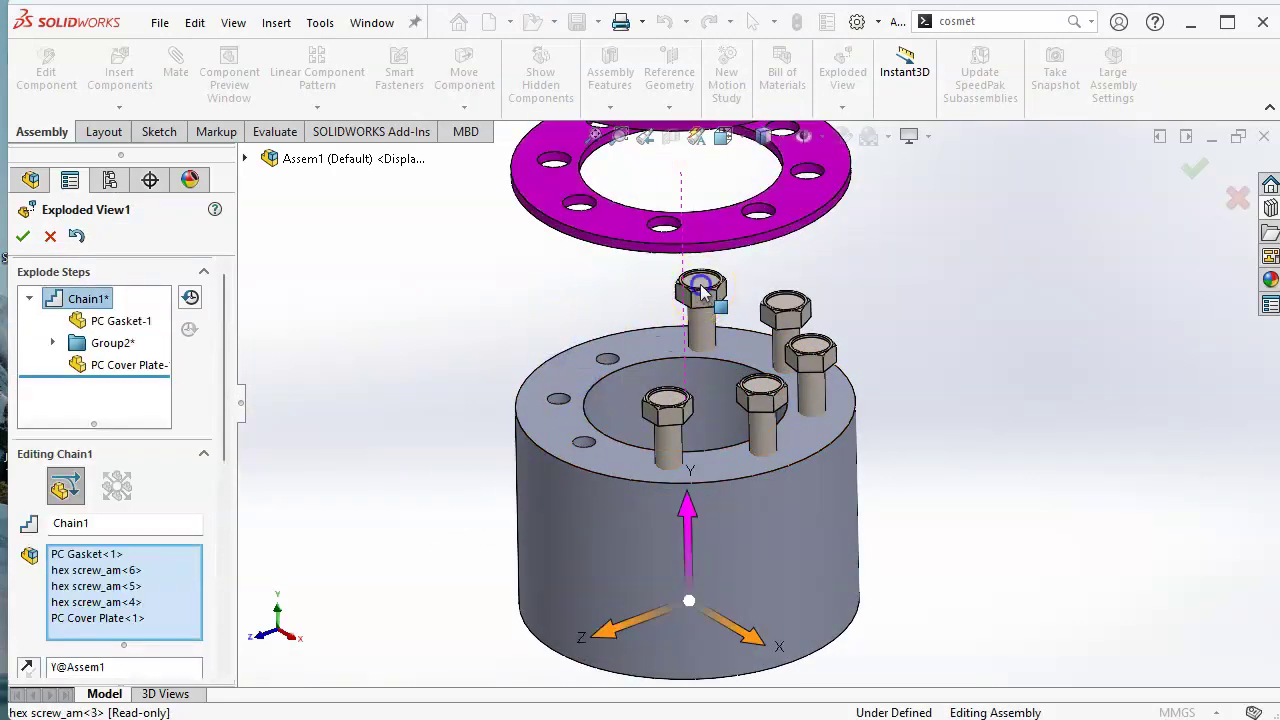
click(795, 302)
click(813, 370)
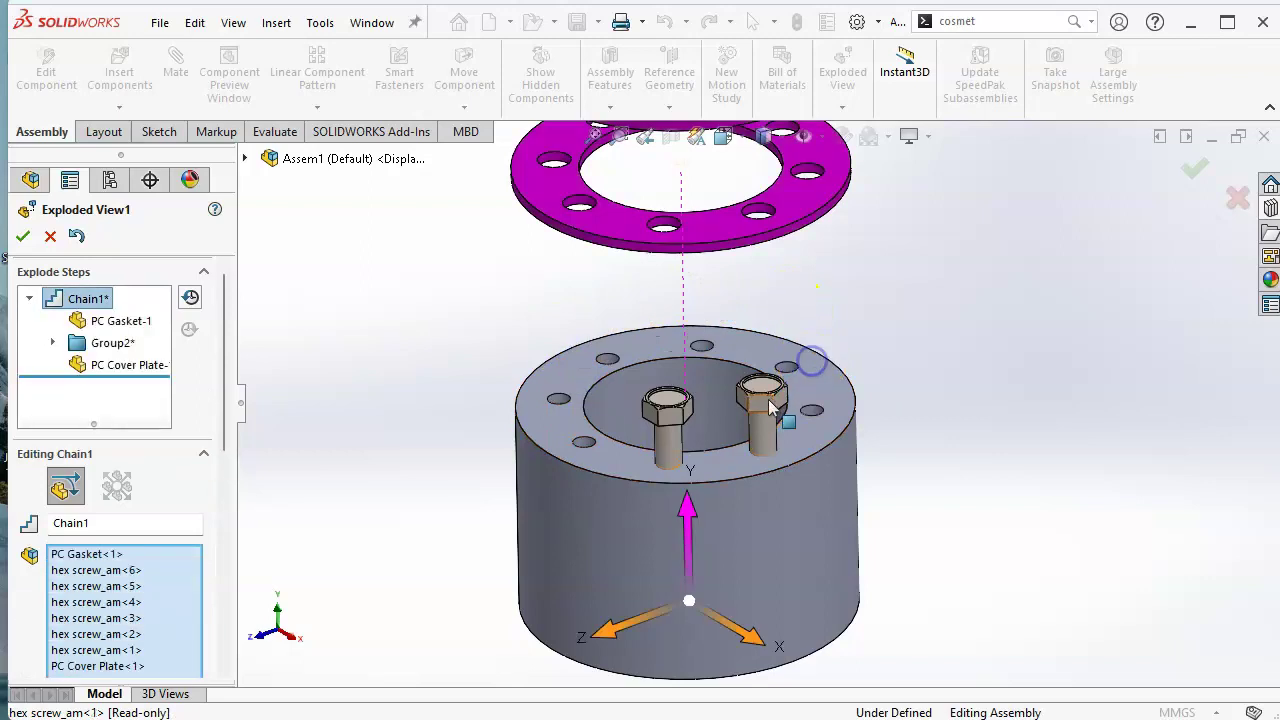
click(763, 395)
click(668, 405)
scroll(760, 400, up, 2)
scroll(786, 271, up, 3)
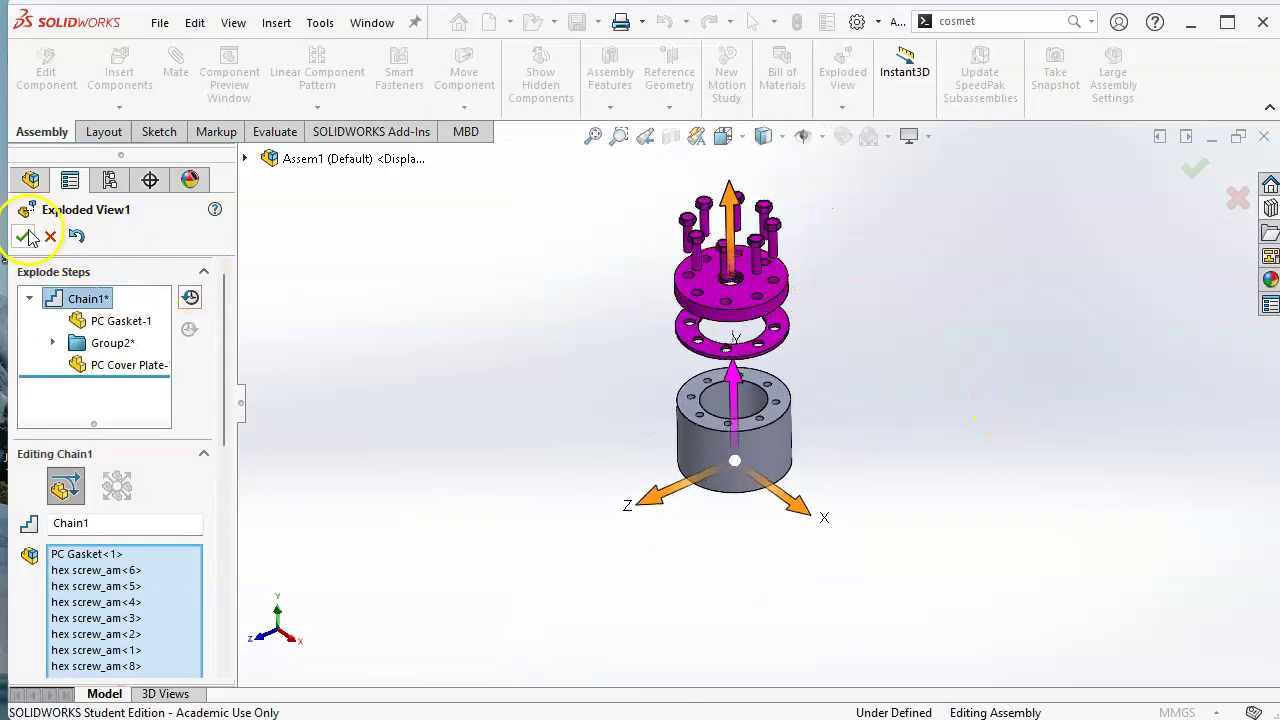
click(23, 236)
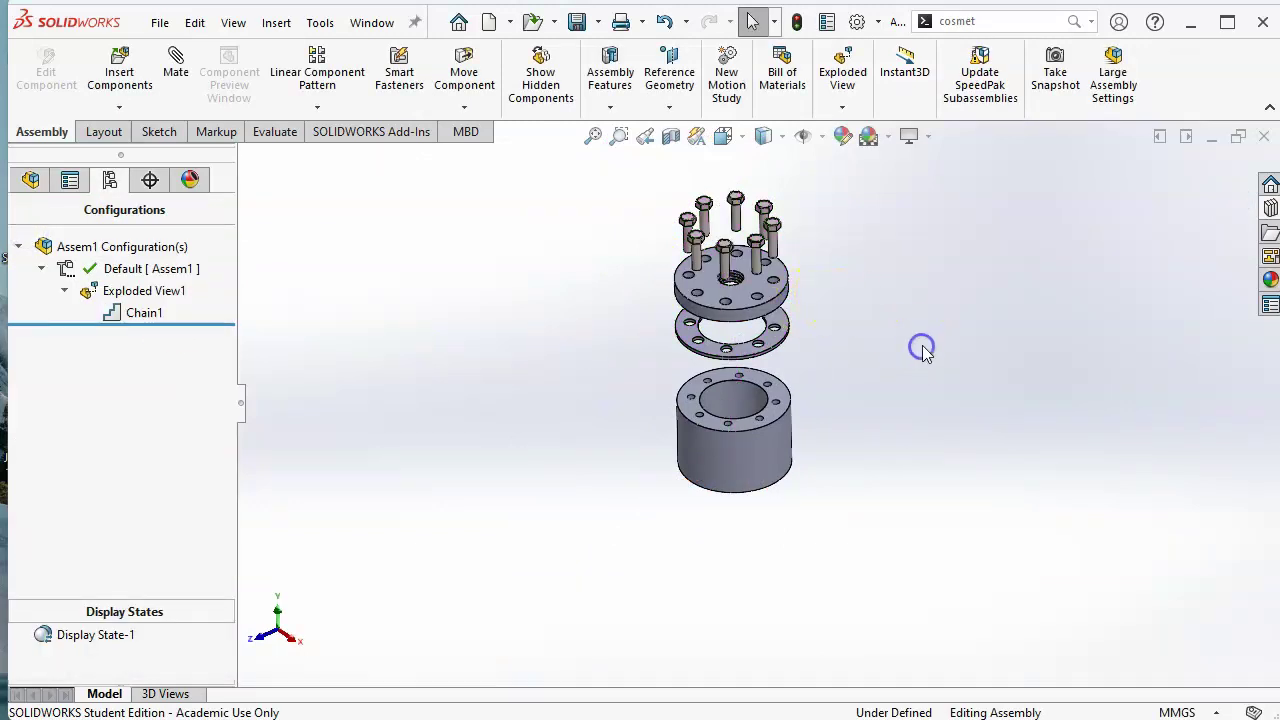
Save all documents with a rebuild, naming the assembly file 'Pressure Cylinder' in the A6 folder
key(ctrl+7)
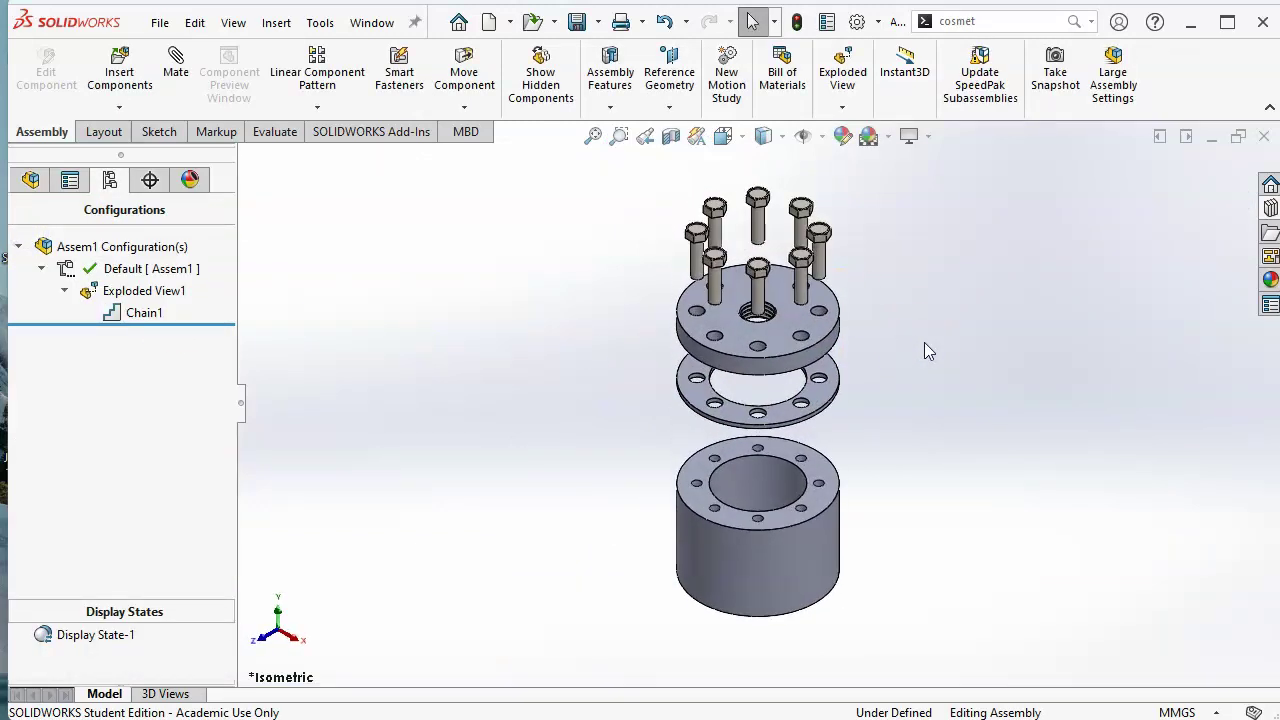
key(ctrl+s)
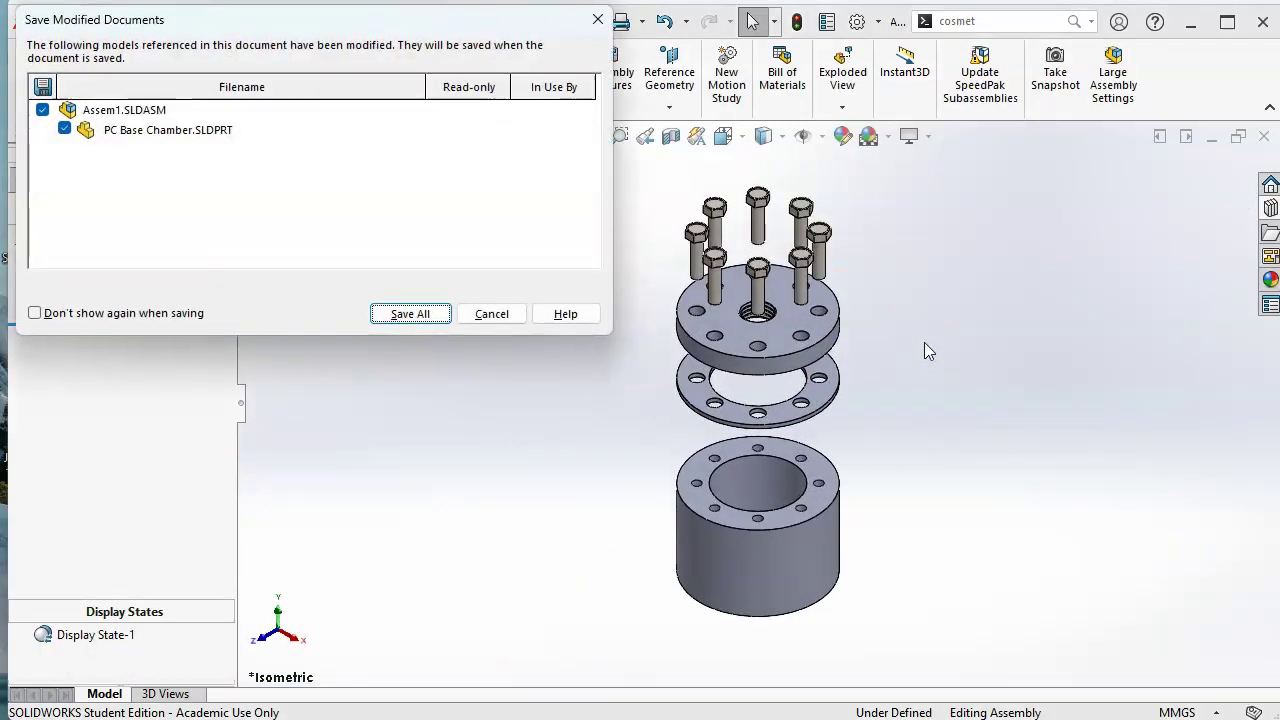
click(420, 316)
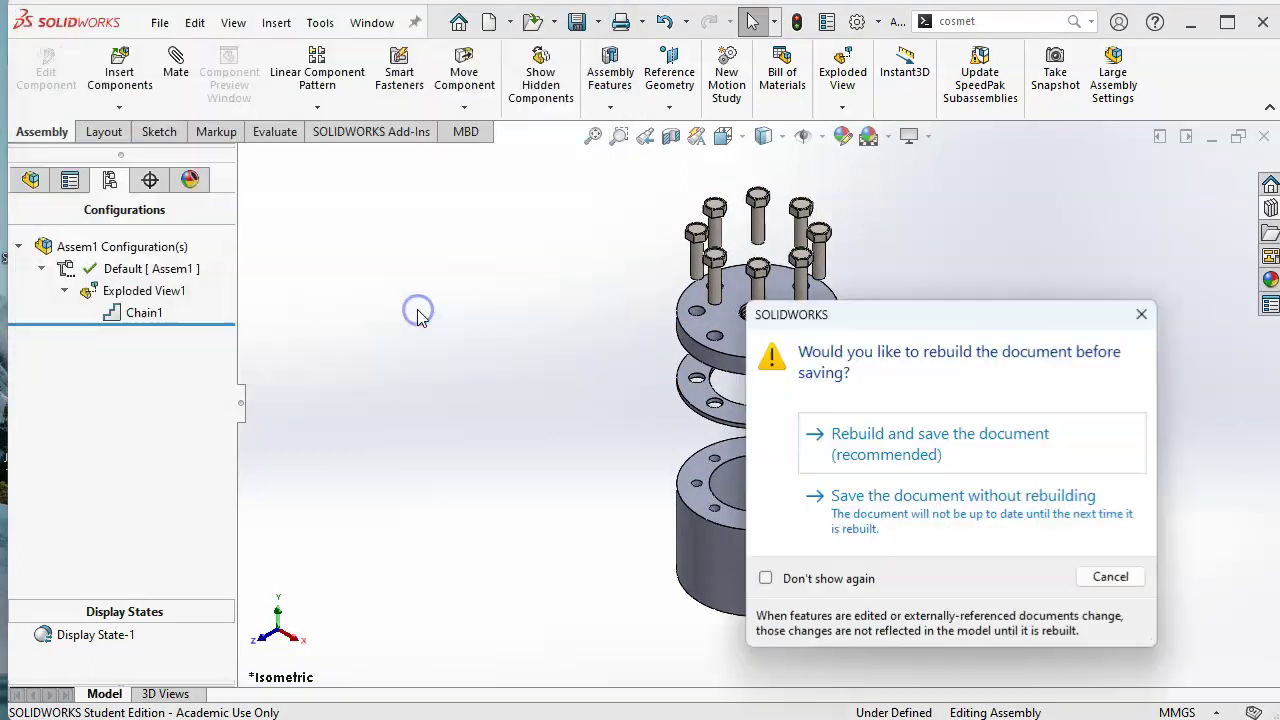
click(946, 453)
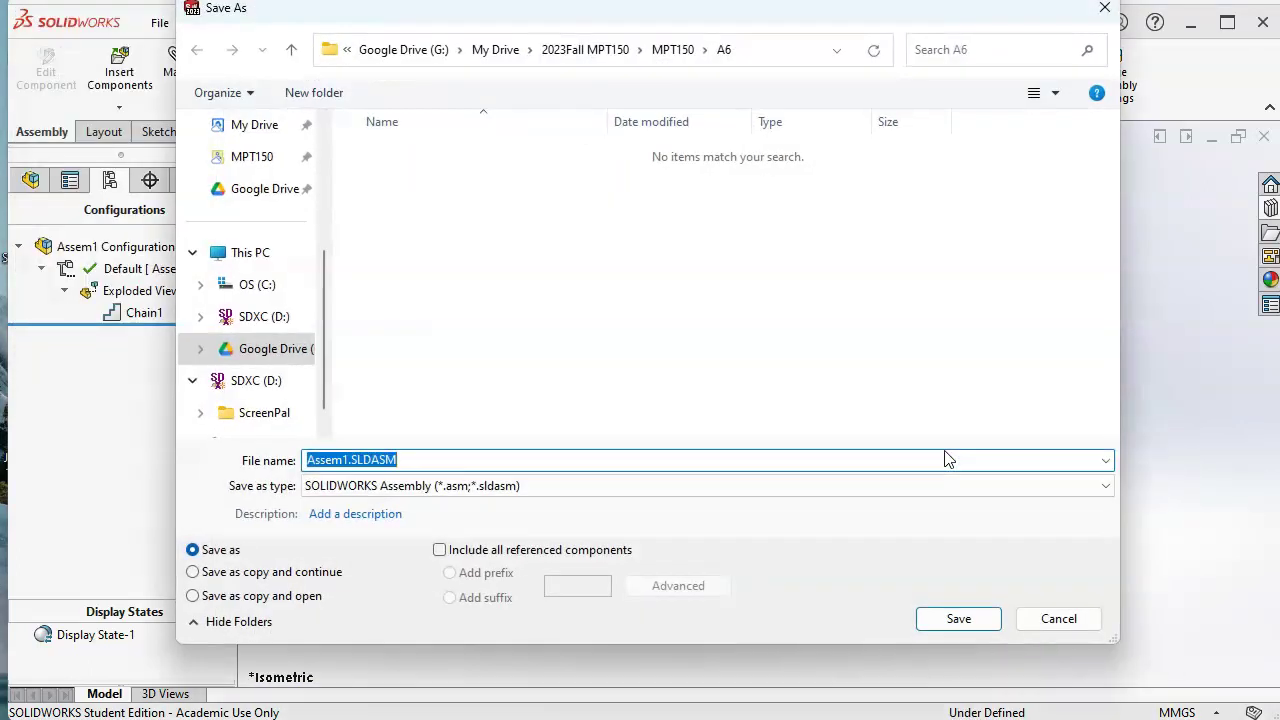
text(Pressure Cylinder)
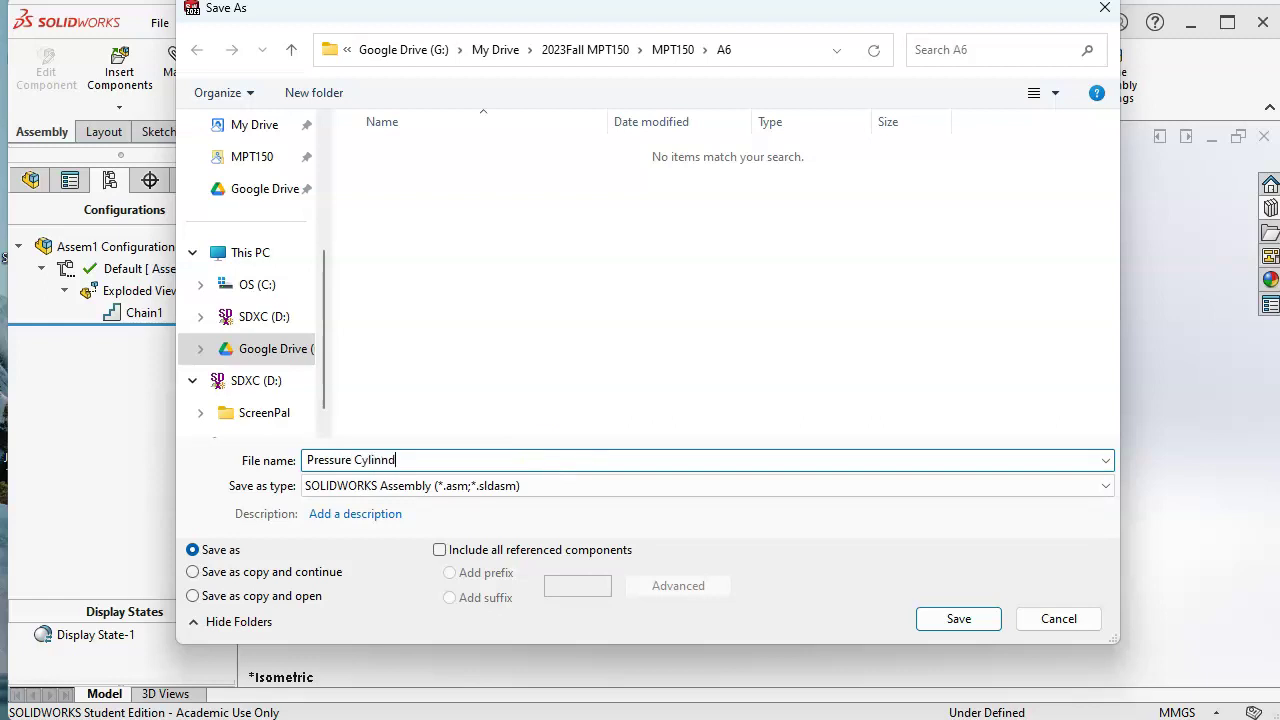
click(382, 458)
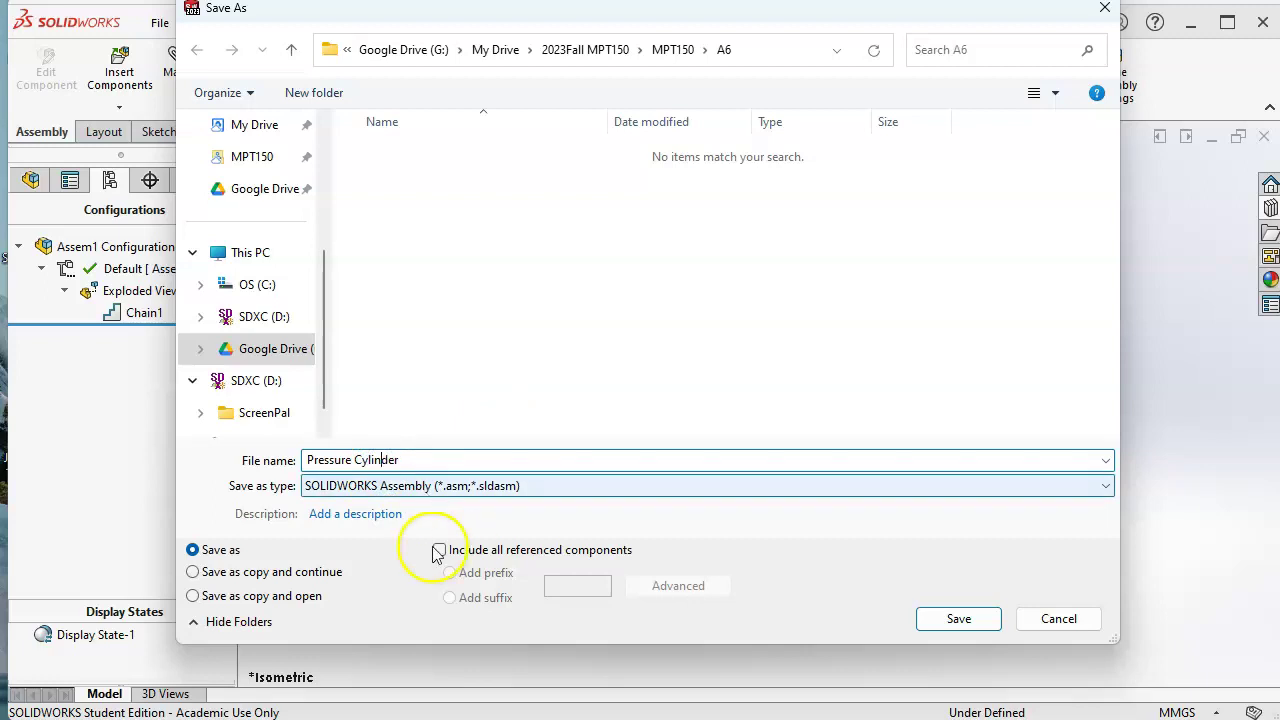
click(957, 620)
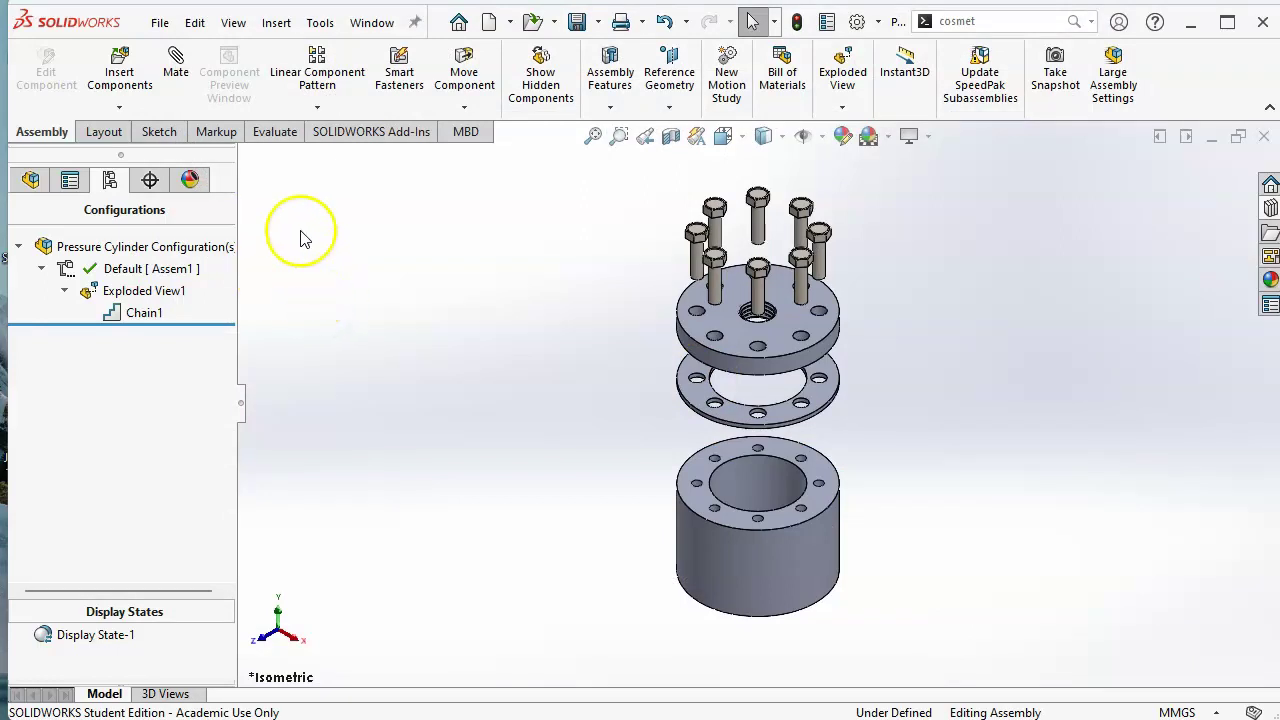
Make a drawing from the assembly with the Drawing template on an A (ANSI) Landscape sheet
click(159, 22)
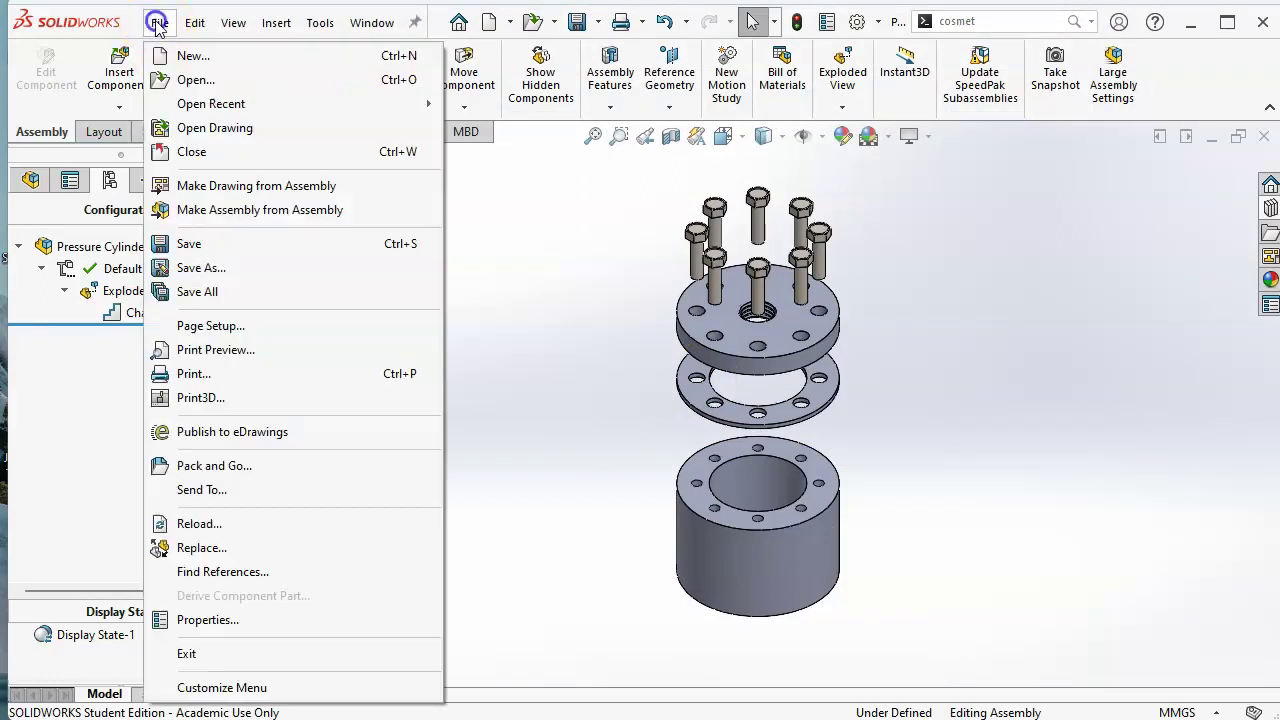
click(205, 185)
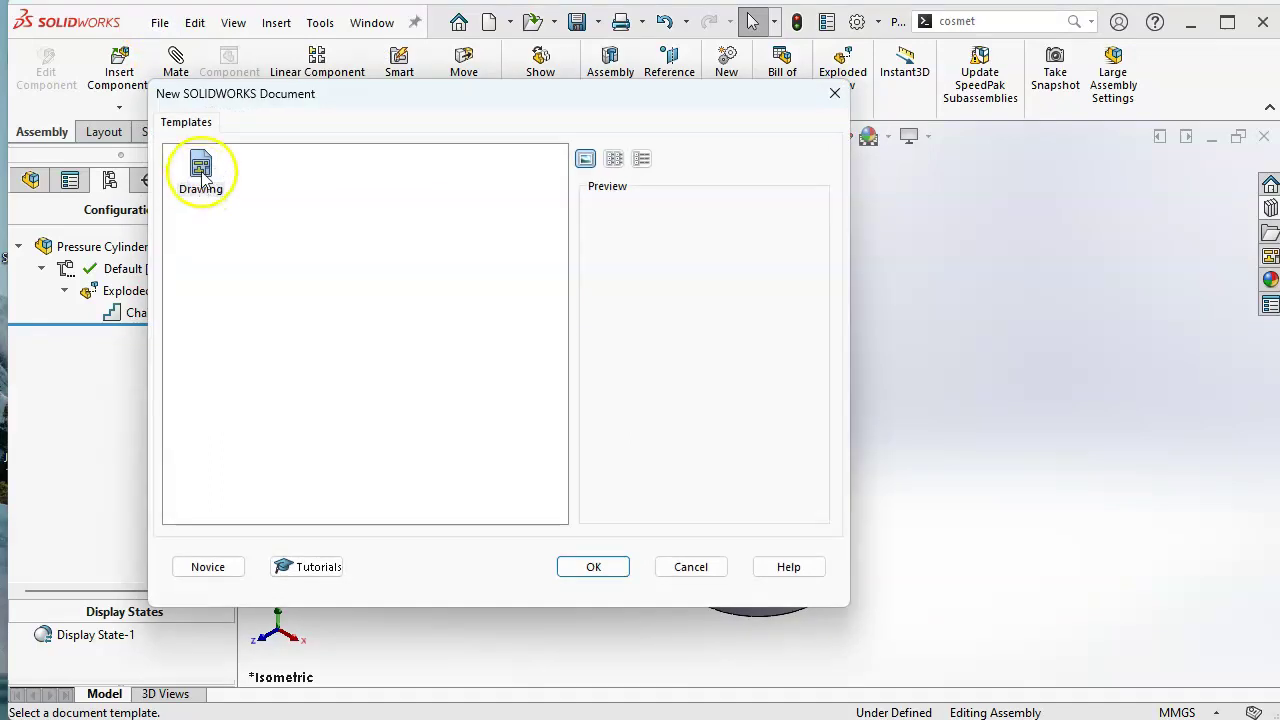
click(203, 176)
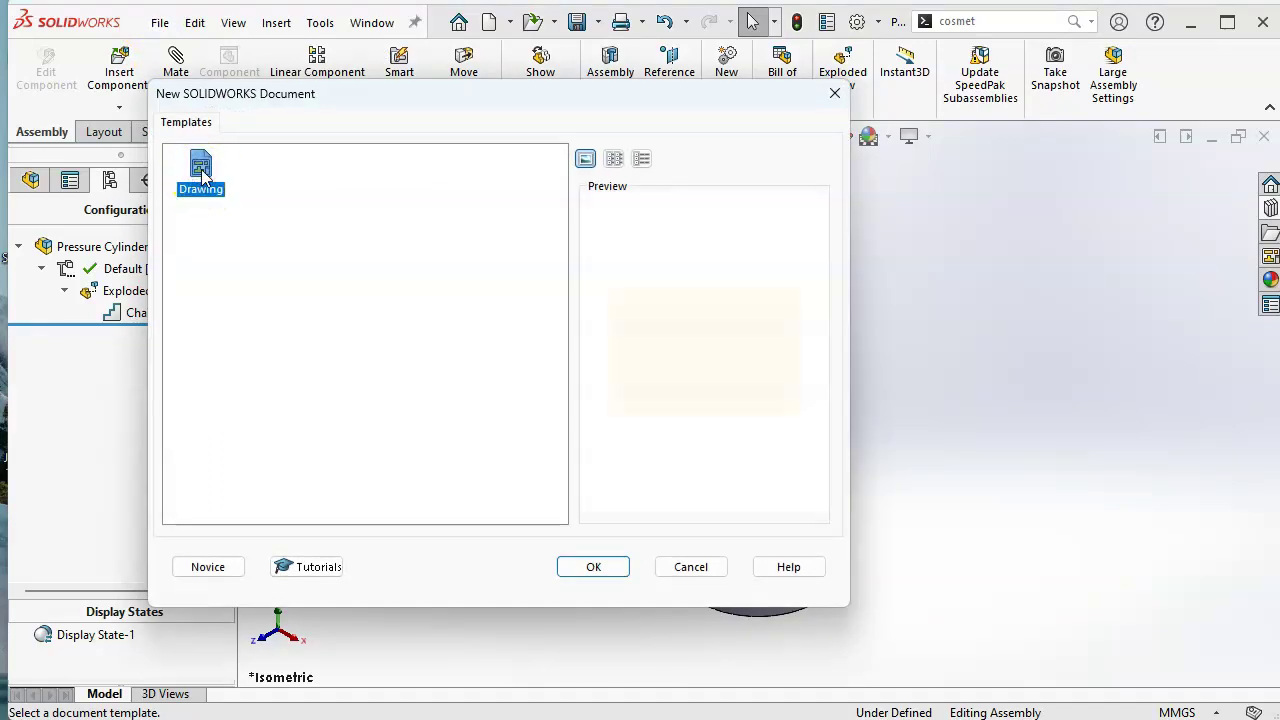
double_click(201, 170)
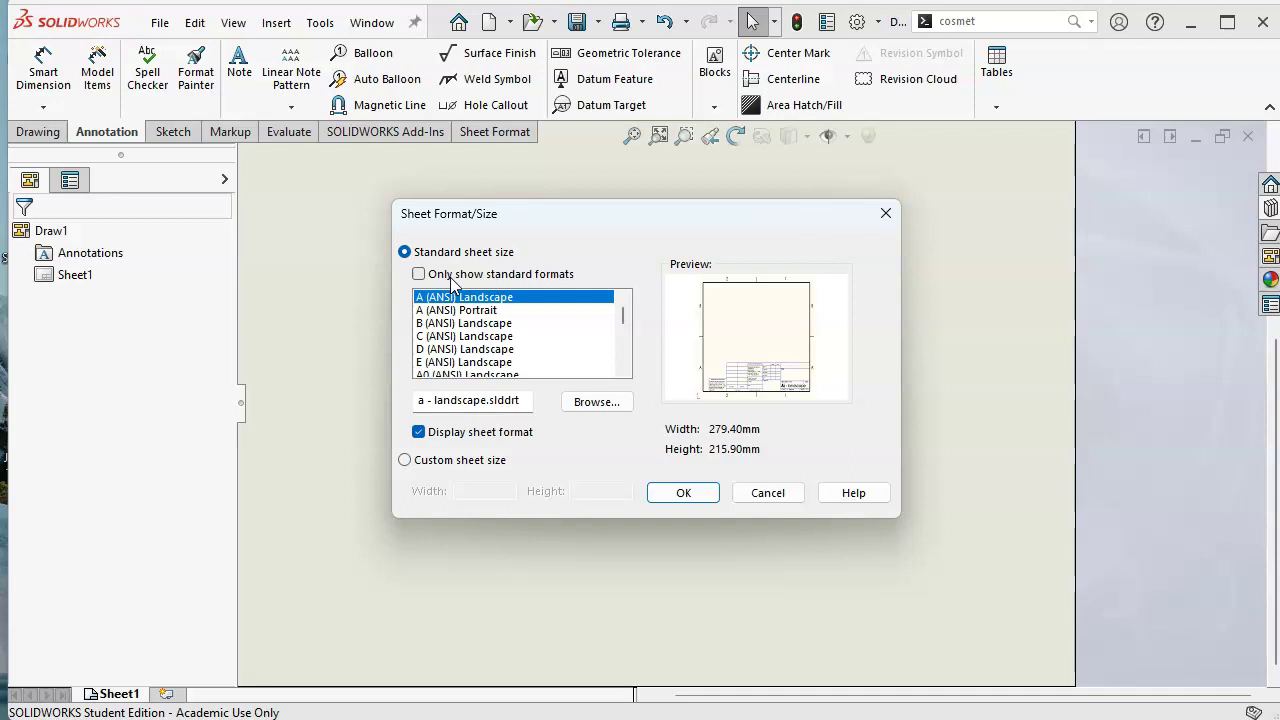
click(672, 492)
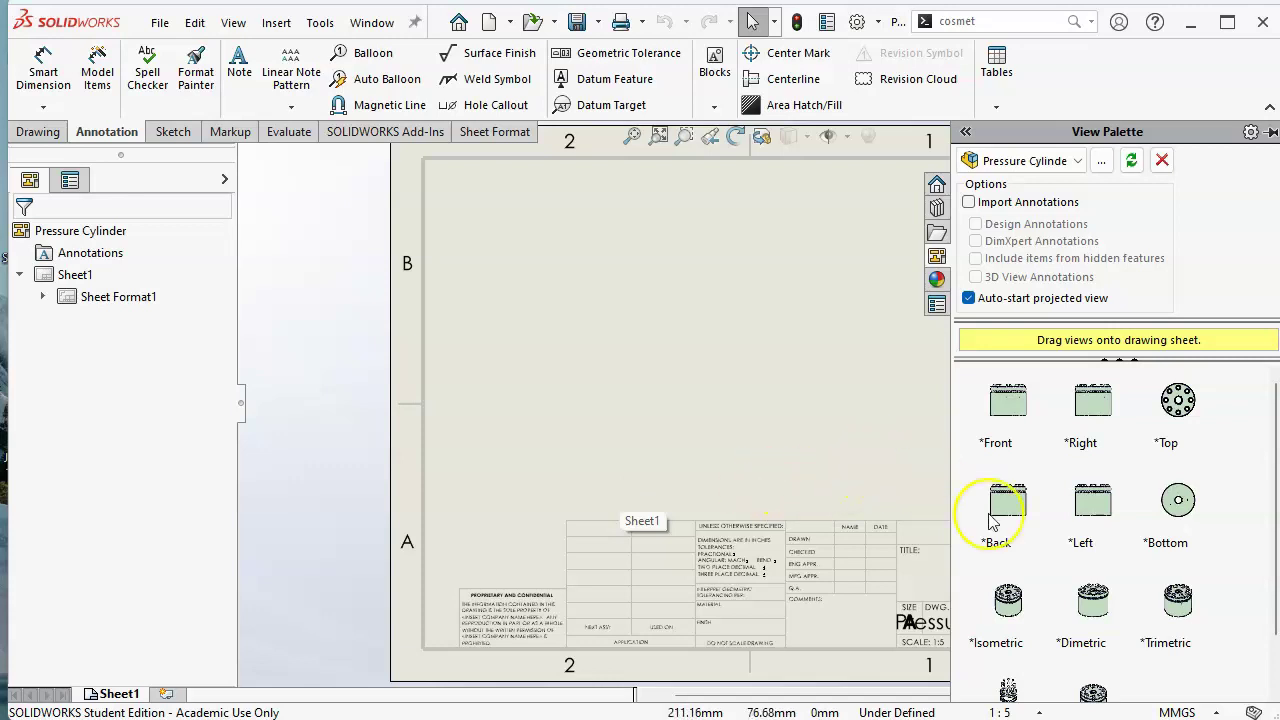
Place the *Isometric Exploded view at left and the *Current assembled view at right
scroll(1130, 540, down, 1)
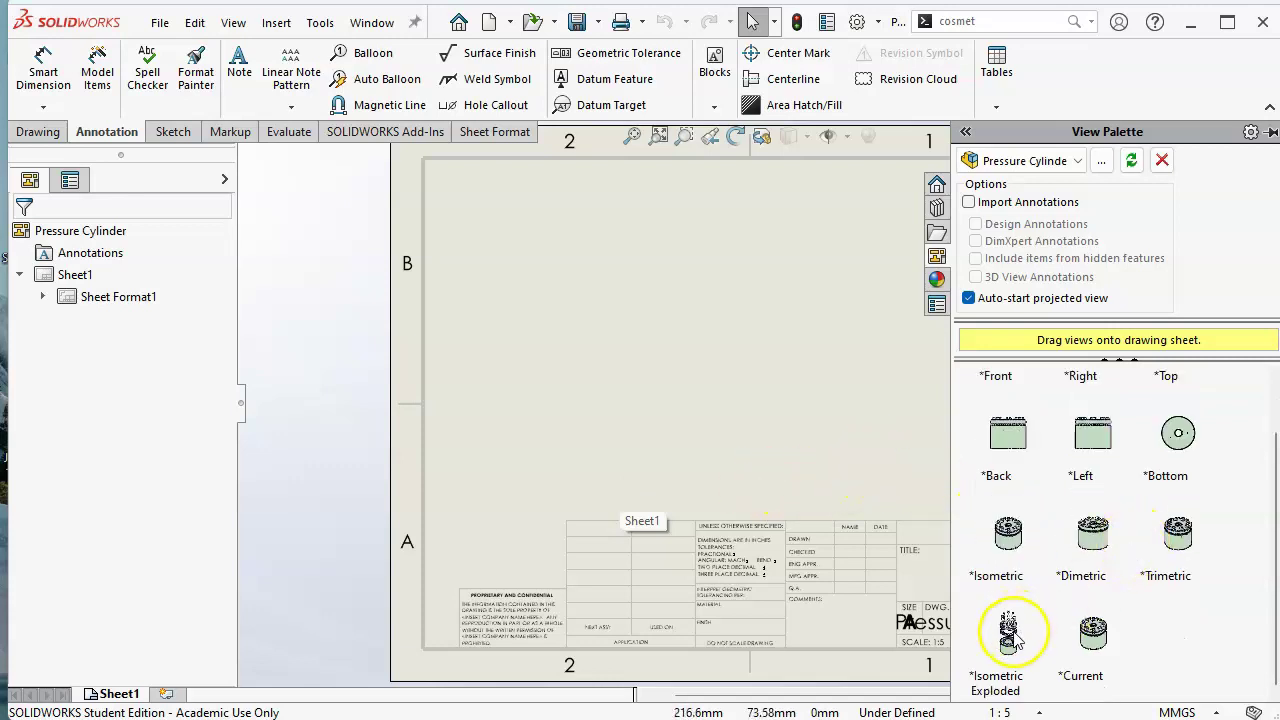
mouse_move(1005, 618)
mouse_down()
mouse_move(960, 624)
mouse_move(570, 410)
mouse_up()
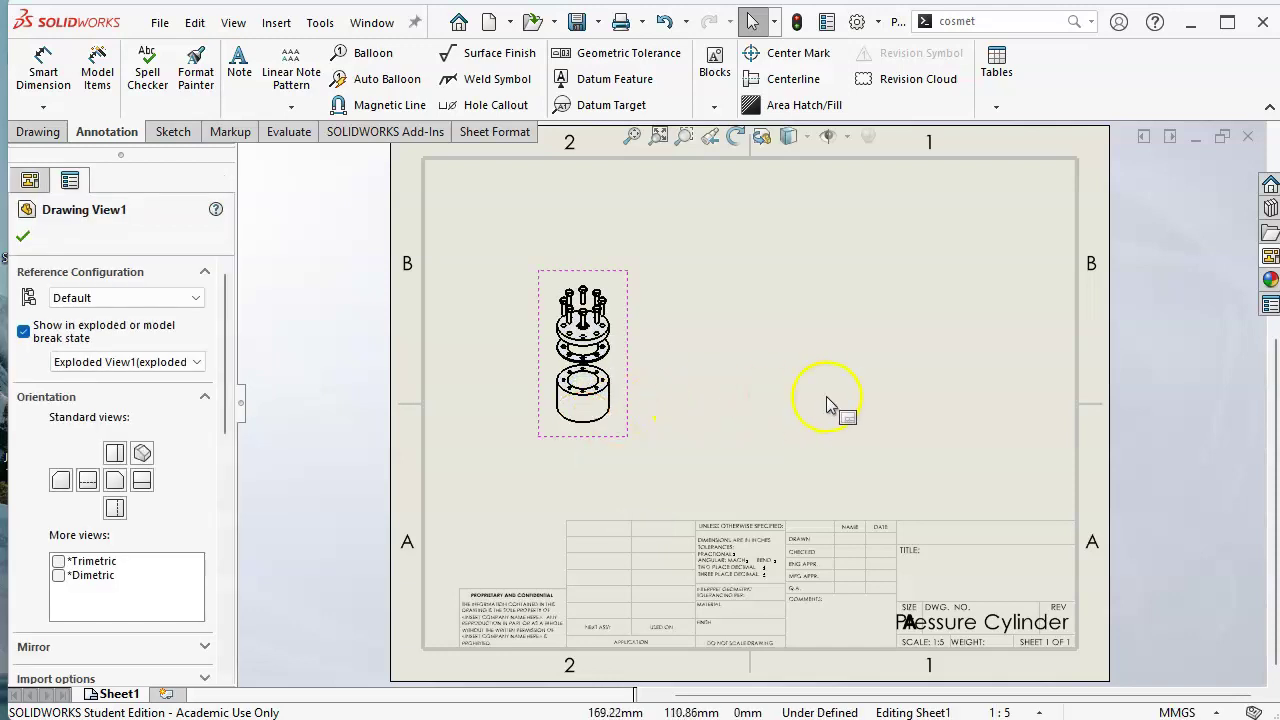
click(1271, 208)
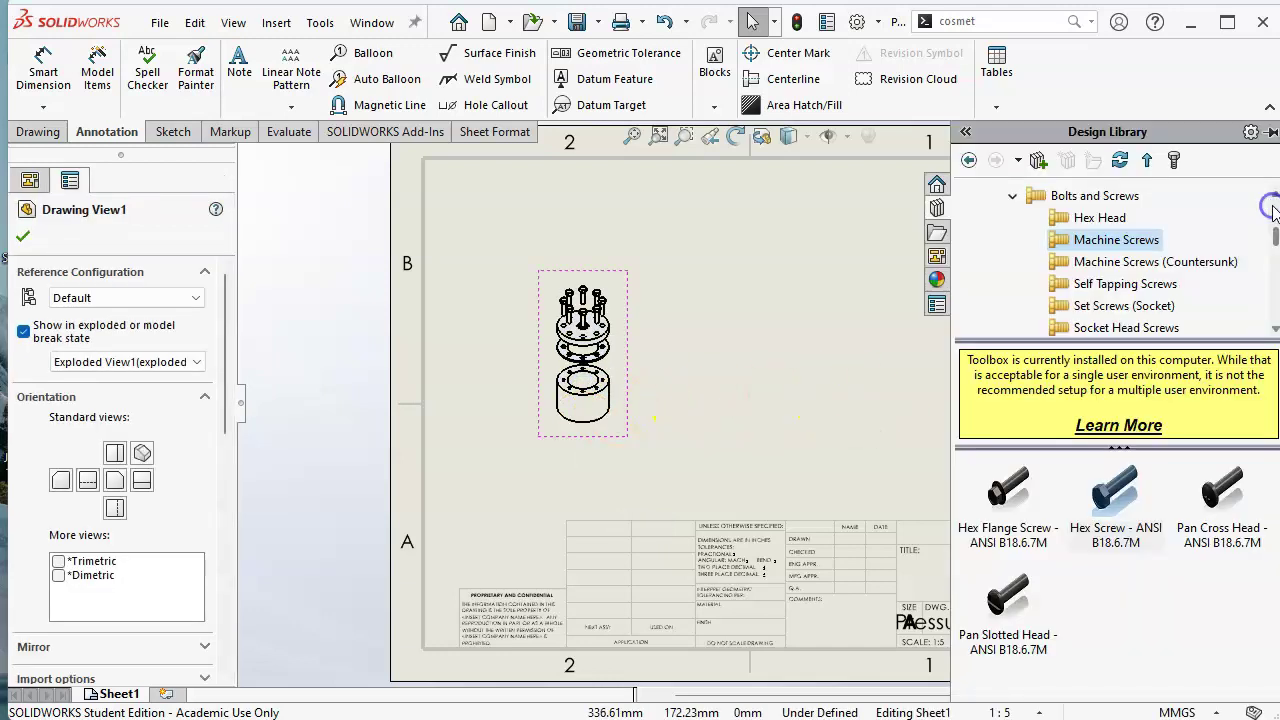
click(935, 259)
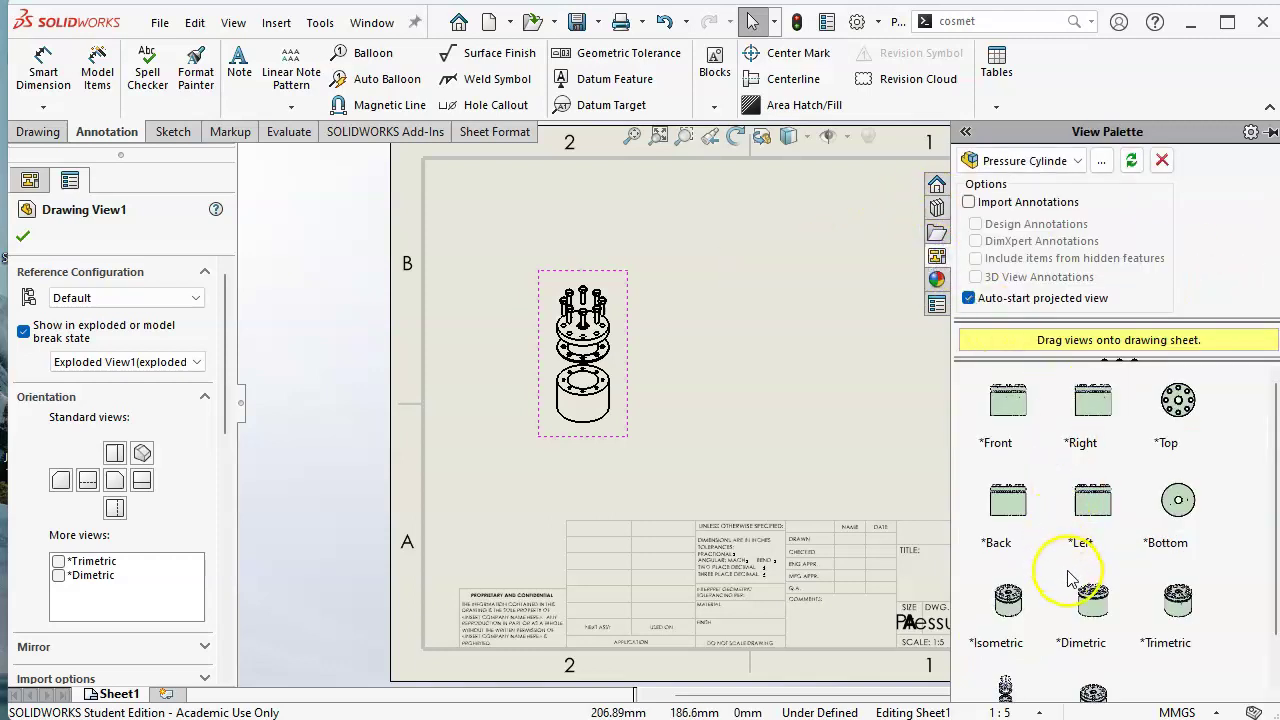
scroll(1071, 588, down, 2)
drag(1088, 636, 743, 400)
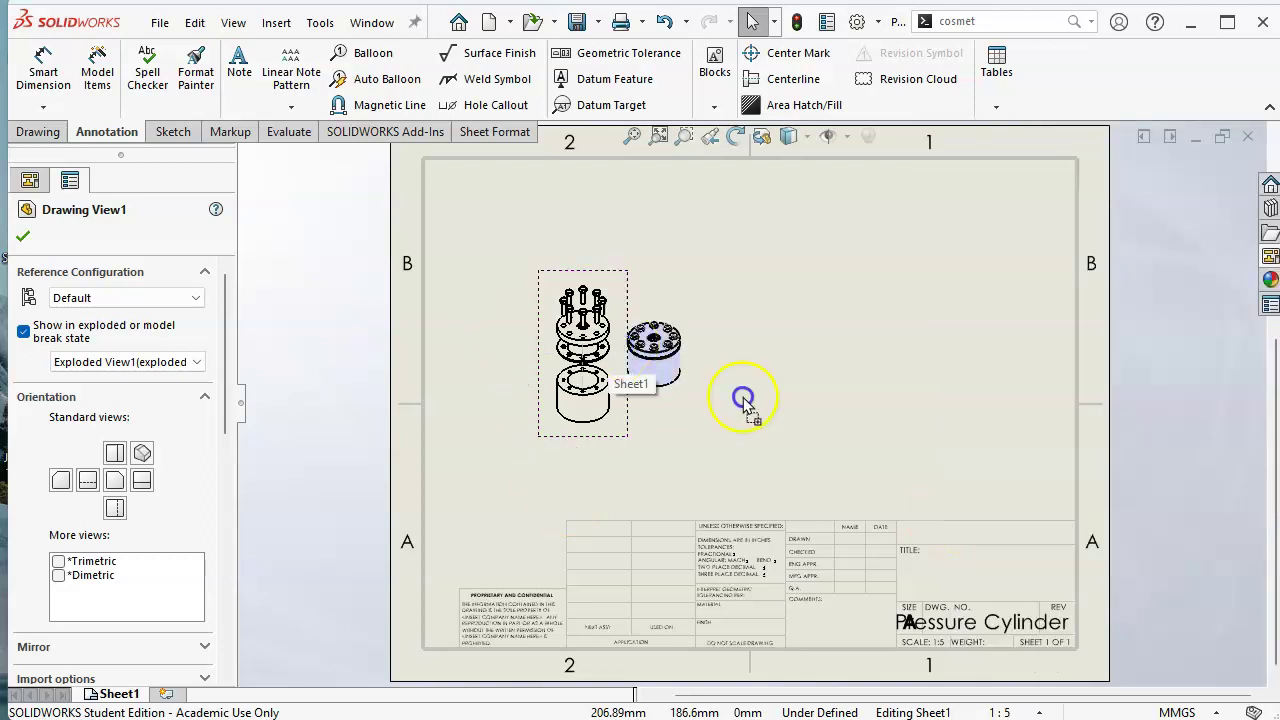
click(866, 414)
drag(871, 421, 890, 472)
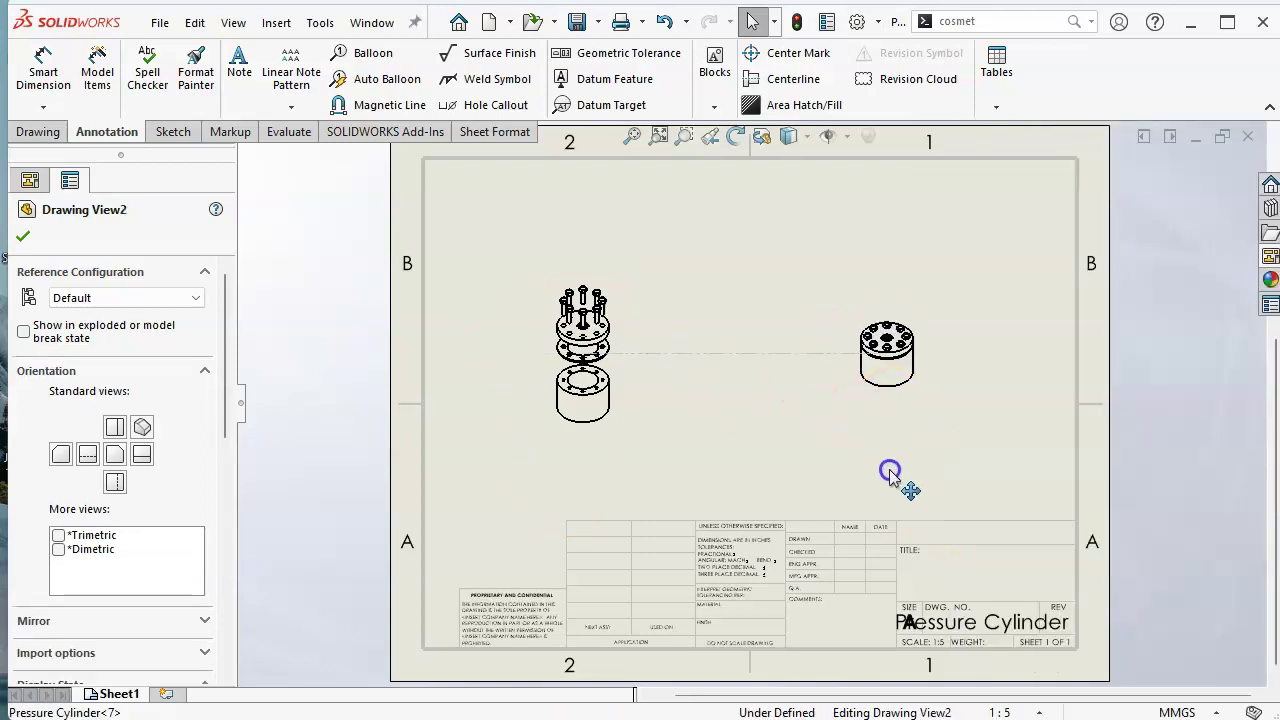
click(22, 237)
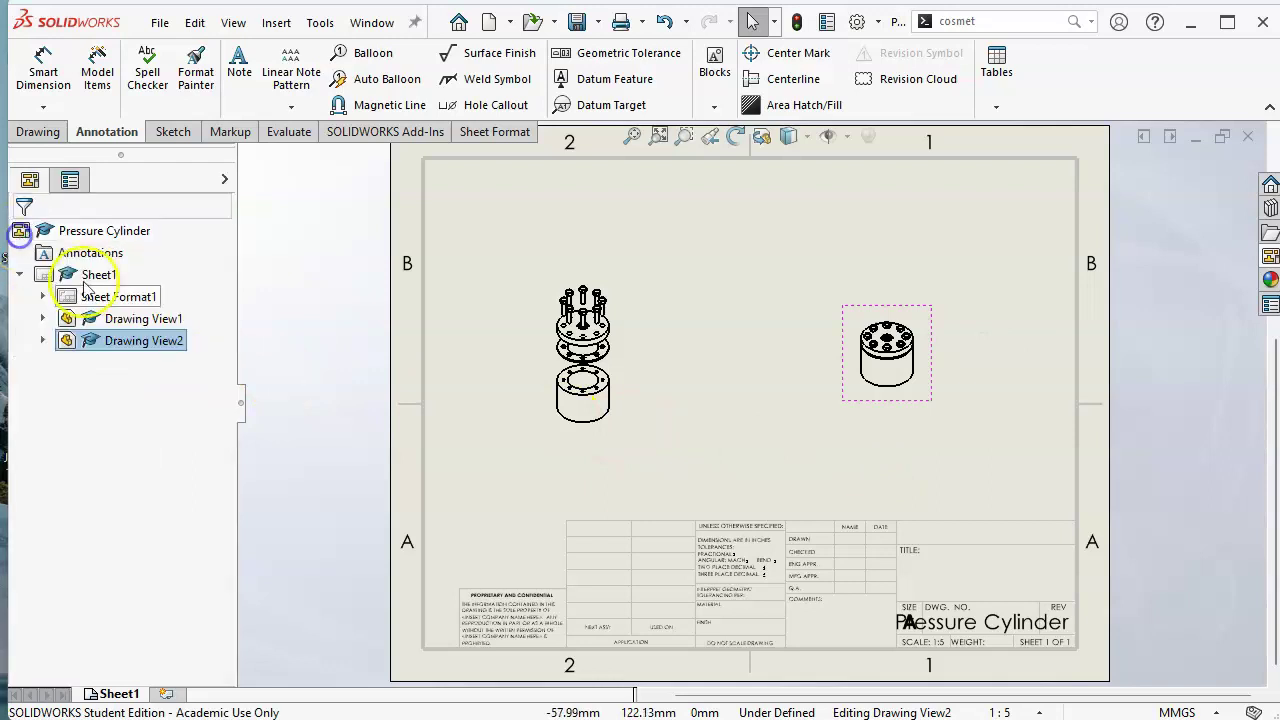
Nudge Drawing View1, the exploded view, slightly left and down on the sheet
click(616, 366)
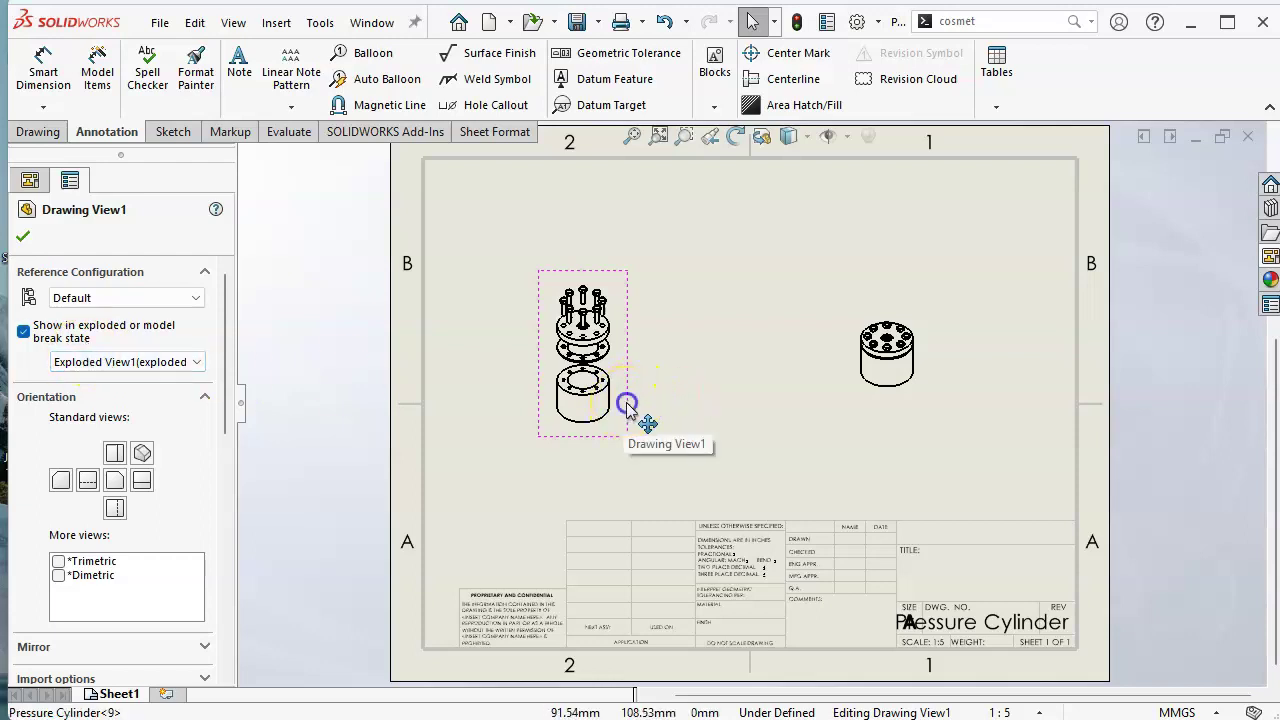
drag(627, 407, 611, 430)
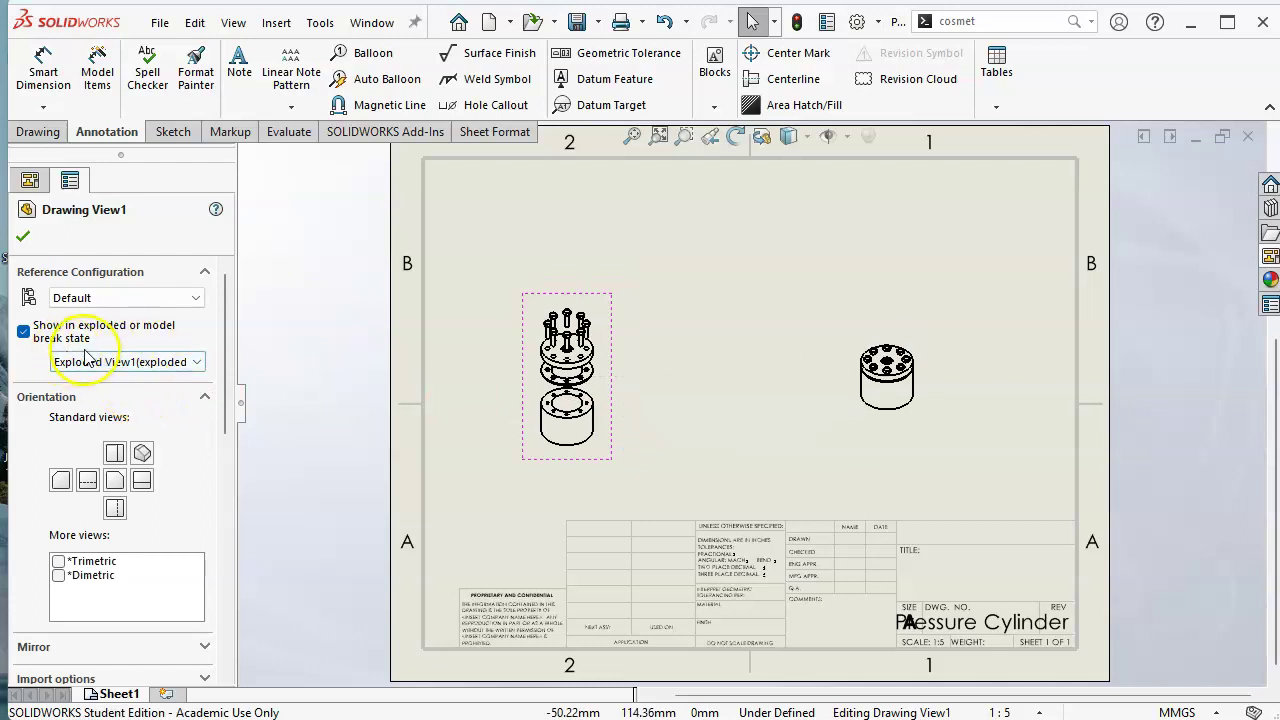
click(912, 422)
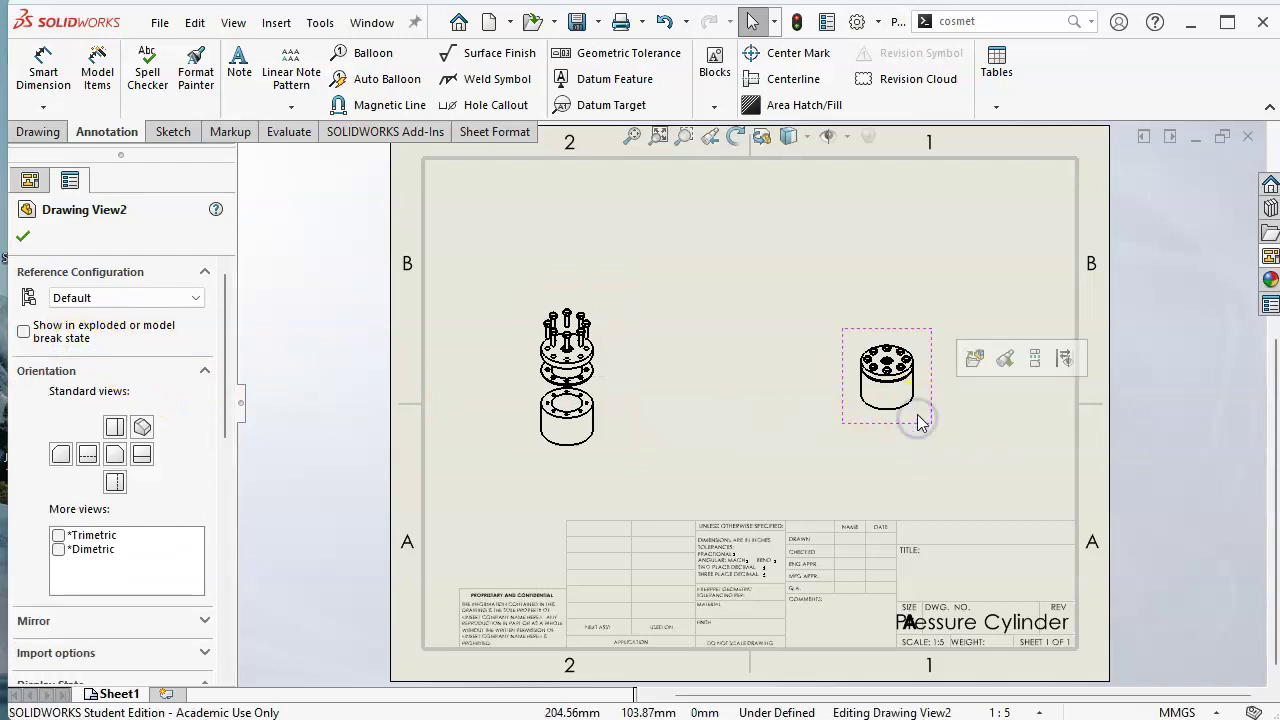
Break Drawing View2's alignment, move it lower, and shift the exploded view up-left
right_click(920, 421)
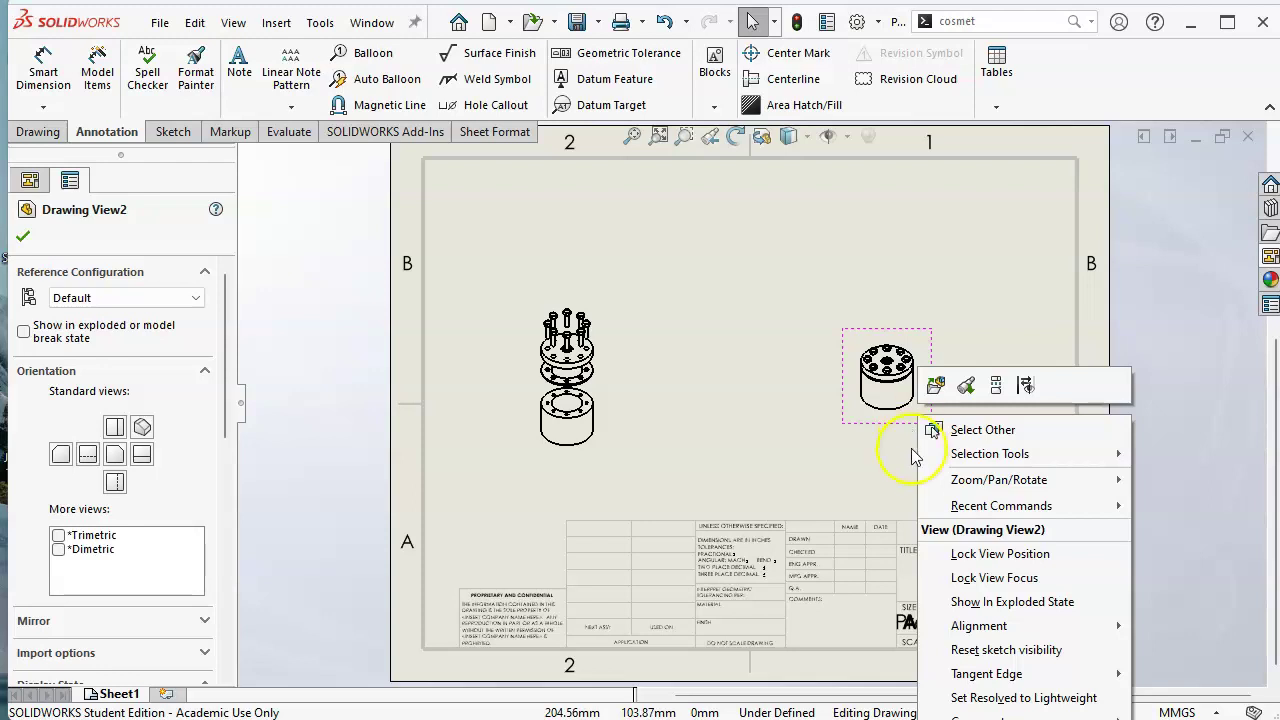
mouse_move(960, 626)
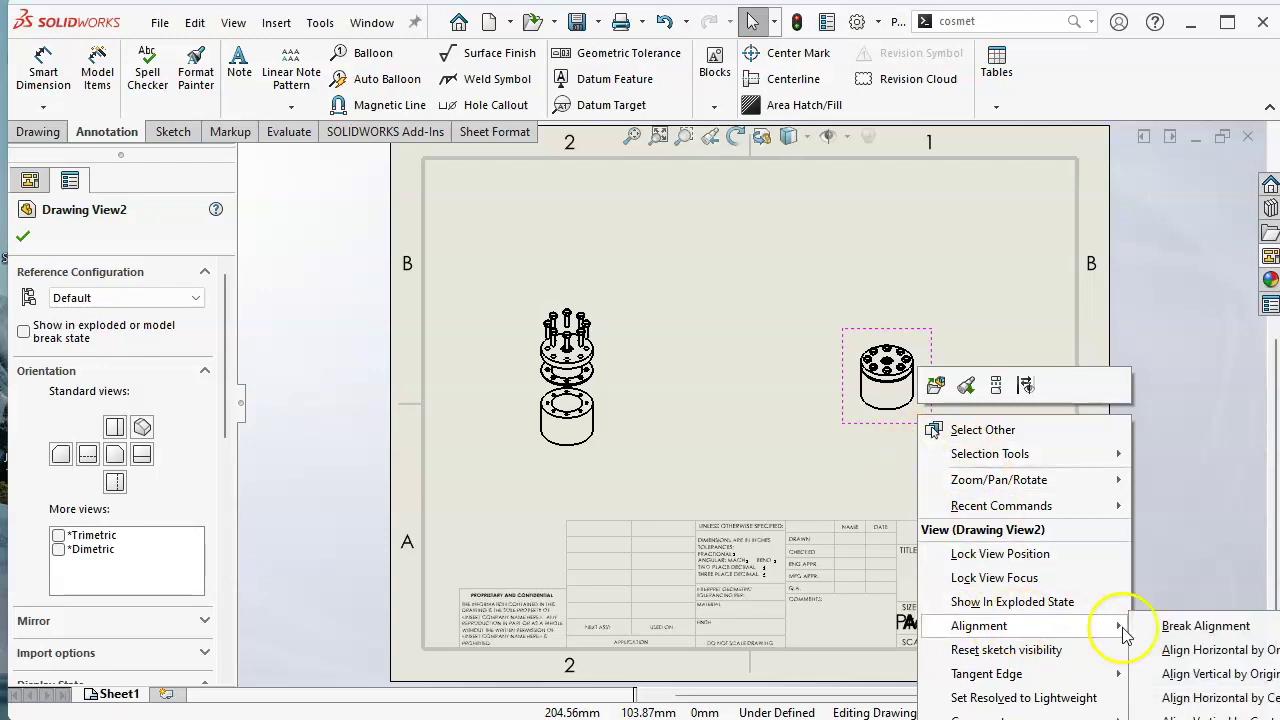
click(1157, 625)
drag(900, 437, 876, 478)
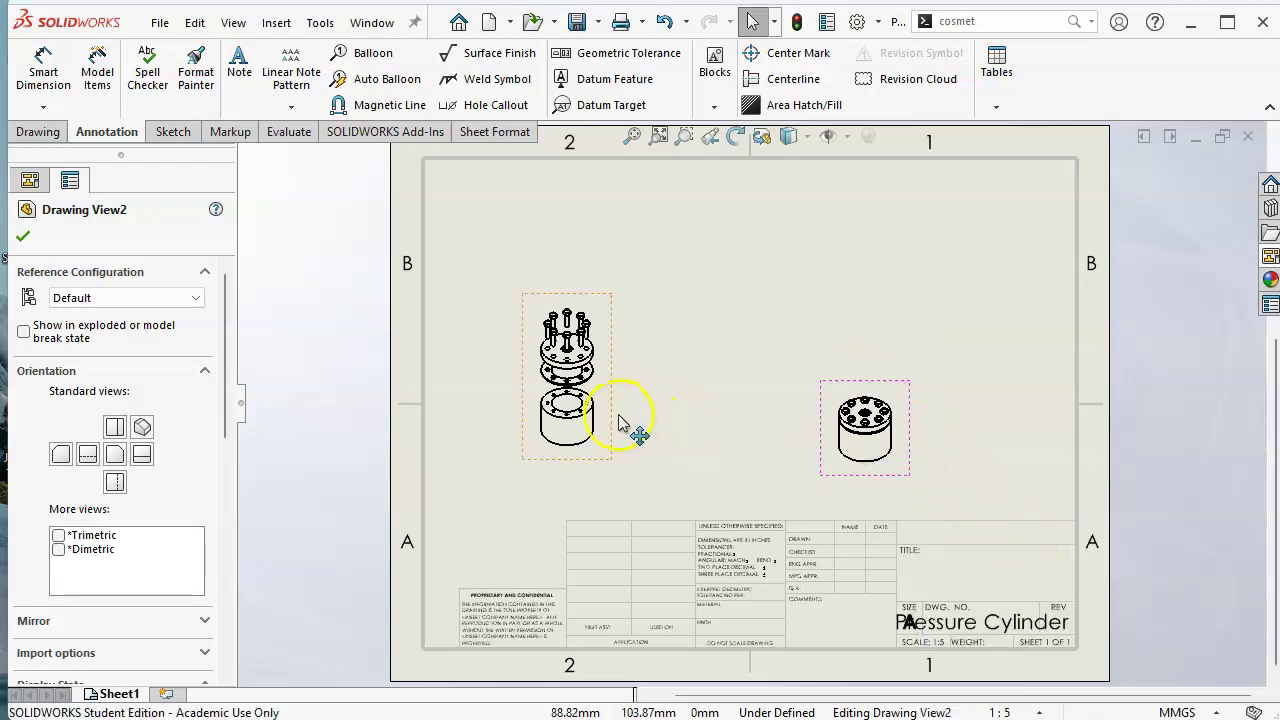
drag(619, 425, 613, 393)
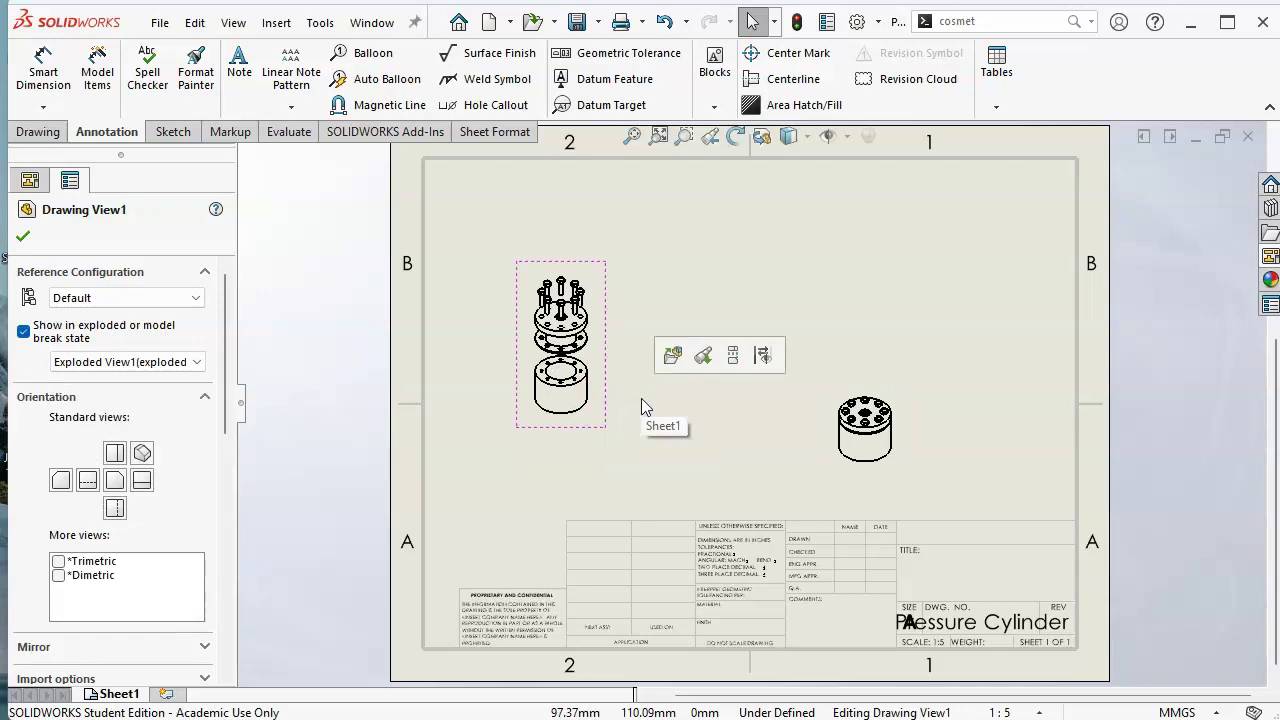
click(1041, 711)
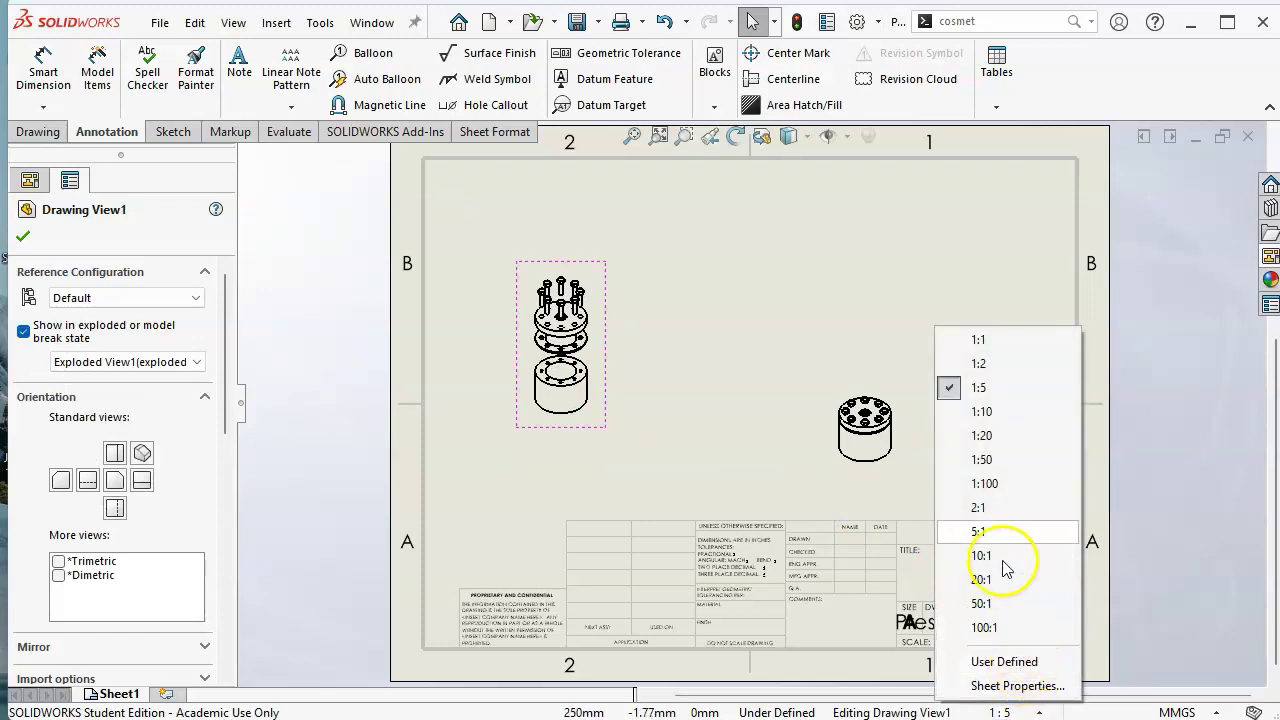
Set the sheet scale to 1:2, then move the exploded view down and the assembled view right
click(985, 363)
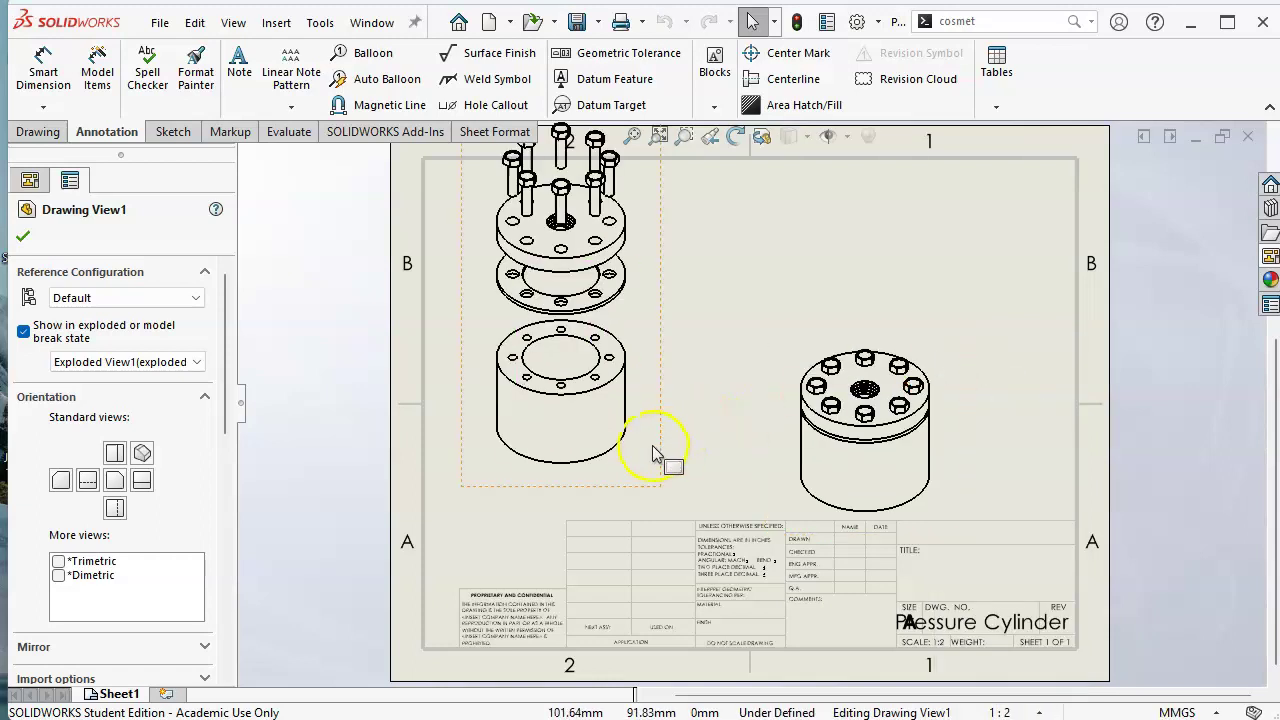
drag(657, 453, 651, 487)
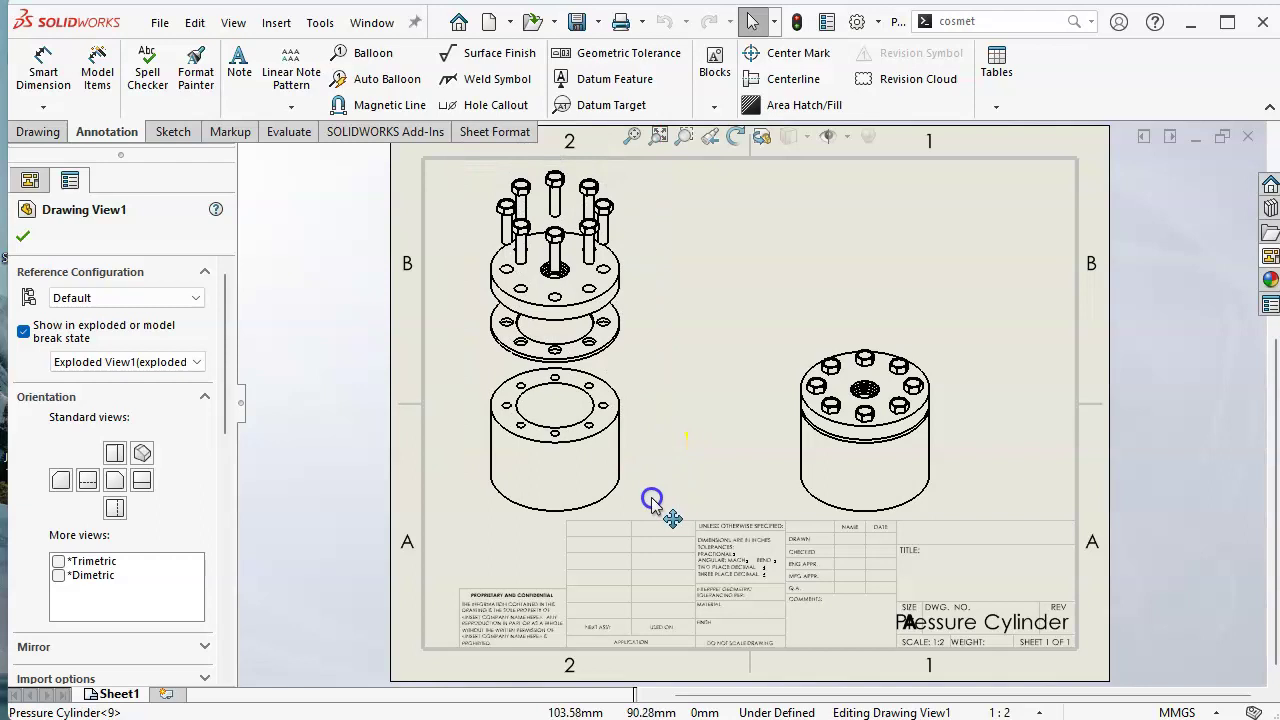
drag(975, 495, 1013, 497)
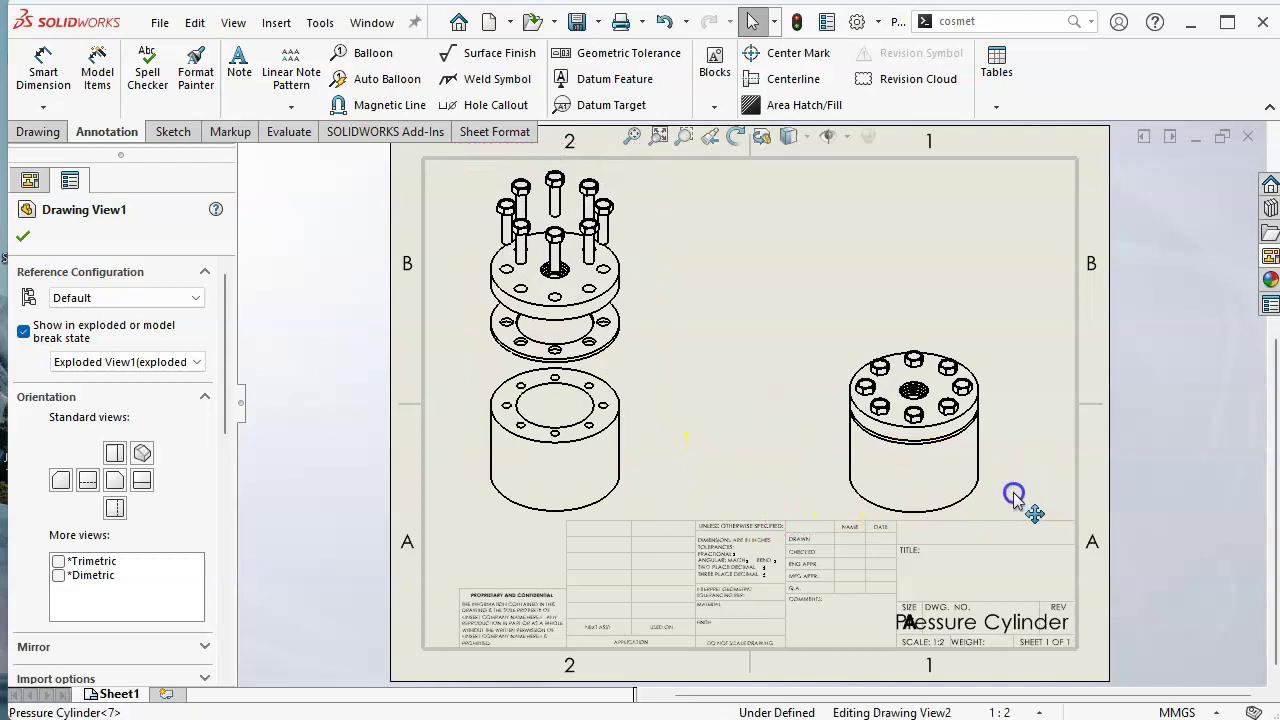
click(703, 368)
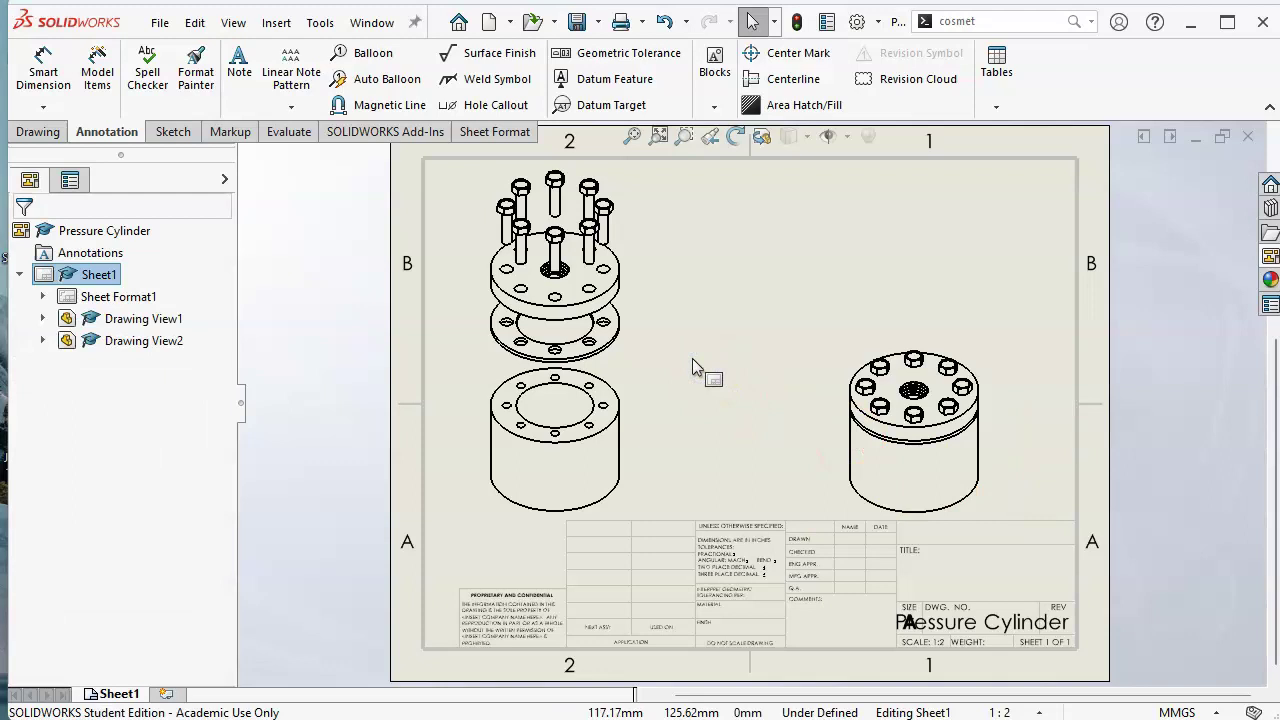
right_click(642, 325)
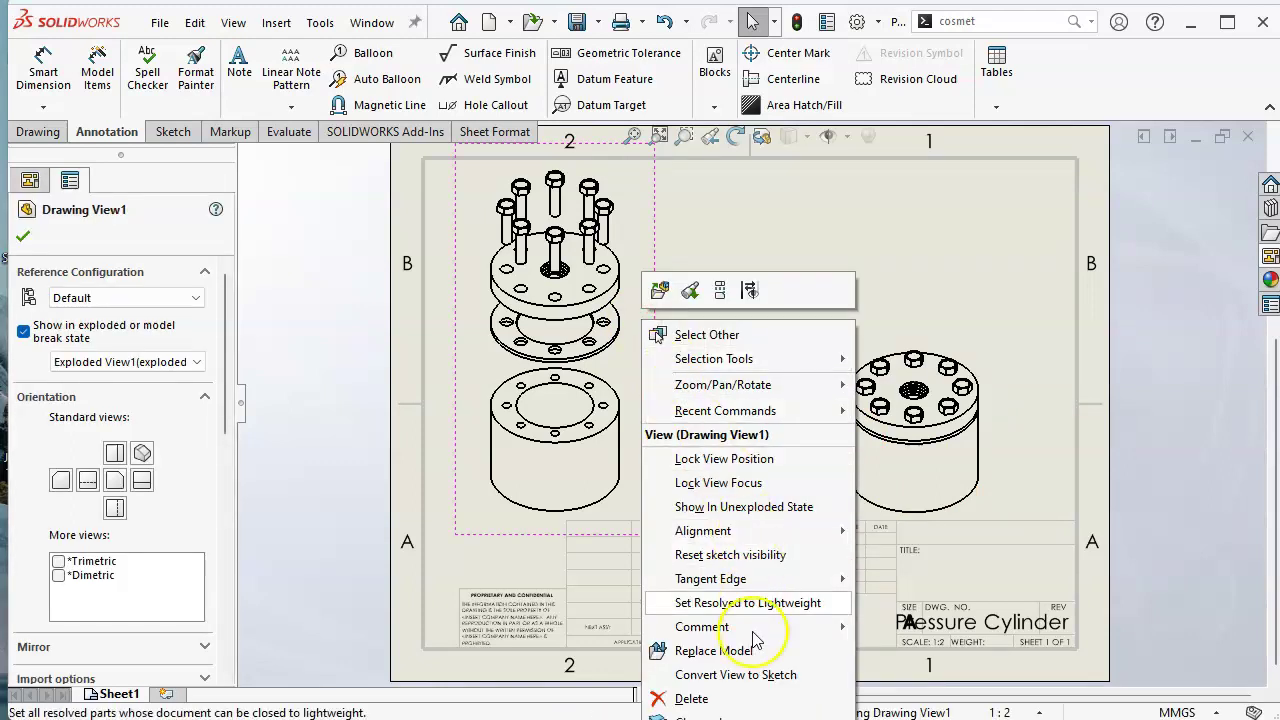
click(865, 176)
click(46, 138)
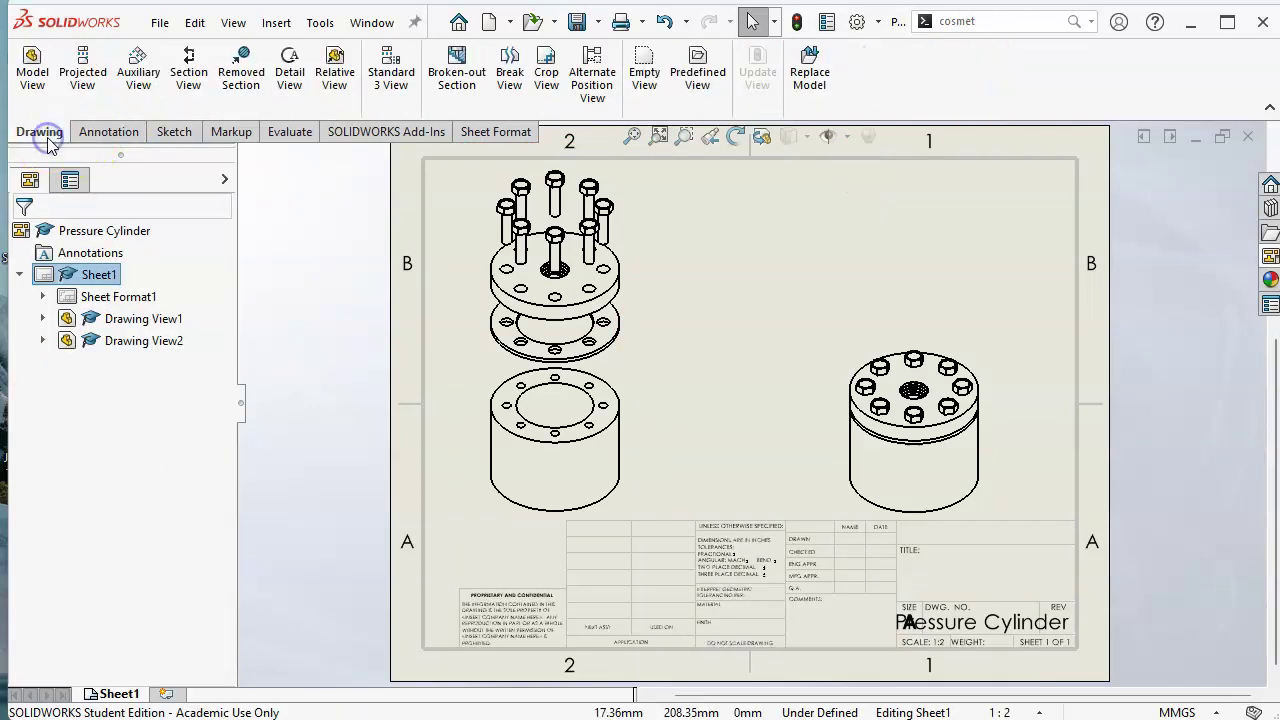
Insert a bill of materials based on the exploded view, snapped to the top sheet border
click(108, 132)
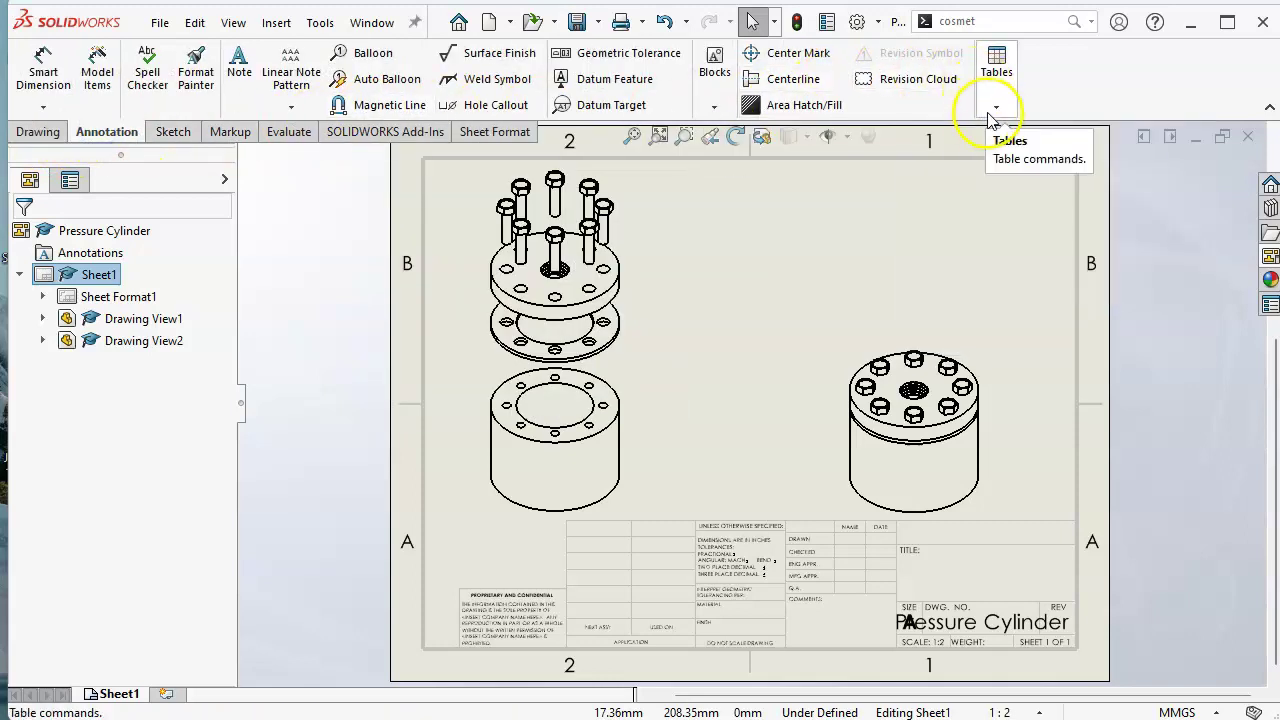
click(995, 108)
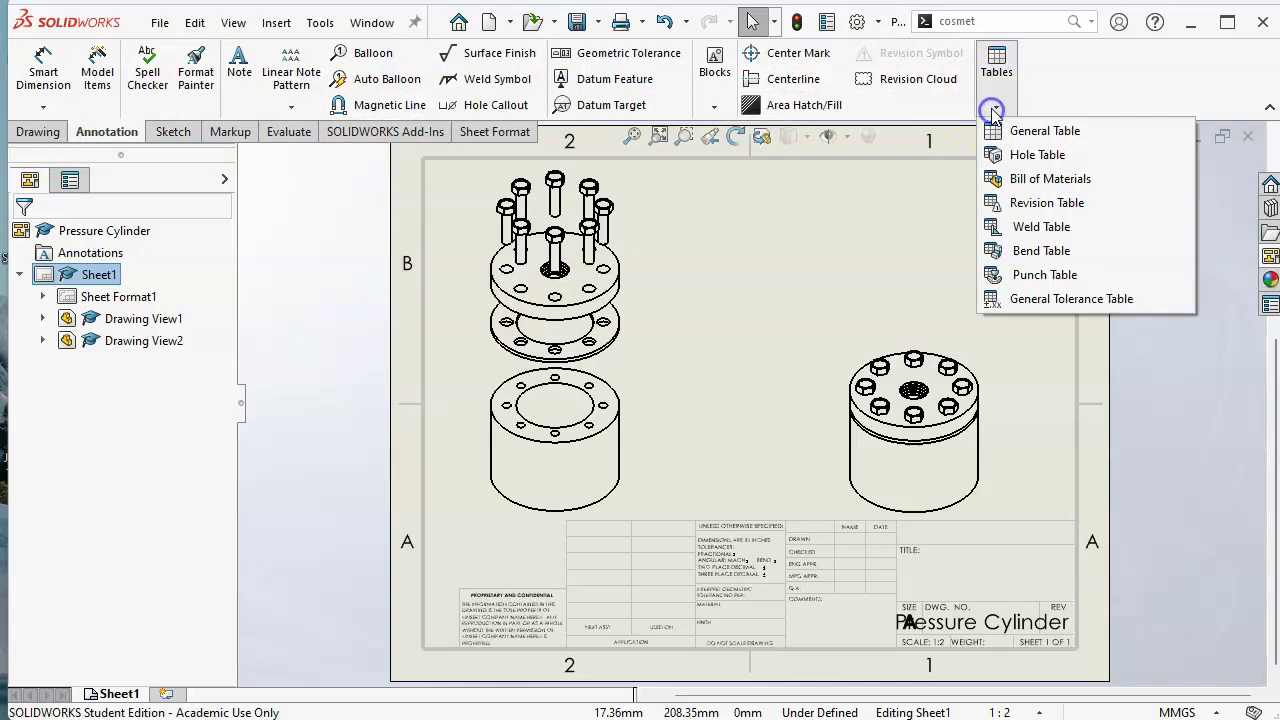
click(1028, 179)
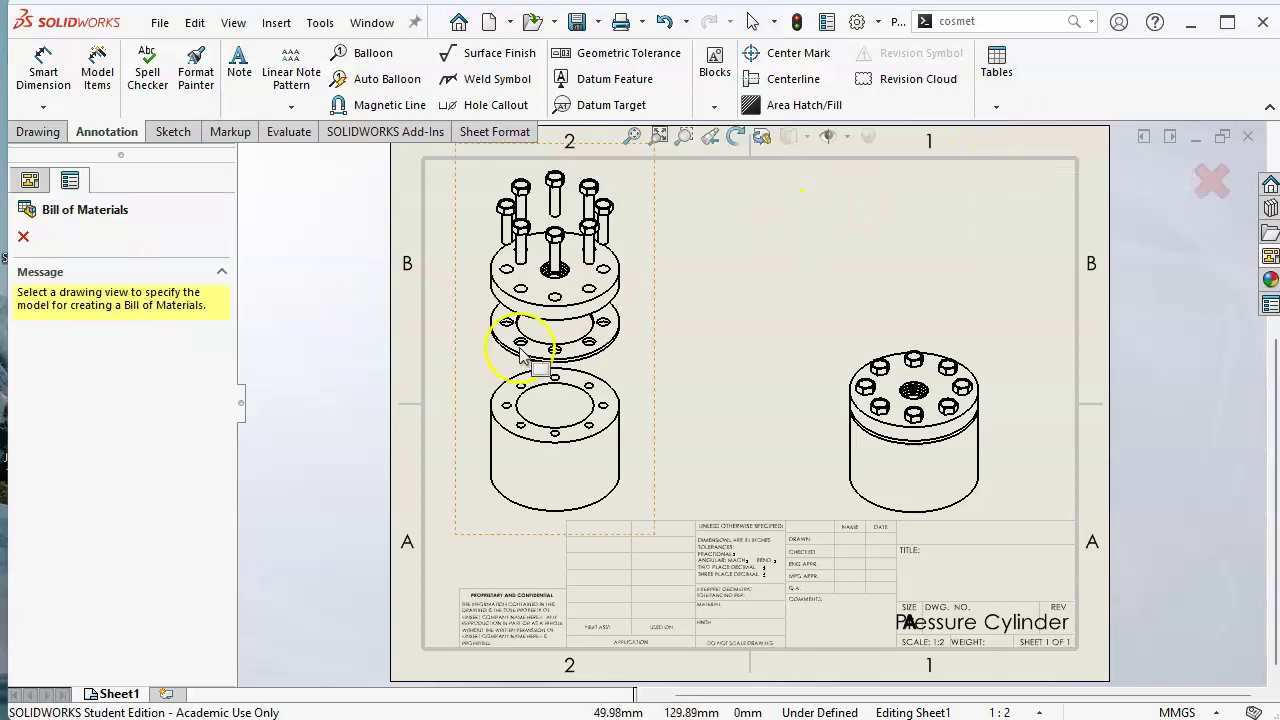
click(445, 340)
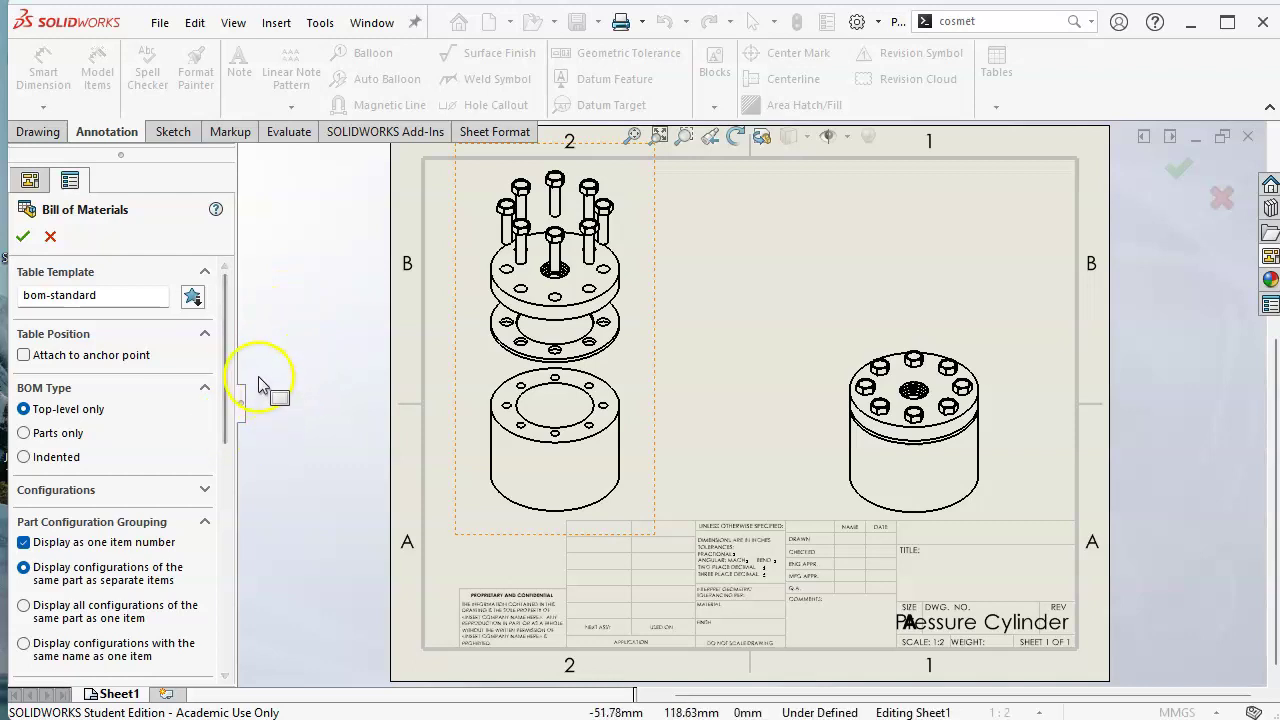
drag(228, 360, 257, 320)
click(23, 236)
click(641, 278)
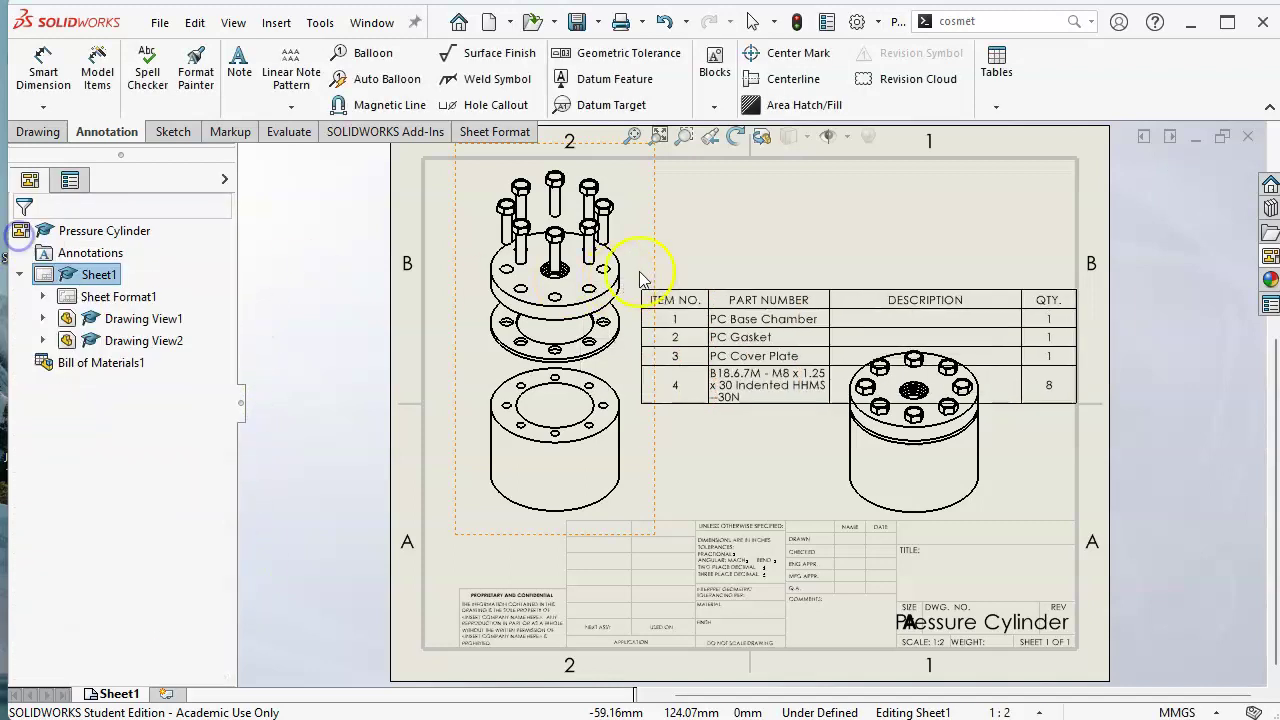
drag(641, 278, 648, 174)
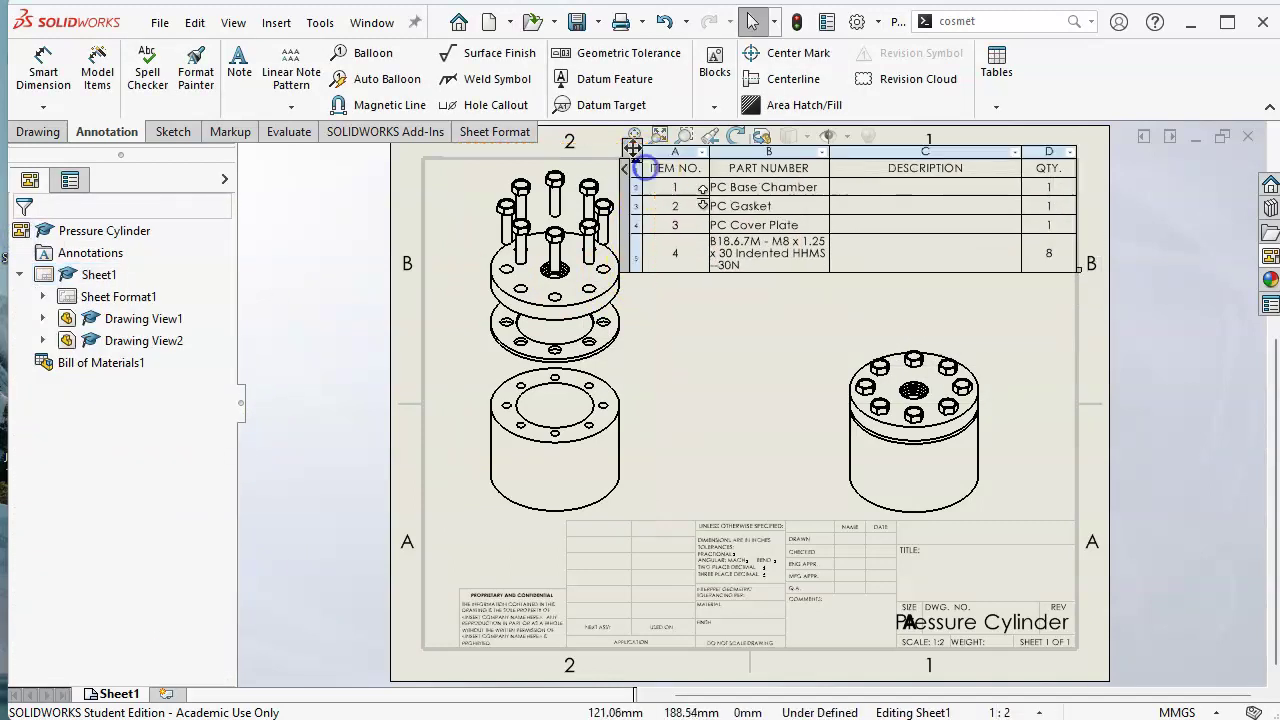
Delete the DESCRIPTION column, autofit the PART NUMBER column, and shift the table right
right_click(917, 150)
click(823, 300)
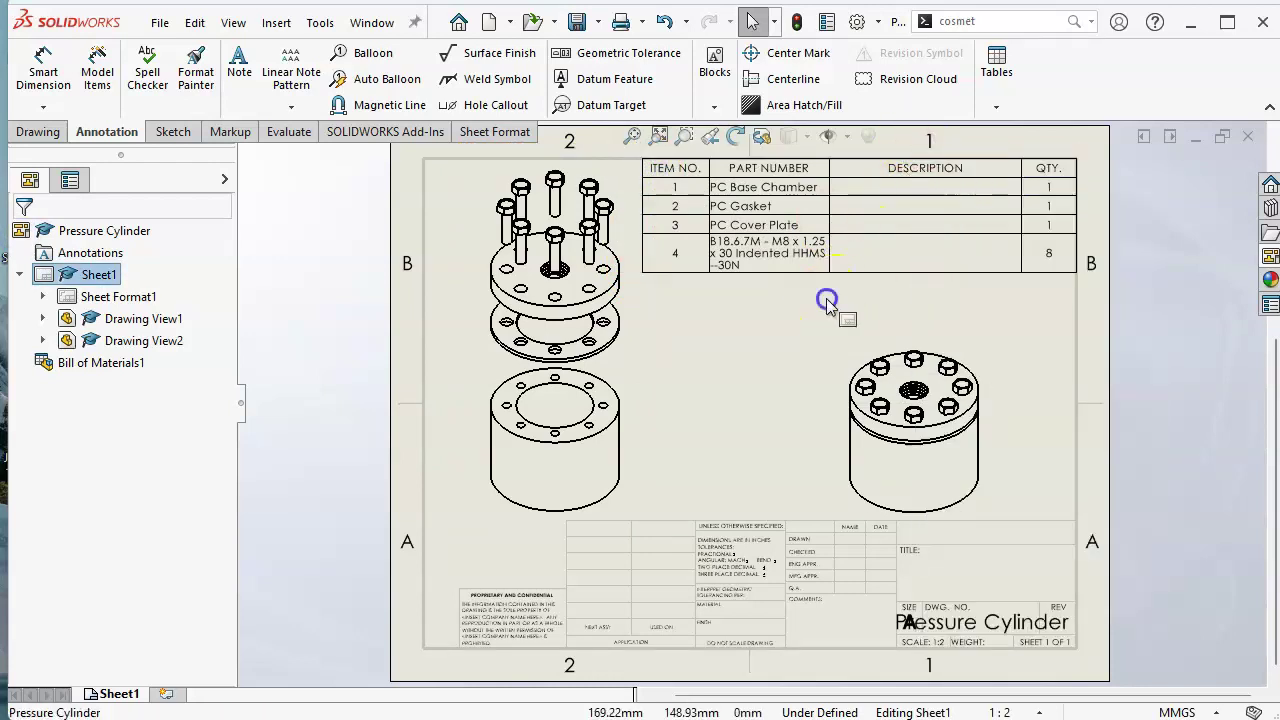
scroll(890, 180, down, 5)
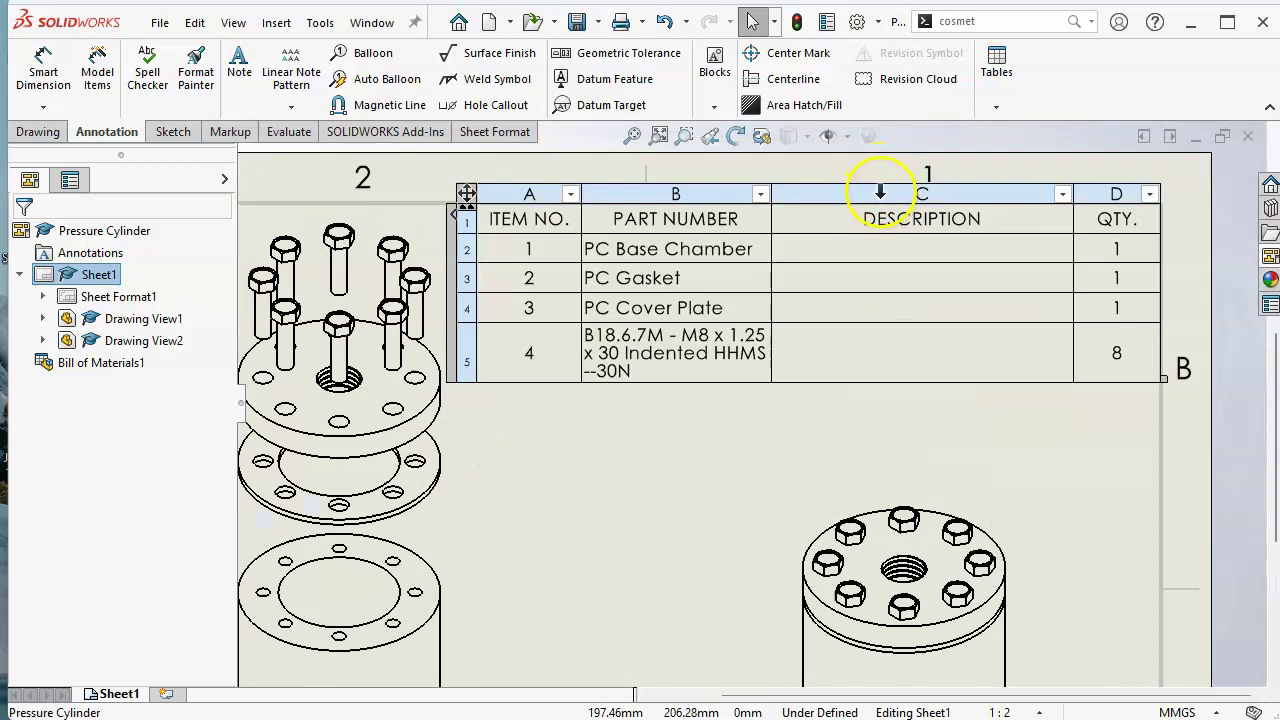
right_click(880, 192)
mouse_move(958, 340)
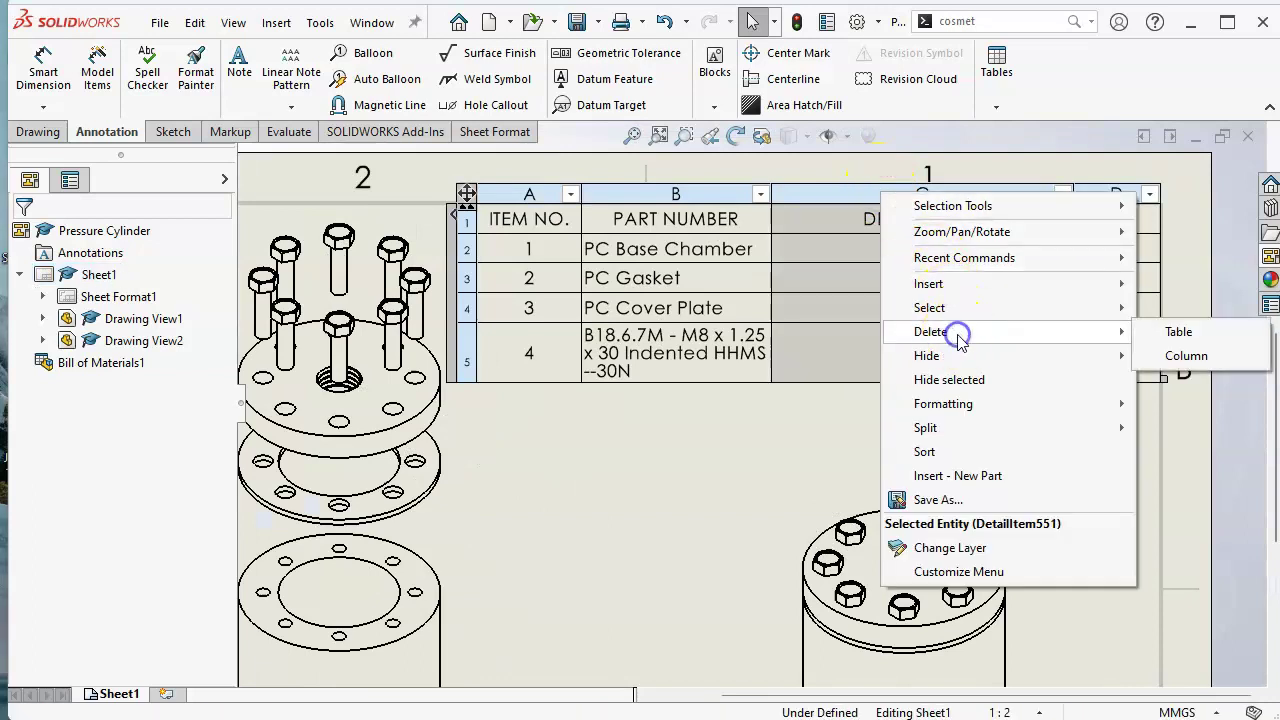
click(1183, 356)
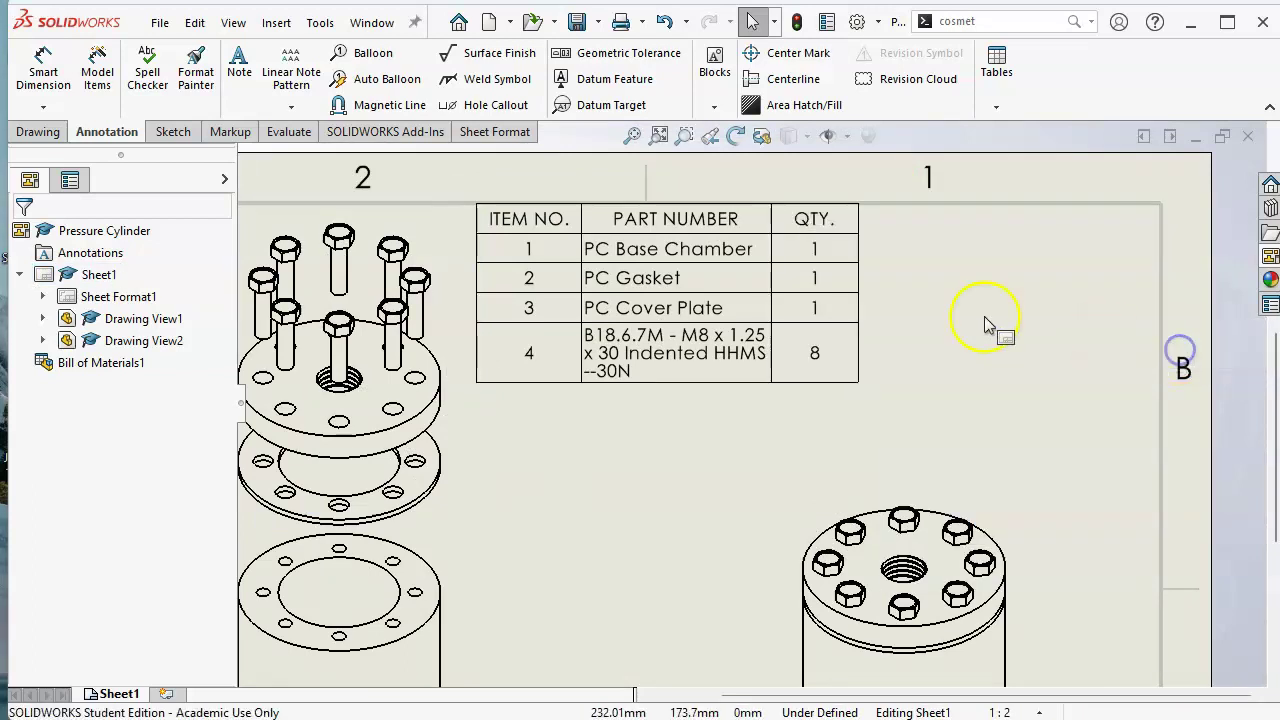
double_click(775, 221)
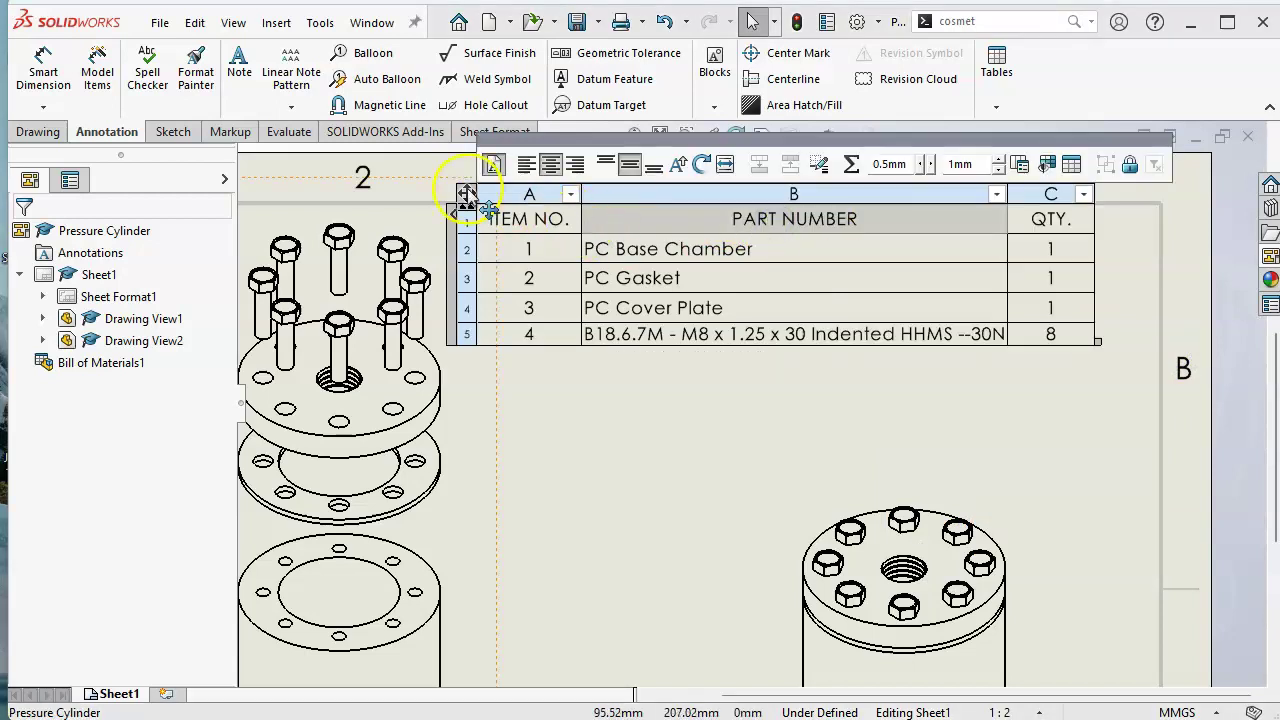
drag(466, 193, 519, 196)
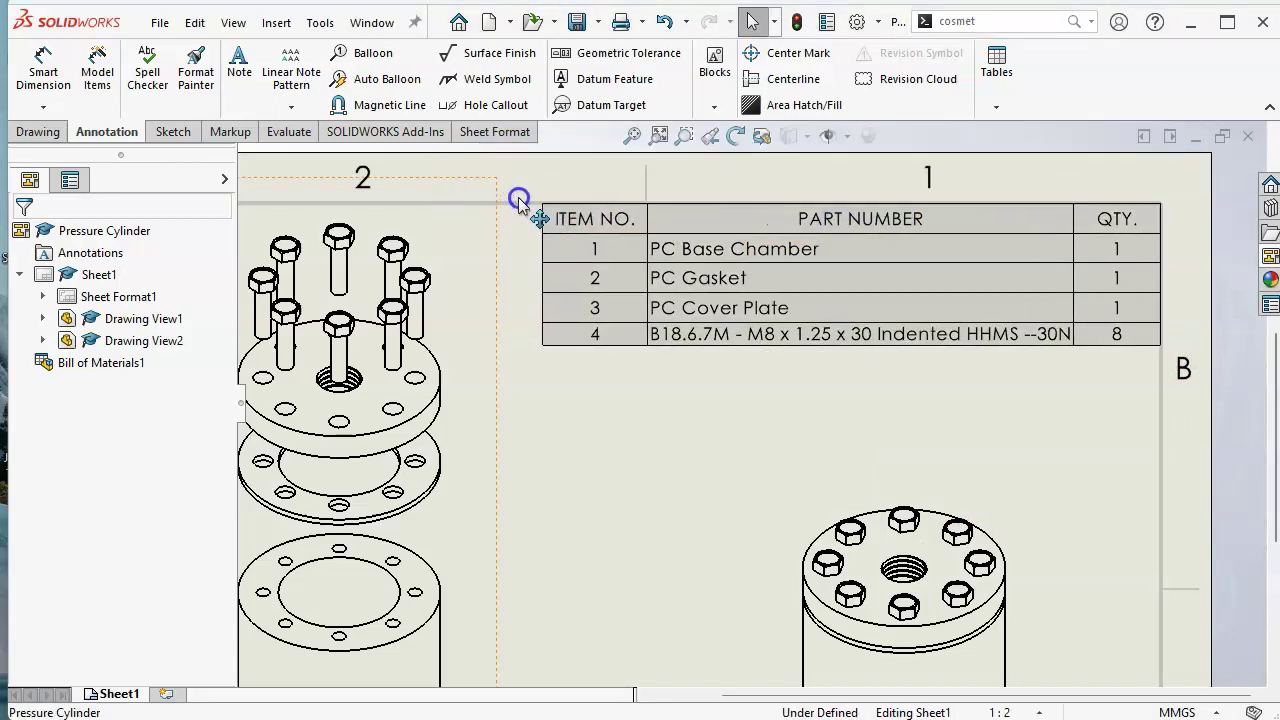
click(605, 418)
middle_click(614, 418)
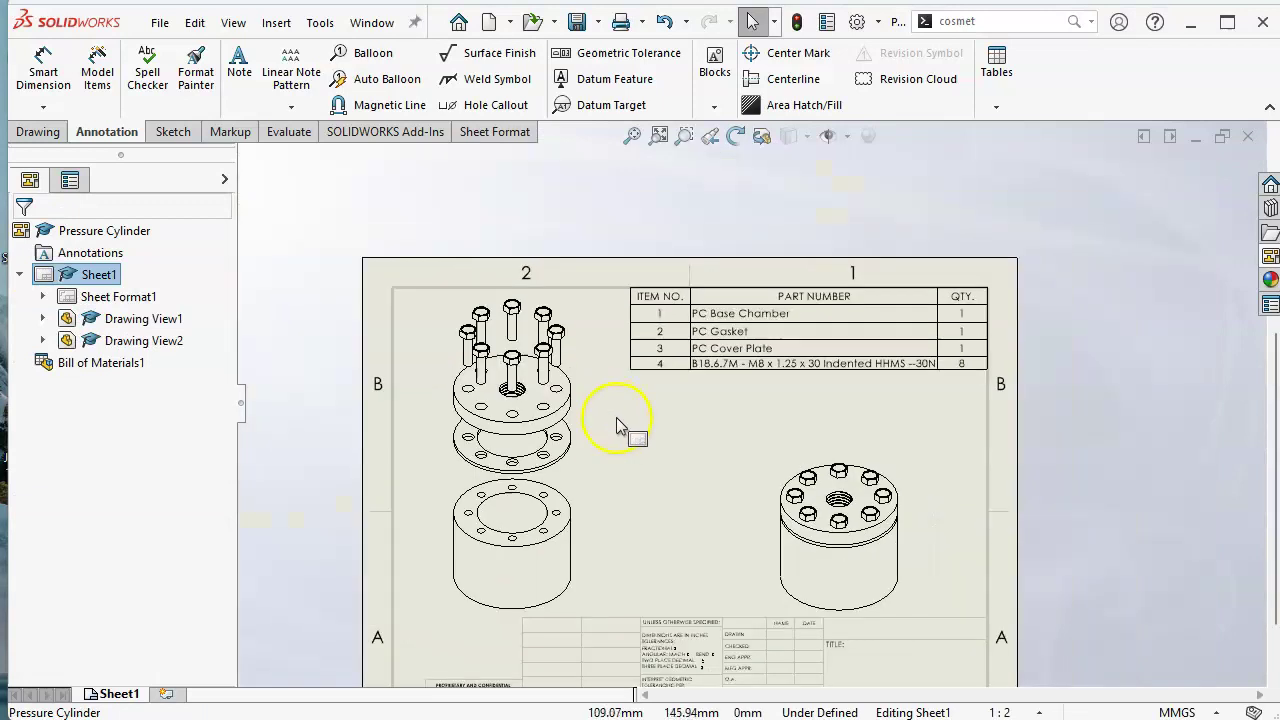
scroll(680, 557, down, 2)
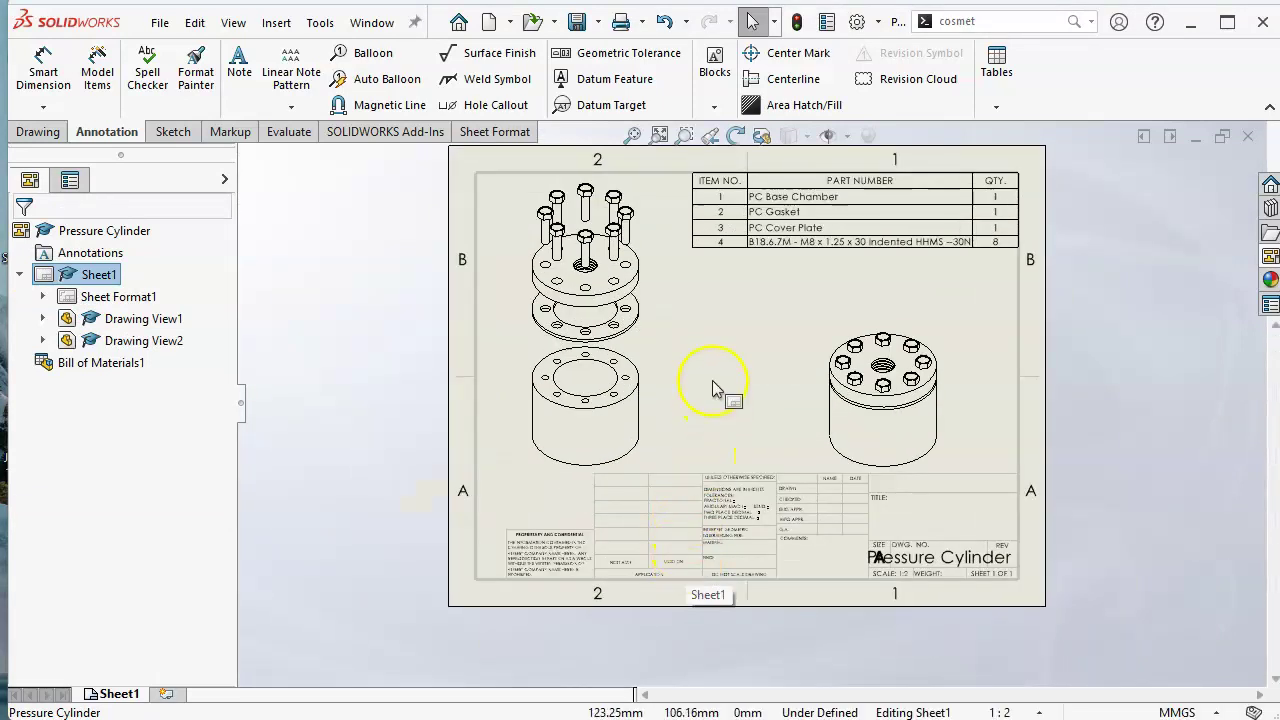
scroll(714, 386, down, 1)
middle_click(718, 313)
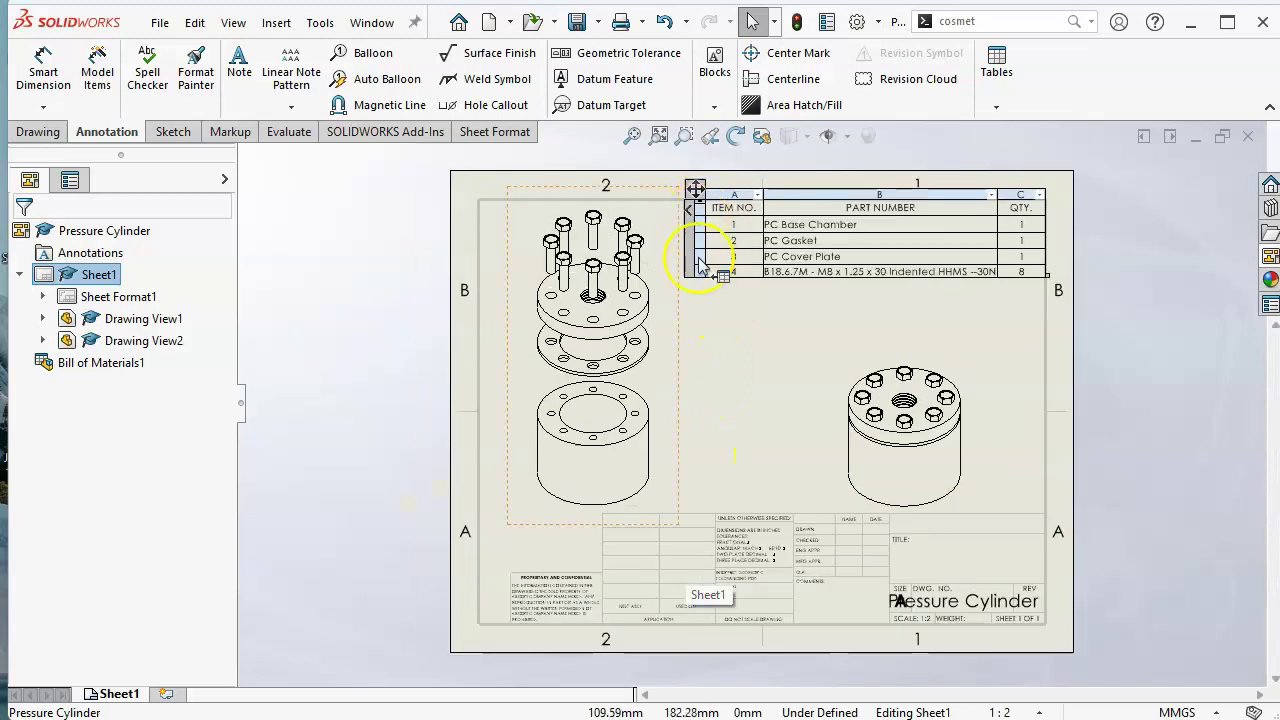
Auto-balloon the exploded view with balloons stacked in a single column on the right
click(665, 362)
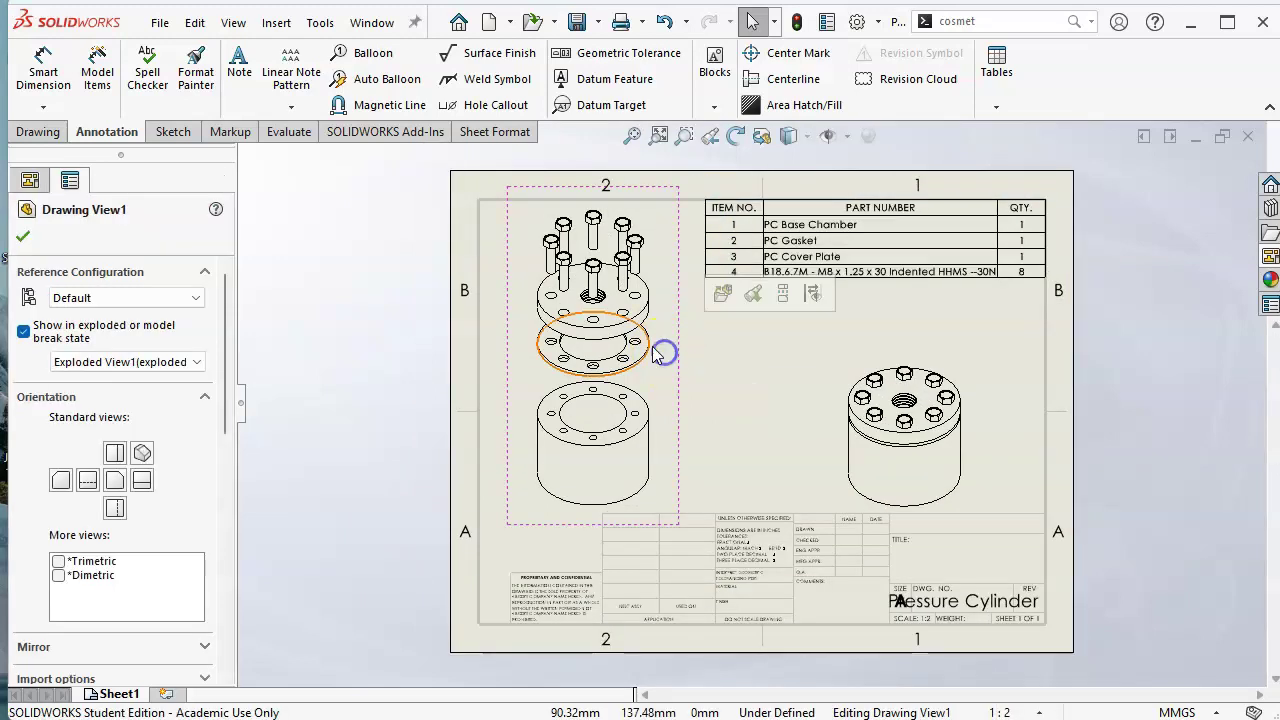
click(637, 280)
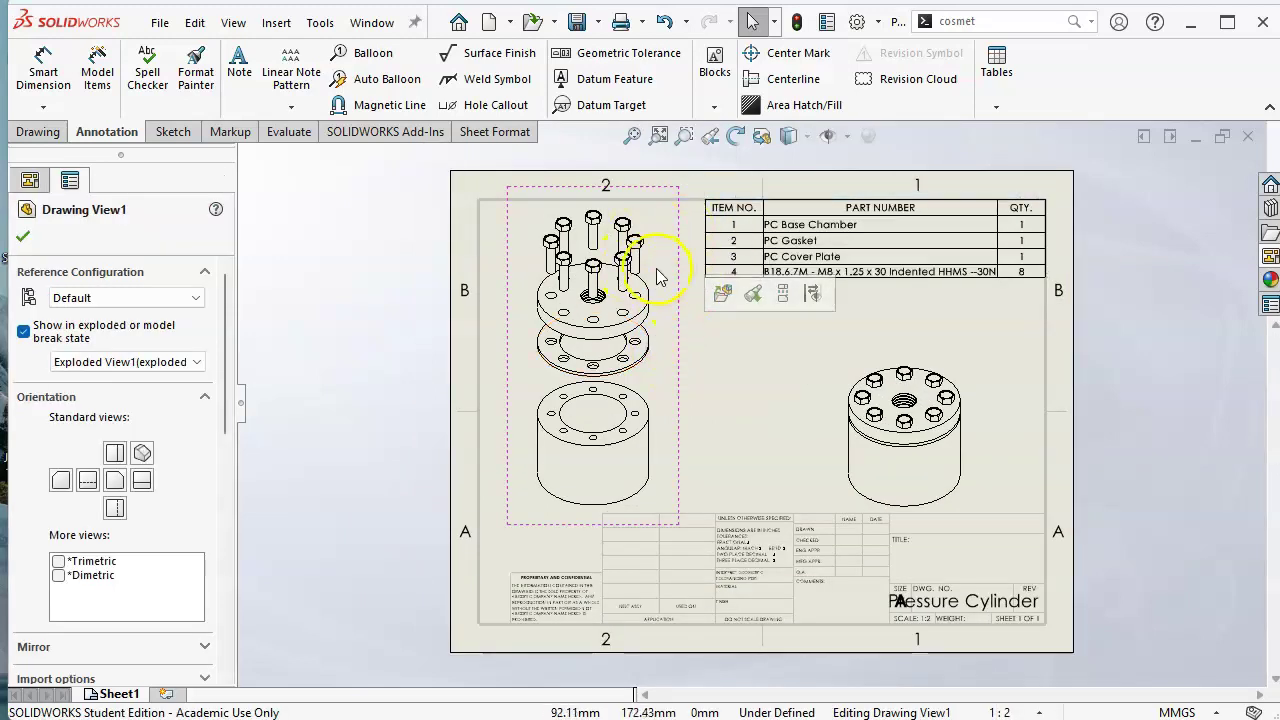
click(386, 80)
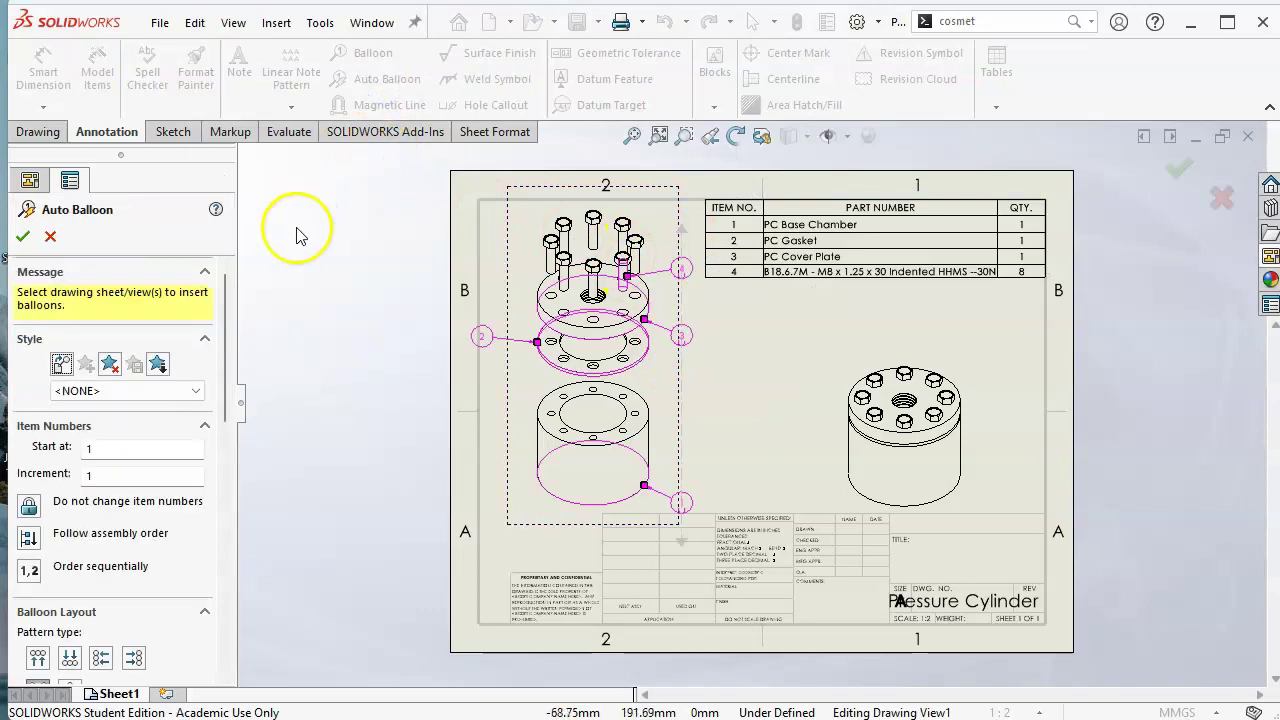
click(297, 331)
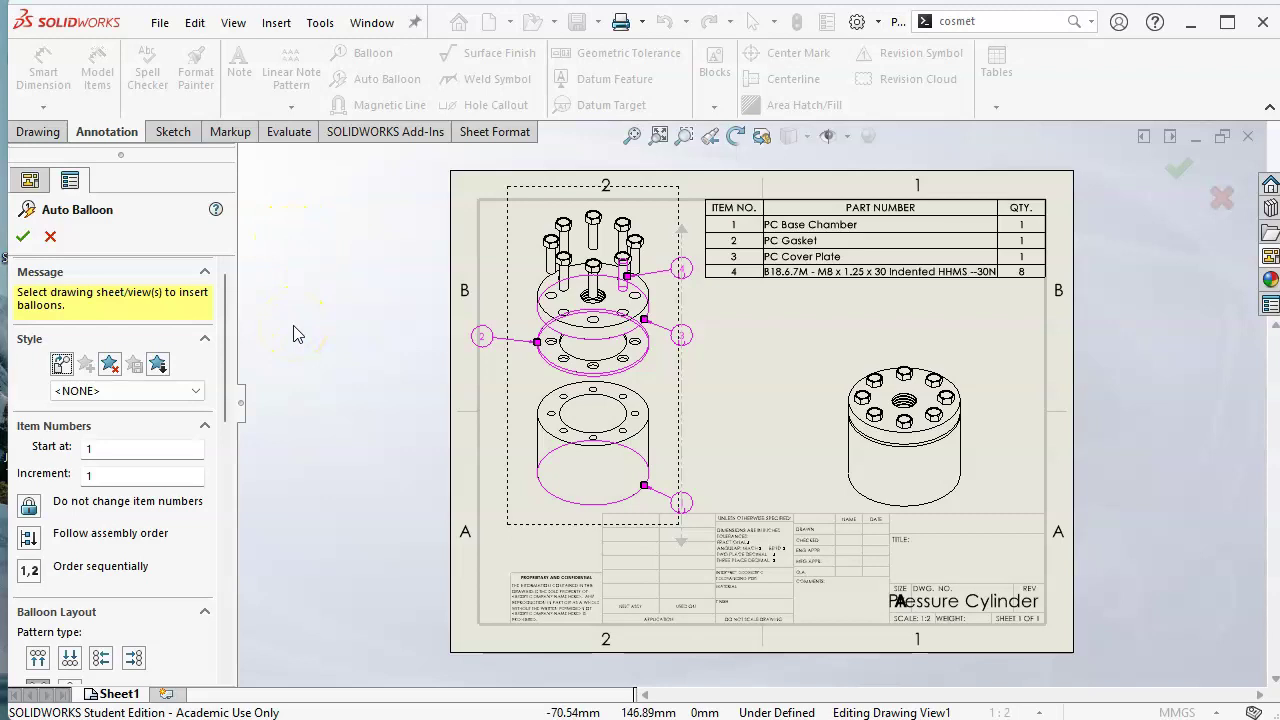
drag(229, 409, 223, 466)
click(133, 464)
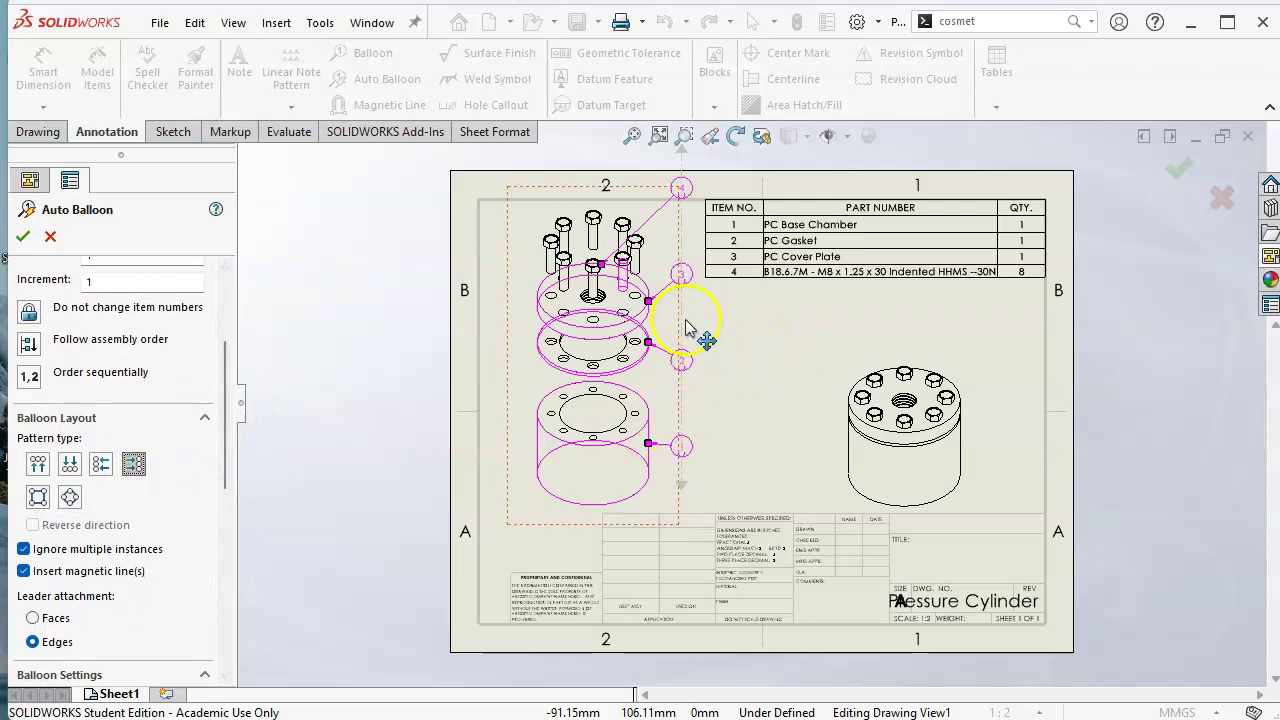
click(22, 236)
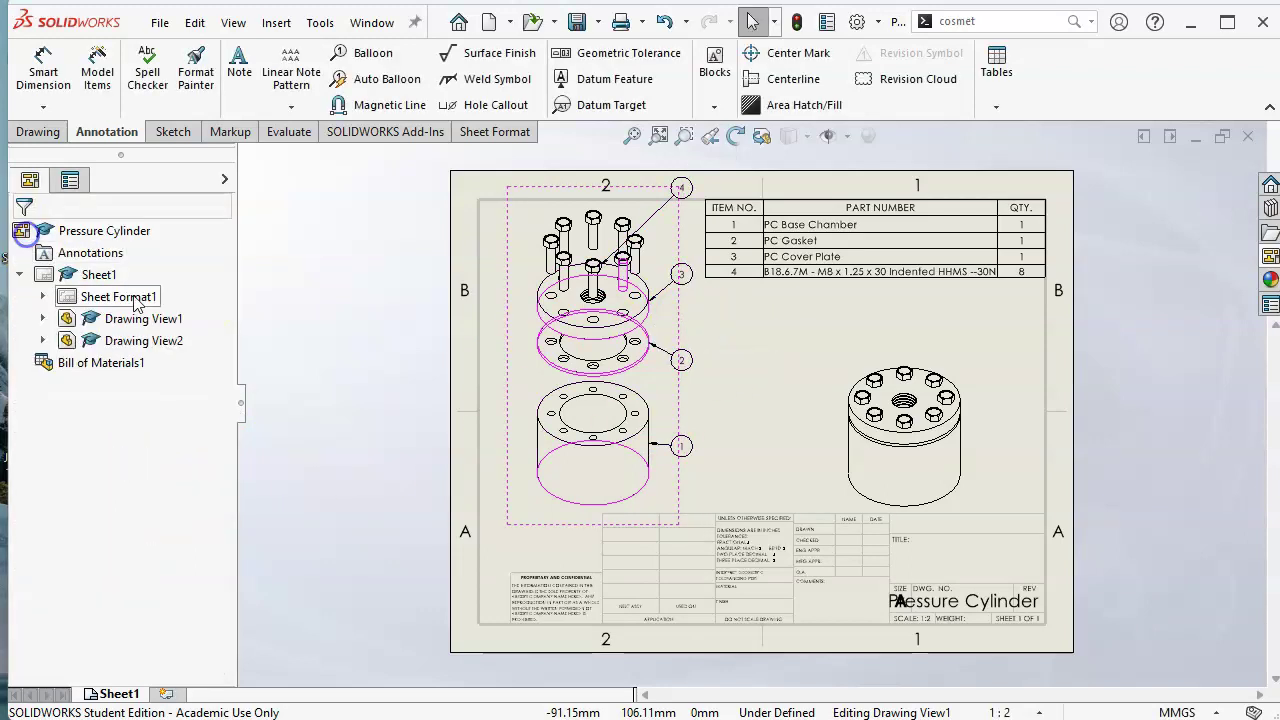
scroll(694, 275, down, 3)
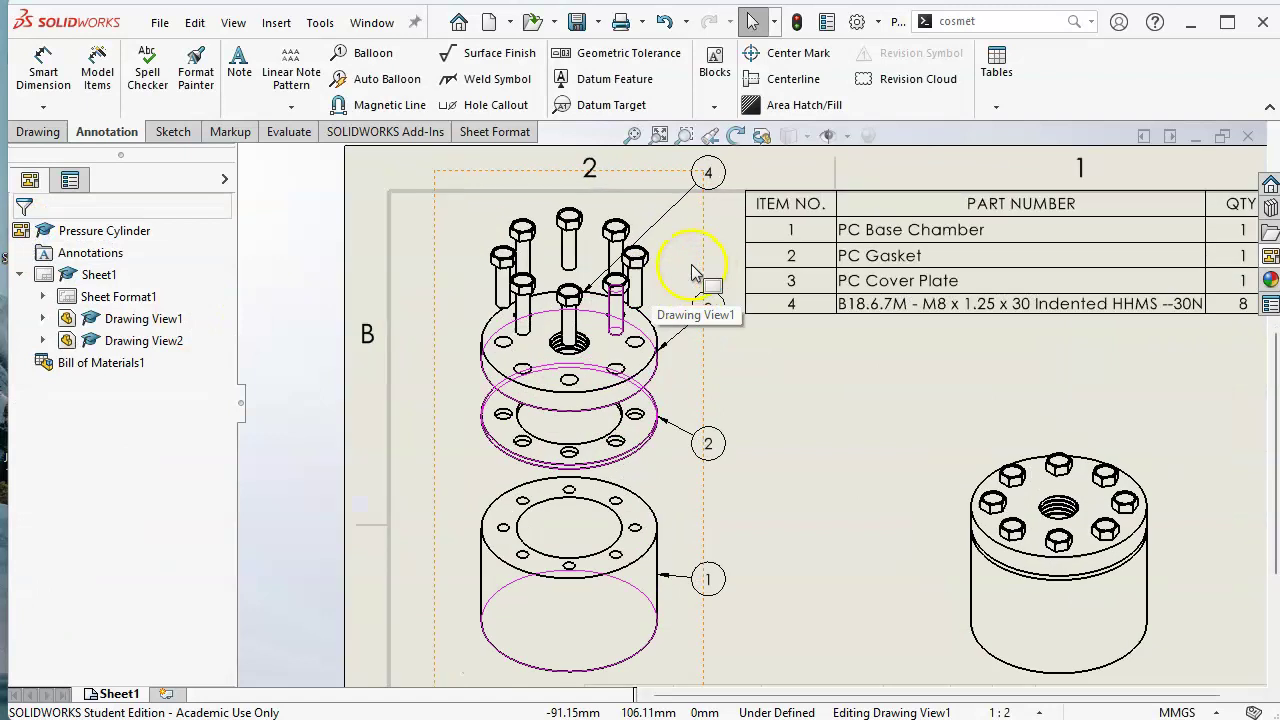
scroll(710, 258, up, 3)
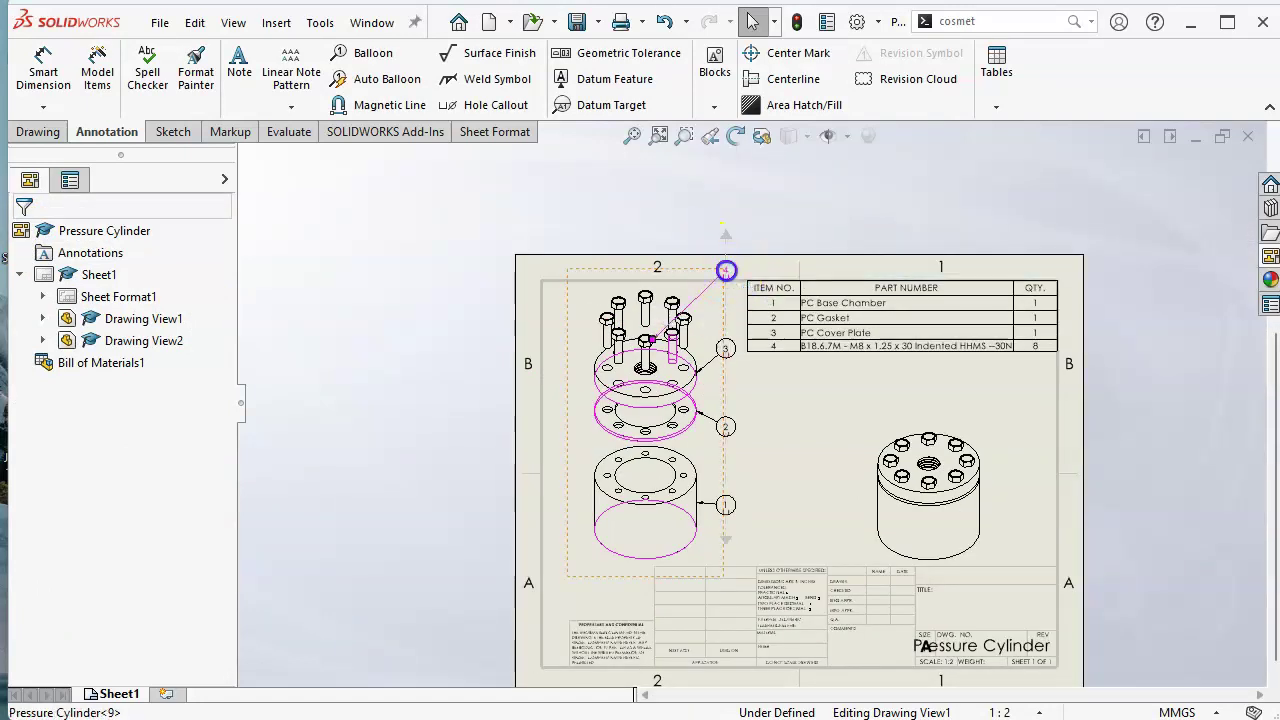
Space balloon 4 evenly in the stack and attach its leader to a bolt head
click(728, 268)
mouse_move(736, 270)
mouse_down()
mouse_move(731, 248)
mouse_move(731, 291)
mouse_up()
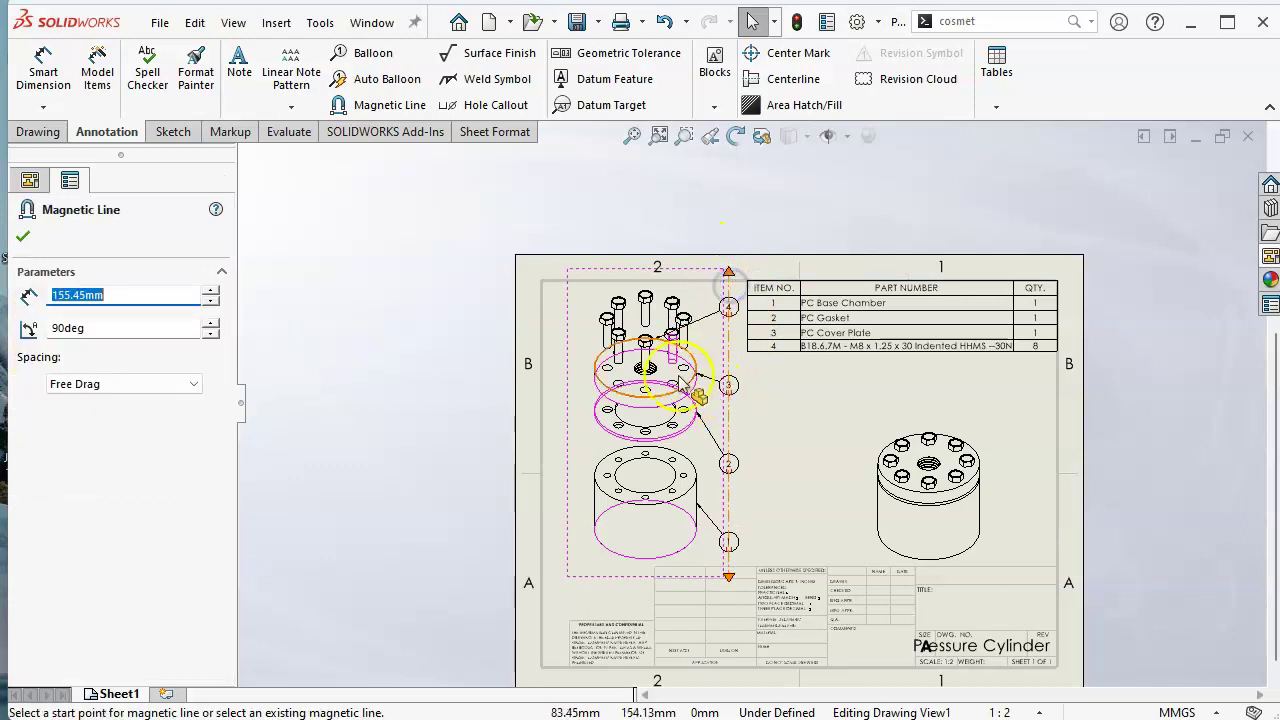
scroll(655, 345, up, 5)
drag(657, 347, 676, 339)
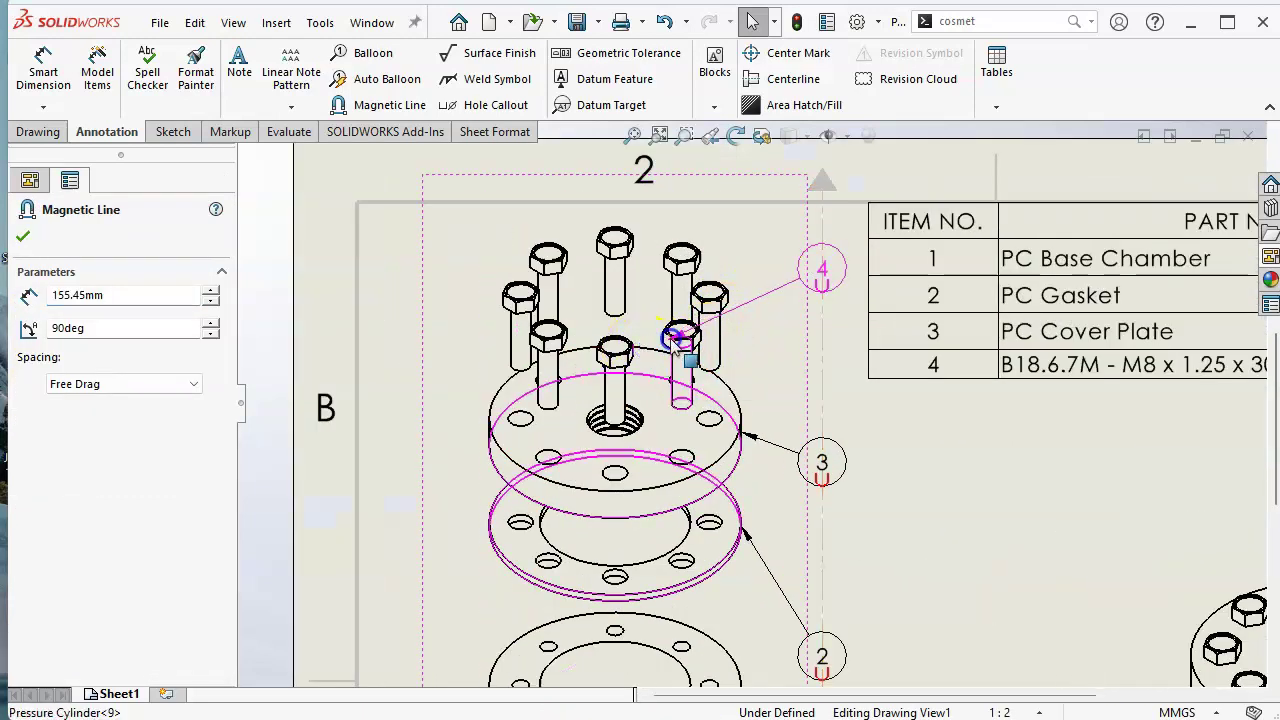
click(733, 300)
Shift the ballooned exploded view slightly left on the sheet
click(770, 352)
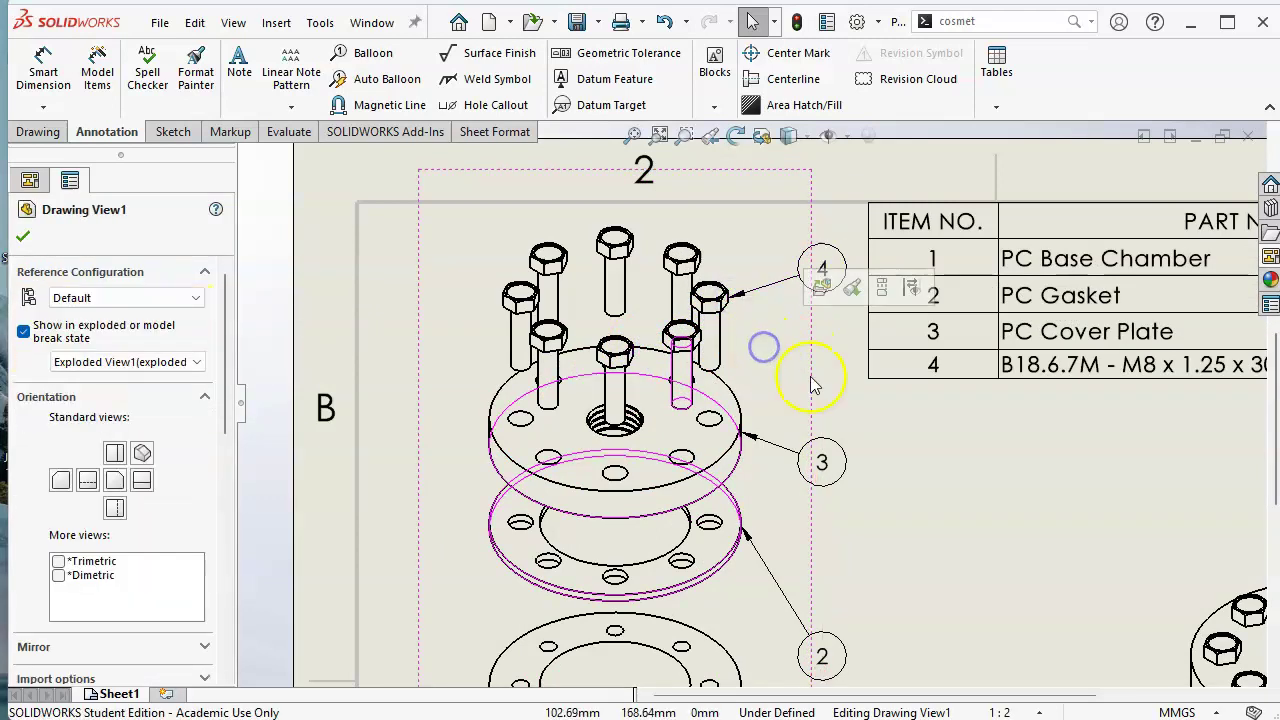
scroll(765, 395, down, 3)
scroll(760, 409, up, 4)
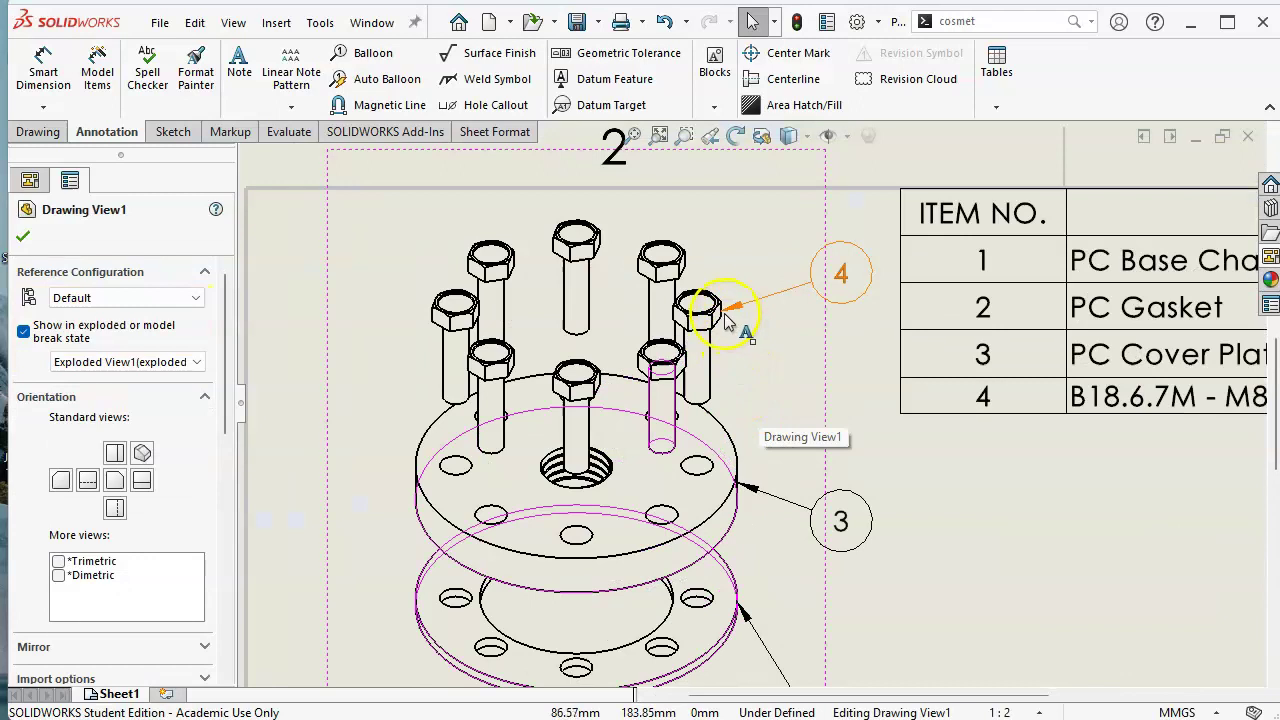
scroll(800, 450, down, 3)
click(885, 522)
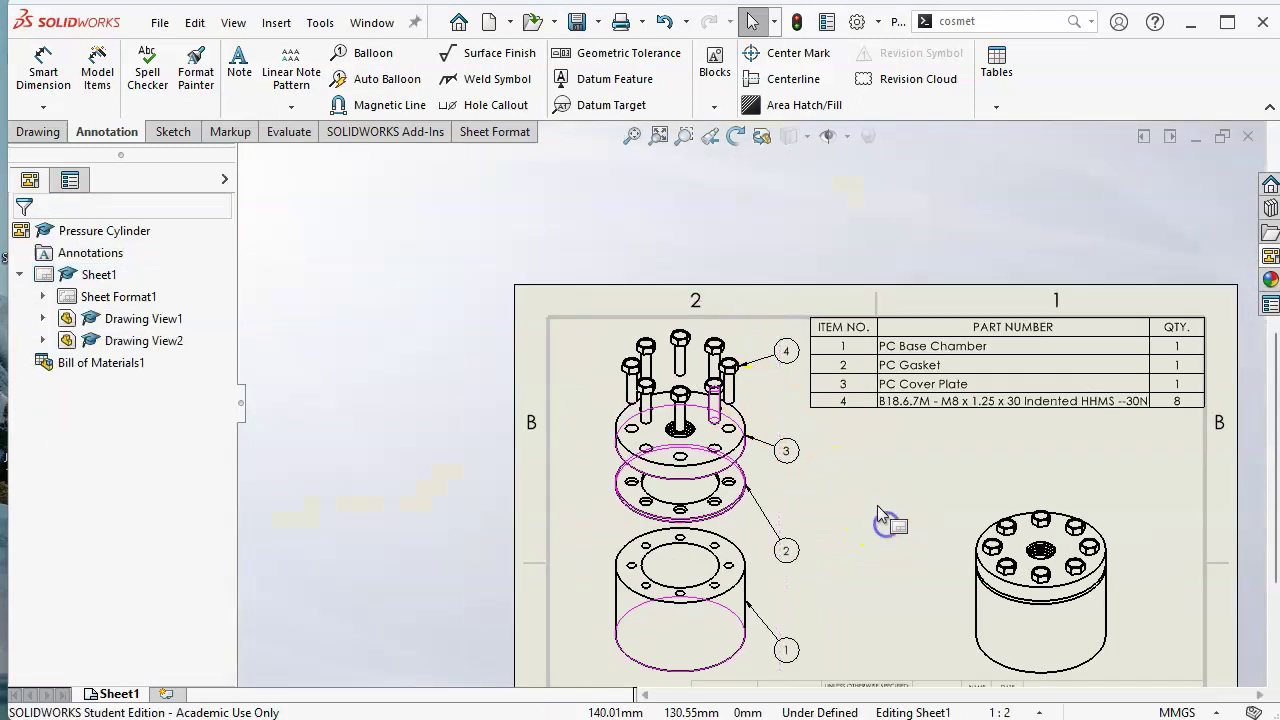
scroll(875, 520, down, 2)
scroll(760, 525, up, 2)
click(615, 500)
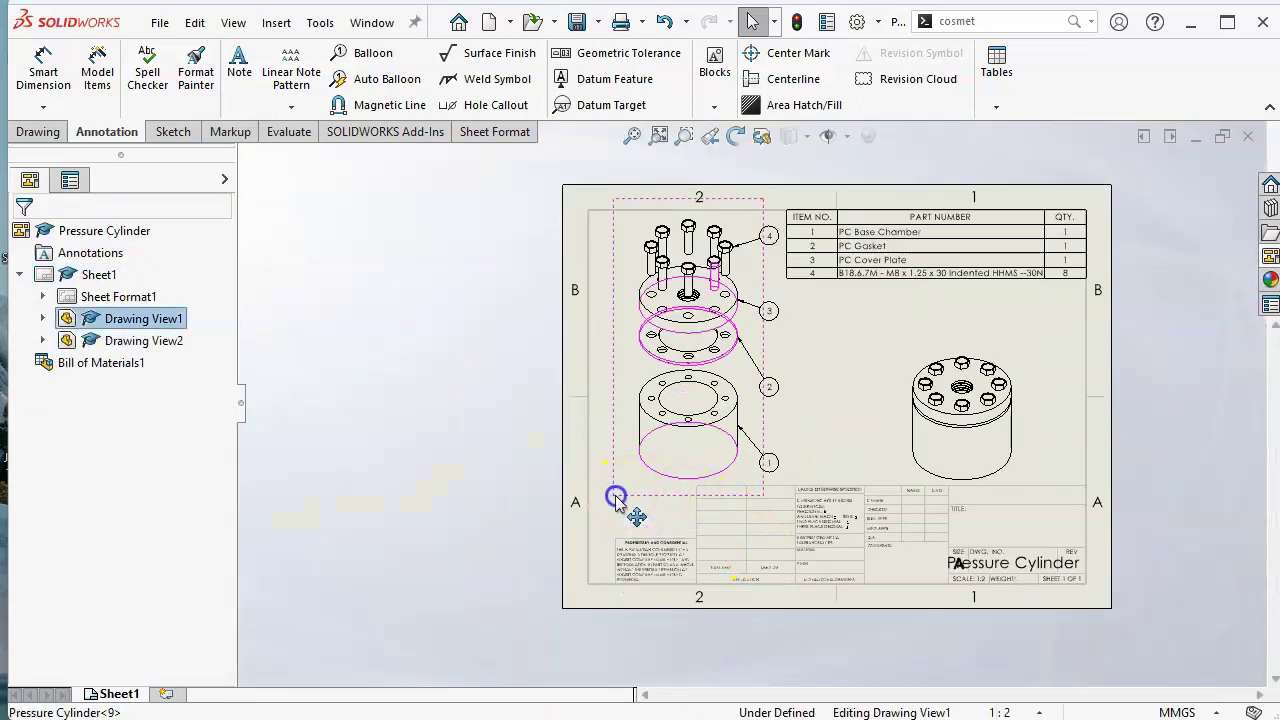
drag(620, 500, 607, 500)
click(814, 415)
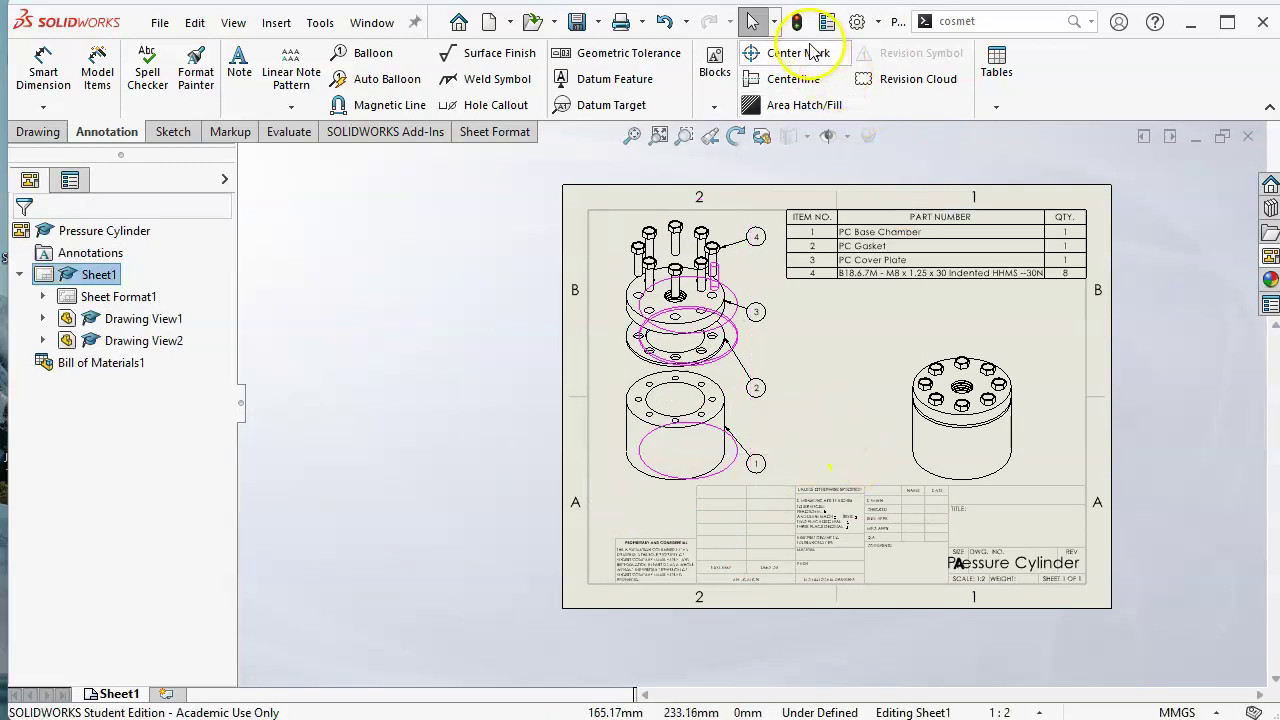
scroll(1012, 345, up, 2)
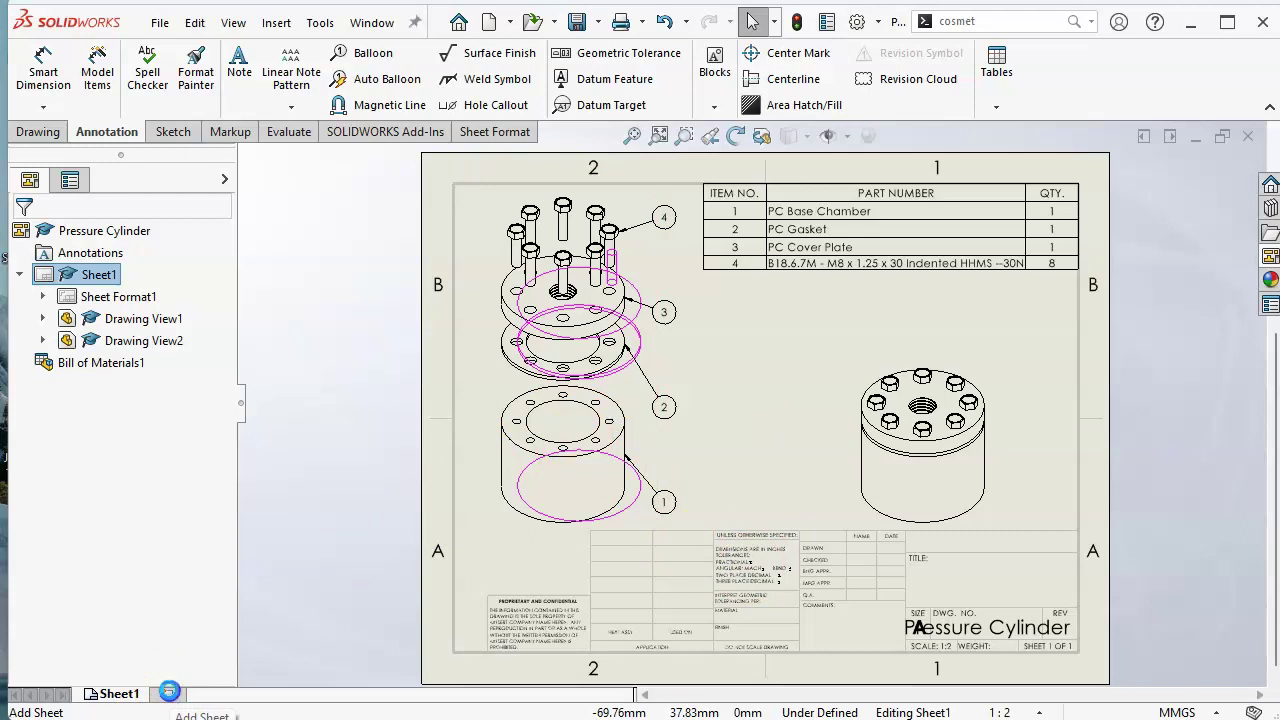
Add a blank Sheet2, then close the Pressure Cylinder assembly, PC Cover Plate and PC Gasket documents
click(169, 692)
click(594, 394)
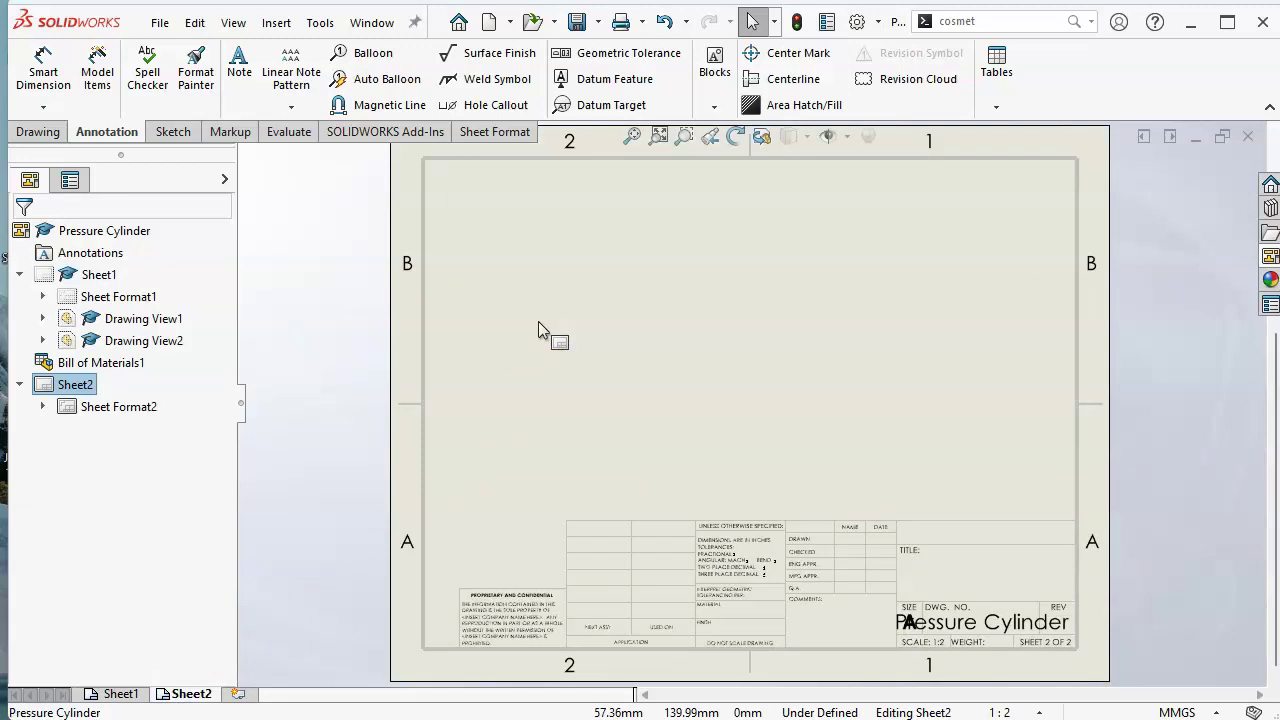
click(372, 23)
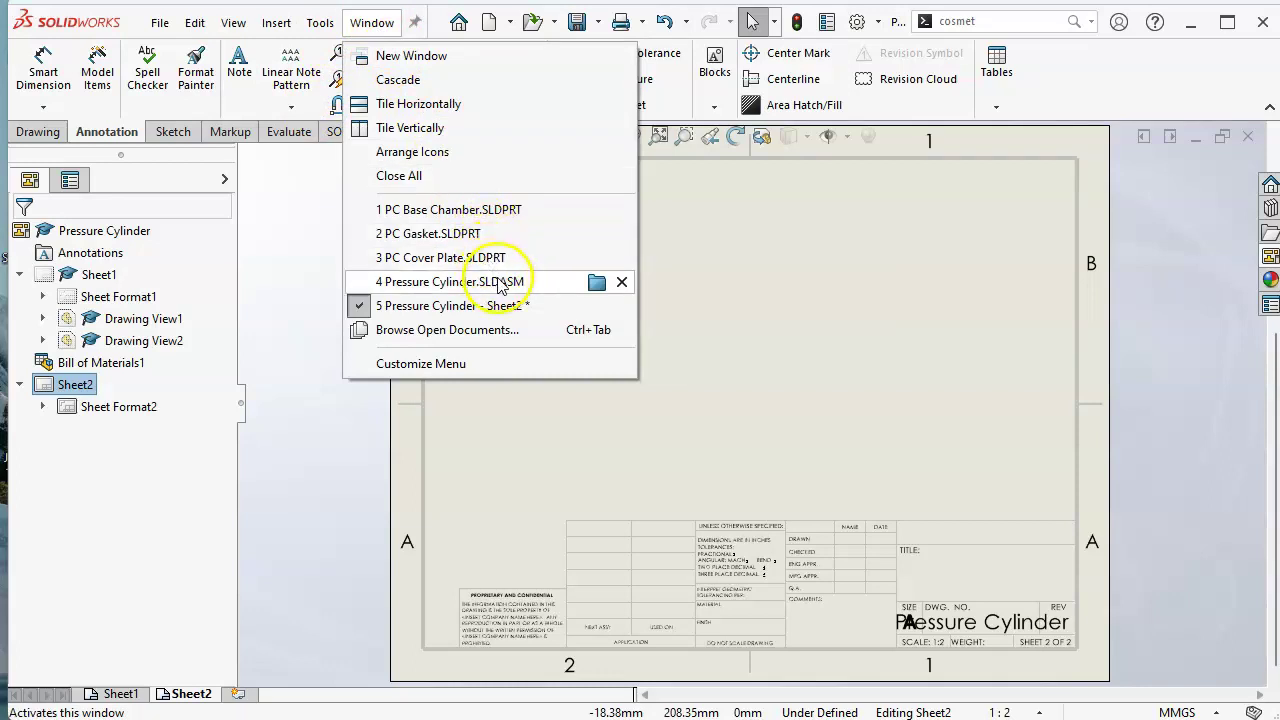
click(622, 282)
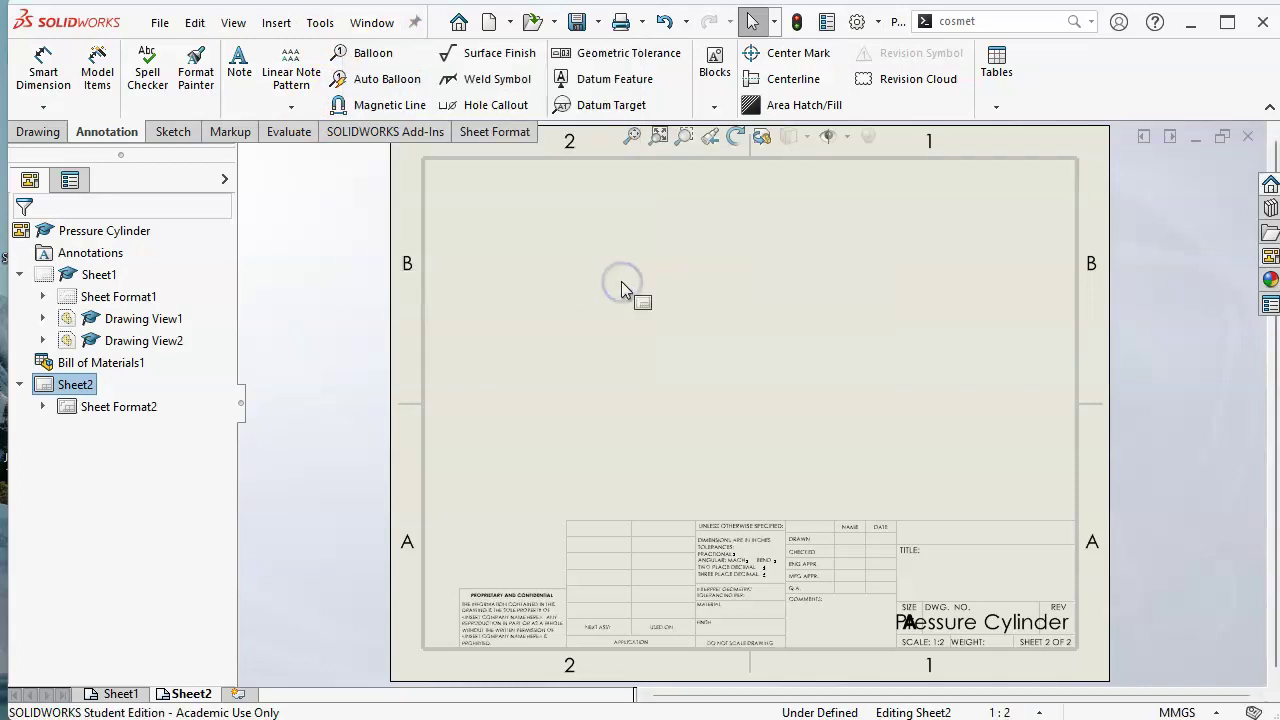
click(372, 23)
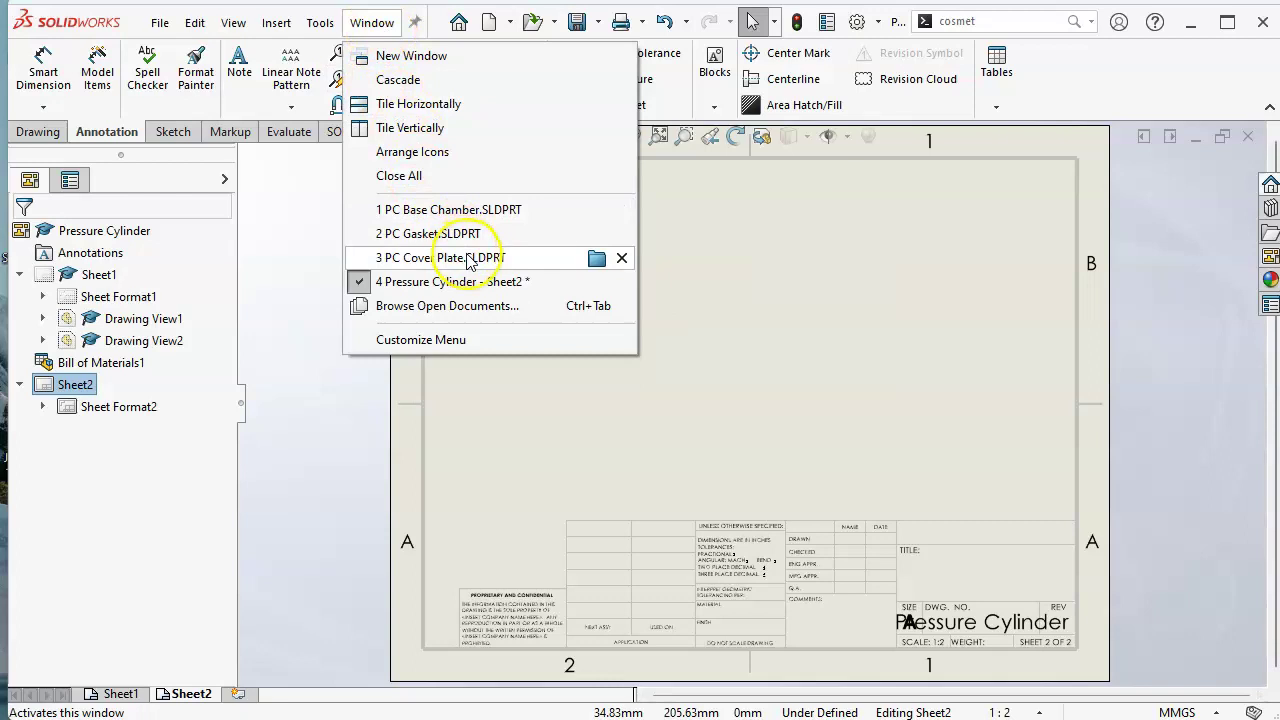
mouse_move(469, 262)
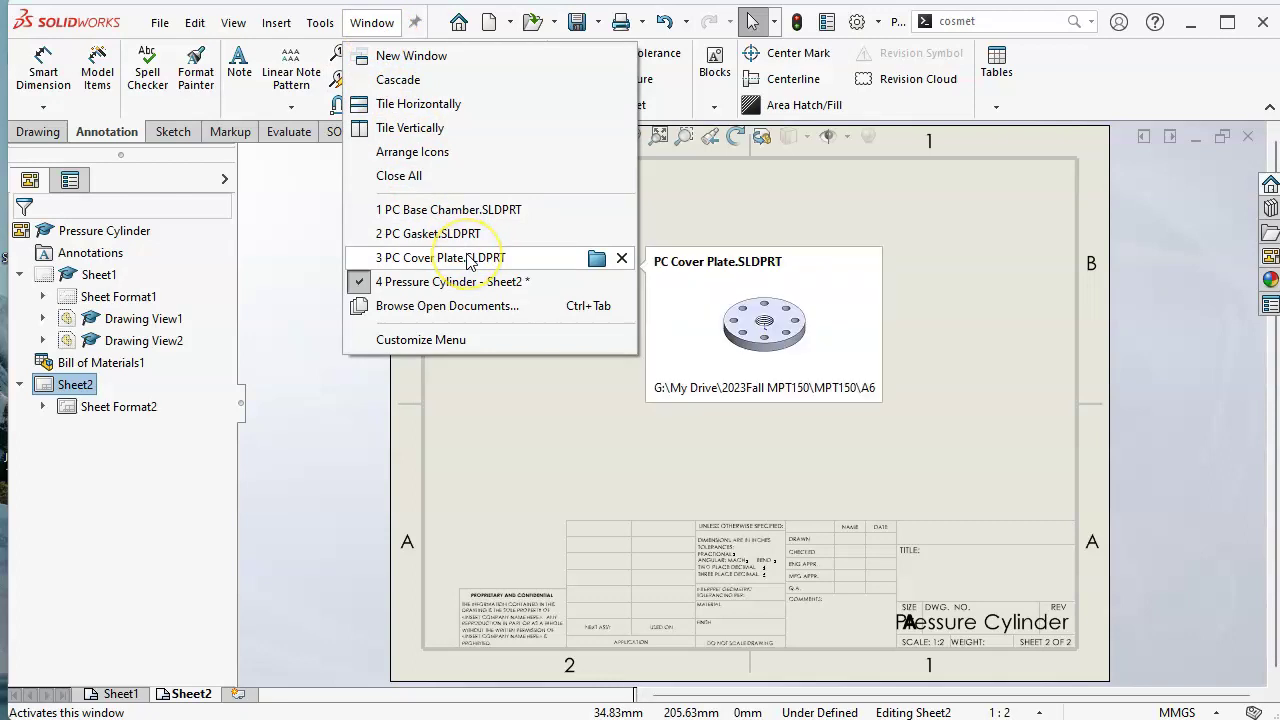
click(622, 259)
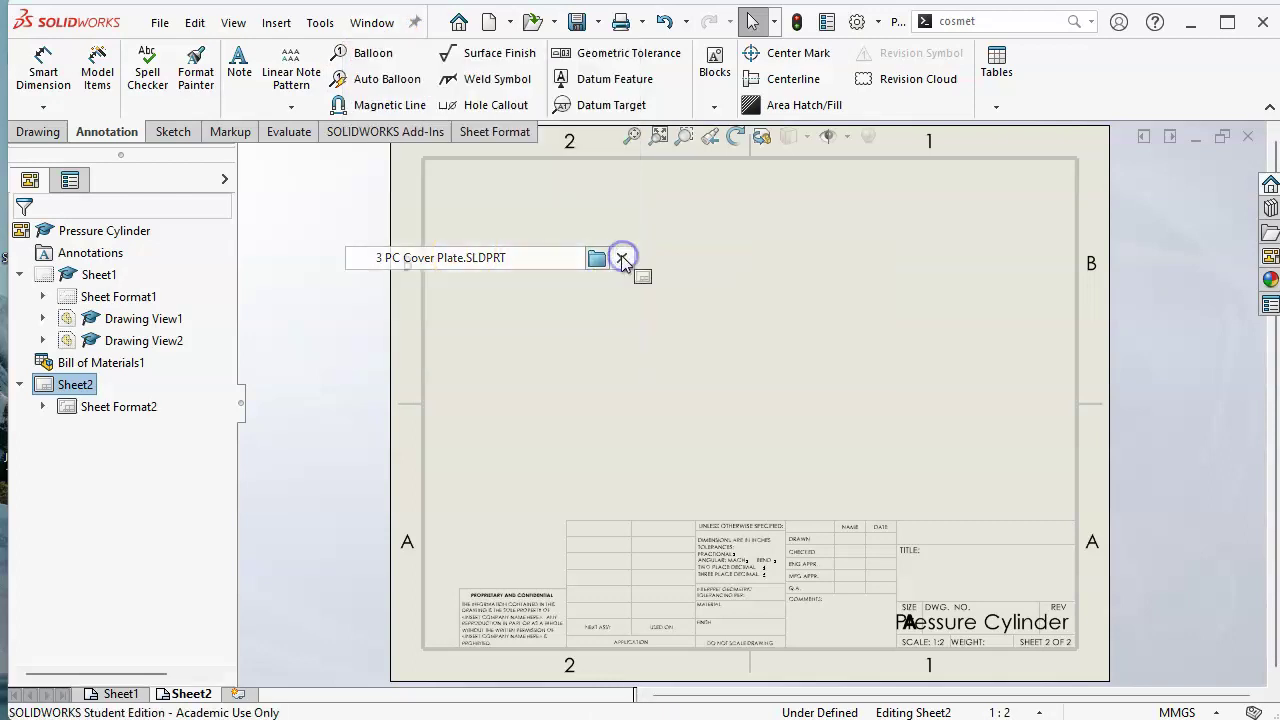
click(370, 23)
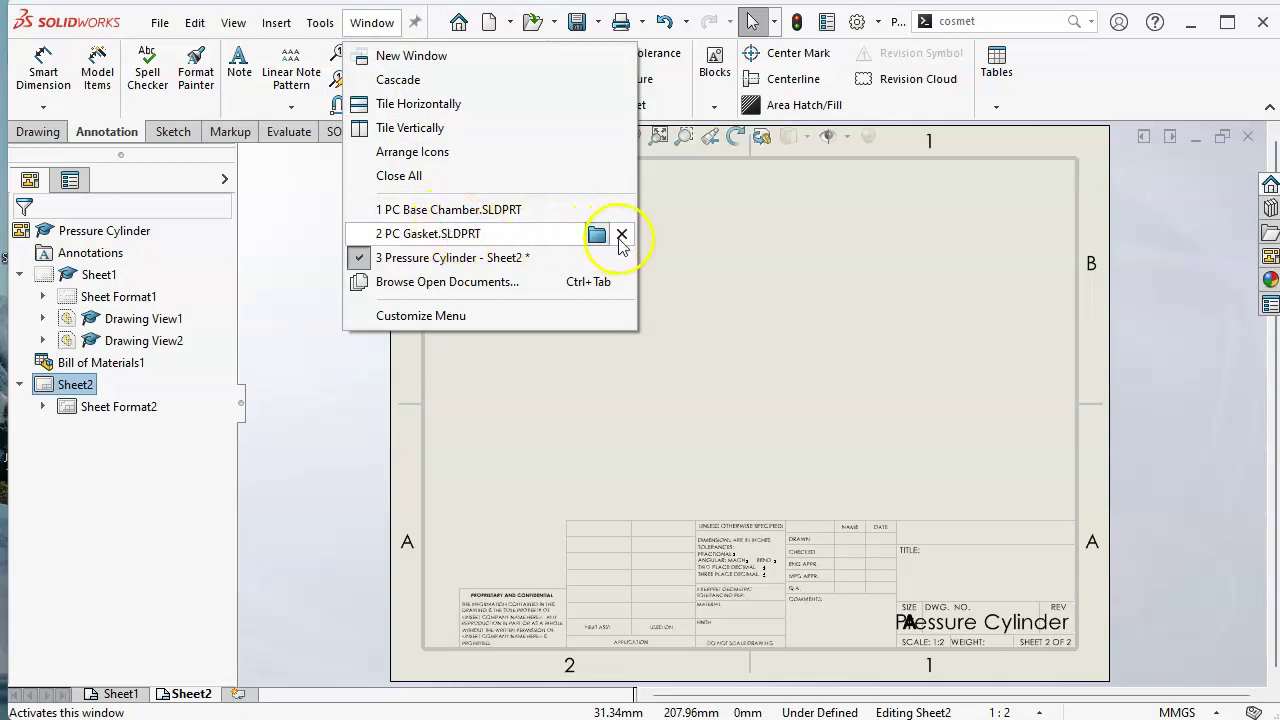
click(622, 233)
click(582, 266)
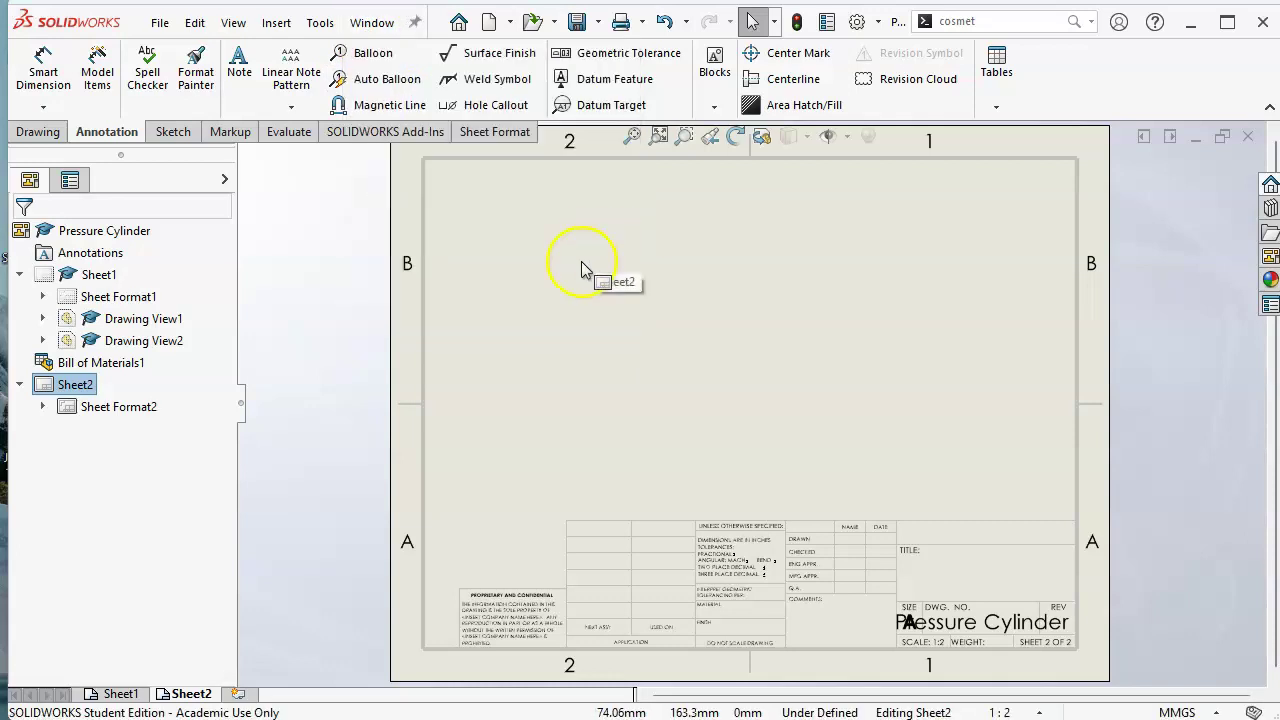
Open the View Palette, cancel browsing, and list the open files to preview PC Base Chamber
click(1268, 257)
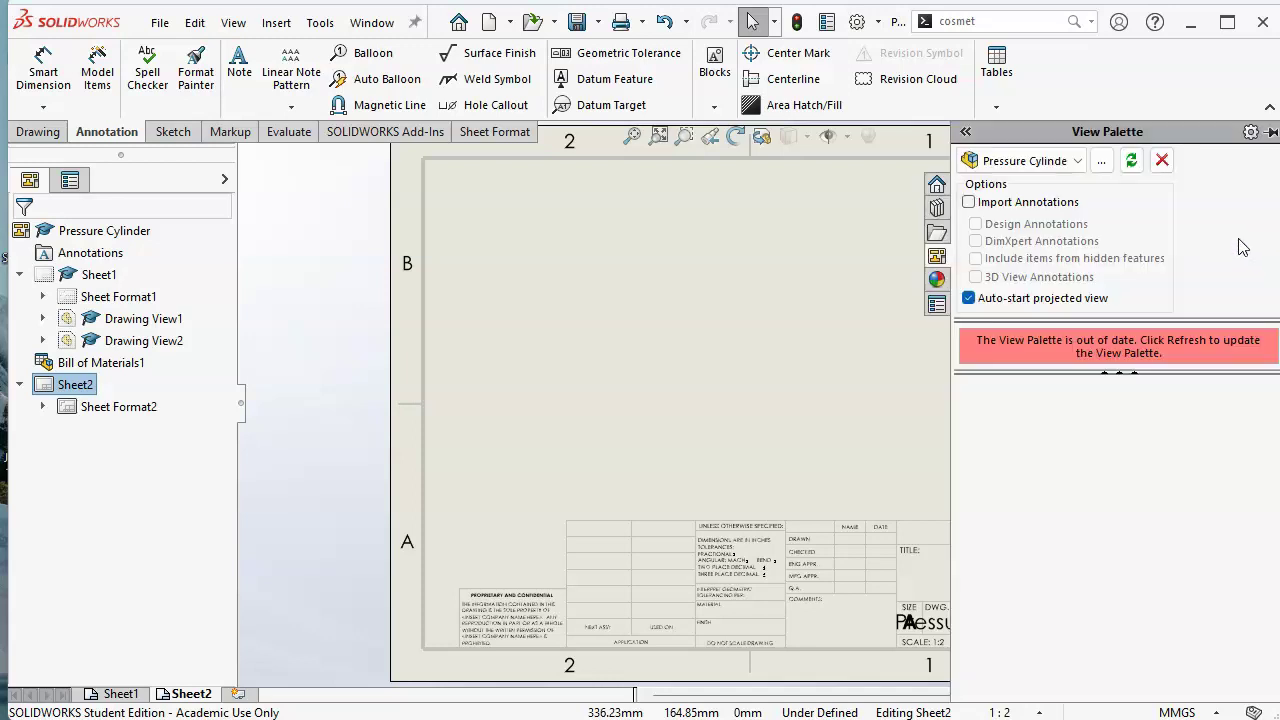
click(1101, 161)
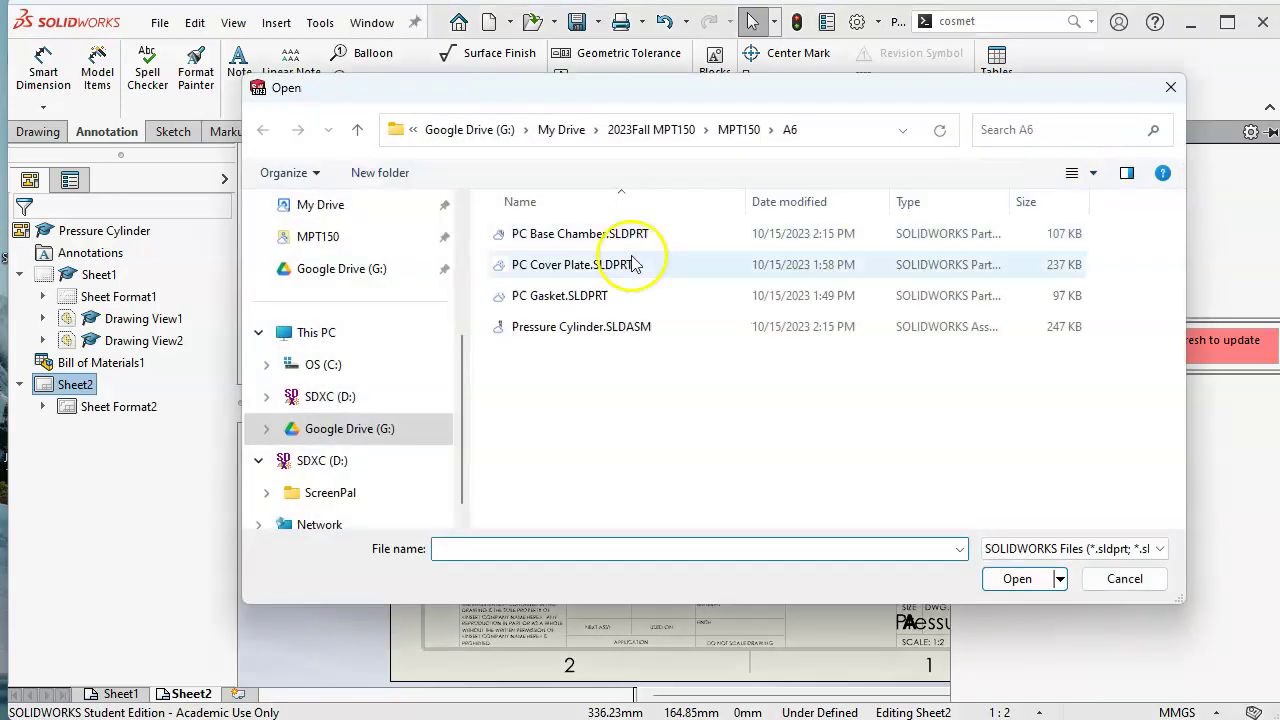
click(1122, 580)
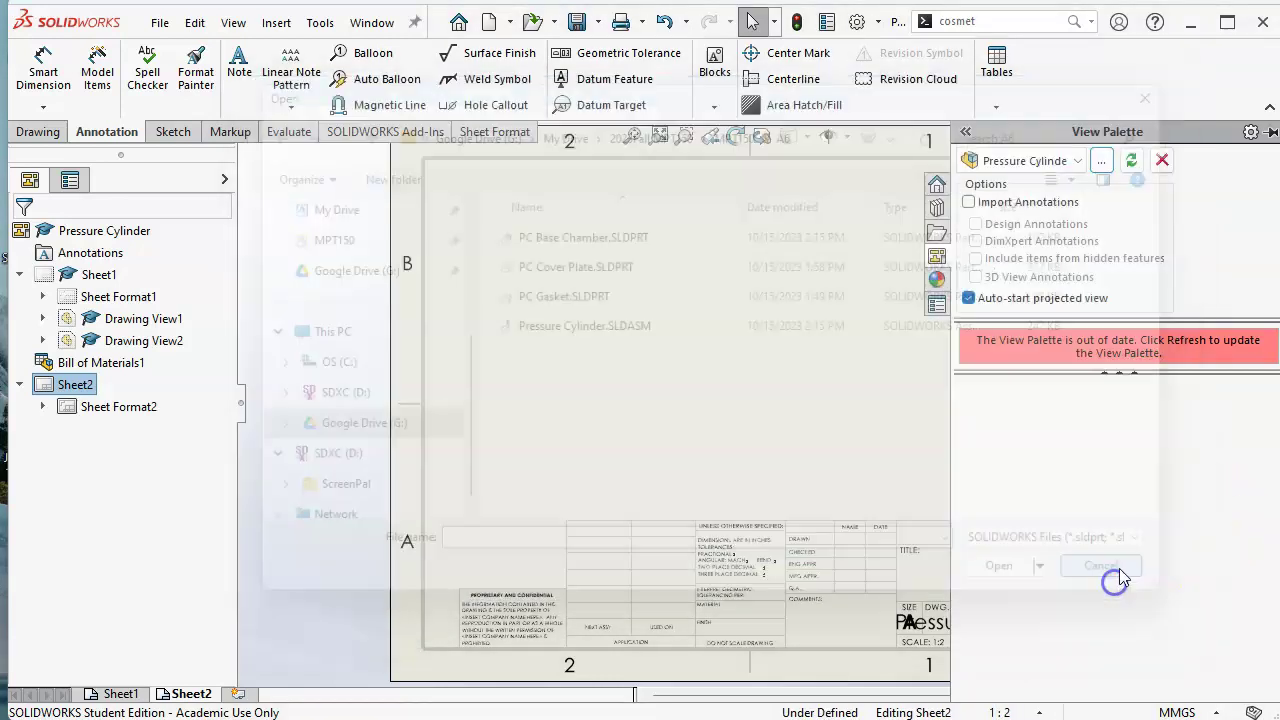
click(934, 231)
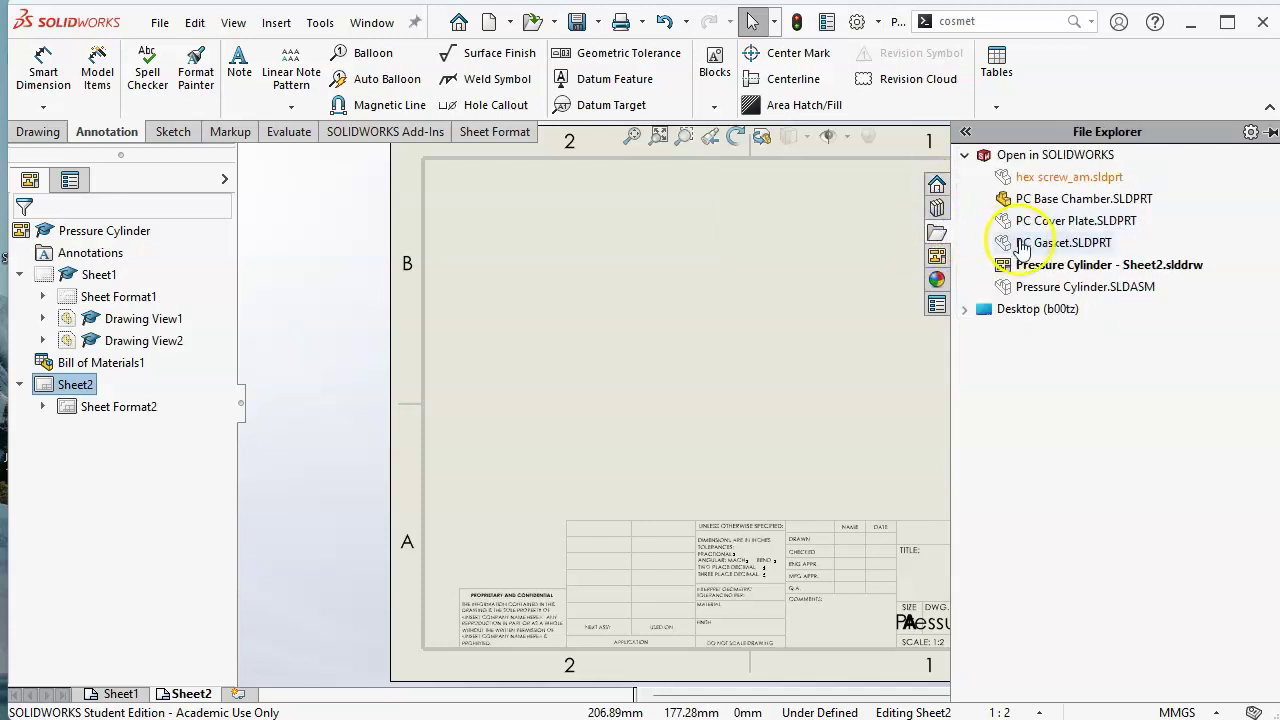
mouse_move(1044, 184)
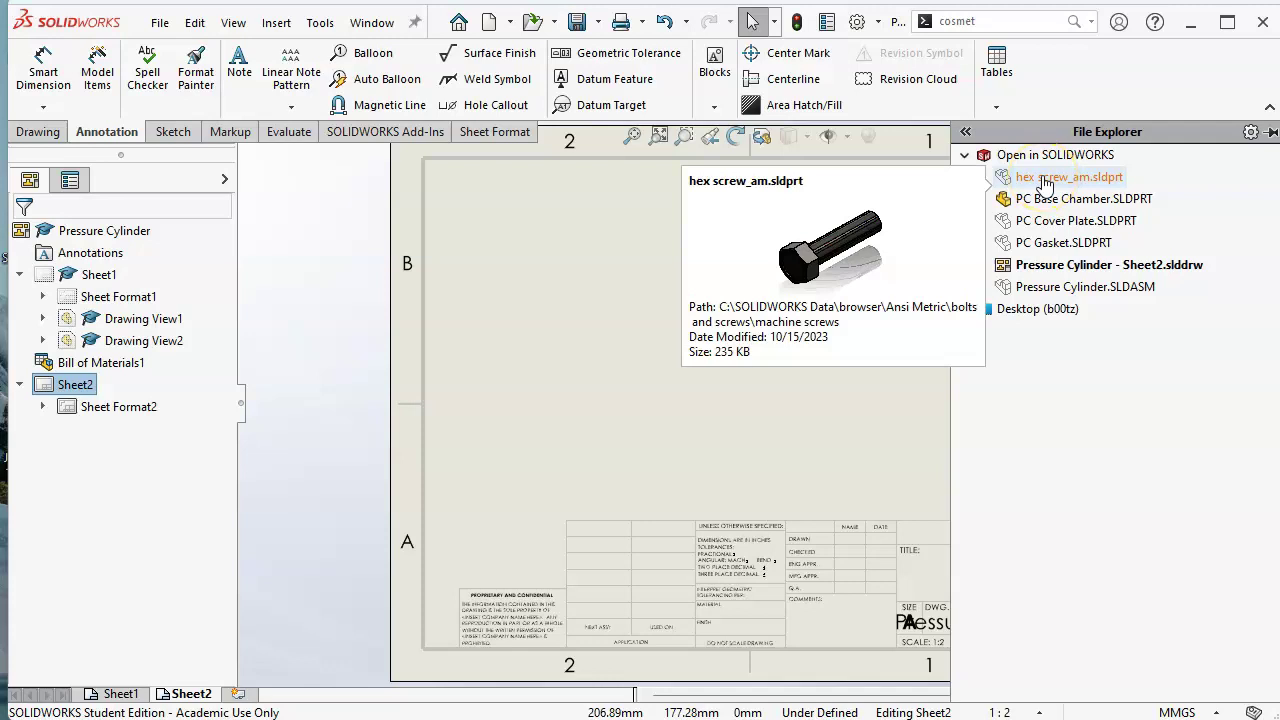
click(1001, 188)
click(1026, 199)
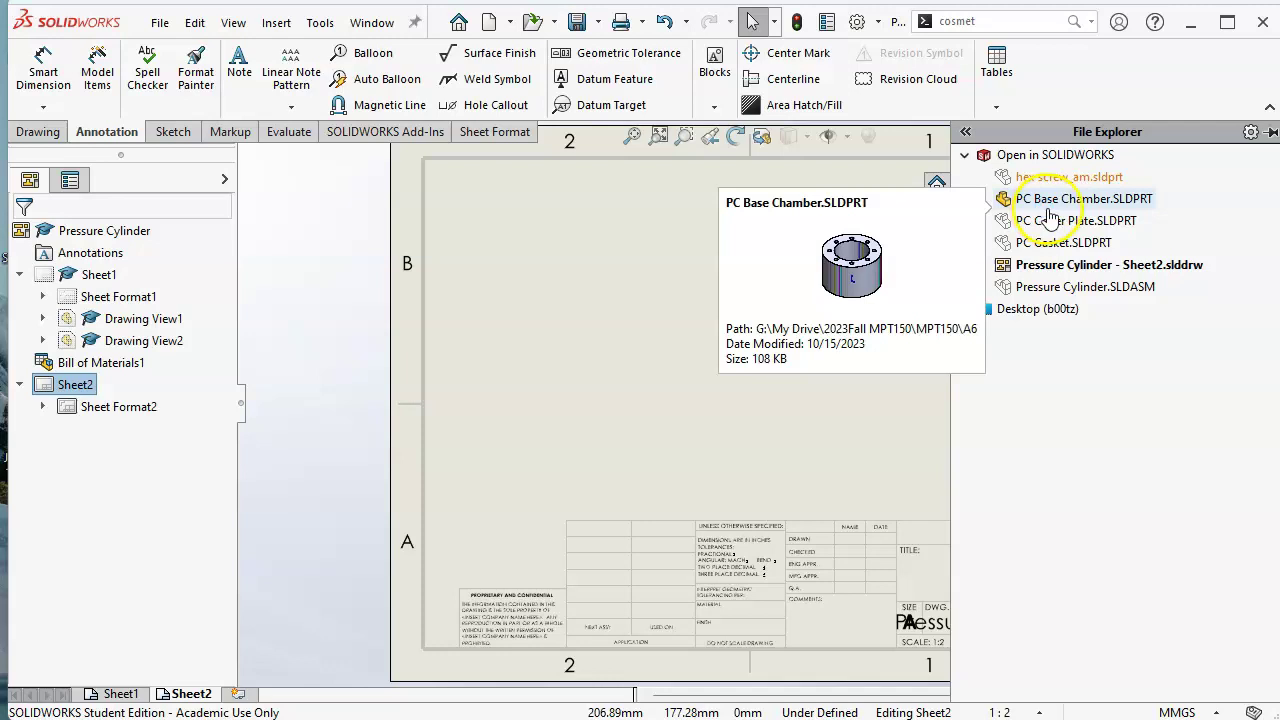
Drag PC Base Chamber.SLDPRT onto Sheet2 and create multiple standard views, including an isometric
drag(1056, 199, 600, 386)
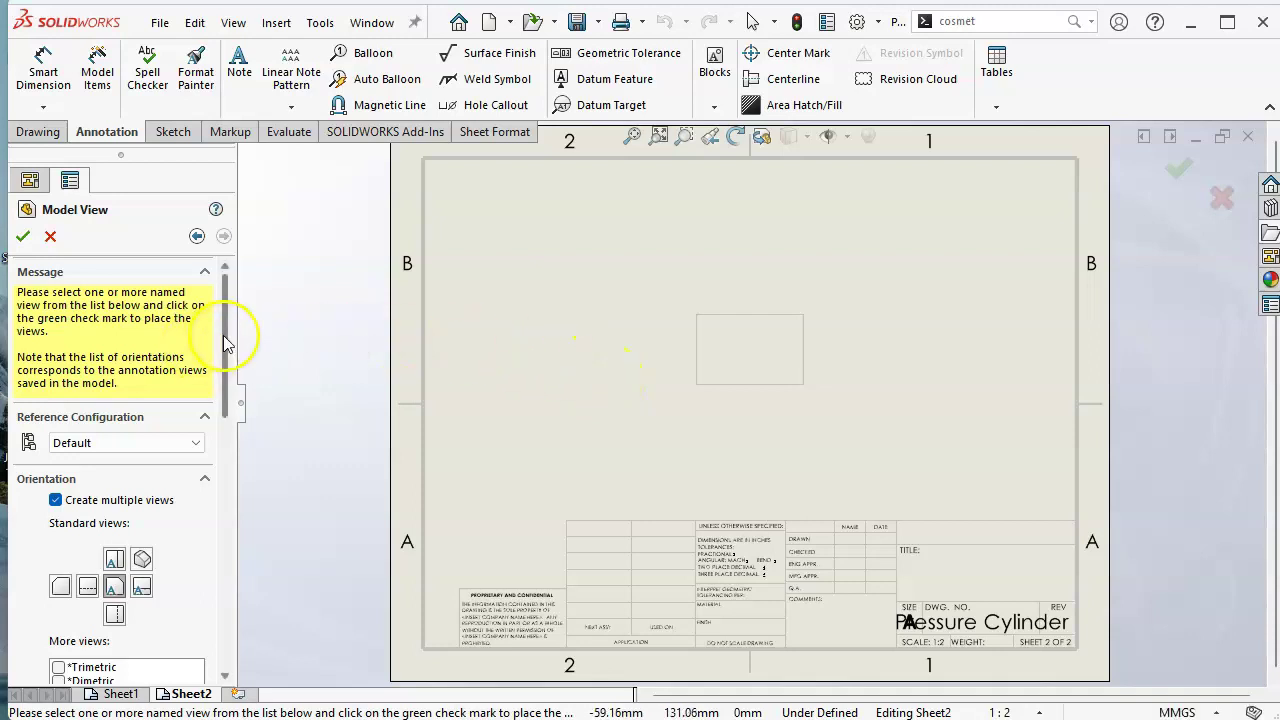
drag(227, 343, 229, 409)
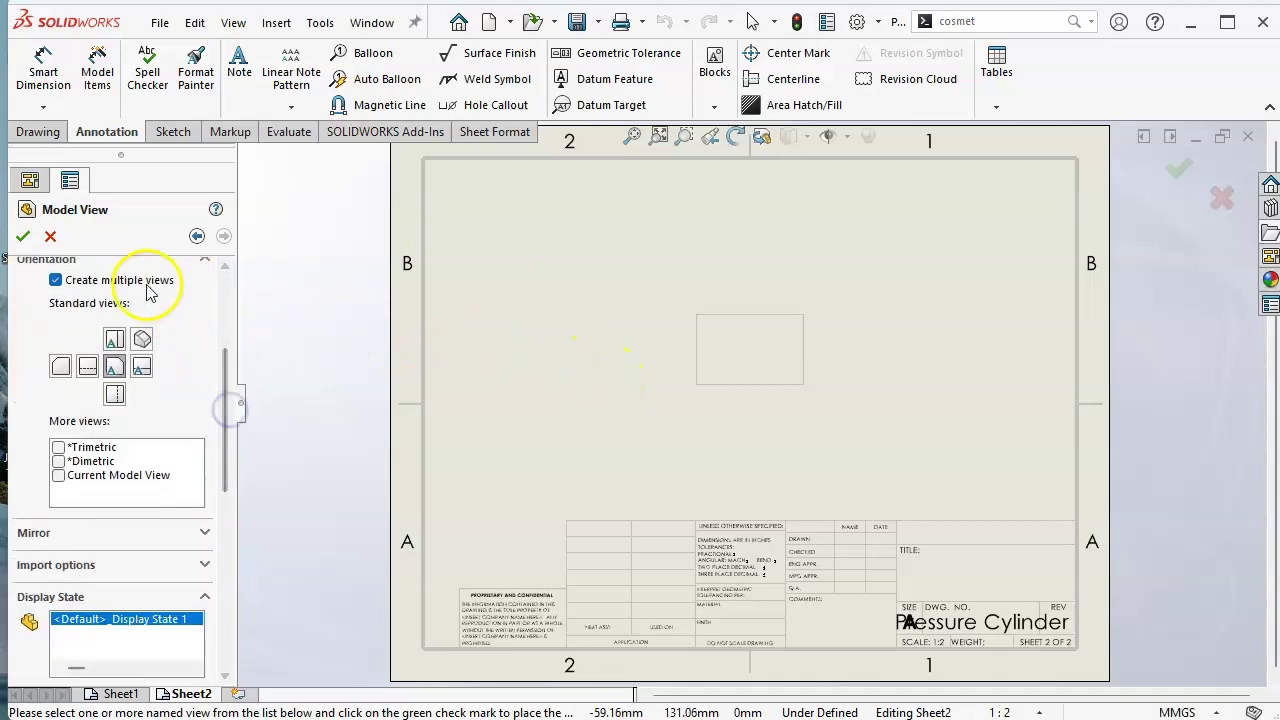
click(141, 339)
click(142, 368)
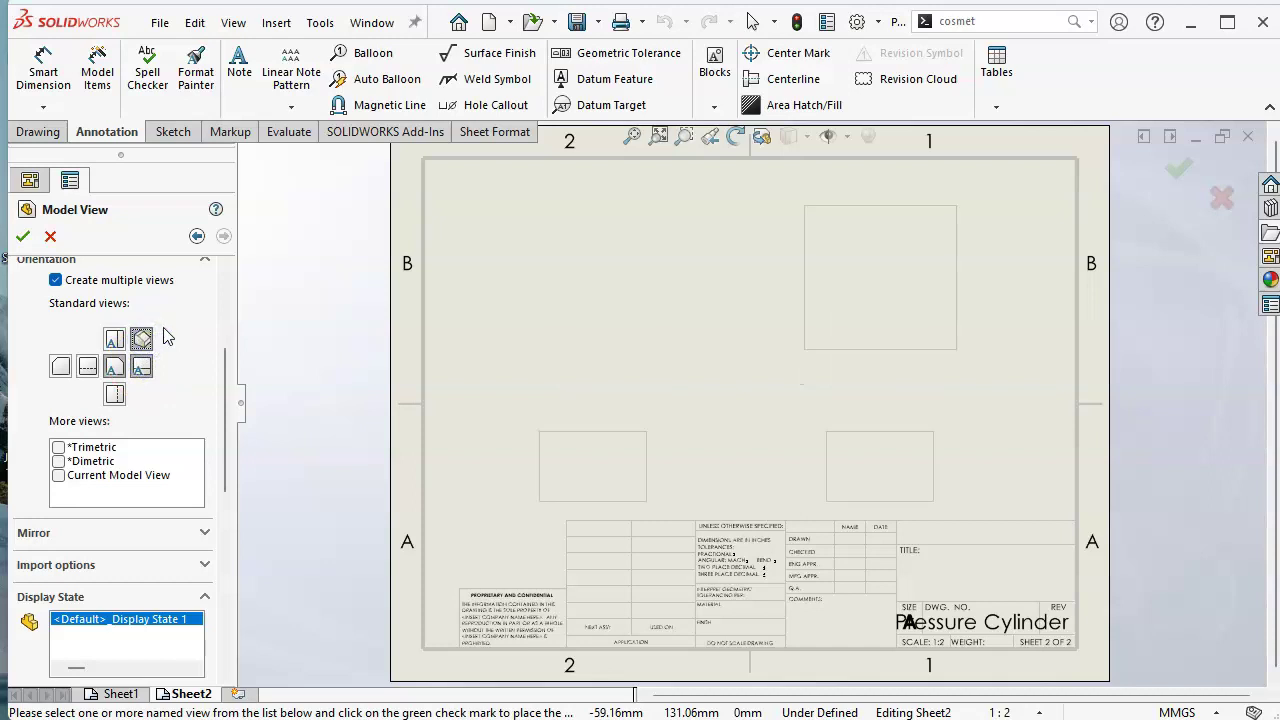
click(113, 343)
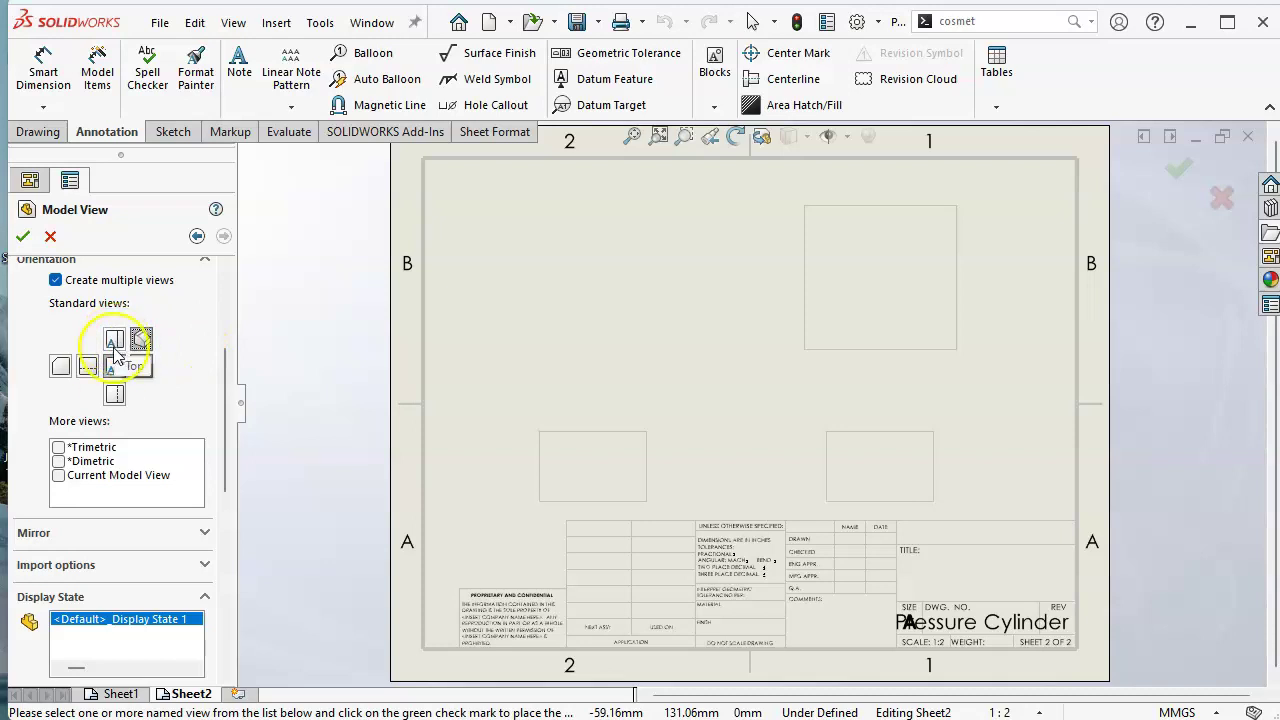
click(22, 238)
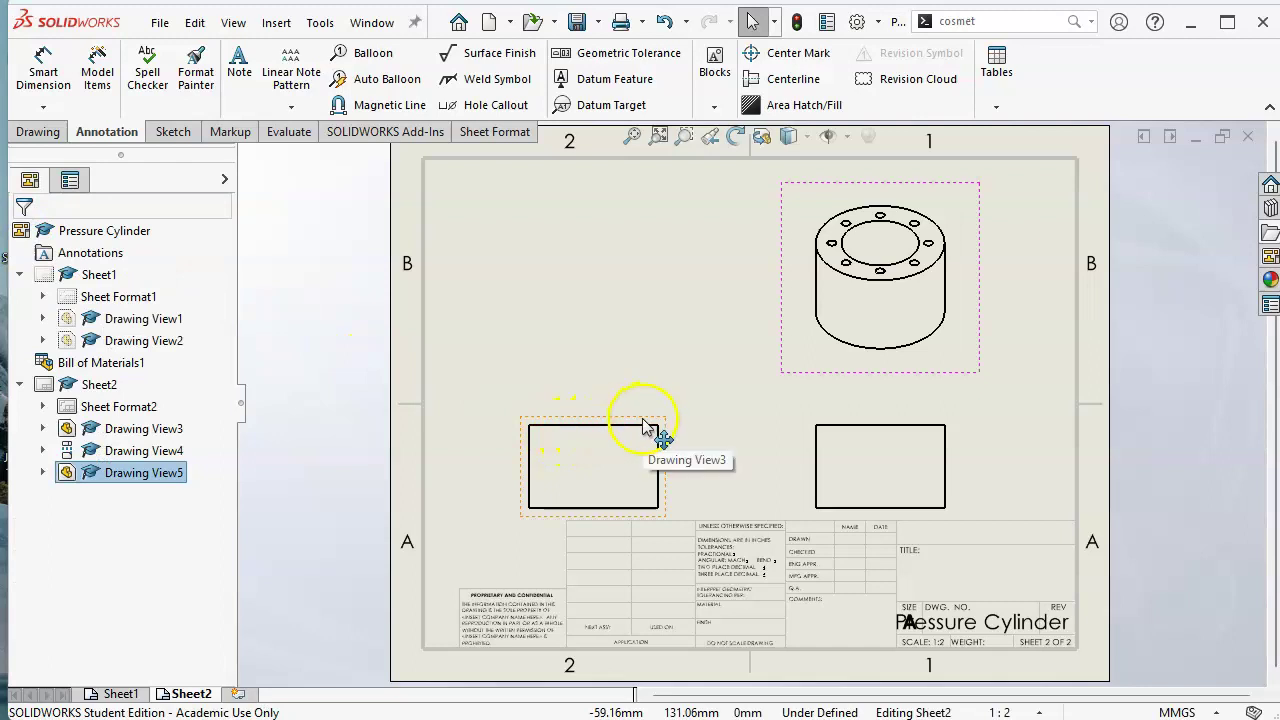
Reorient the lower-left view to Top and move the isometric view to the top-right corner
click(636, 413)
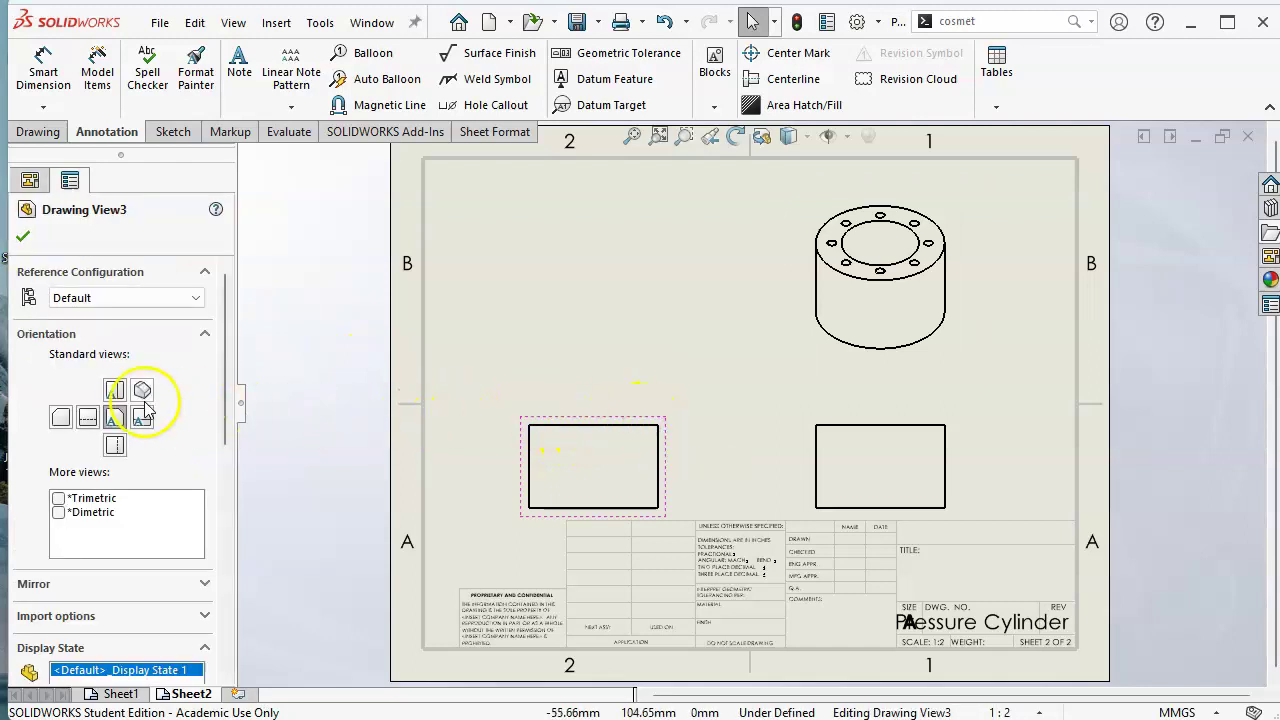
click(114, 390)
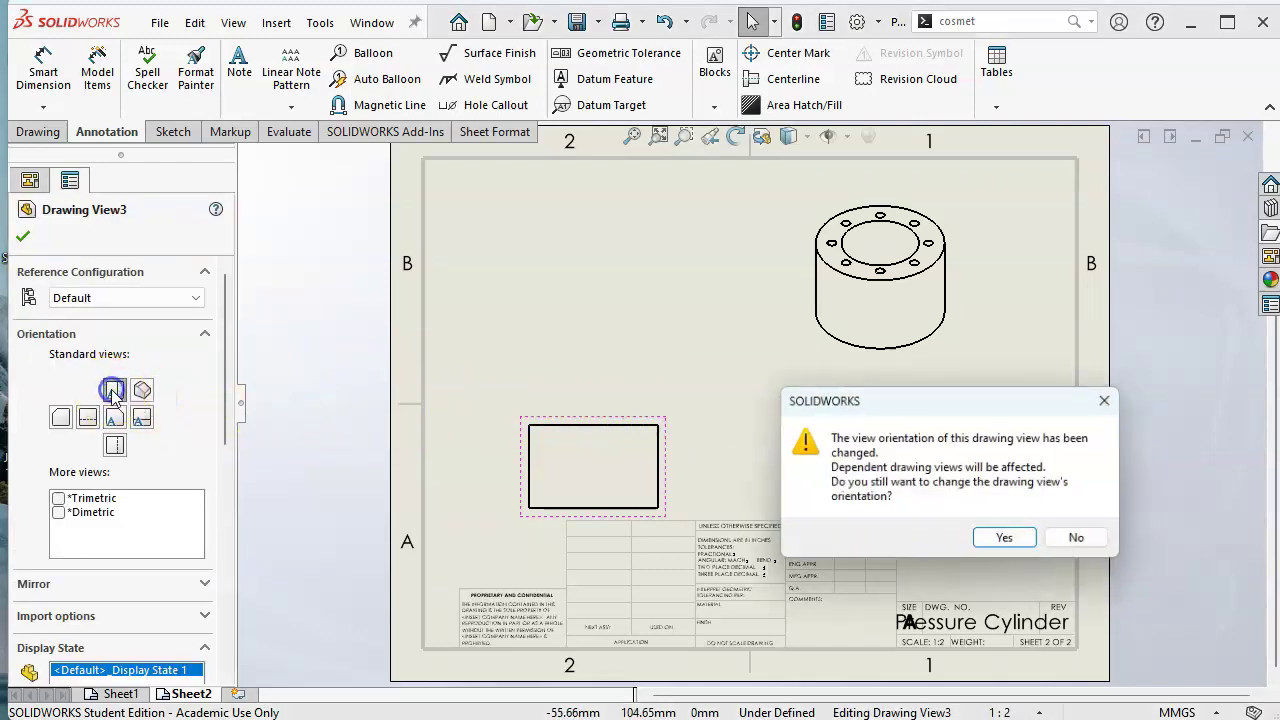
click(1004, 540)
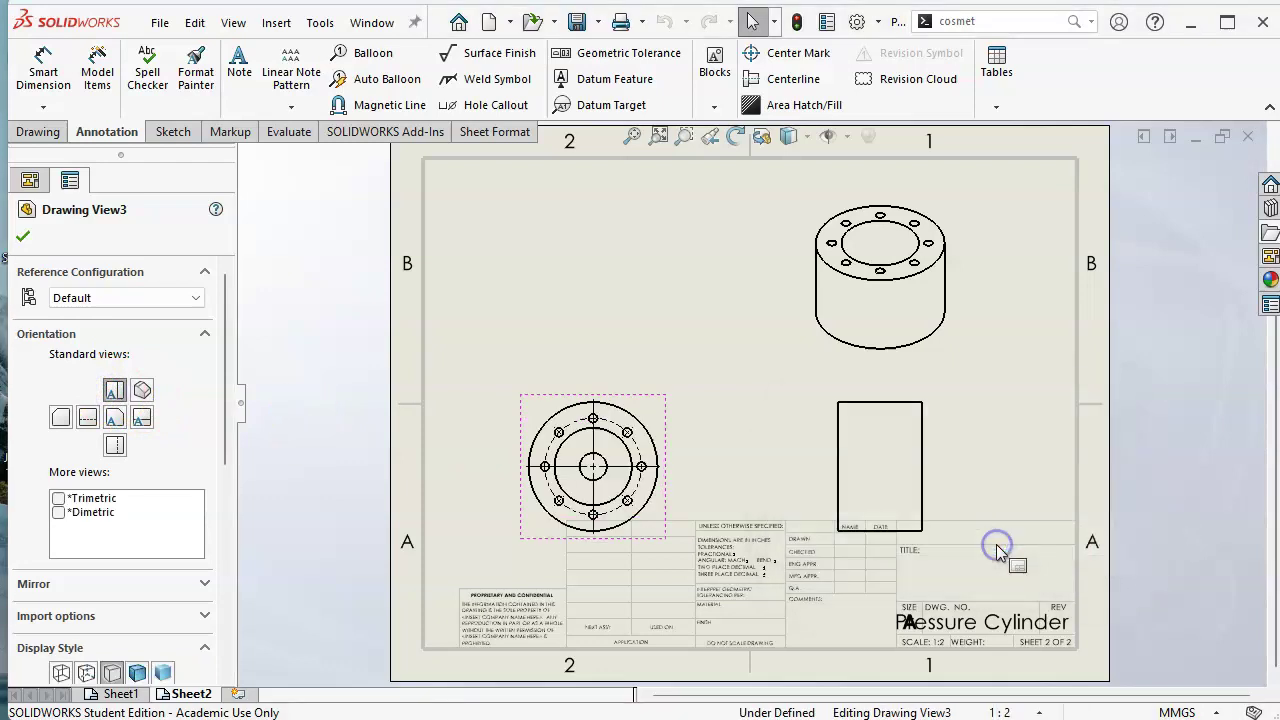
drag(652, 398, 688, 343)
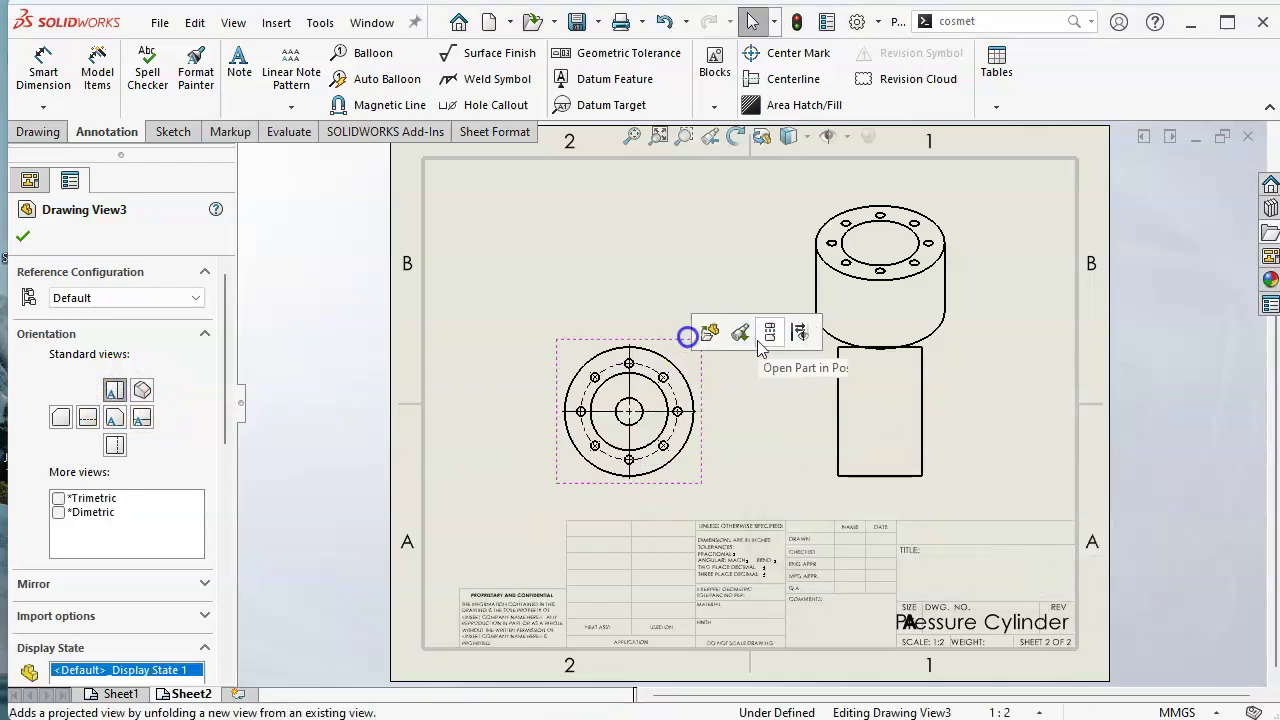
drag(985, 320, 1090, 288)
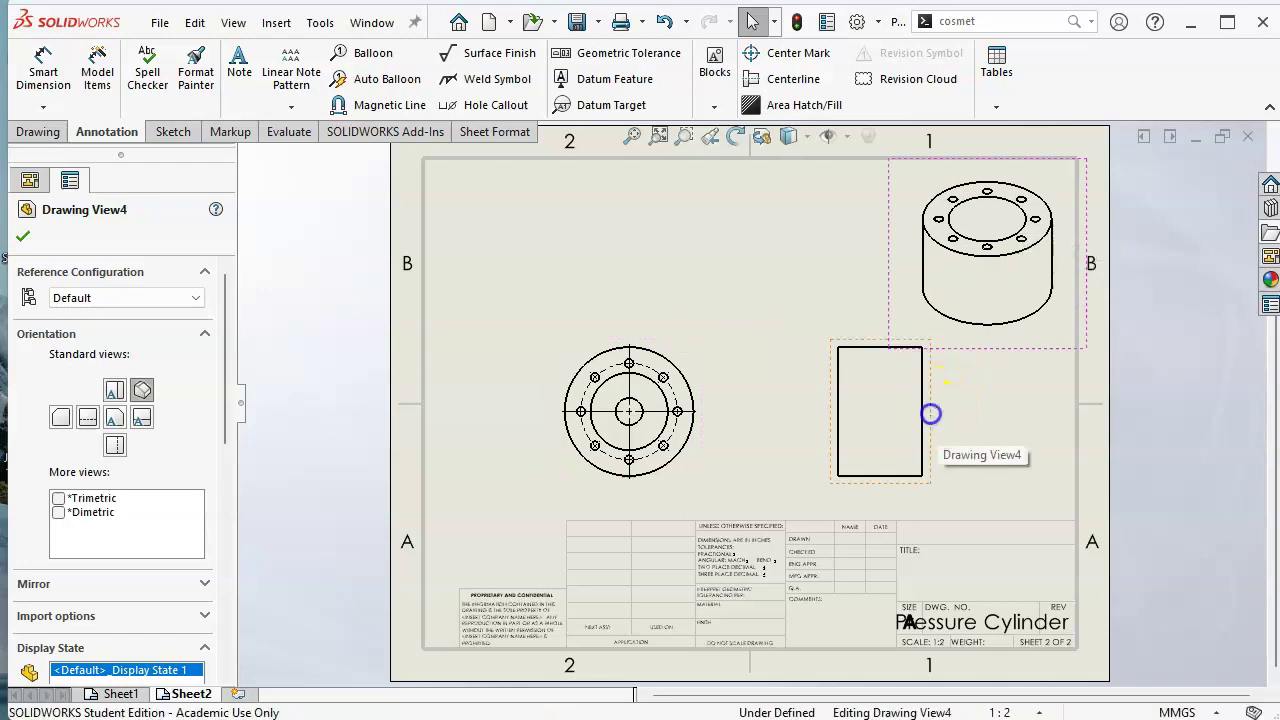
Delete the rectangular right-side view and move the circular top view up and left
click(929, 412)
click(968, 507)
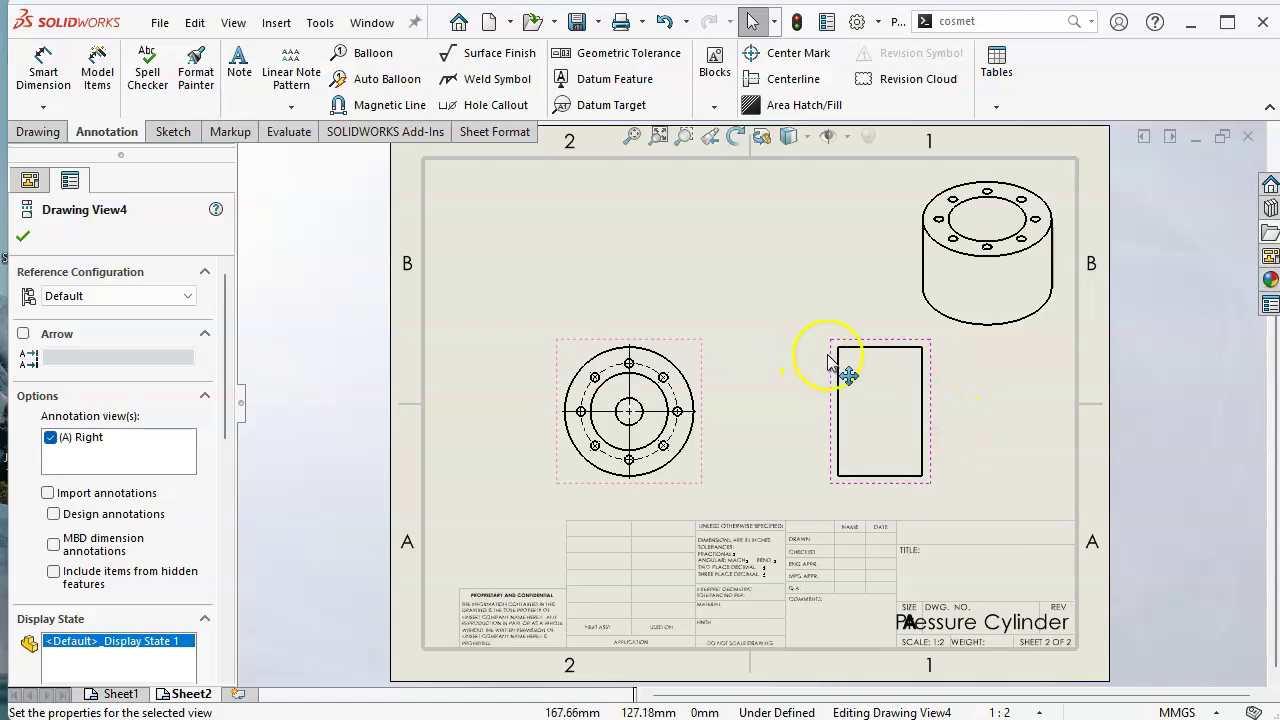
key(Delete)
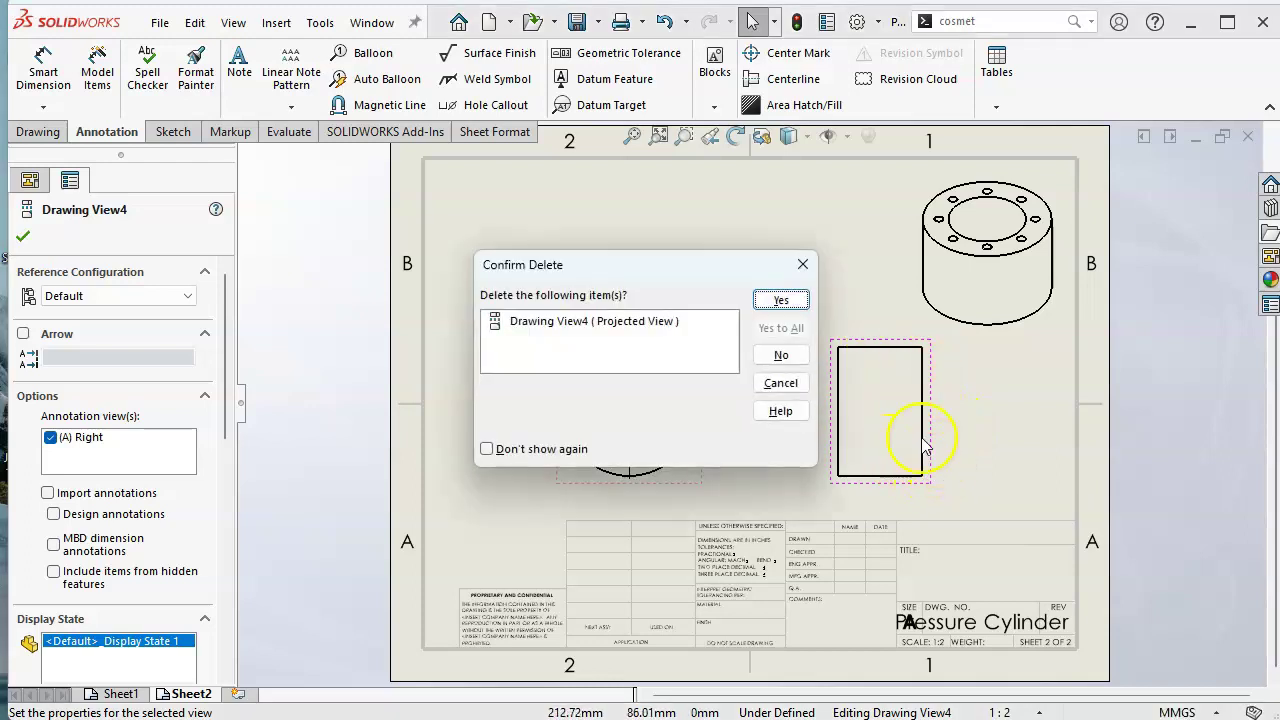
click(779, 300)
click(604, 482)
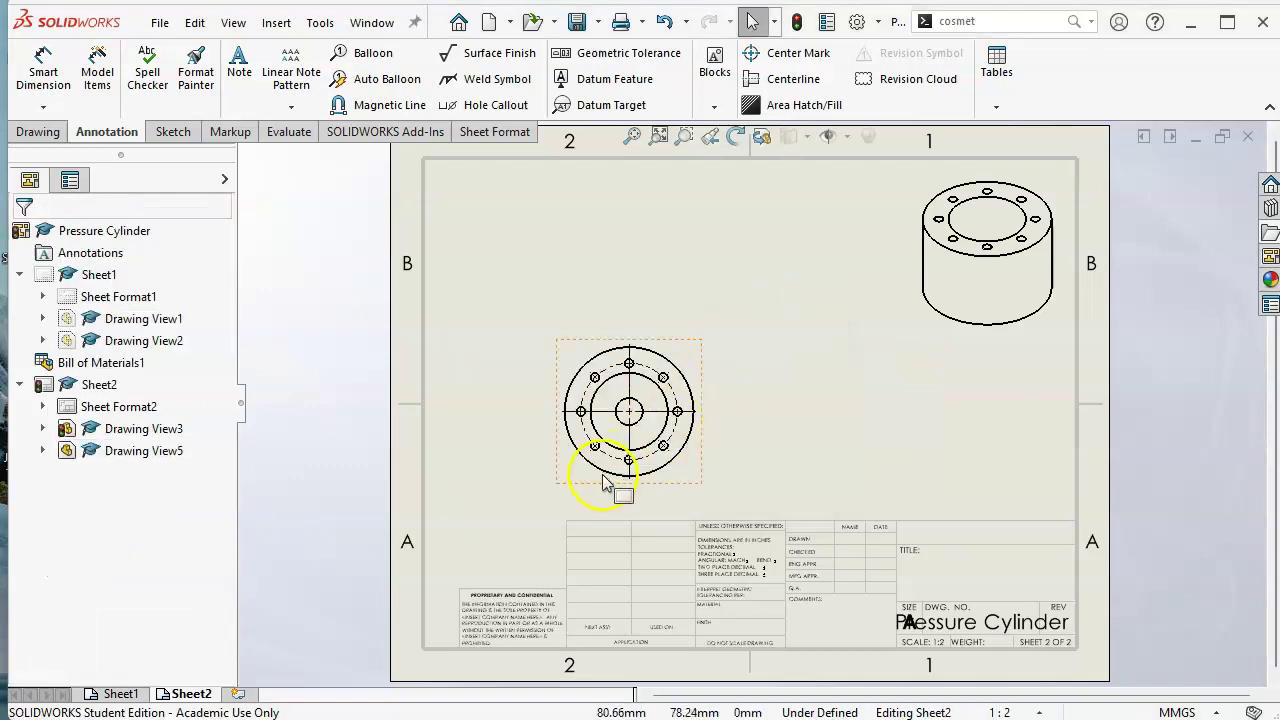
drag(707, 455, 651, 387)
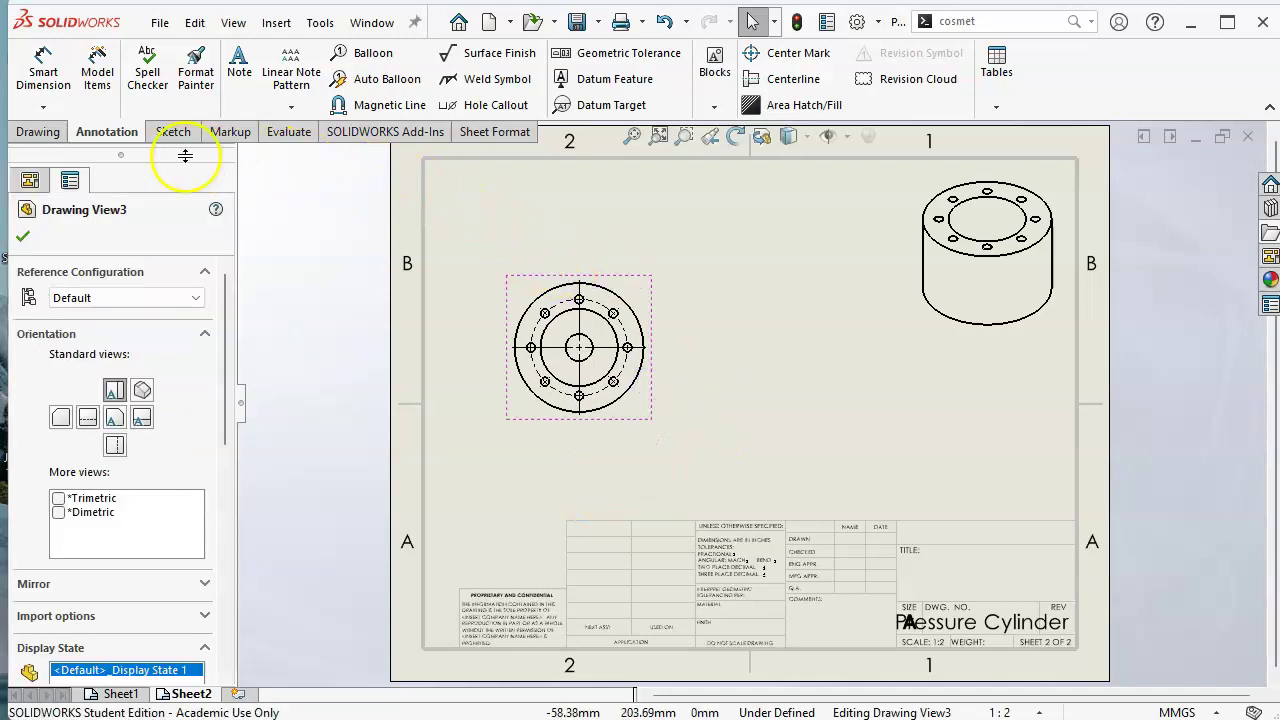
Create Section View A-A with a vertical cut through the circle centre, placed to its right
click(40, 132)
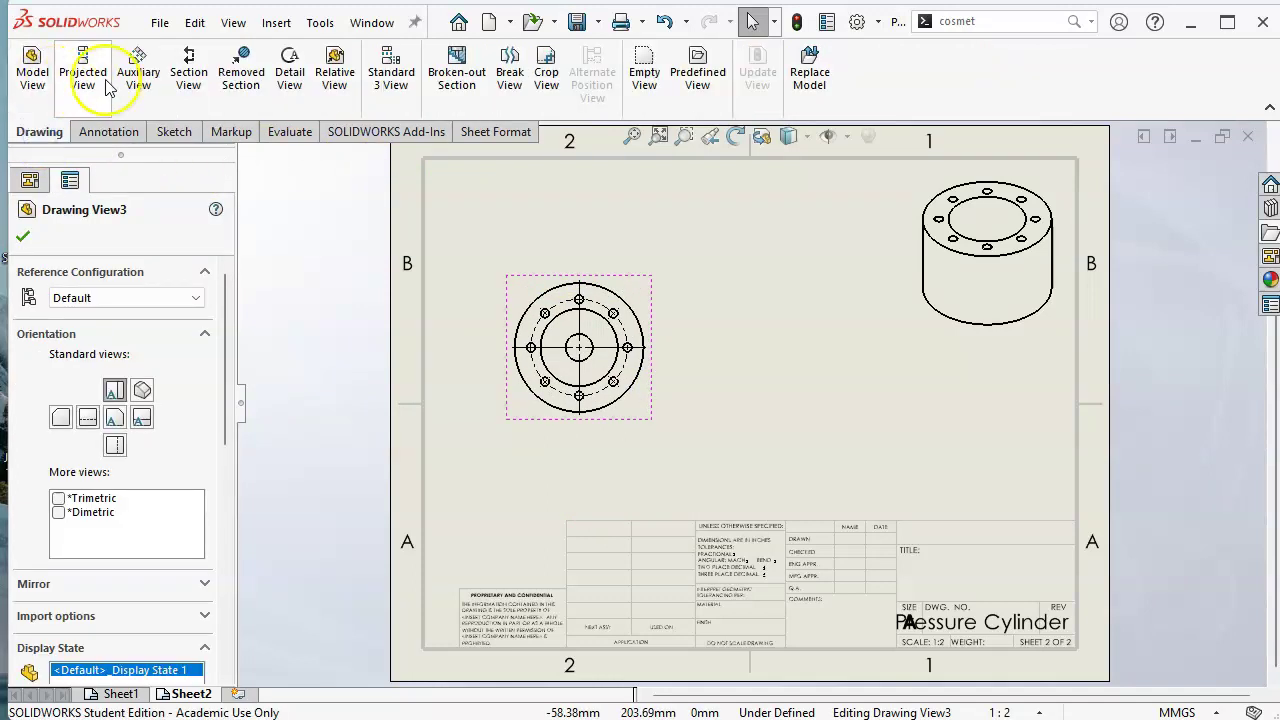
click(191, 82)
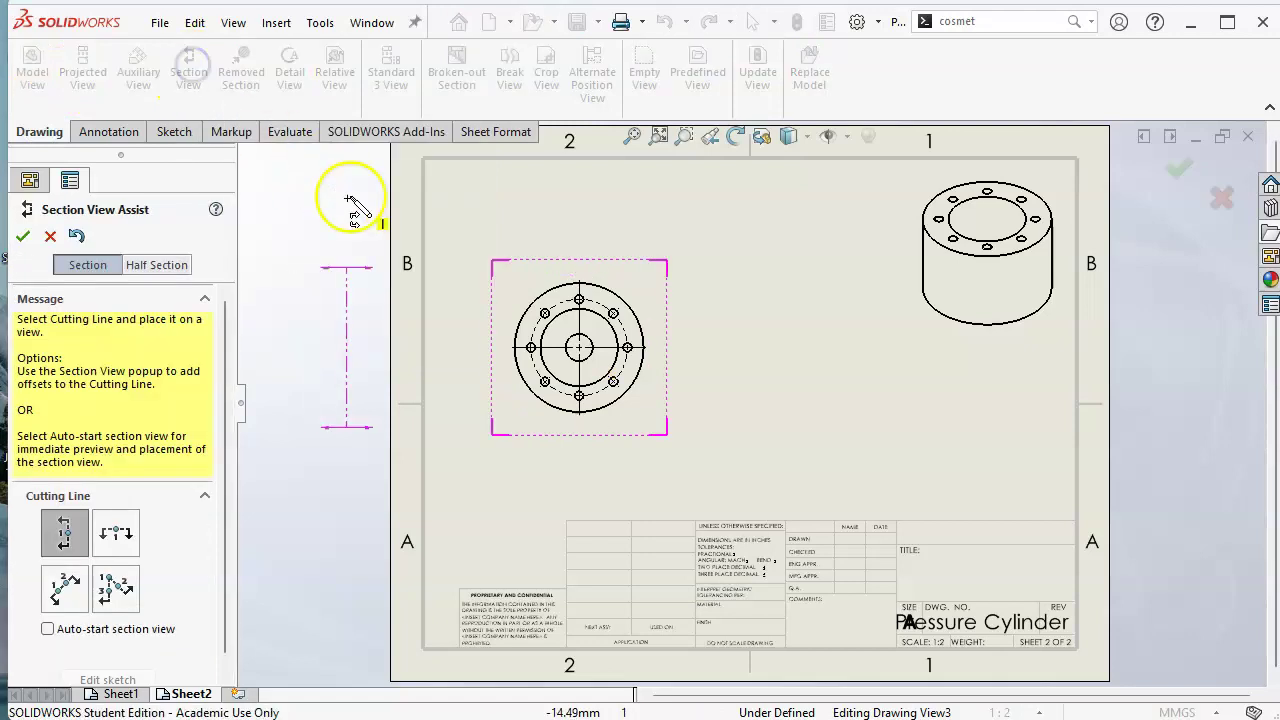
click(580, 348)
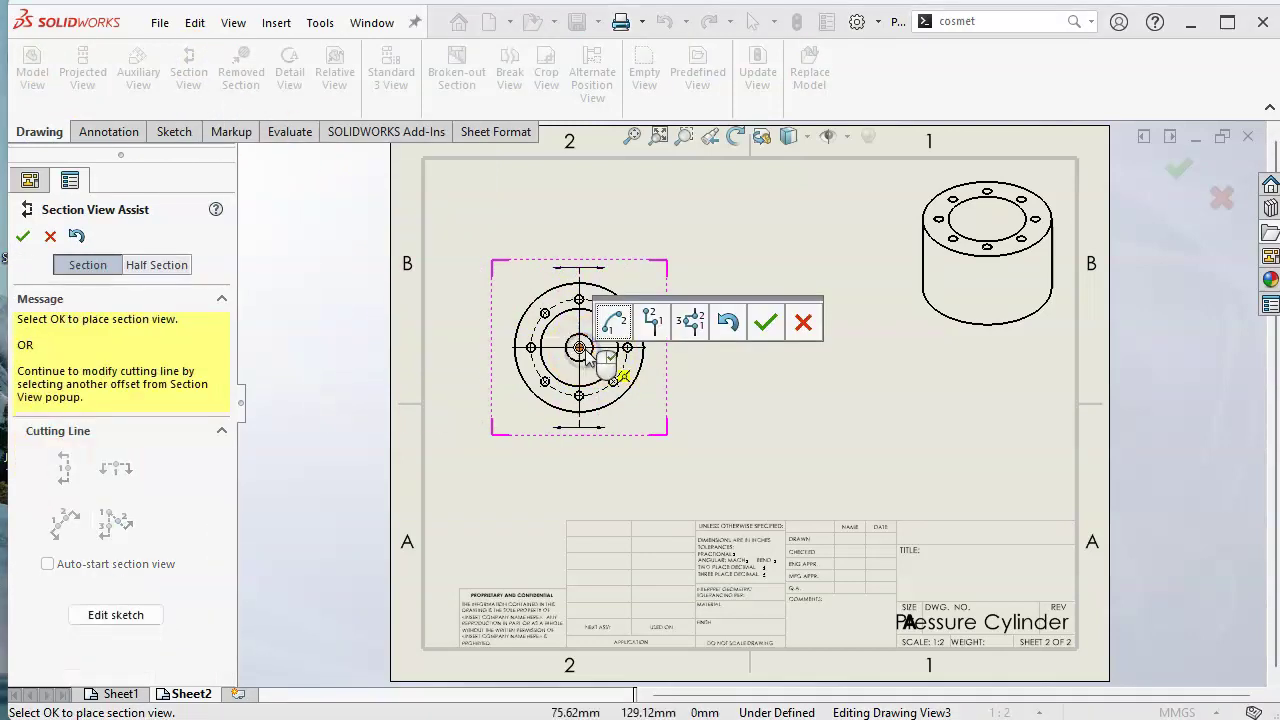
click(767, 322)
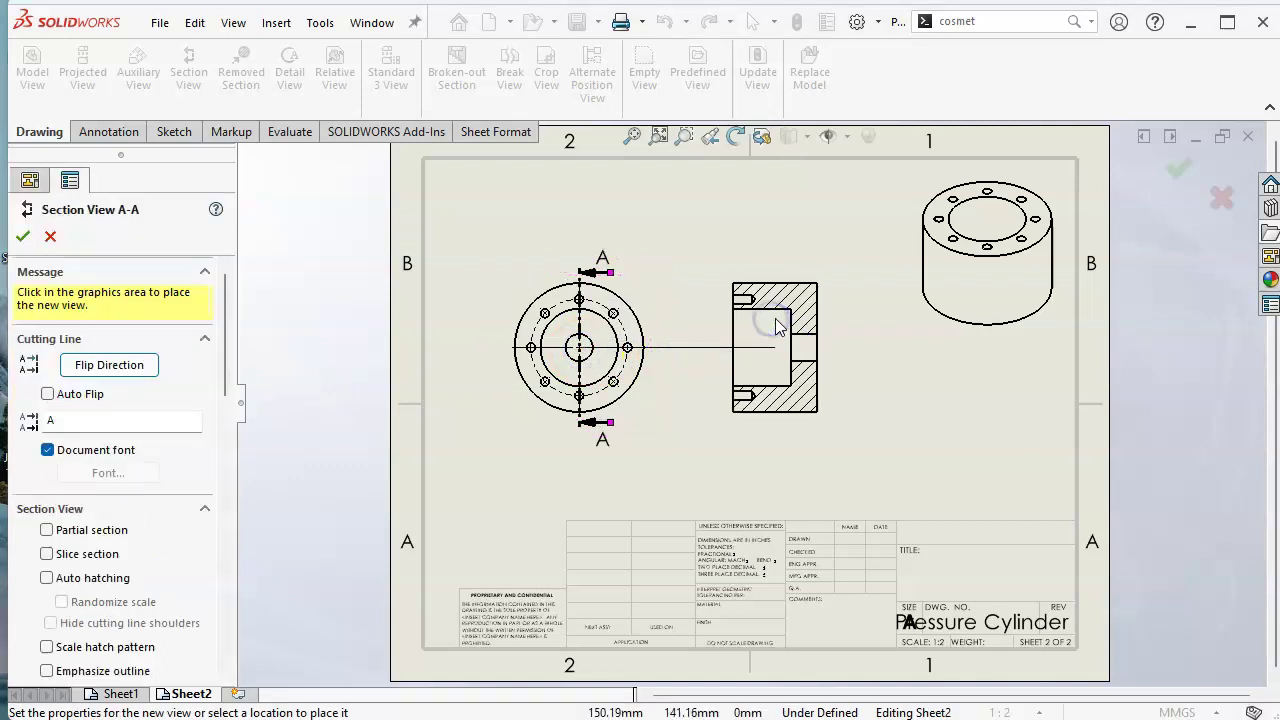
click(817, 335)
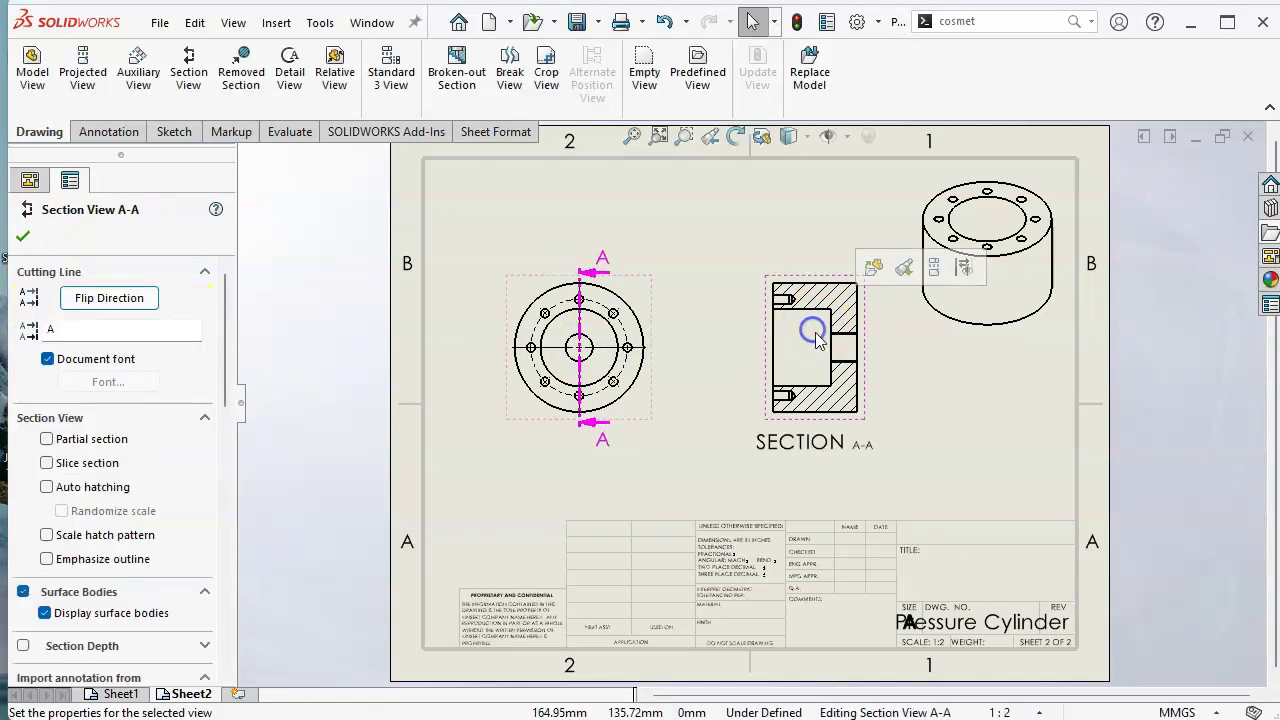
click(22, 237)
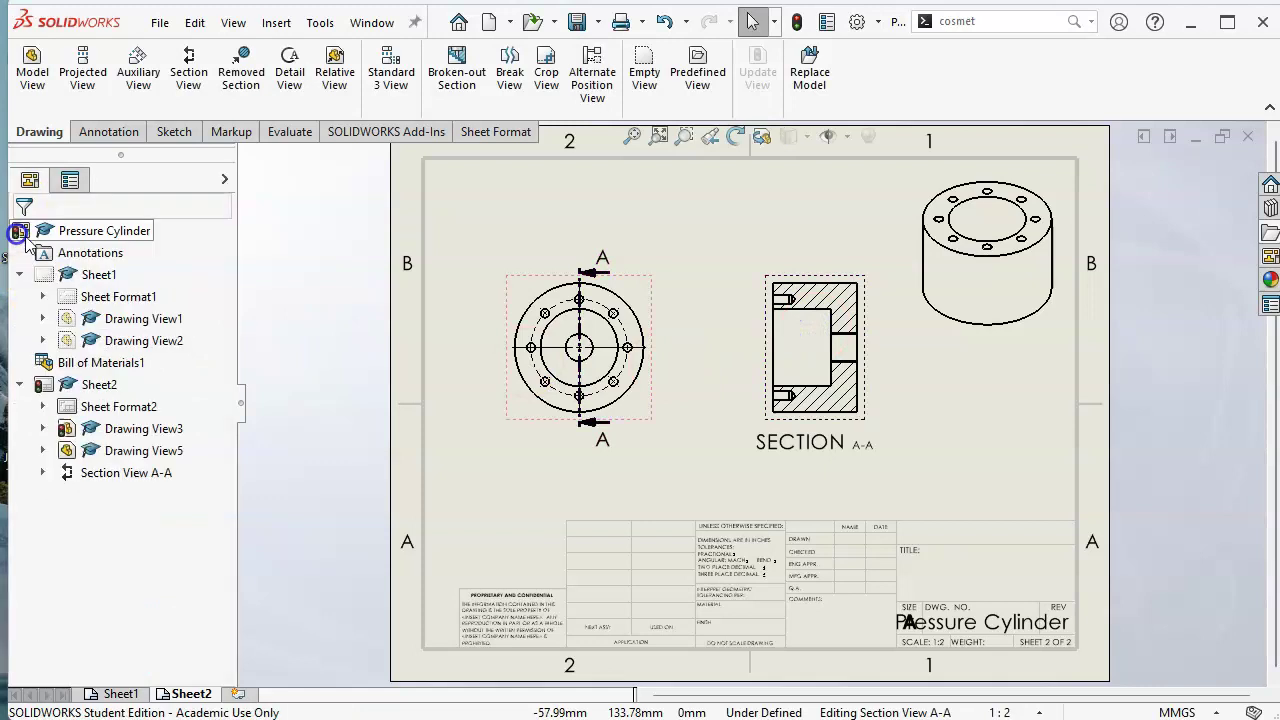
scroll(670, 406, down, 1)
scroll(670, 406, down, 1)
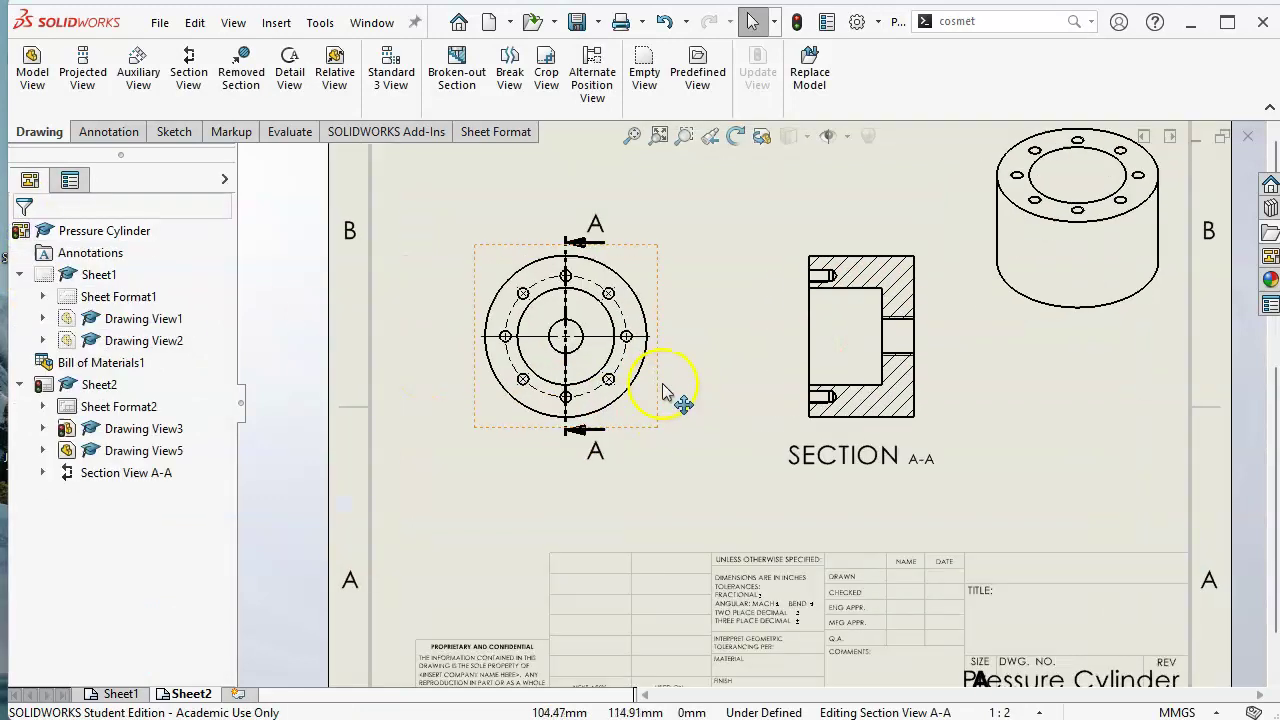
Move the SECTION A-A label lower and select its A-A text
click(883, 478)
drag(883, 478, 887, 509)
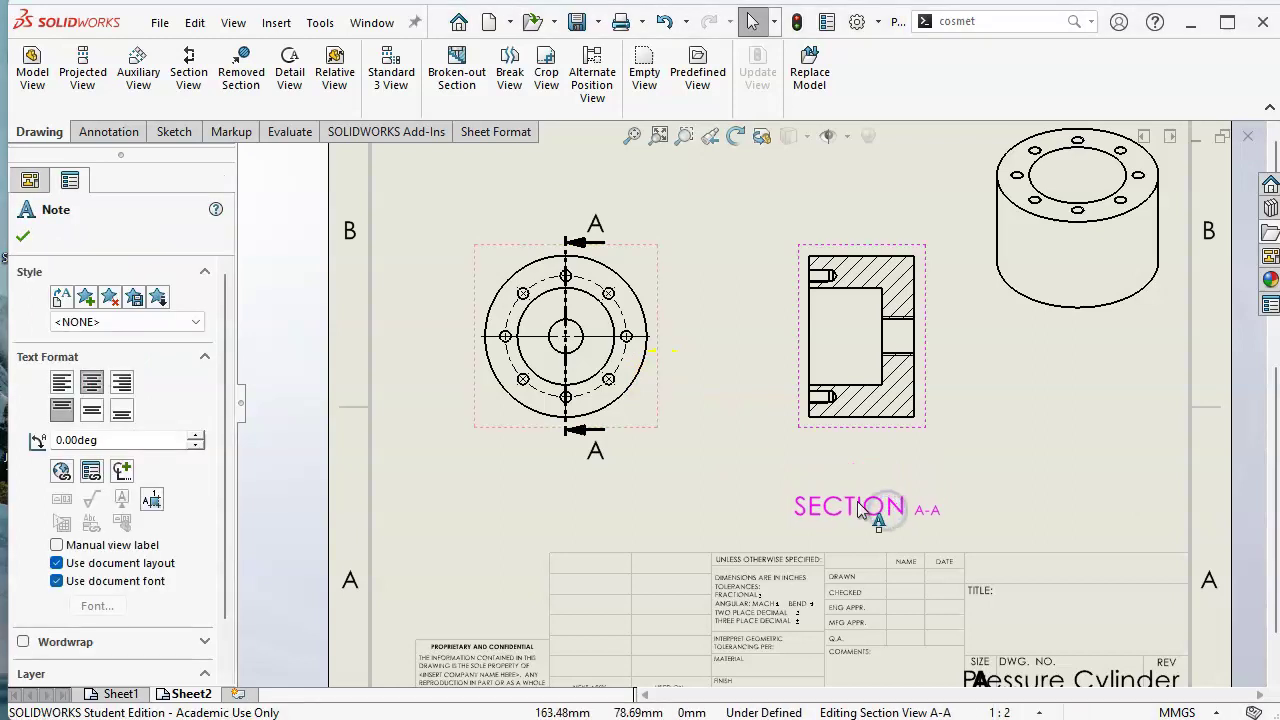
click(857, 506)
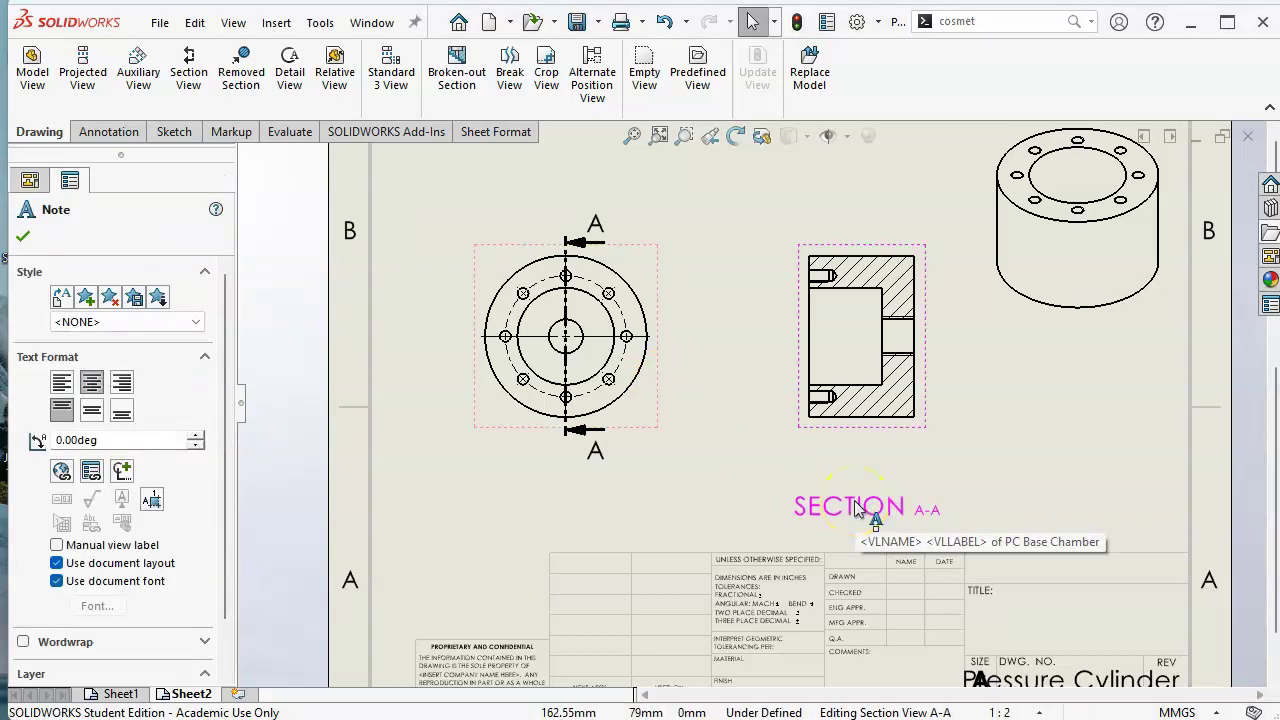
click(941, 509)
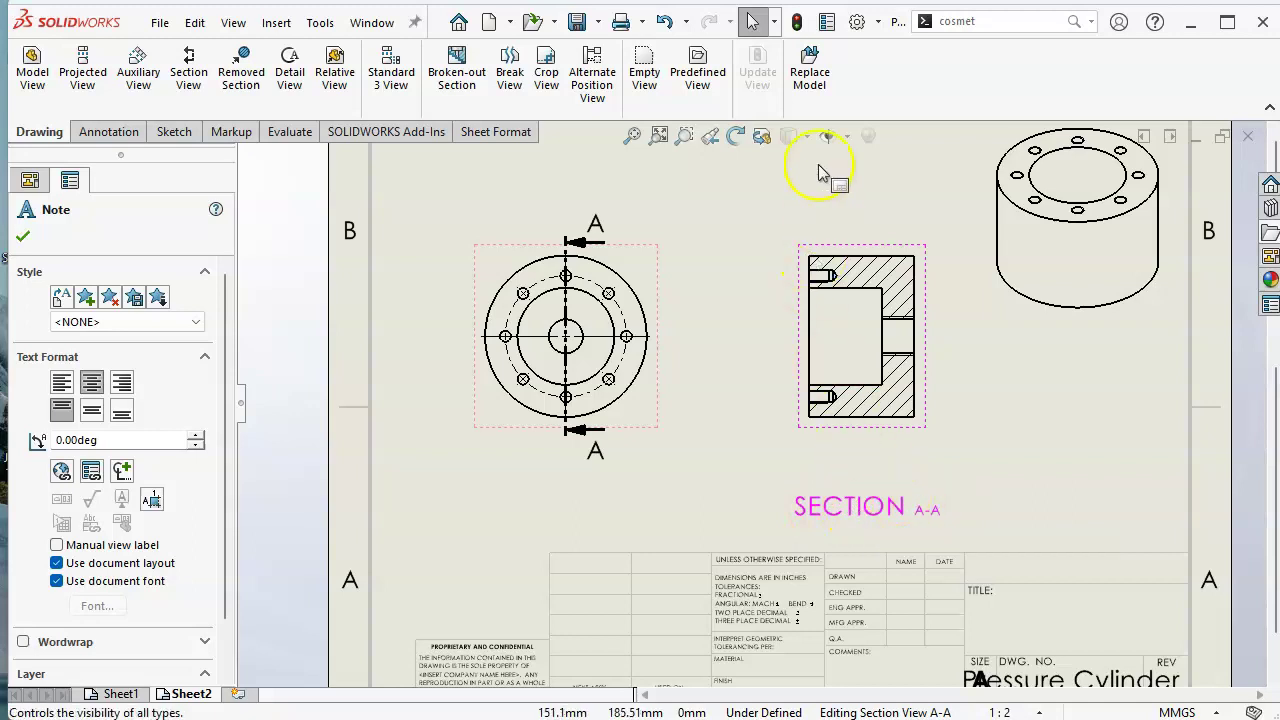
Set the section view name font to 10 points in Document Properties > Views > Section
click(854, 21)
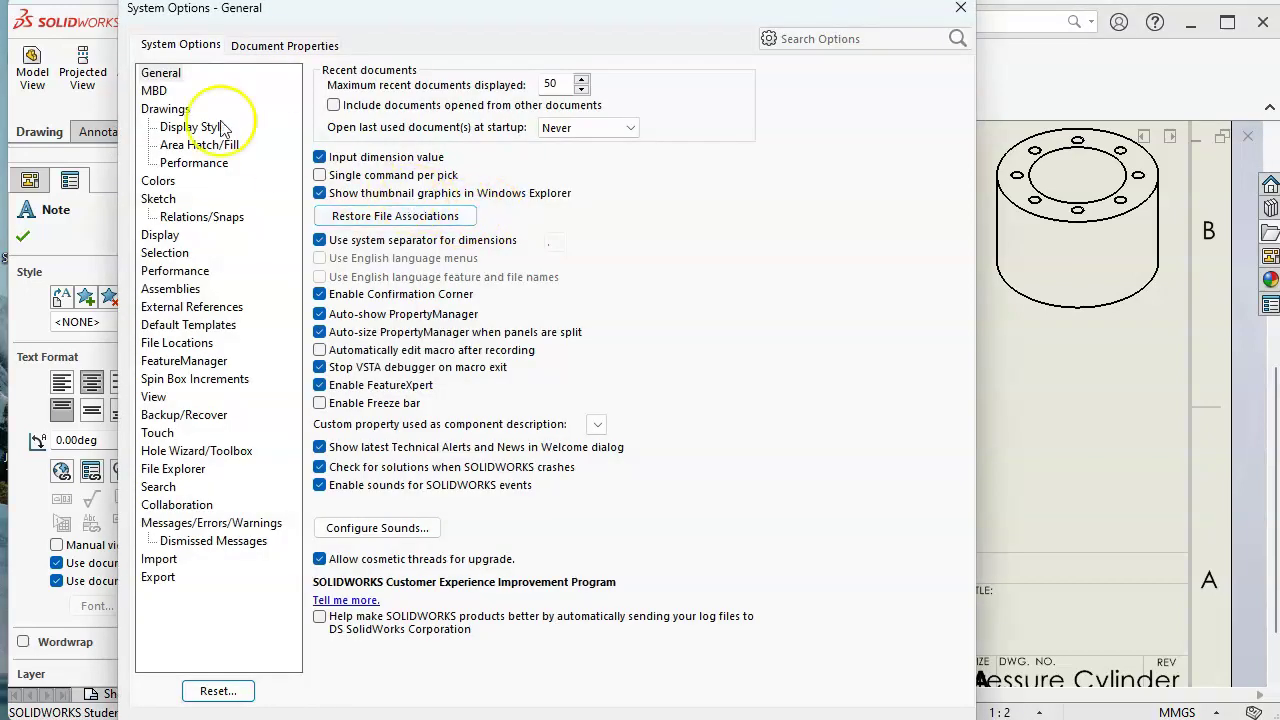
click(240, 47)
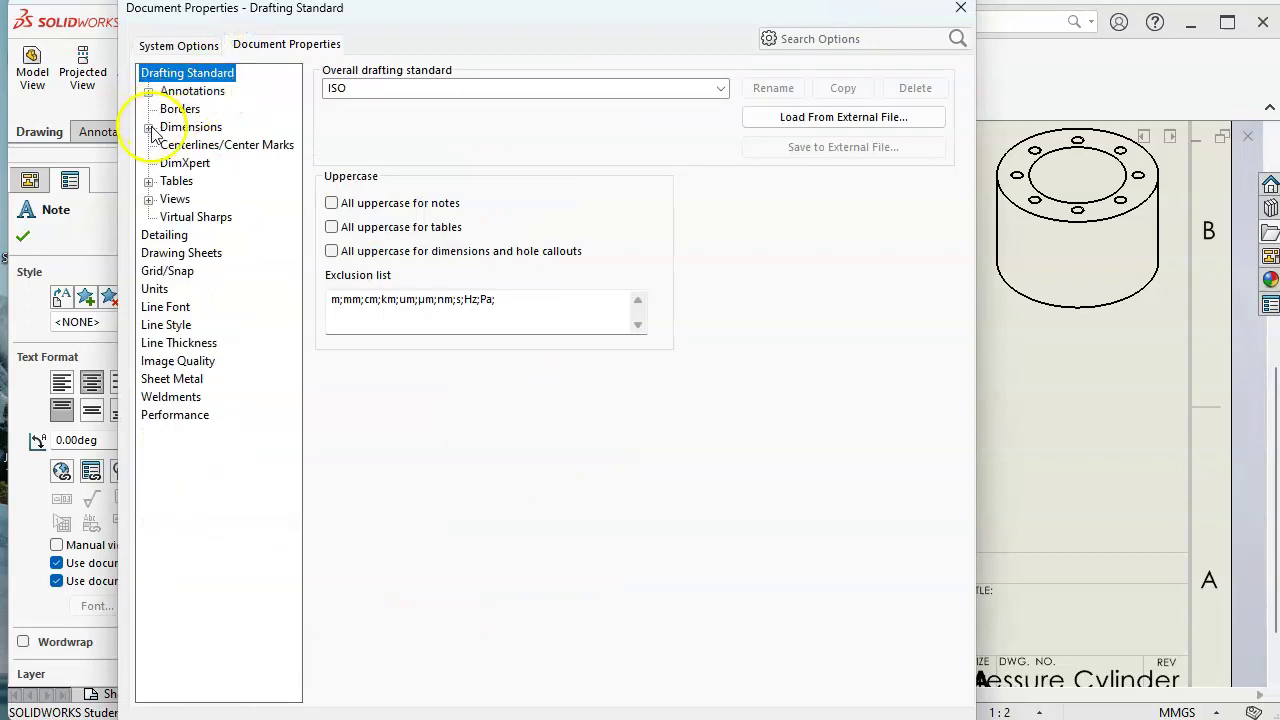
click(149, 199)
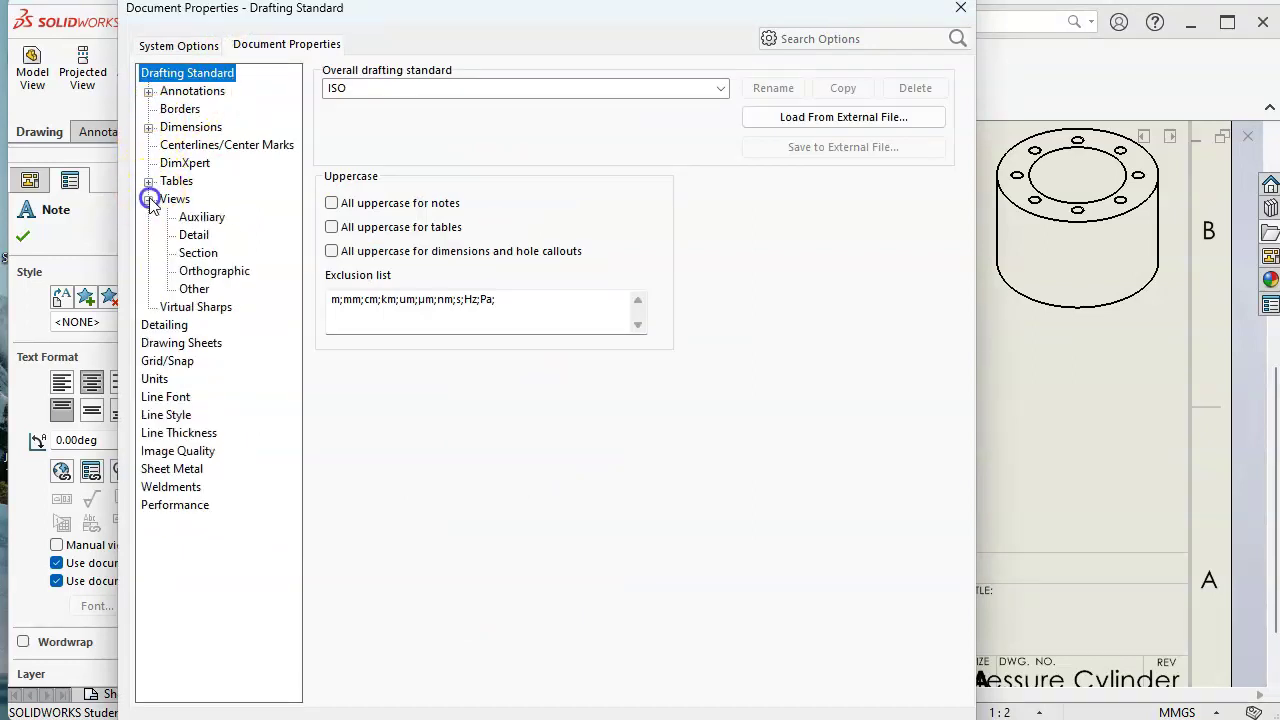
click(203, 252)
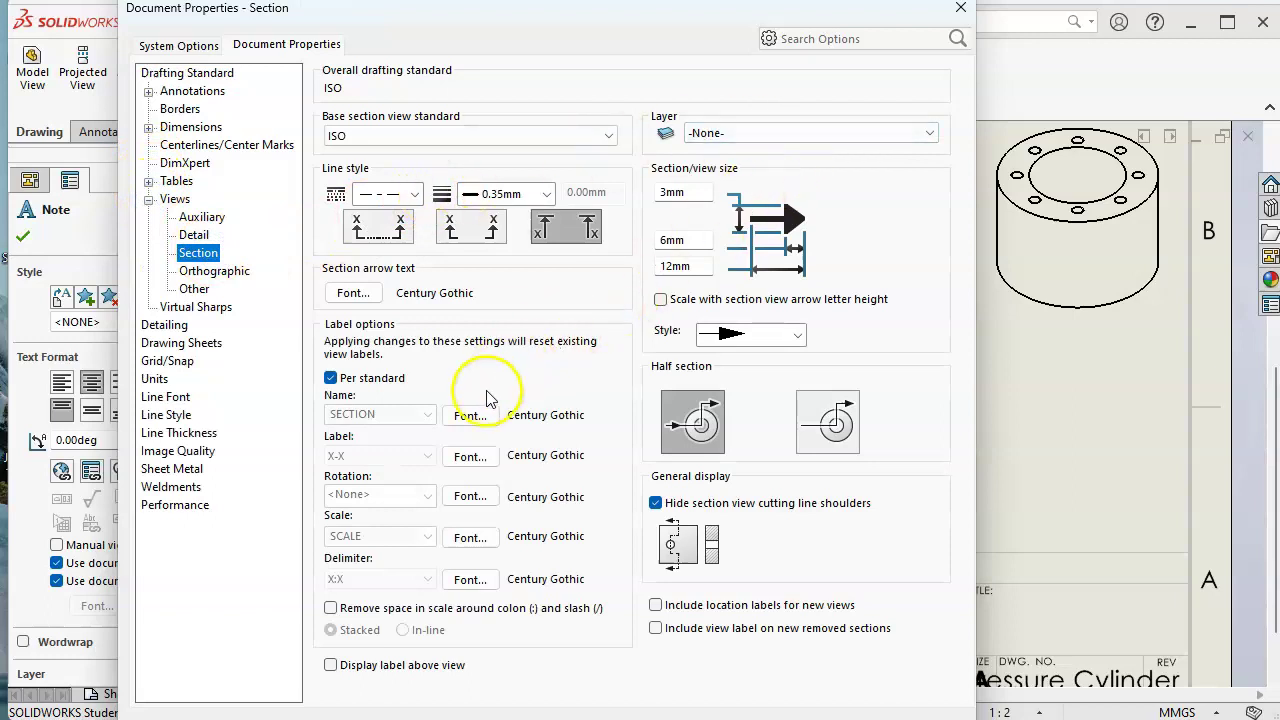
click(466, 418)
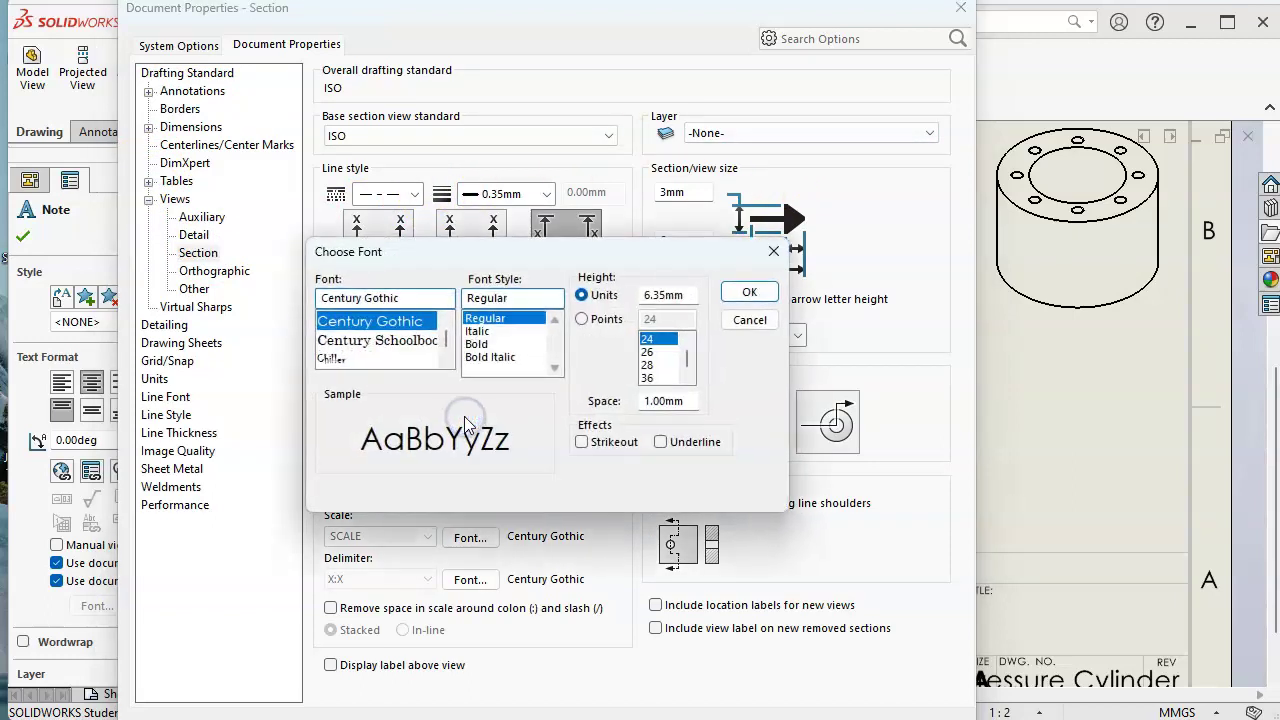
click(601, 321)
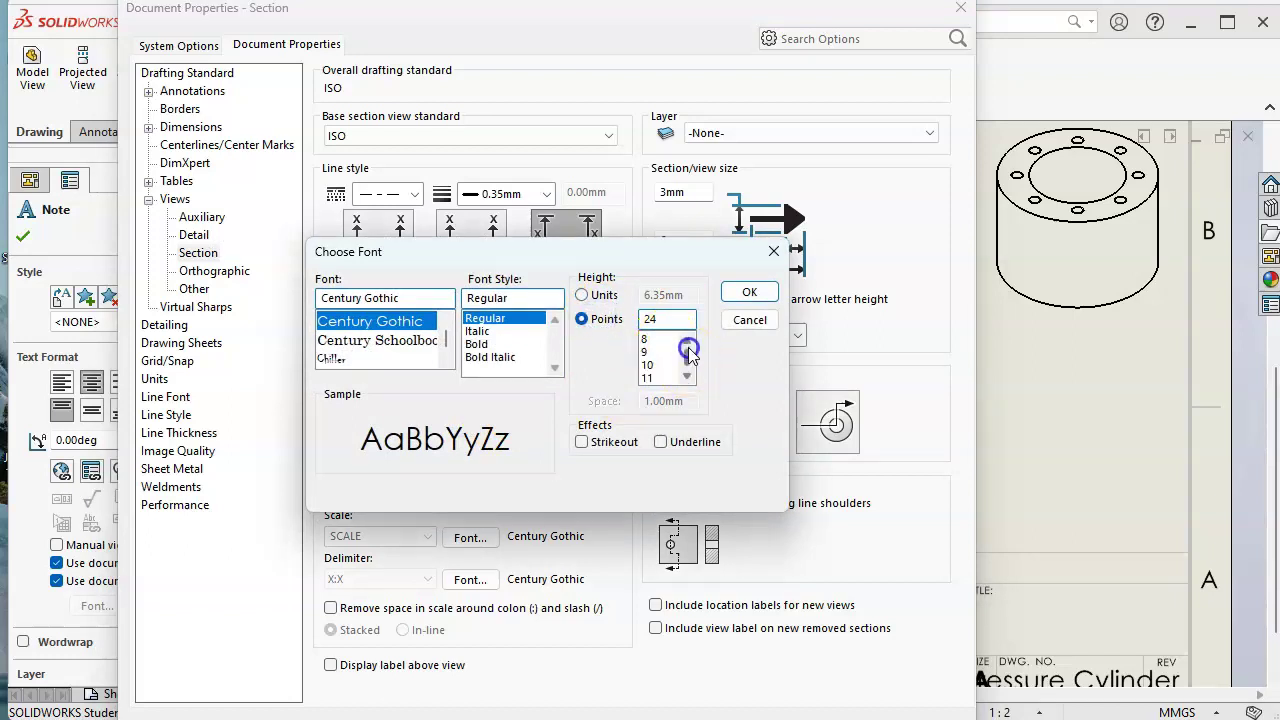
click(749, 290)
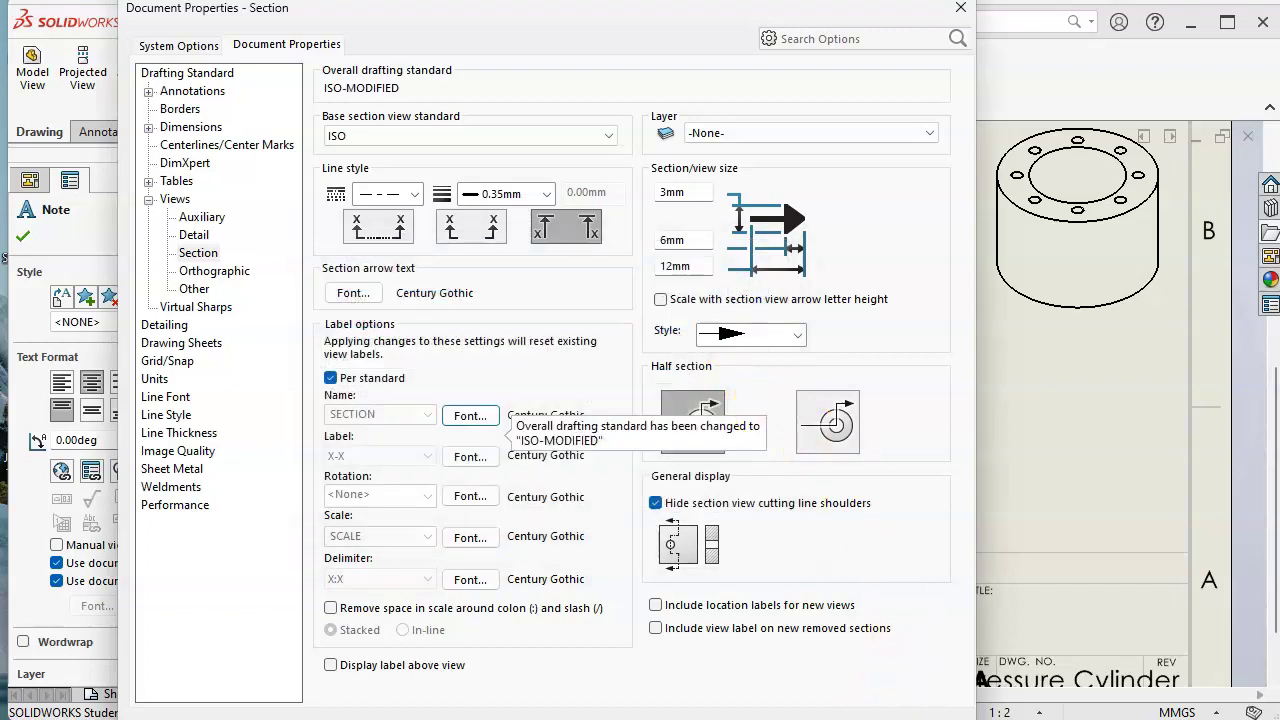
key(Return)
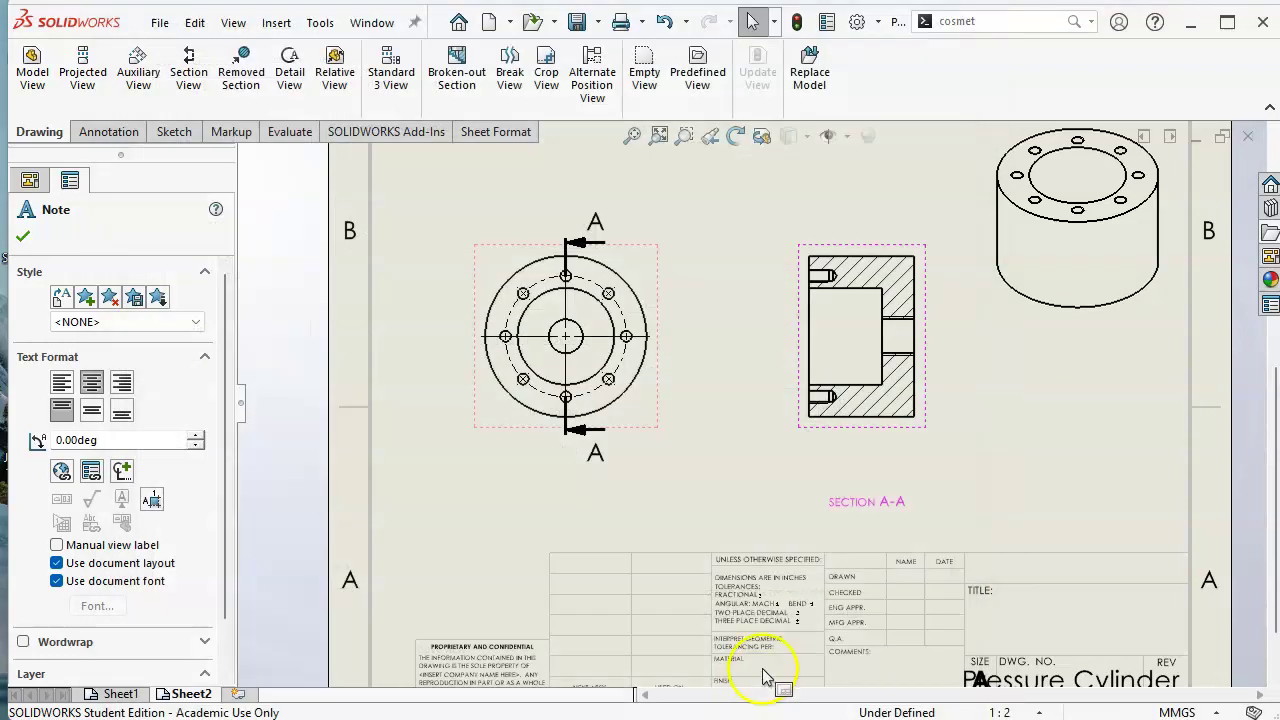
Nudge the SECTION A-A label beneath the section view, exit the note, and fit the sheet
scroll(868, 500, down, 1)
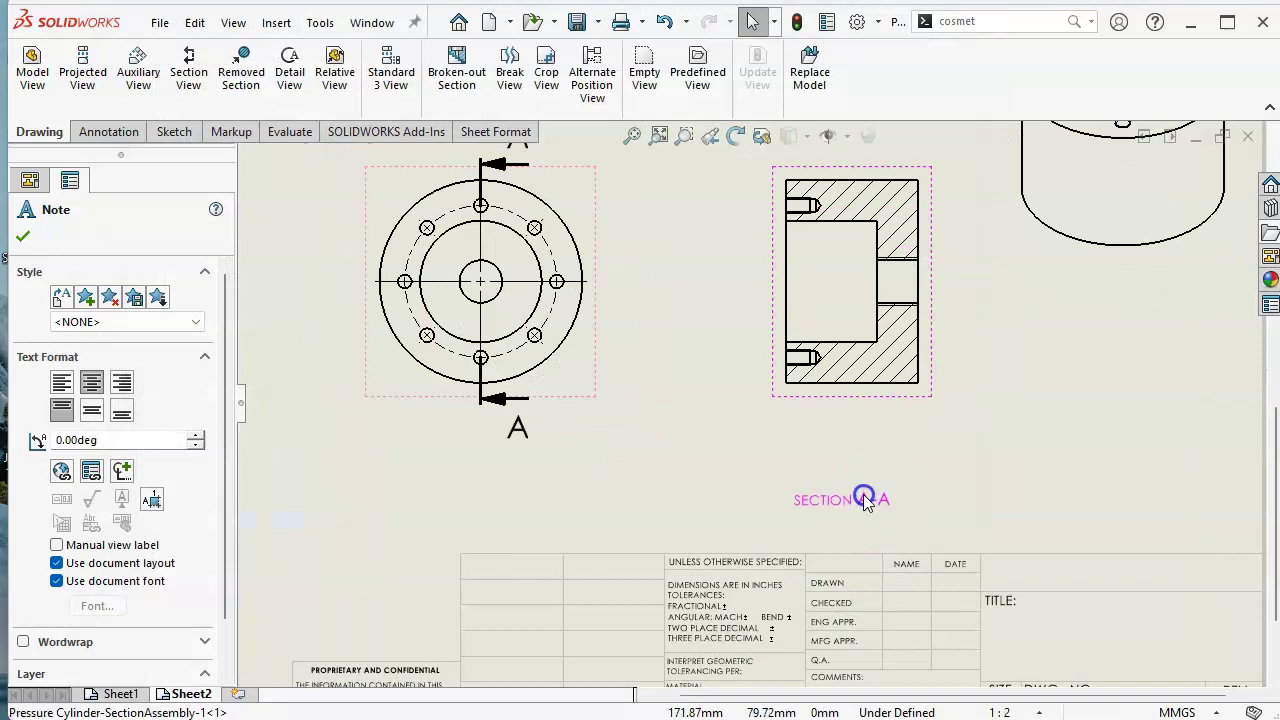
drag(889, 508, 846, 438)
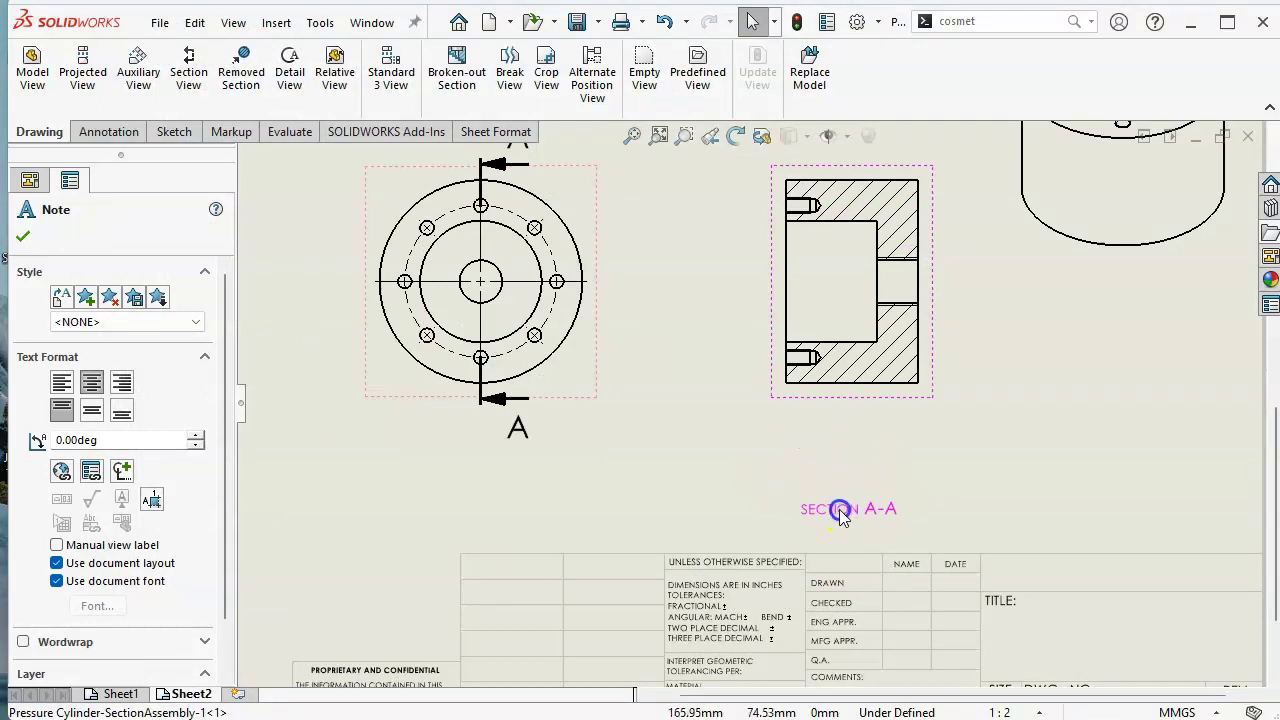
click(697, 474)
key(f)
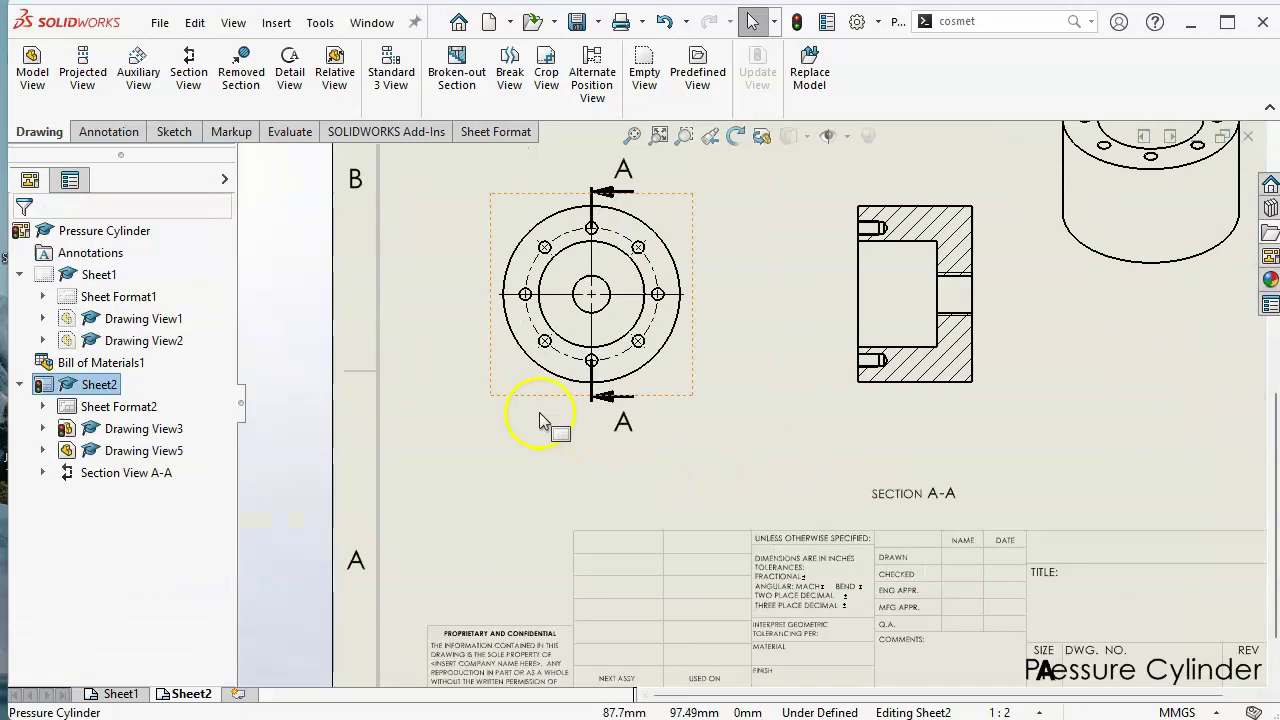
scroll(553, 235, down, 2)
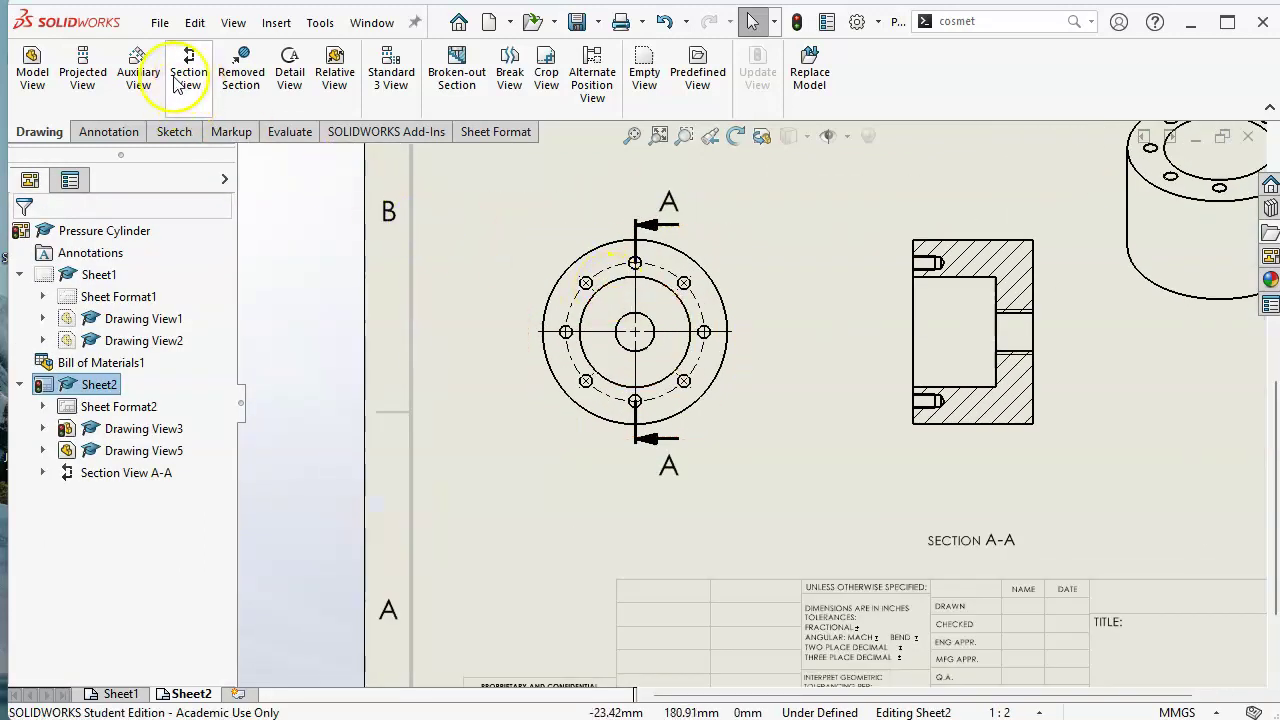
click(105, 131)
Add the Ø100.00 outer, R37.50 bolt-circle and Ø60.00 inner dimensions to the circular view
click(43, 66)
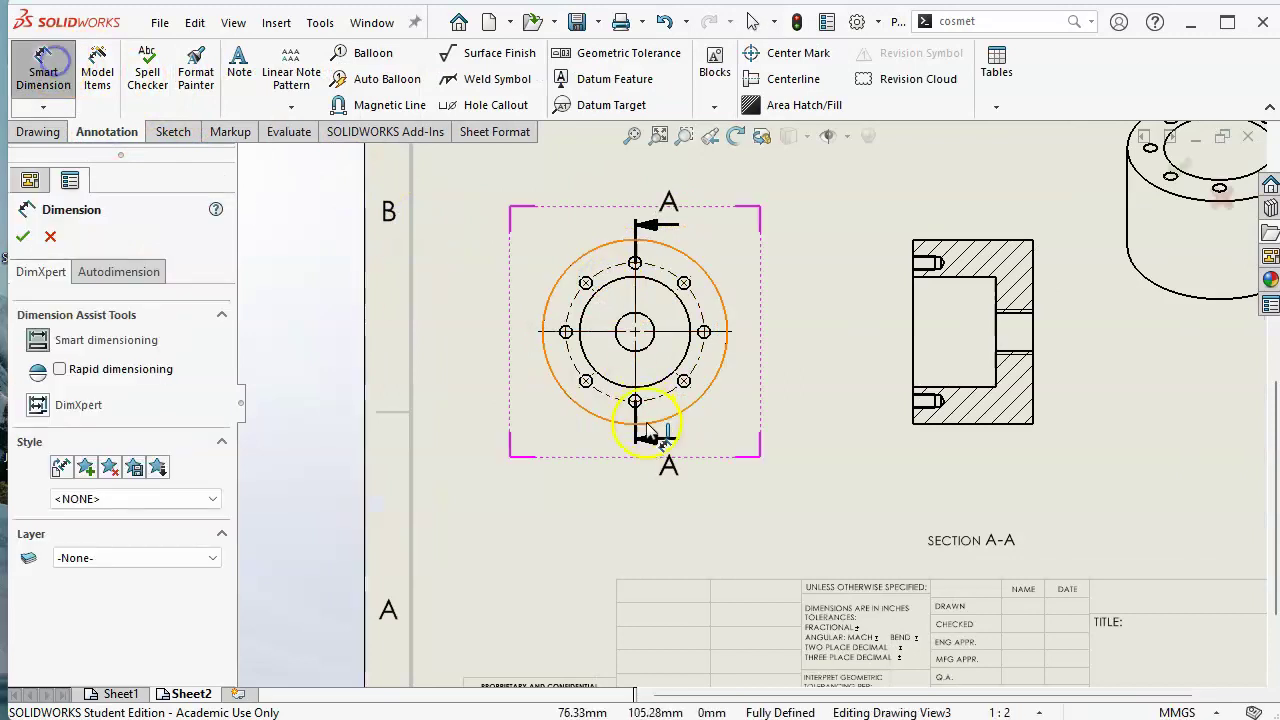
click(612, 422)
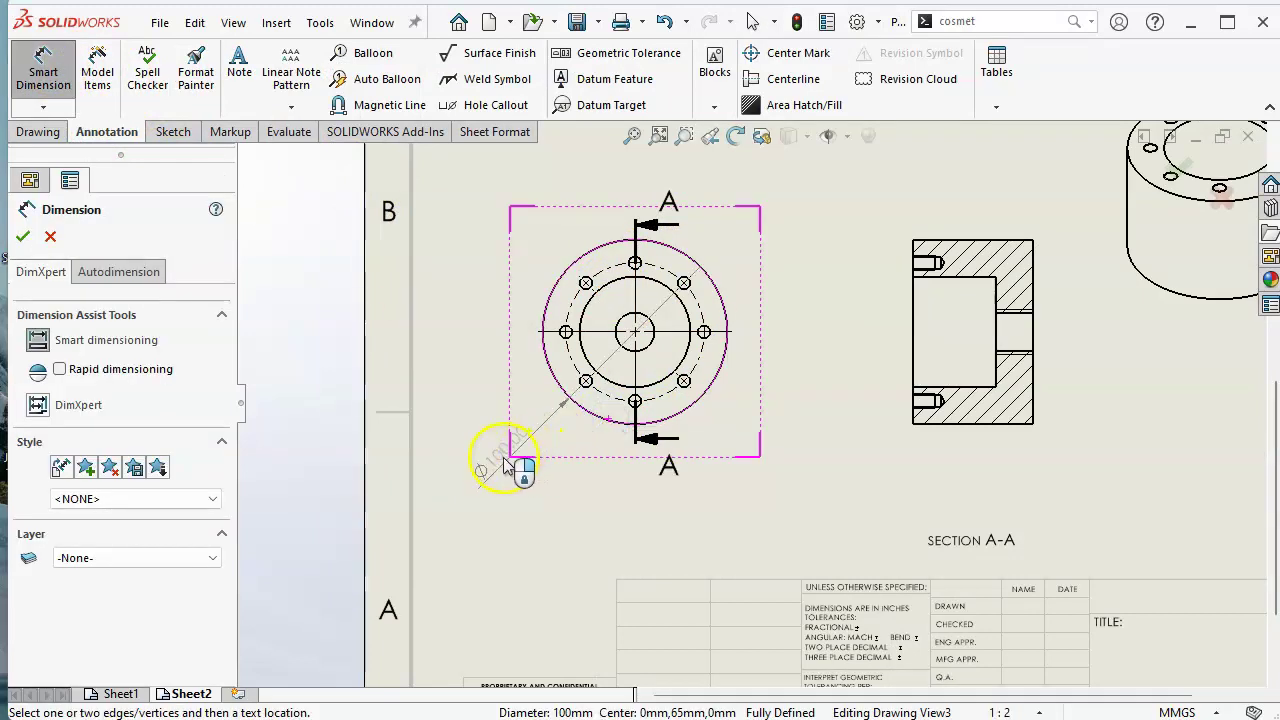
click(505, 465)
click(573, 358)
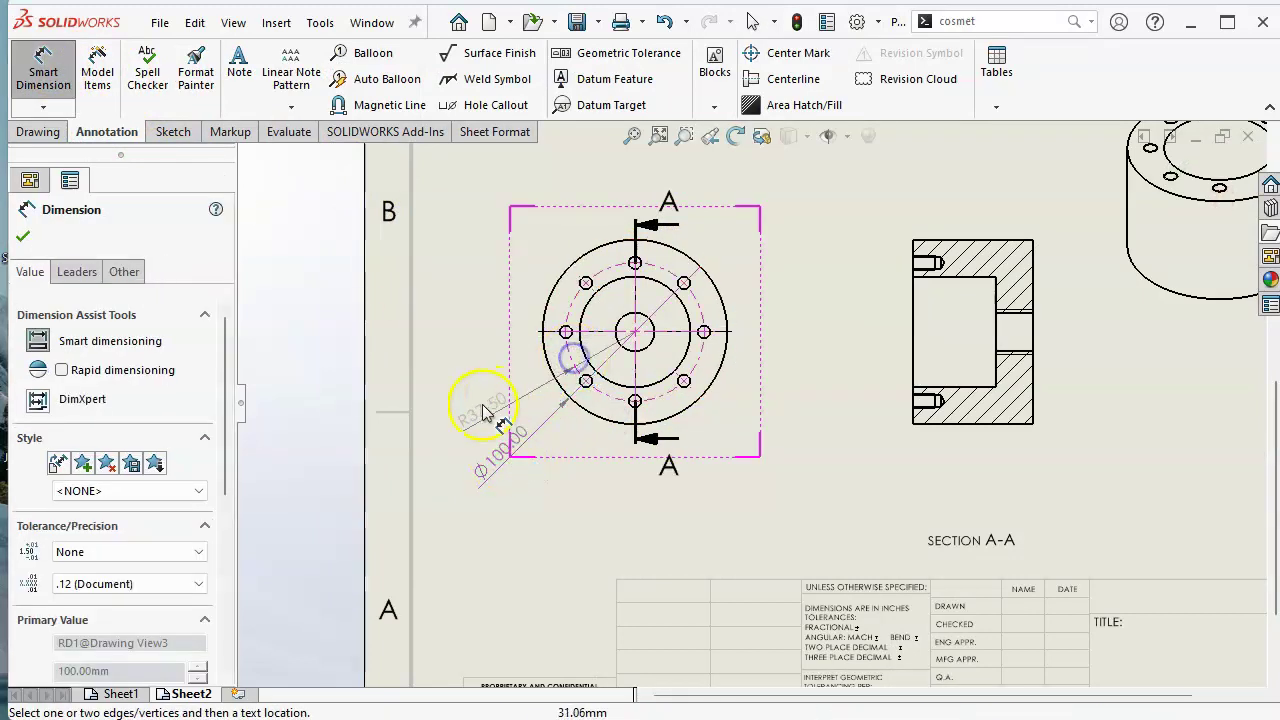
click(483, 412)
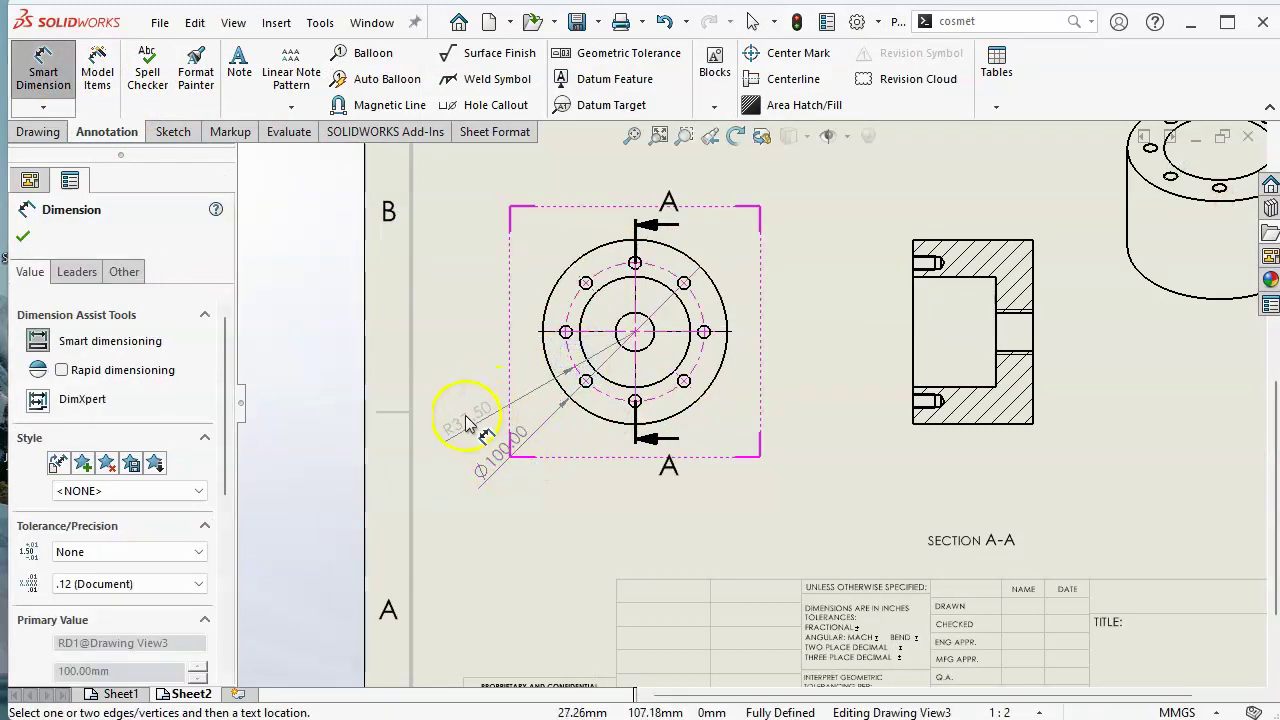
click(578, 332)
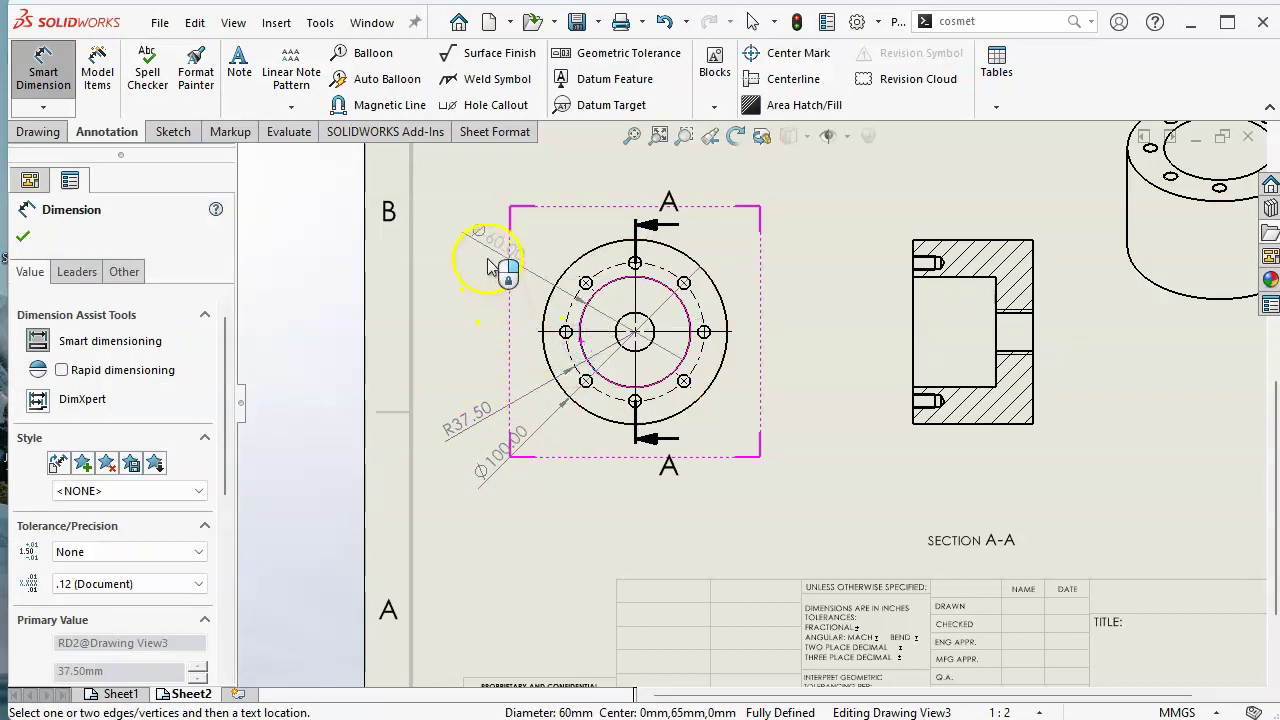
click(495, 272)
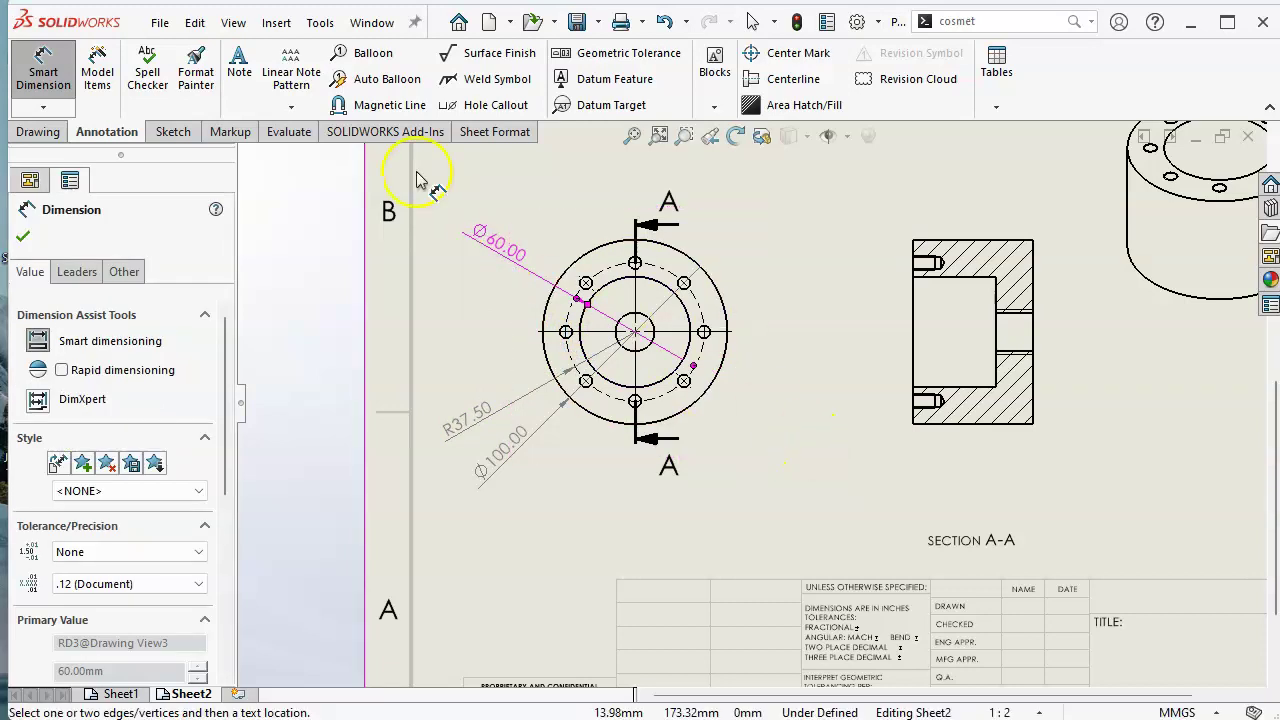
Add the 8 x Ø6.80 ↧17.00, M8x1.25 - 6H ↧12.00 hole callout above the circular view
click(490, 105)
click(688, 287)
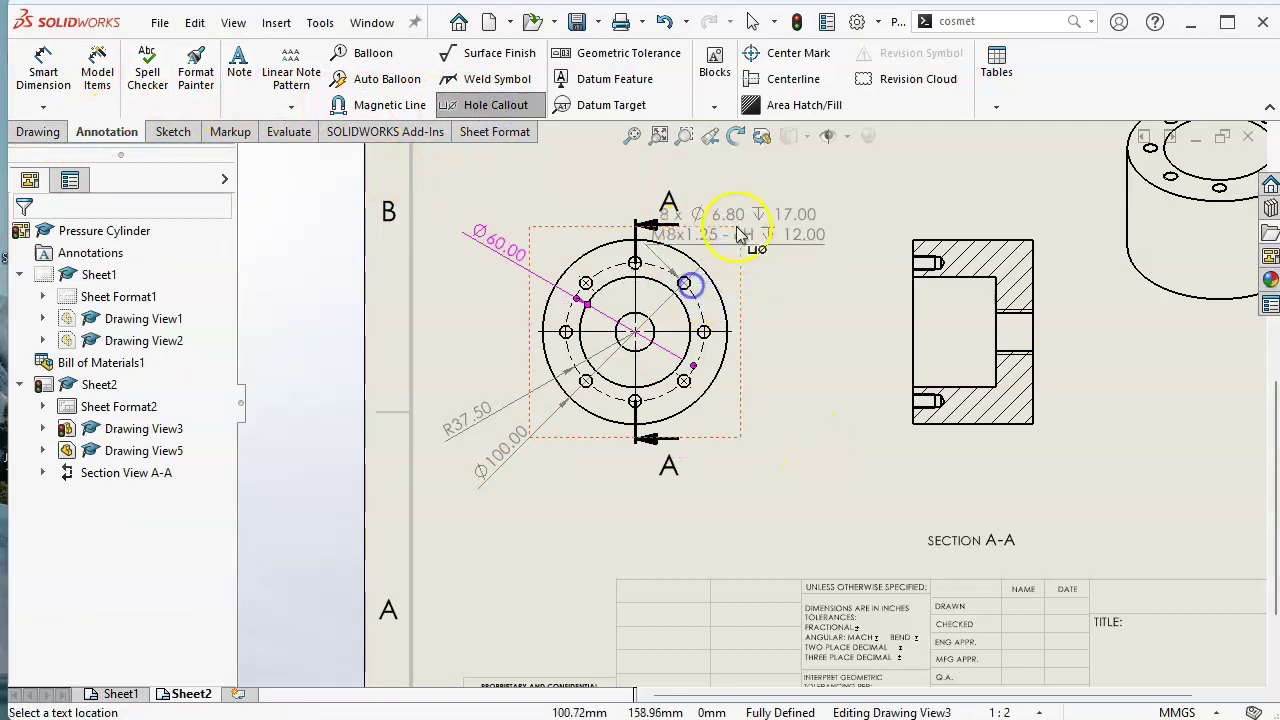
click(803, 190)
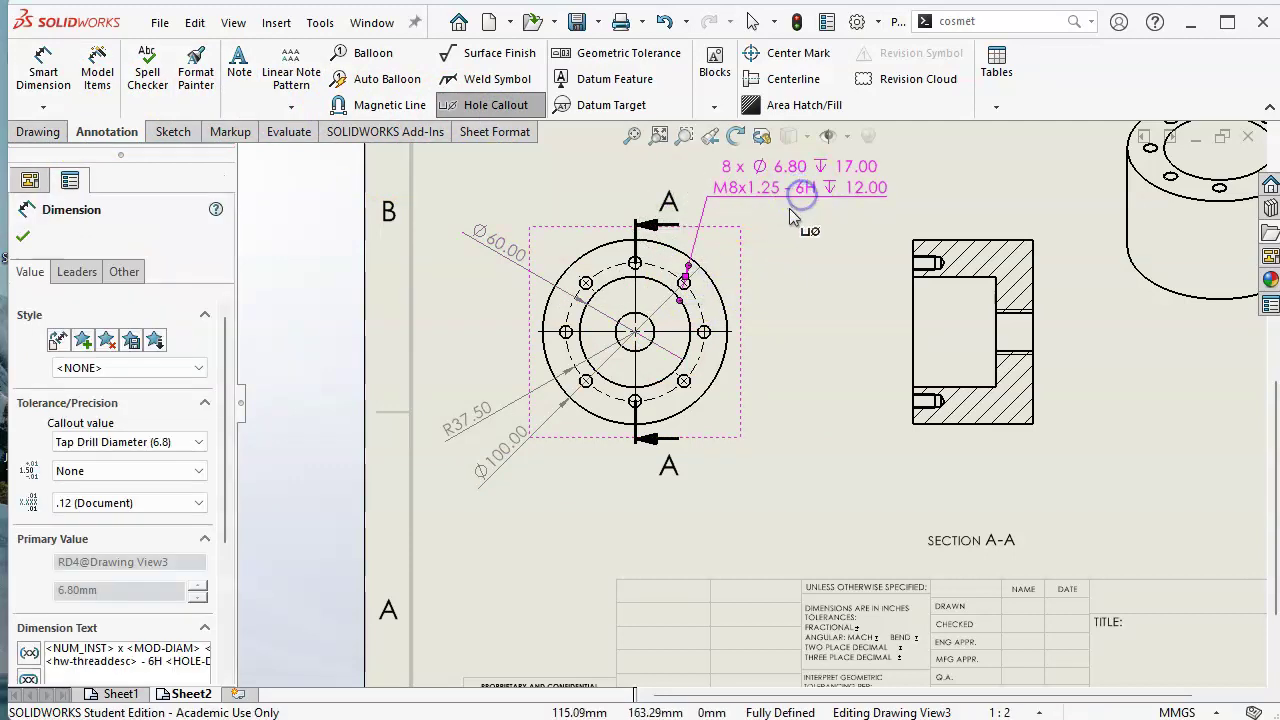
click(824, 292)
right_click(818, 292)
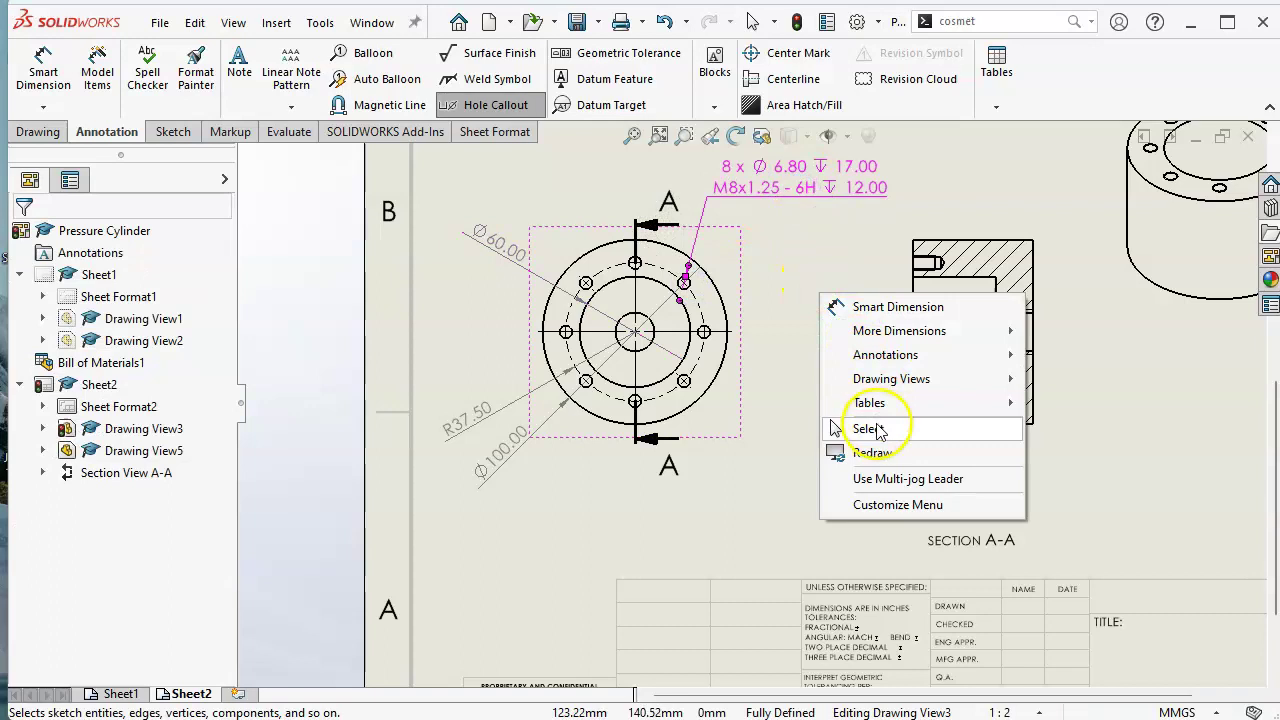
click(866, 428)
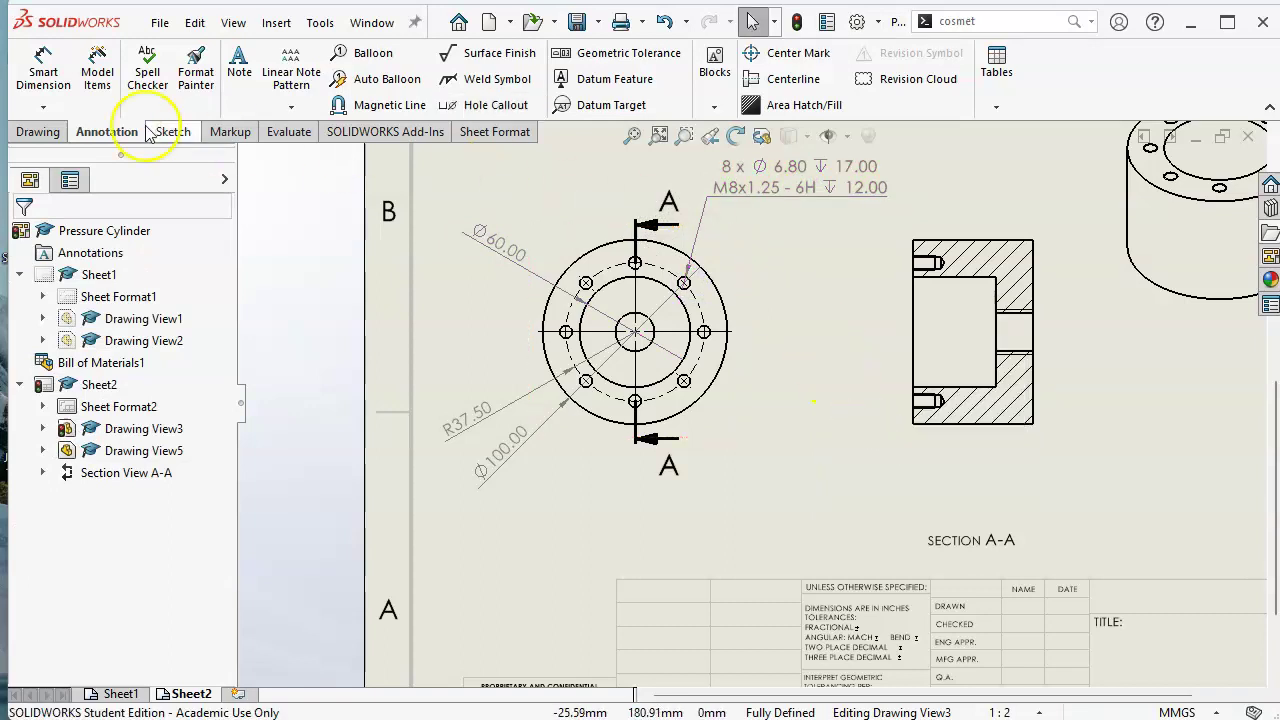
click(24, 75)
Dimension the section view's bottom edges with stacked 65.00 and 45.00 lengths
click(962, 424)
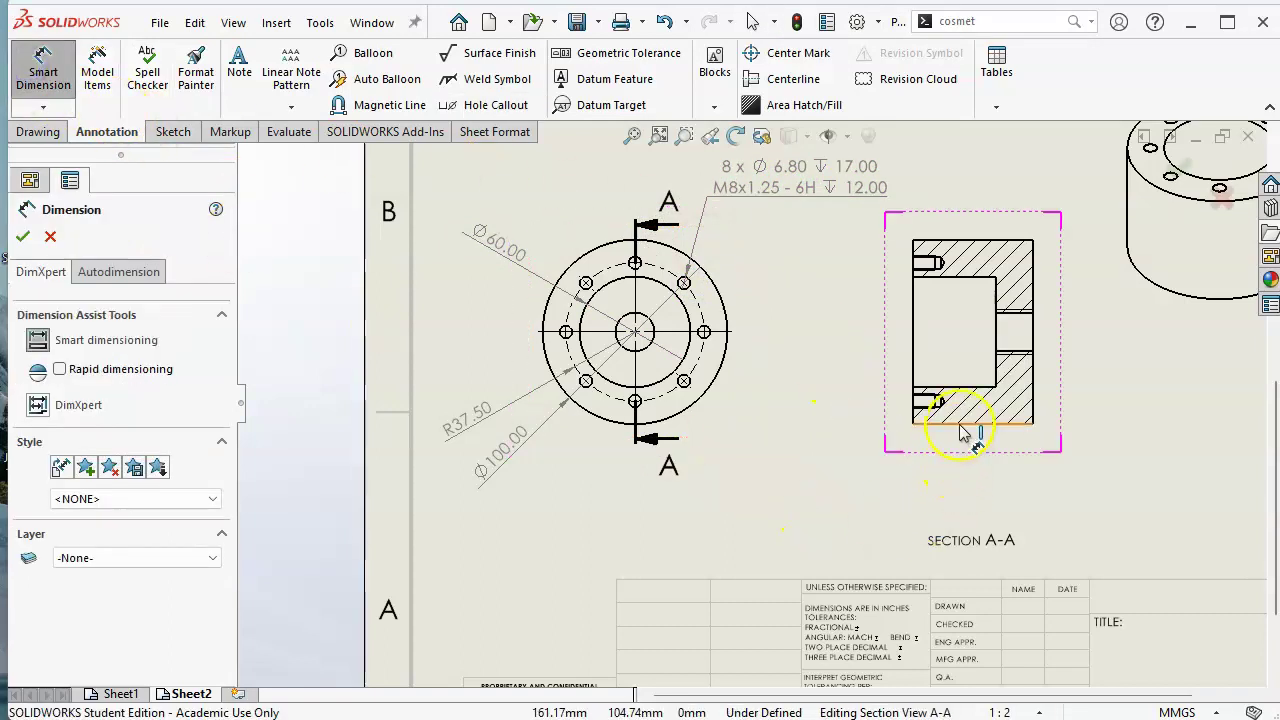
click(980, 505)
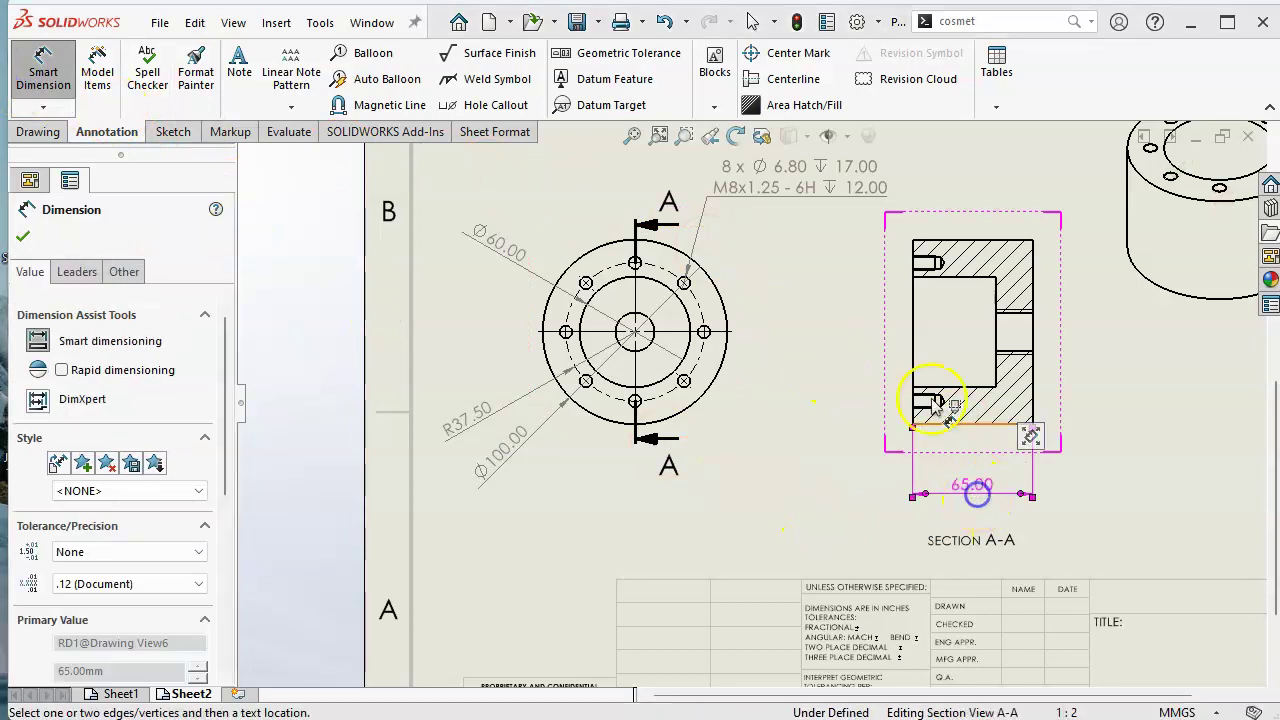
click(940, 387)
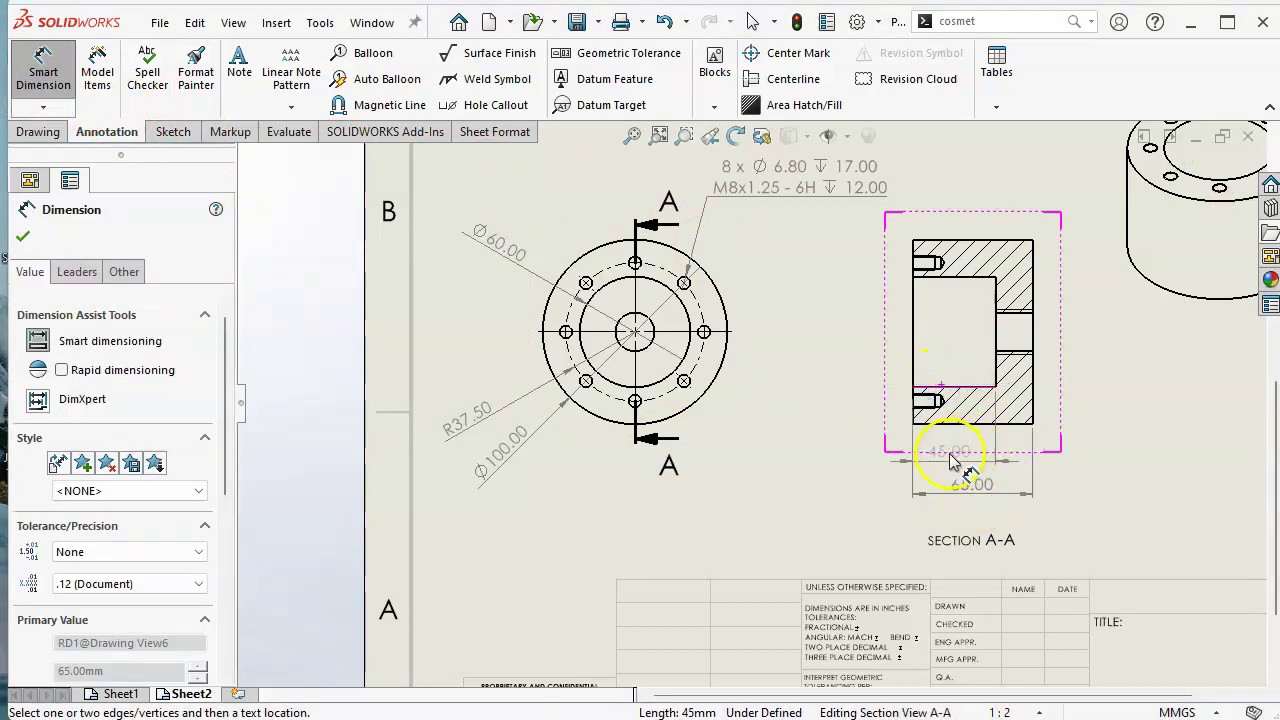
click(952, 458)
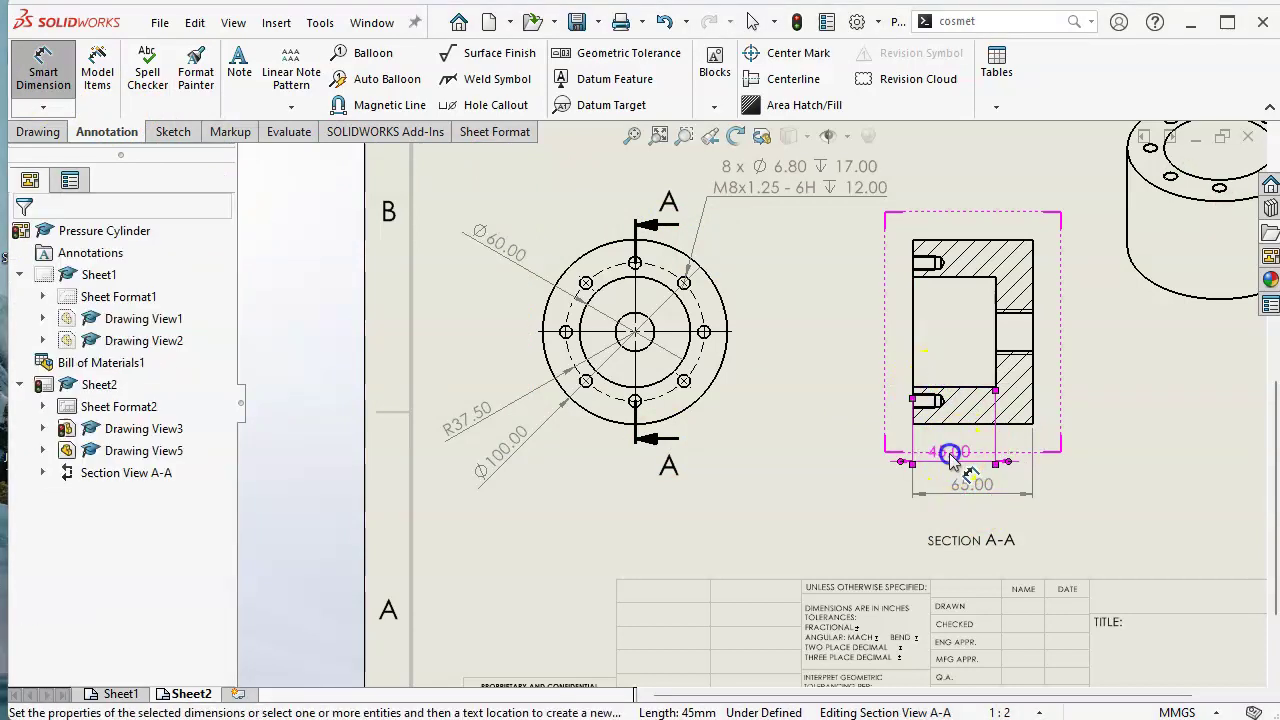
click(1094, 405)
Inspect the 45.00 dimension's properties, then select Section A-A and zoom in
click(1085, 362)
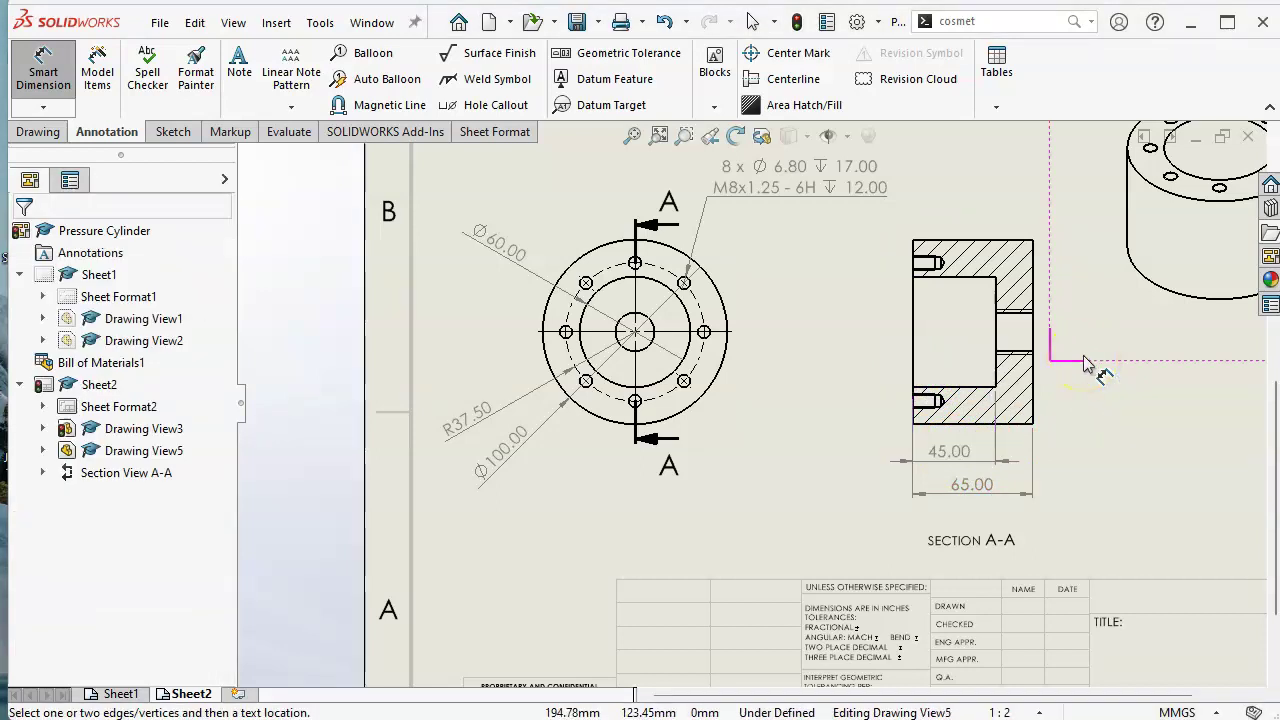
click(950, 451)
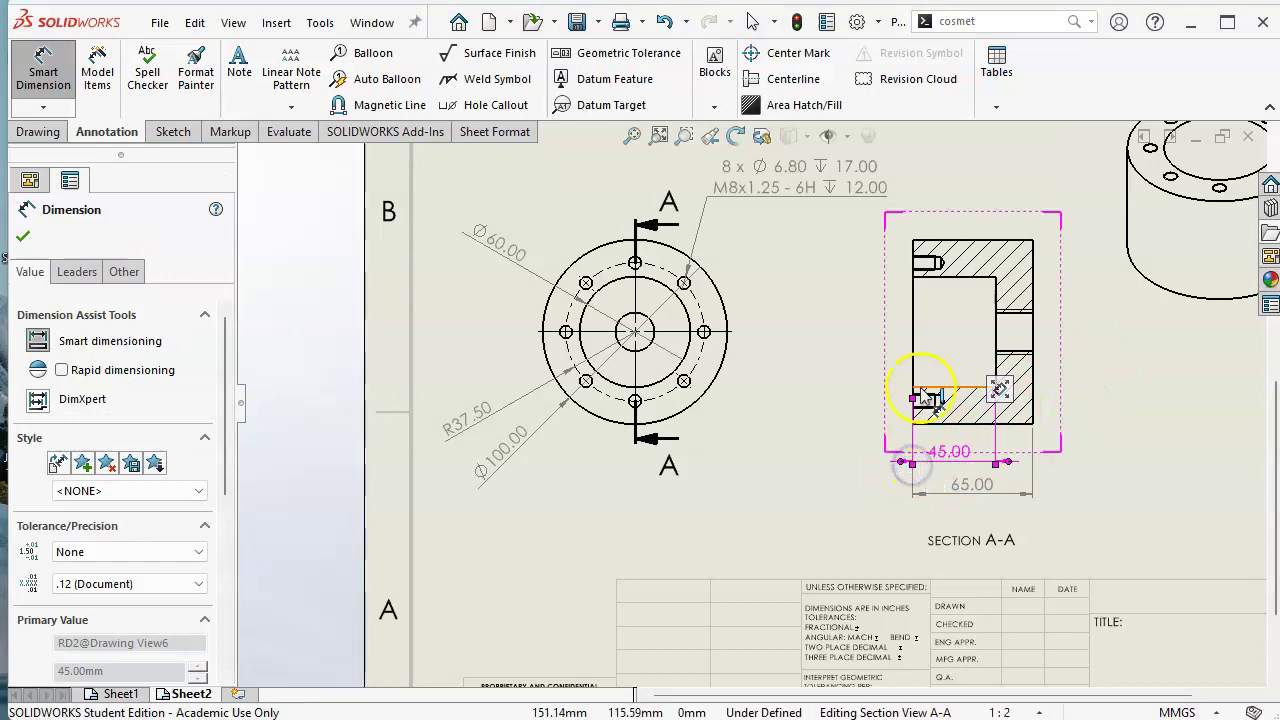
click(955, 428)
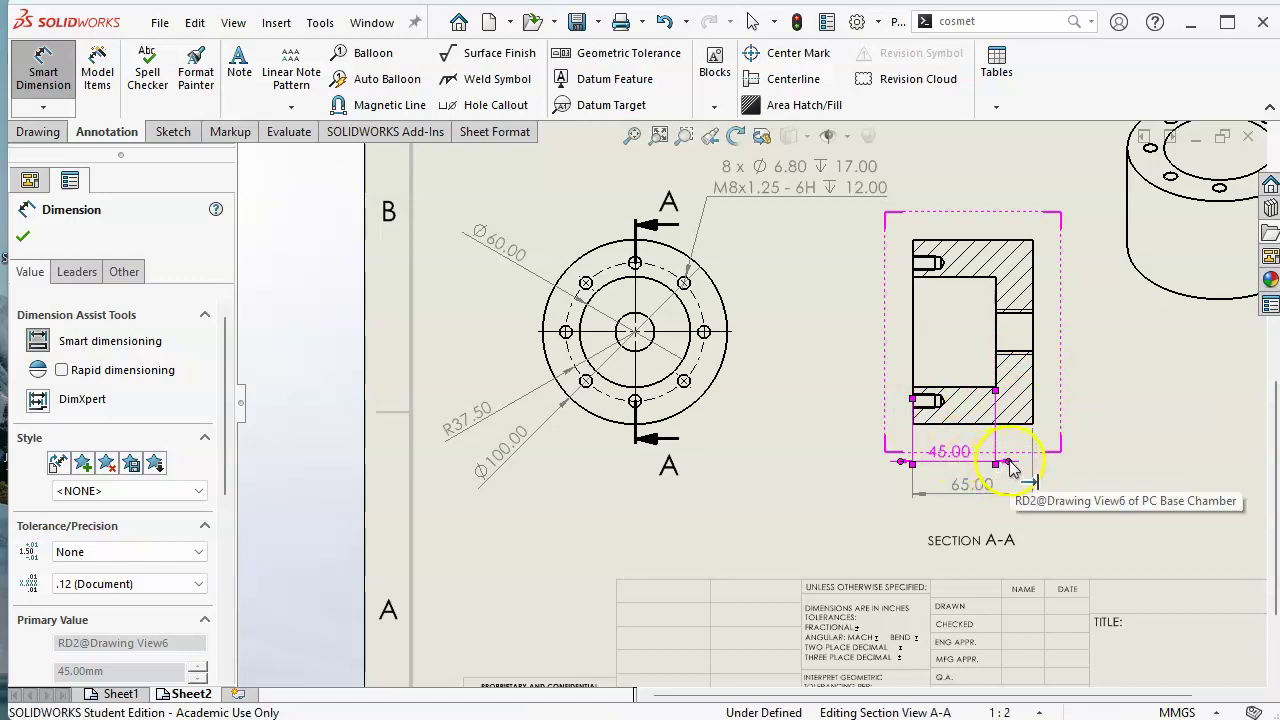
click(1123, 469)
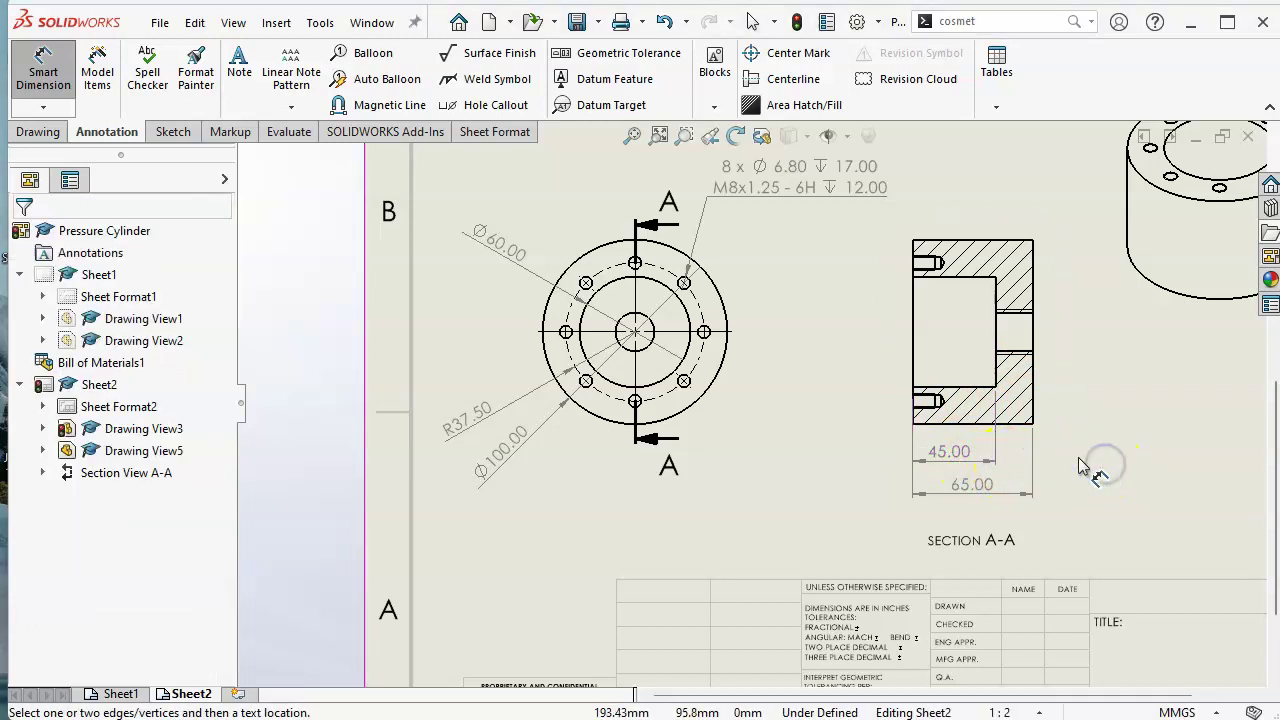
click(955, 452)
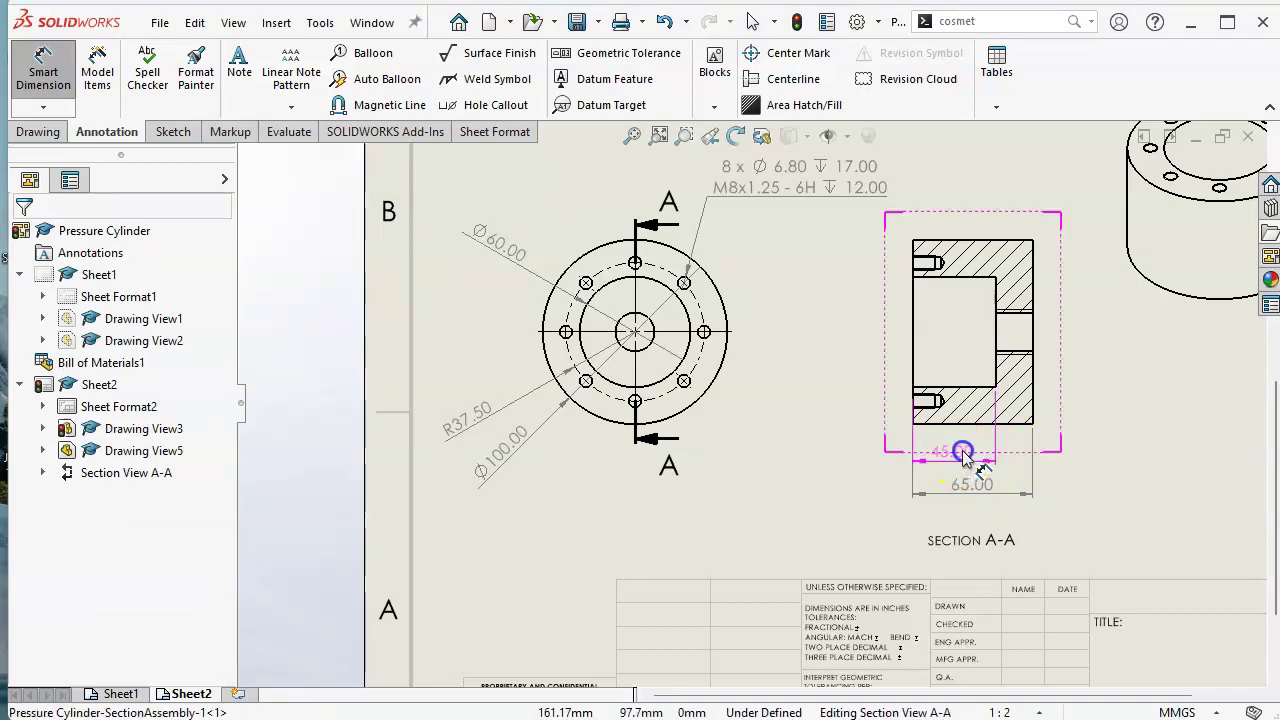
click(1106, 477)
click(1063, 277)
scroll(1062, 277, up, 1)
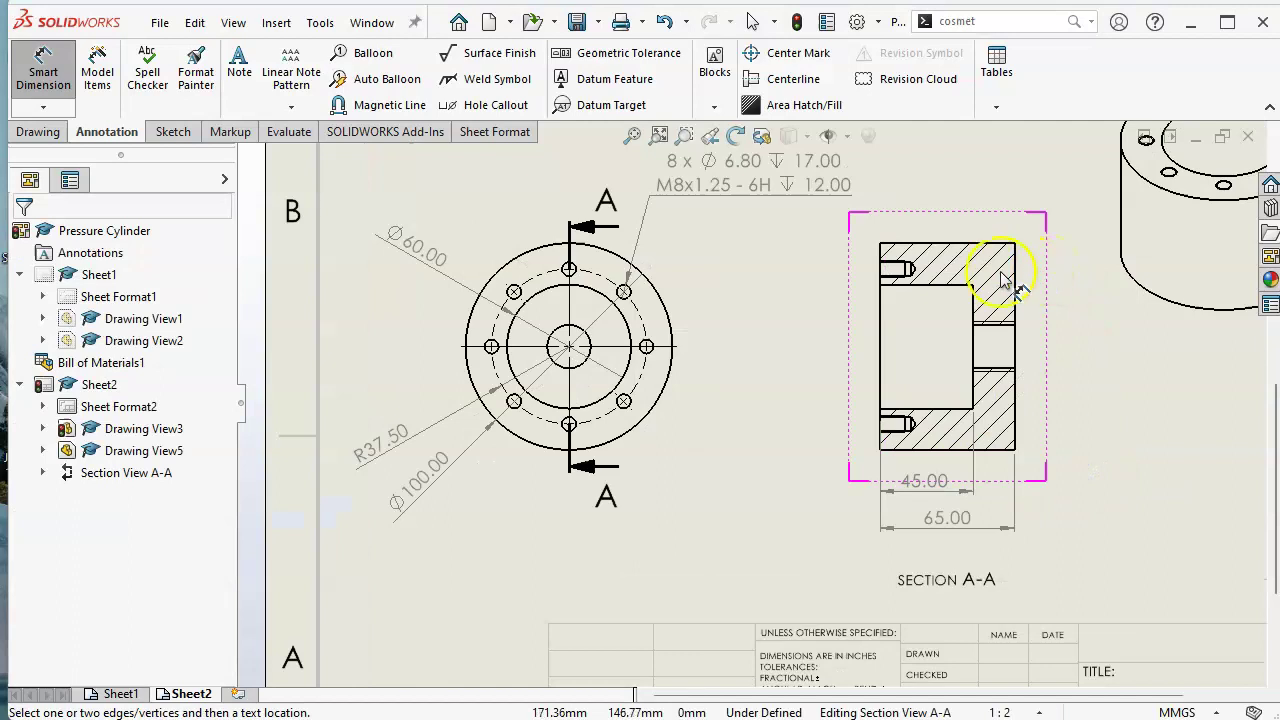
Add the Ø 21.00 THRU / M24x3.0 - 6H THRU hole callout below the circular view
click(497, 105)
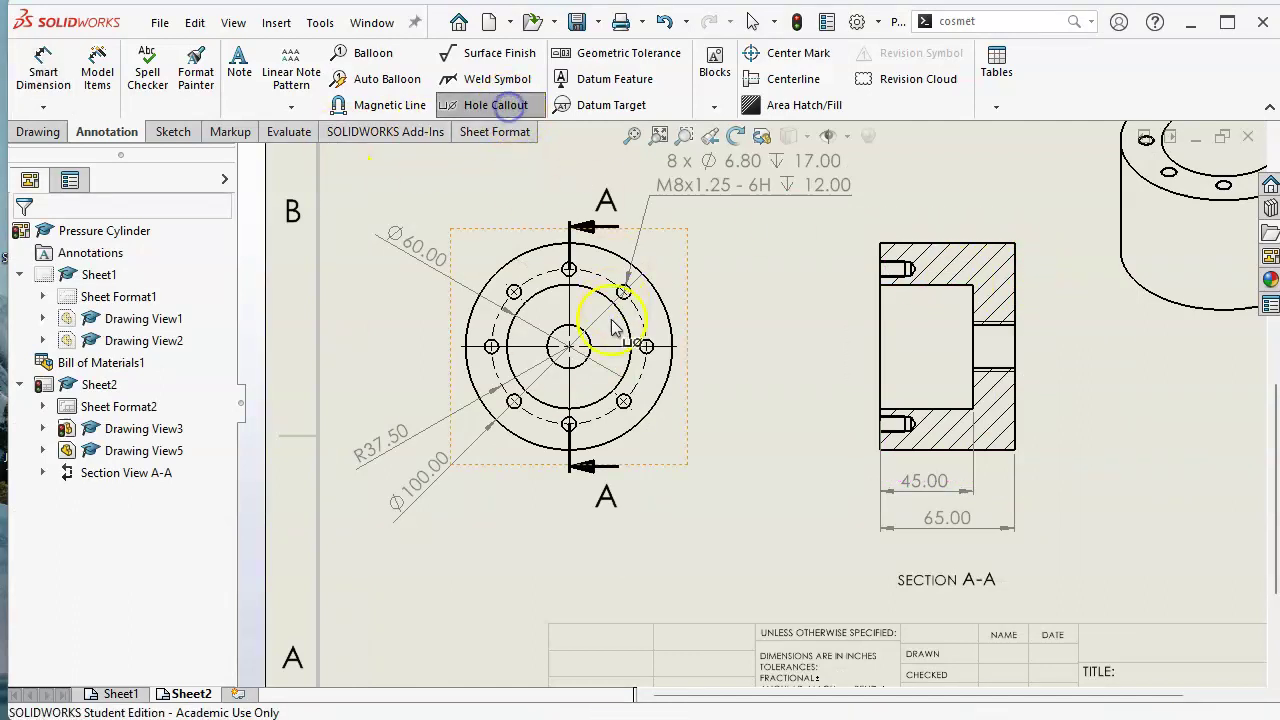
click(584, 366)
click(735, 465)
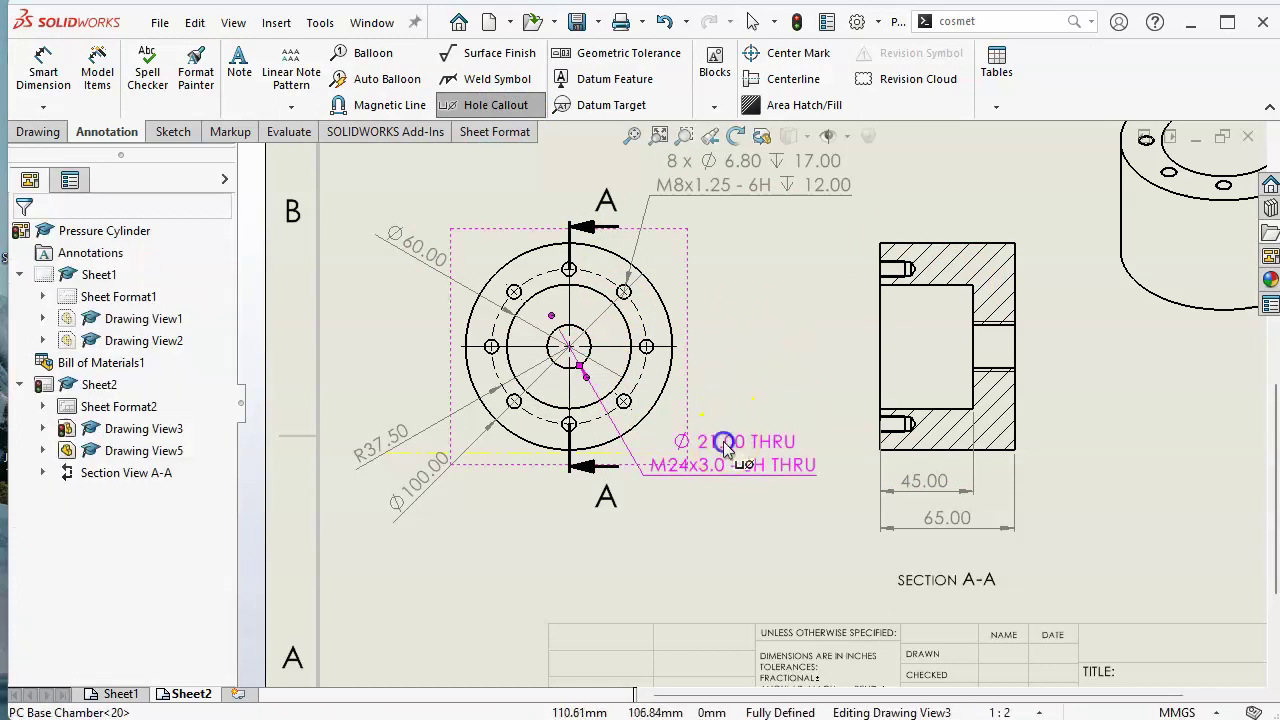
click(729, 504)
key(Escape)
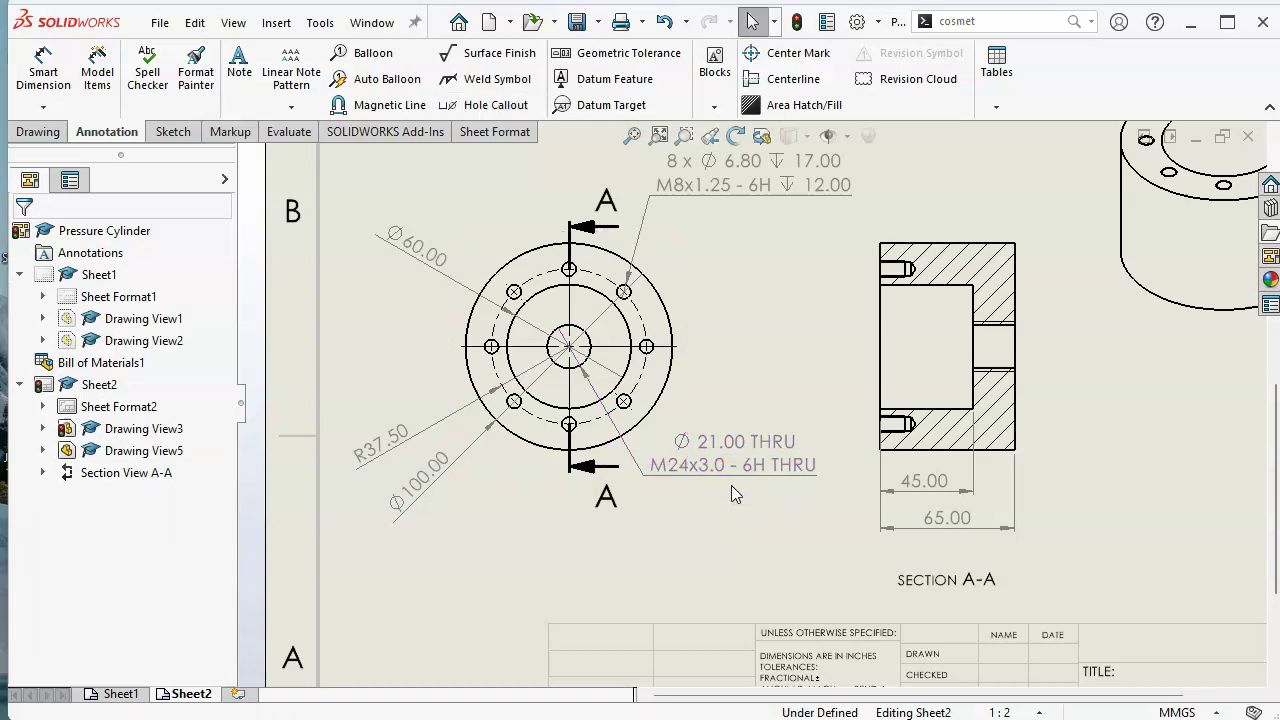
Left-align the thread callout text, fit the sheet, and save Pressure Cylinder.SLDDRW
click(732, 465)
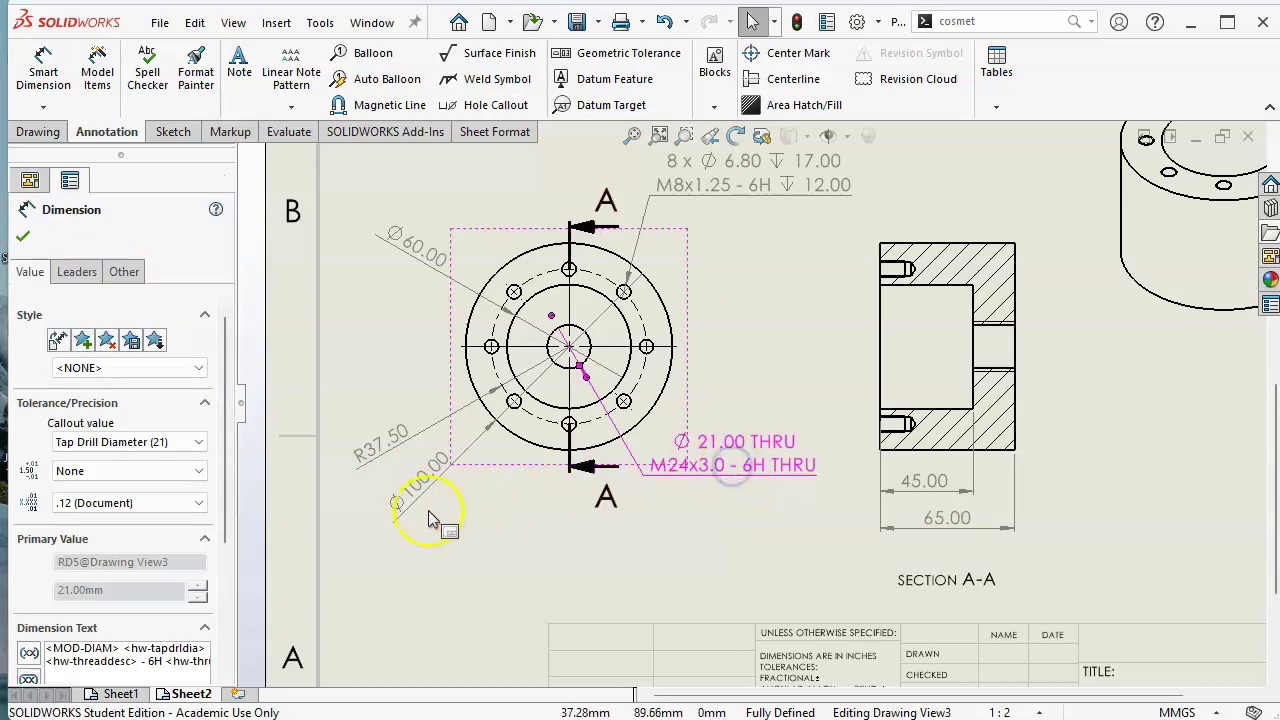
drag(228, 414, 218, 542)
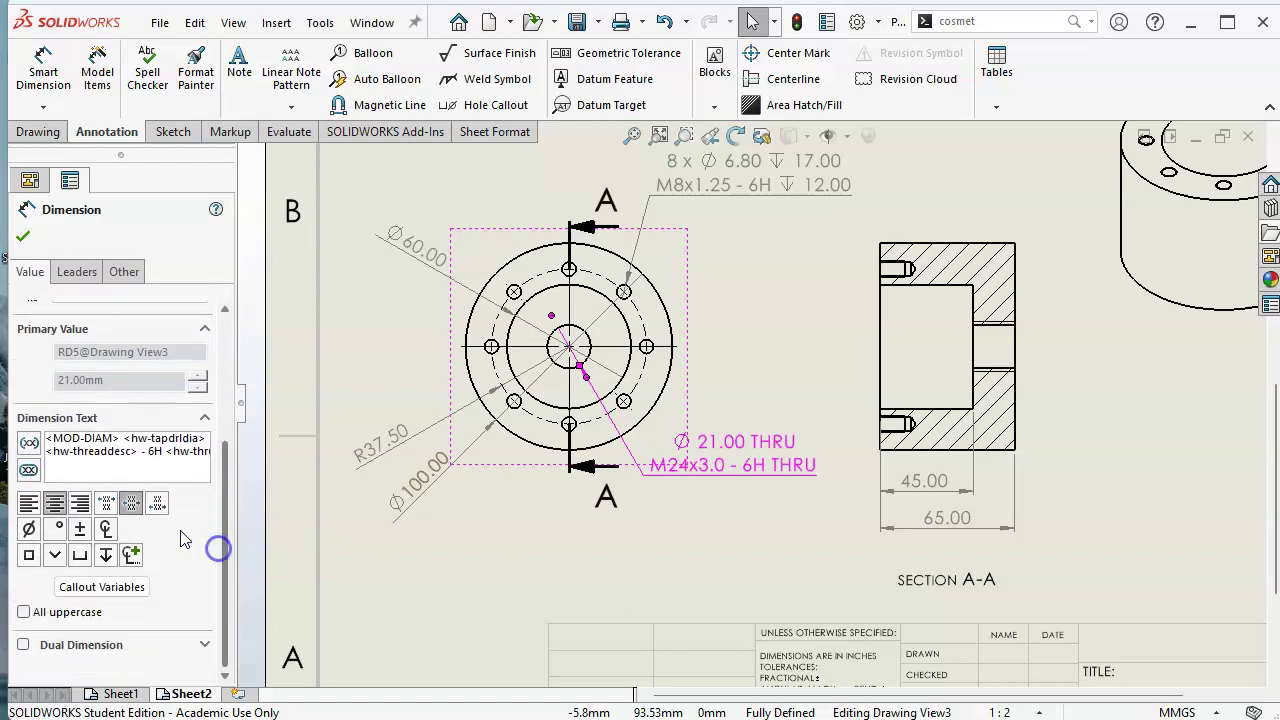
click(28, 502)
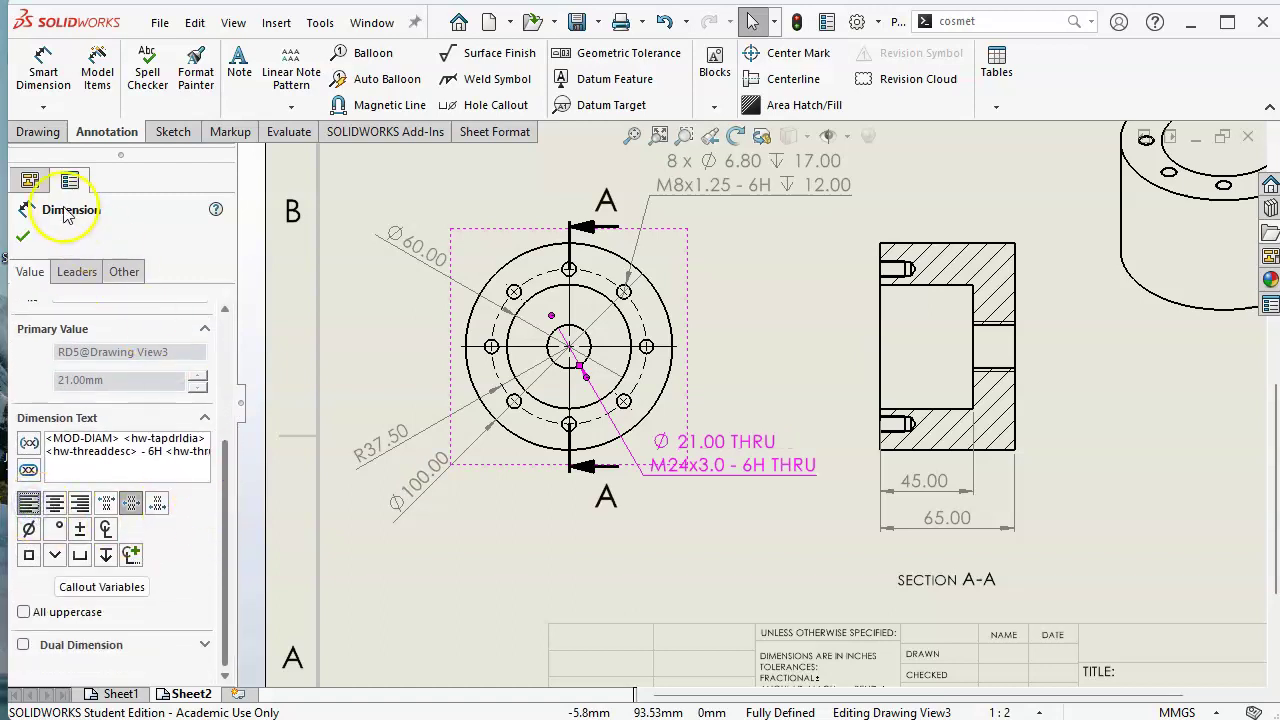
click(24, 237)
click(732, 548)
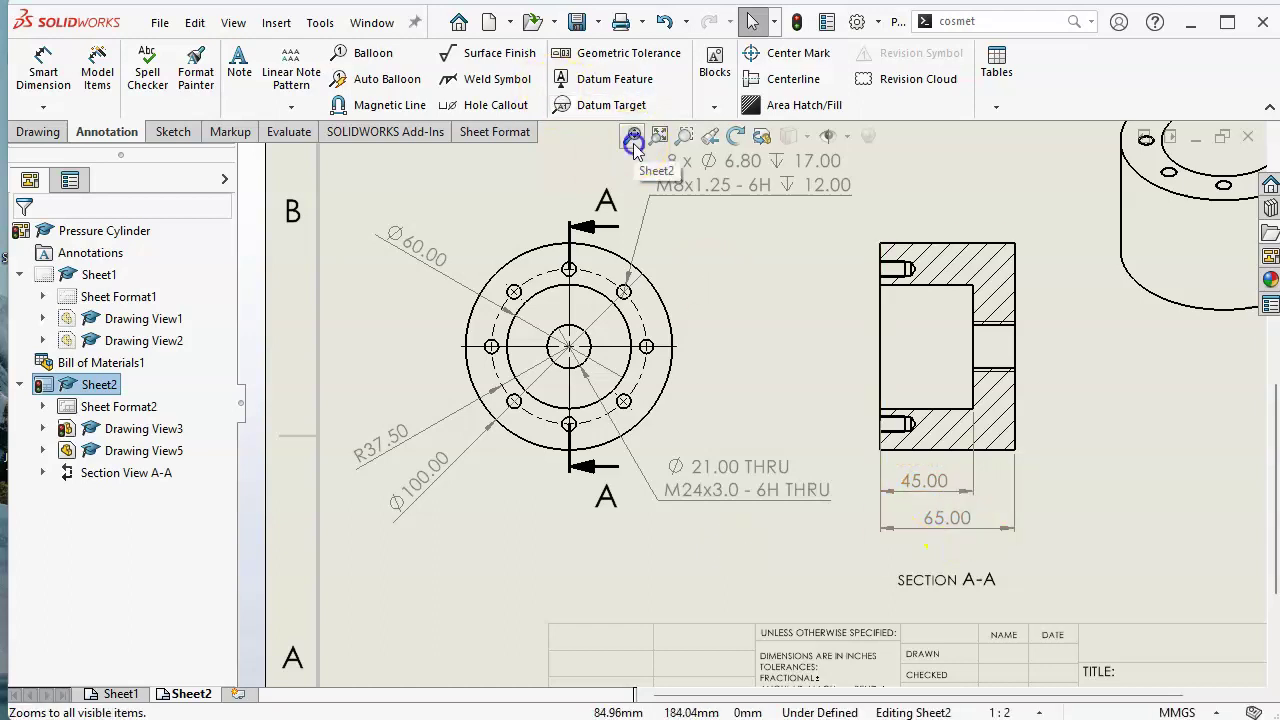
click(633, 137)
click(577, 23)
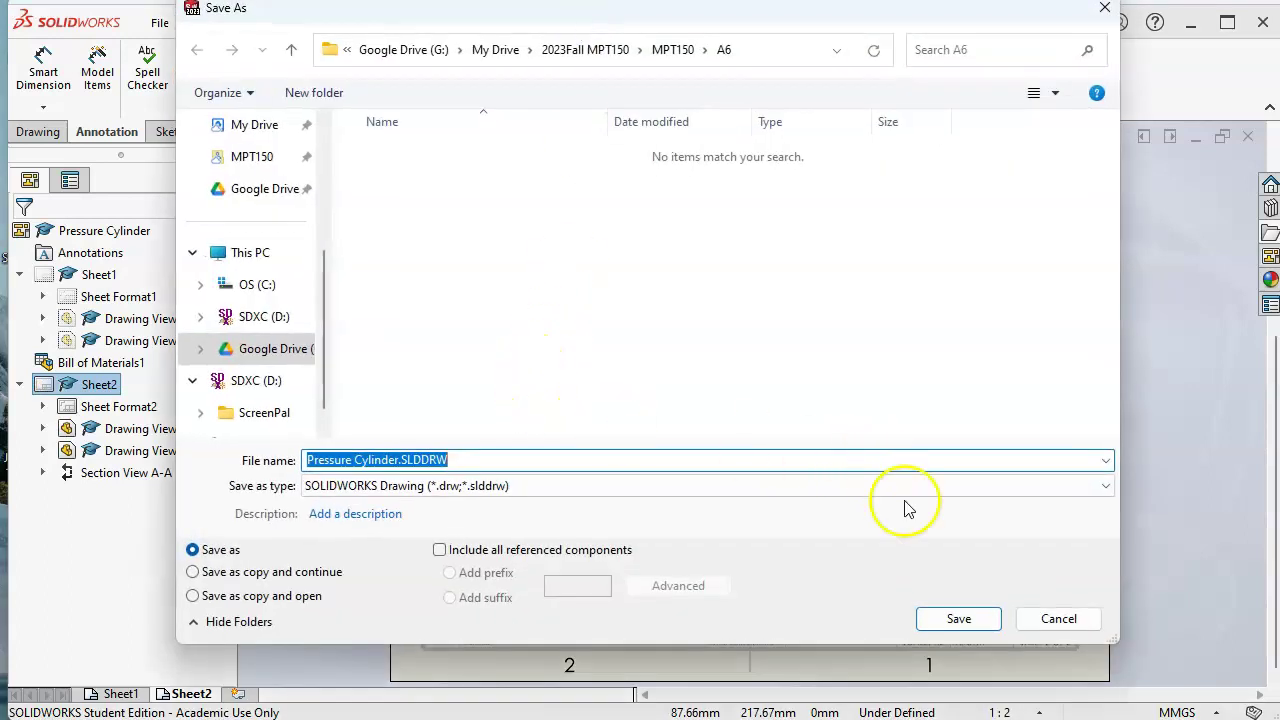
Confirm saving as Pressure Cylinder.SLDDRW, then add a blank Sheet3 (Sheet 3 of 3)
click(958, 617)
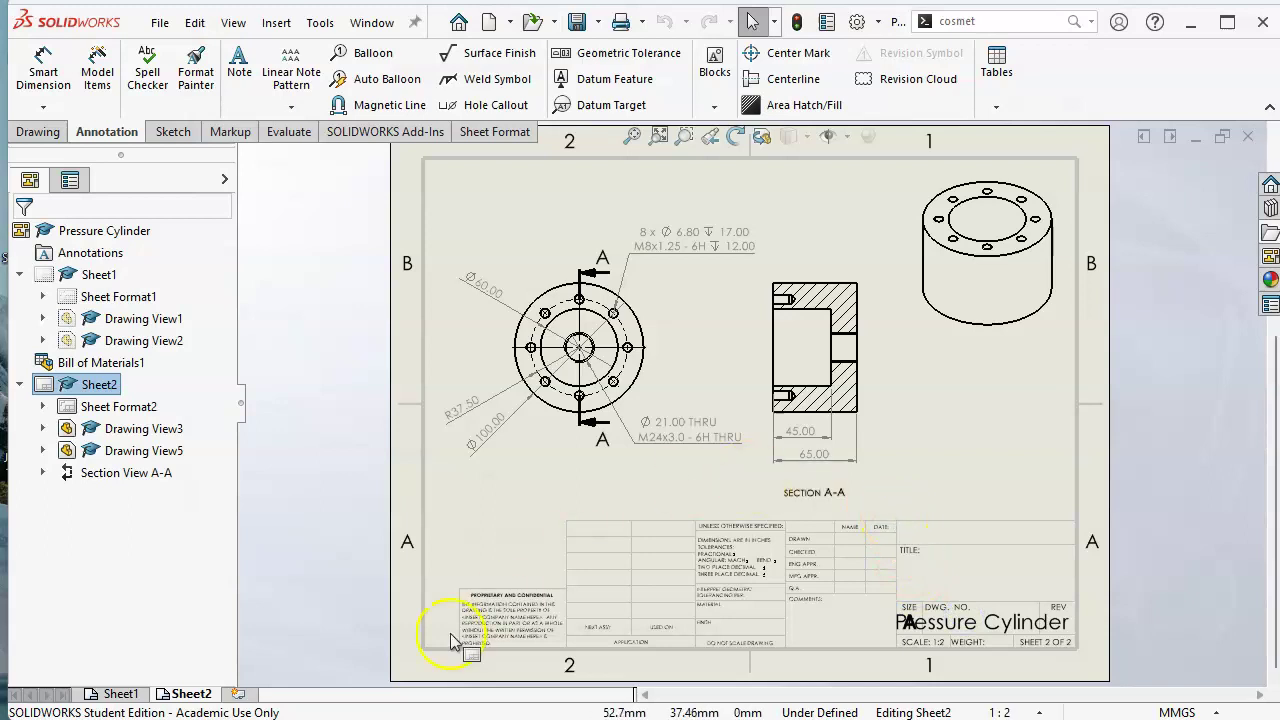
click(237, 696)
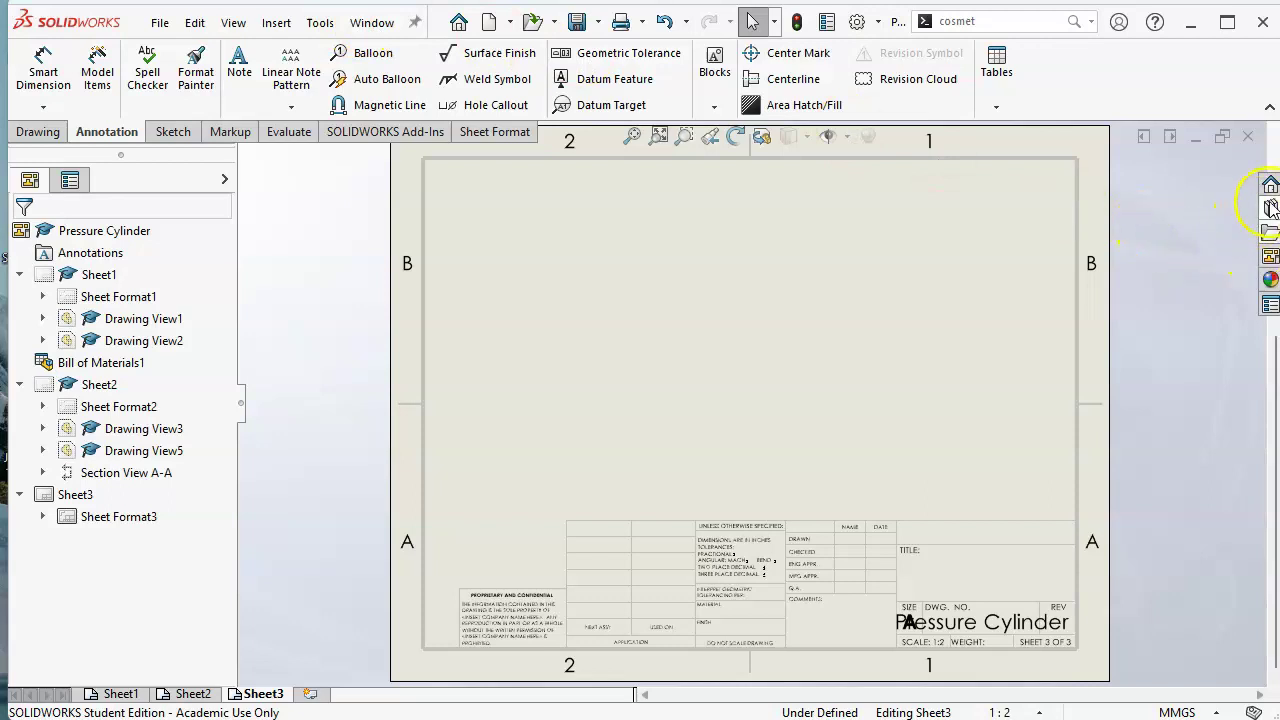
Close the PC Base Chamber part from the Window list
click(372, 23)
mouse_move(420, 218)
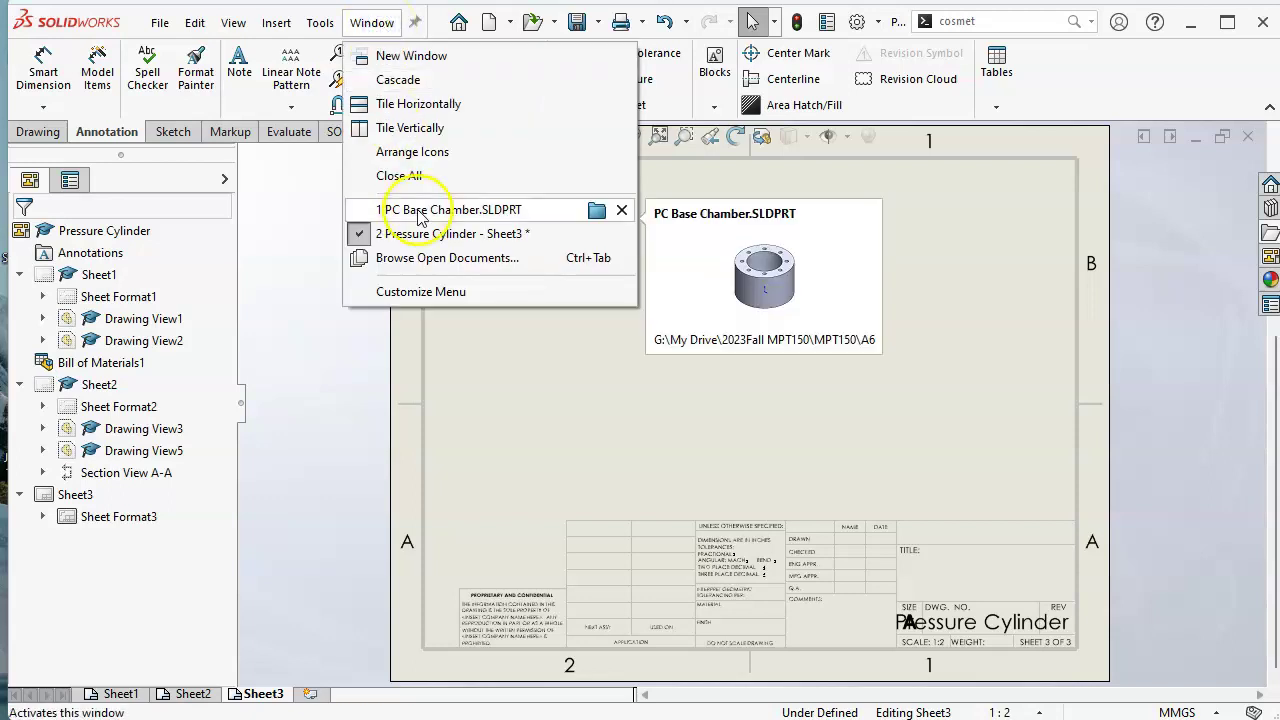
click(621, 209)
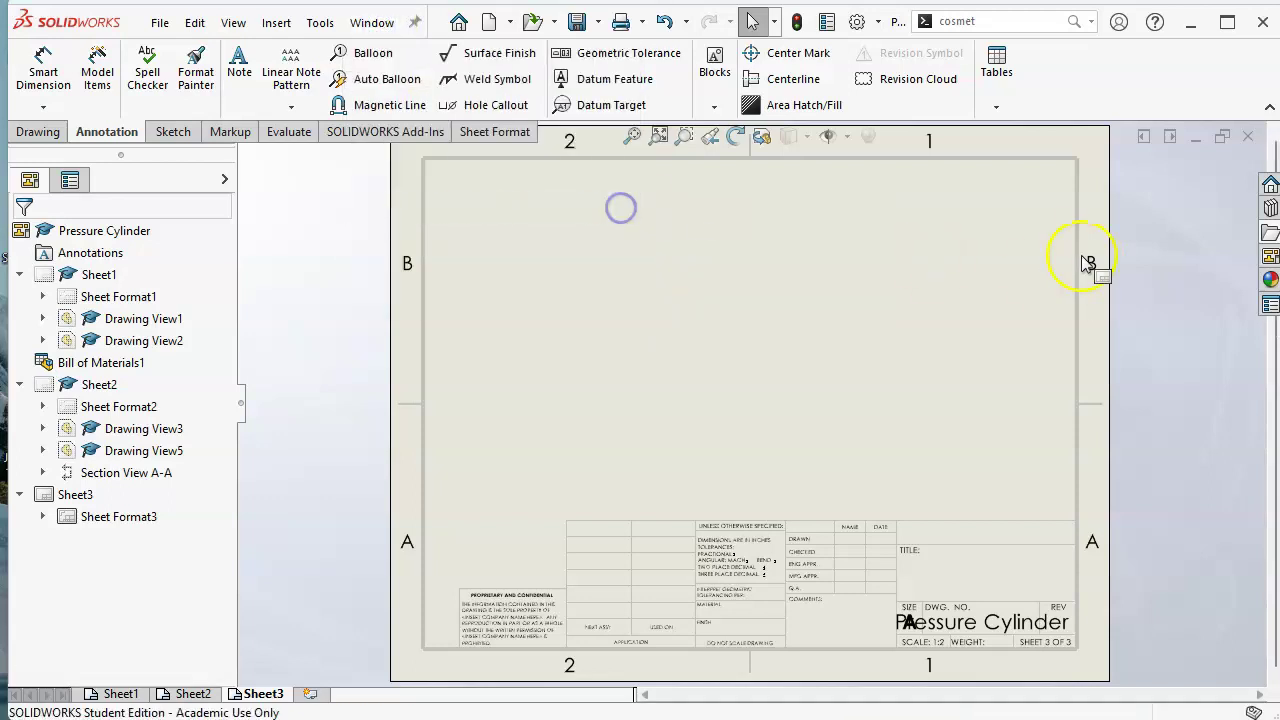
Load PC Gasket.SLDPRT into the View Palette and drag its top view onto Sheet3
click(1270, 256)
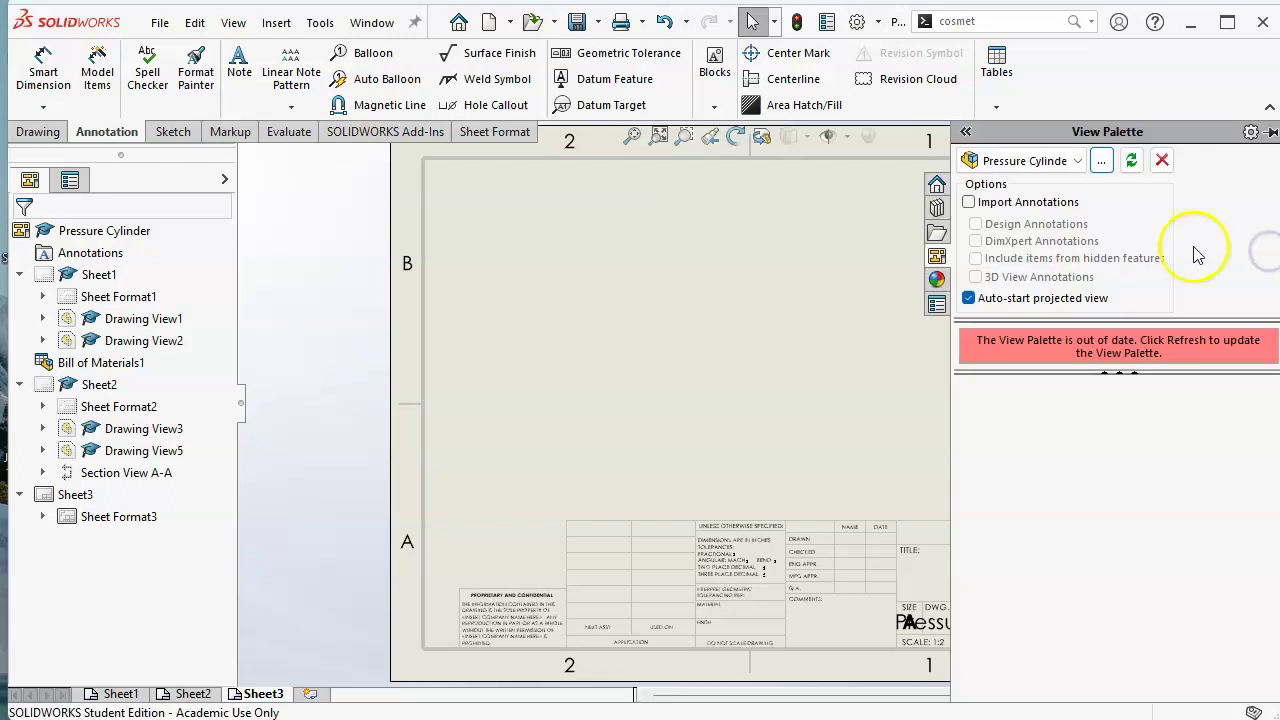
click(1101, 161)
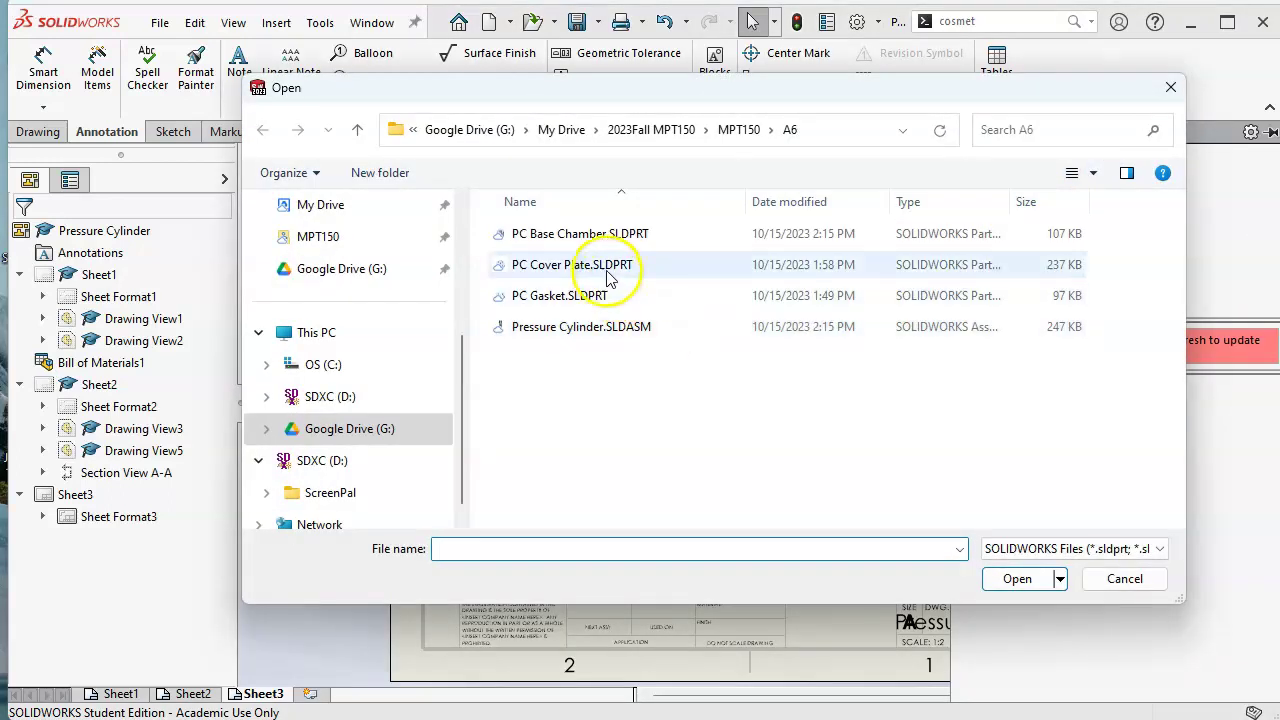
click(590, 296)
click(1017, 578)
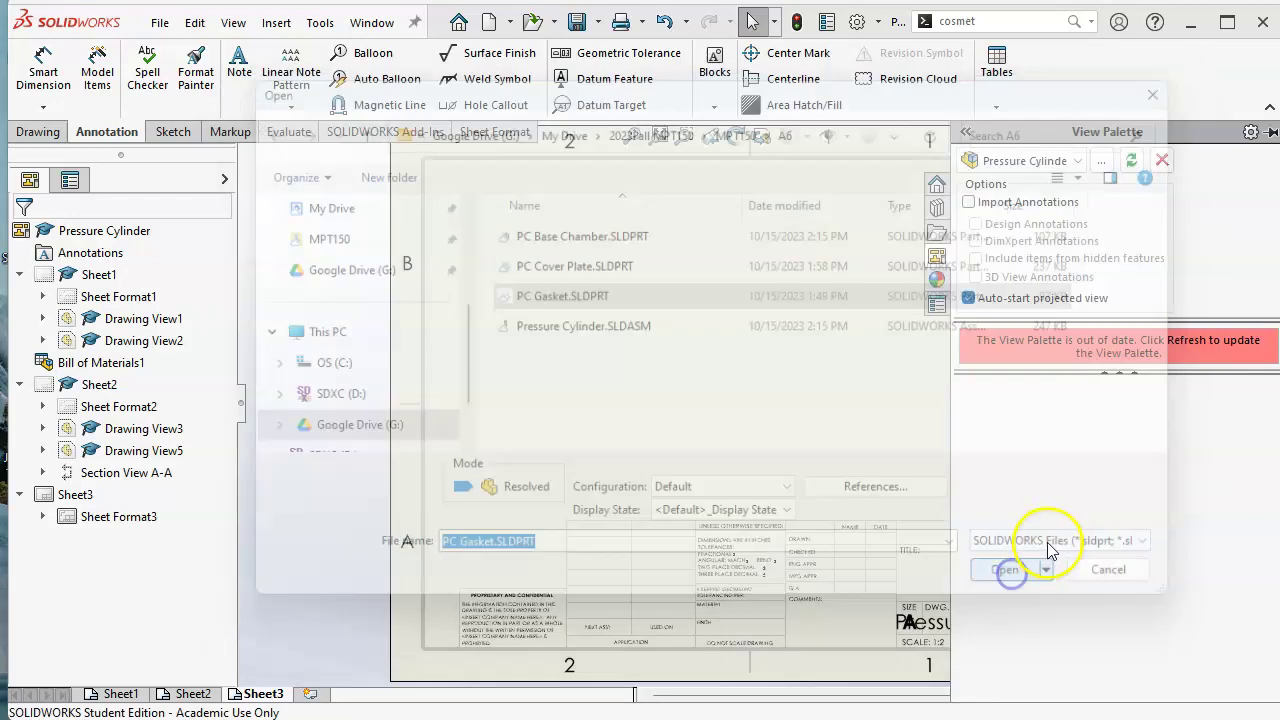
drag(1097, 474, 626, 386)
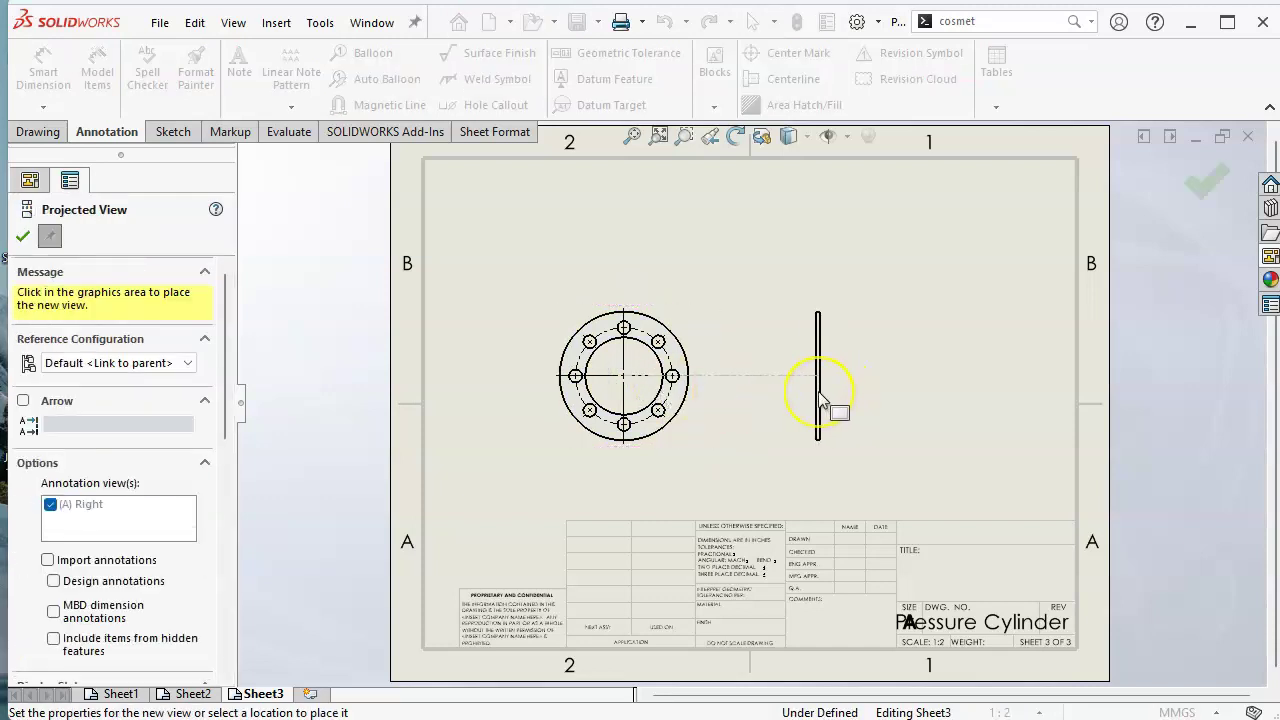
Place the gasket's projected side view to the right and nudge the circular view right
click(820, 400)
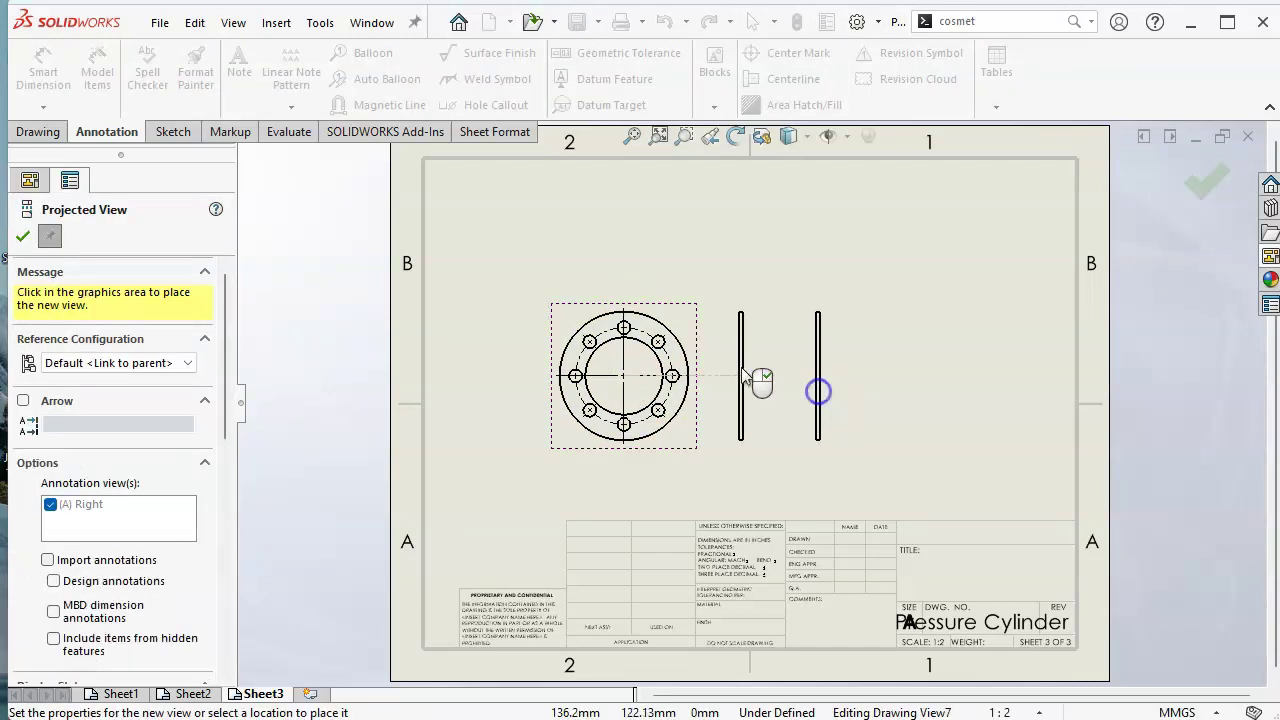
click(24, 238)
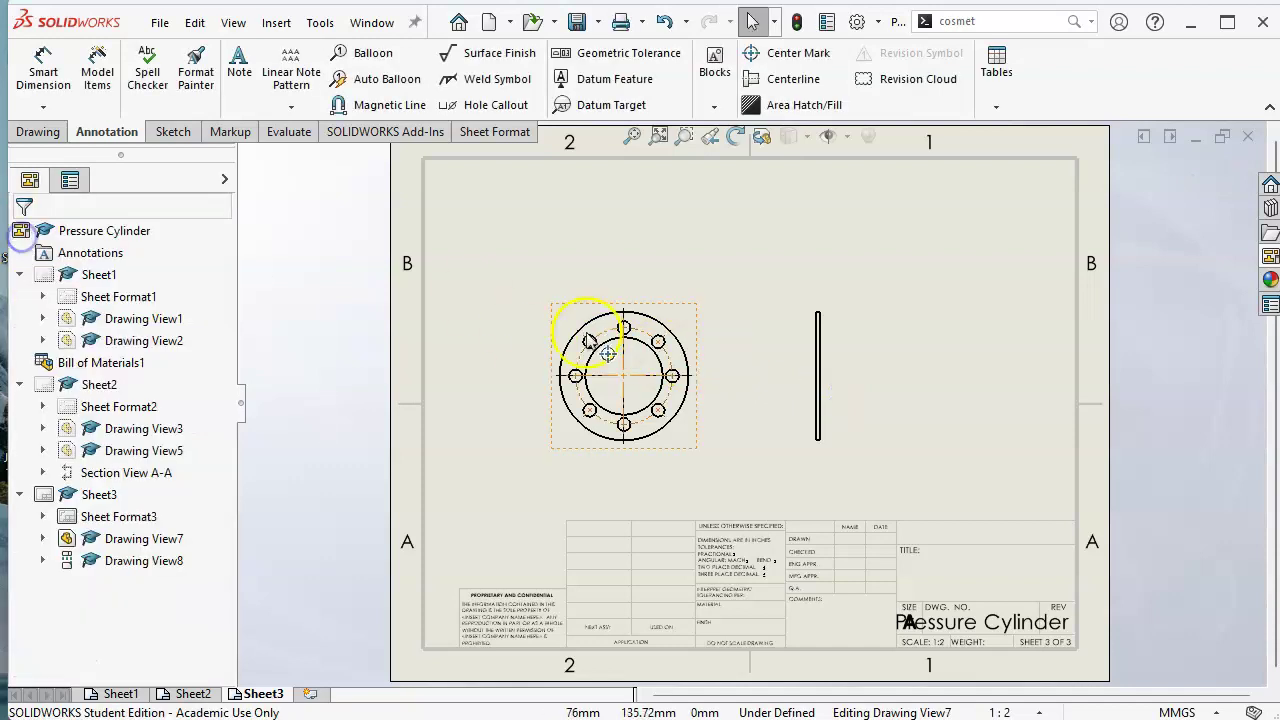
drag(697, 334, 717, 313)
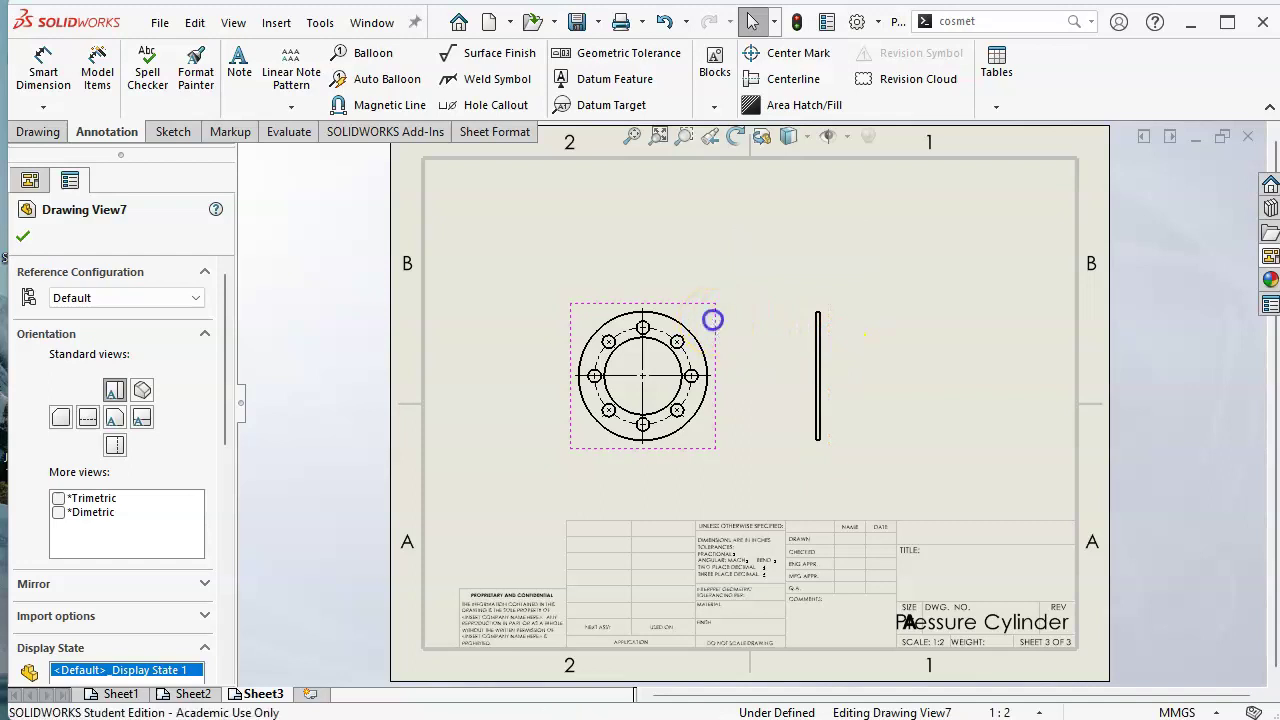
Add an isometric projected gasket view and position it in the top-right corner
click(45, 131)
click(82, 70)
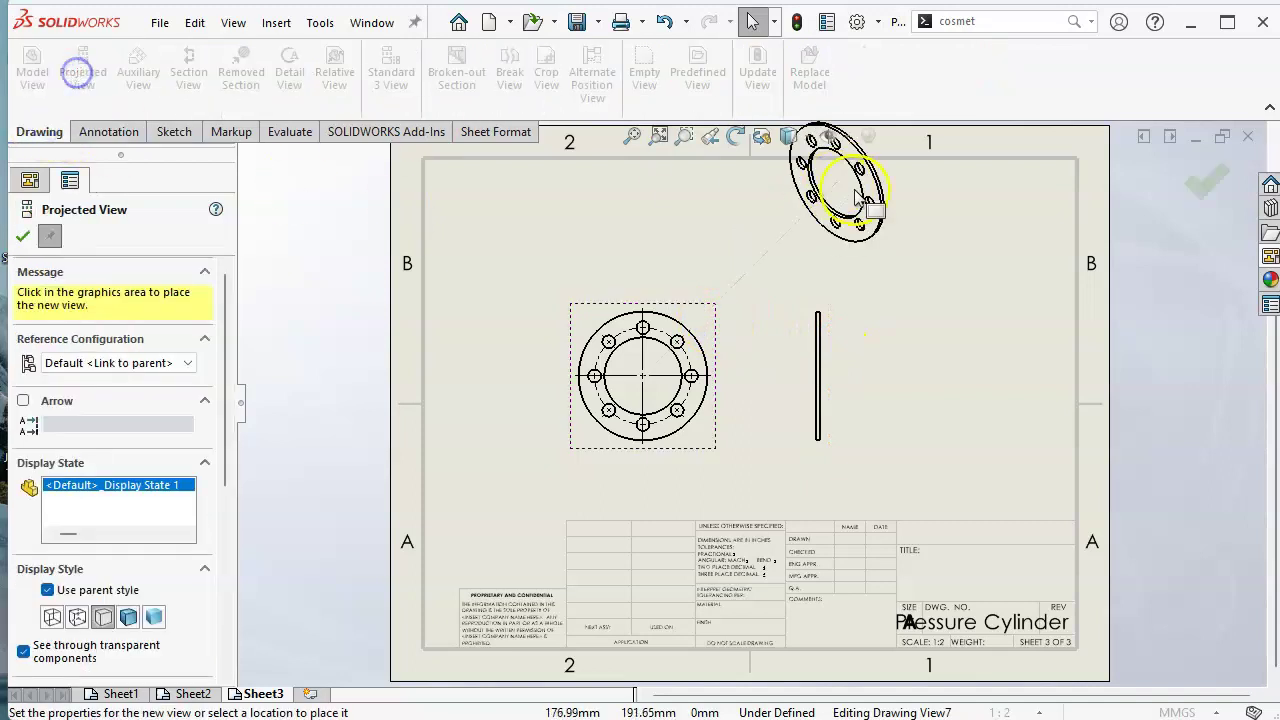
click(1205, 182)
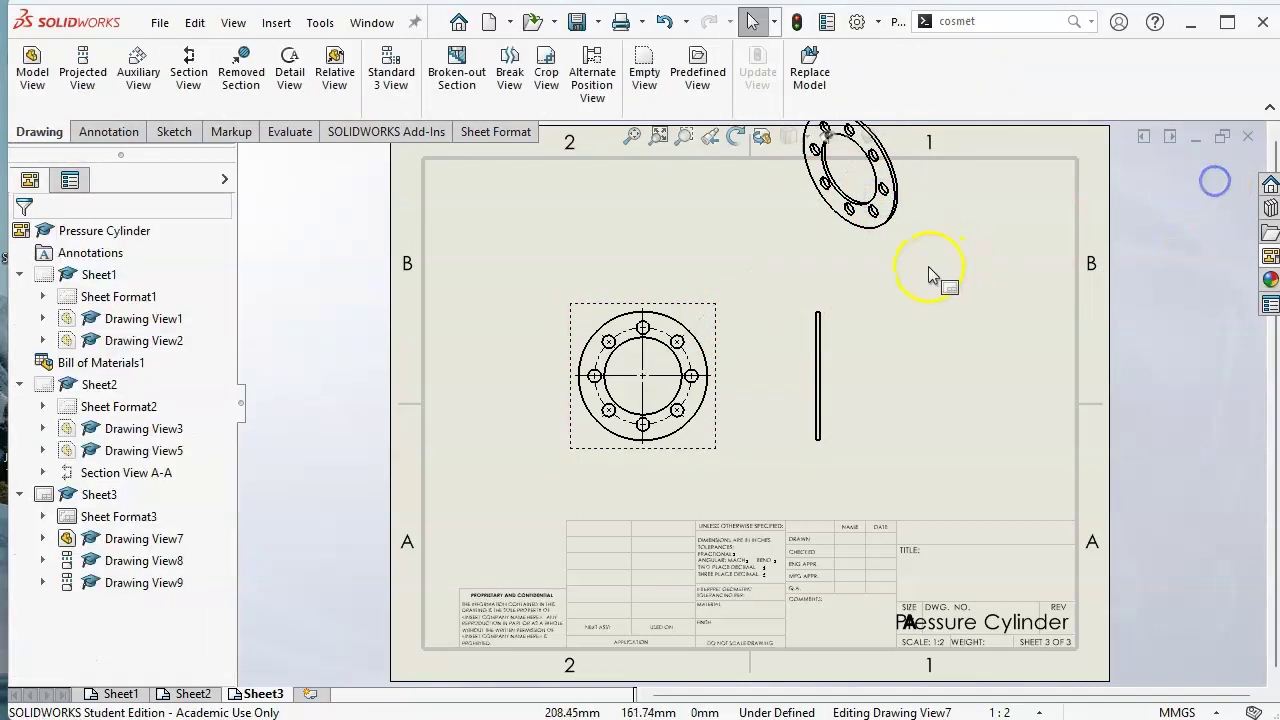
mouse_move(934, 269)
mouse_down()
mouse_move(903, 257)
mouse_move(1037, 320)
mouse_up()
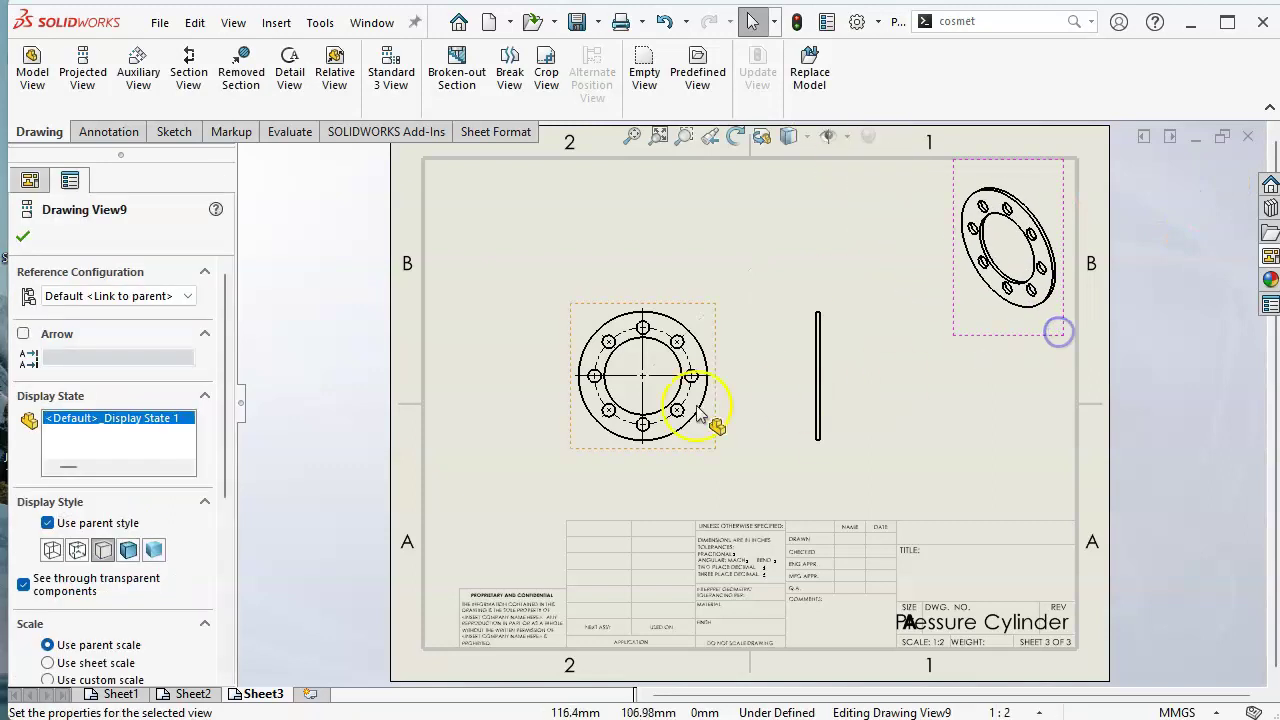
drag(706, 306, 707, 289)
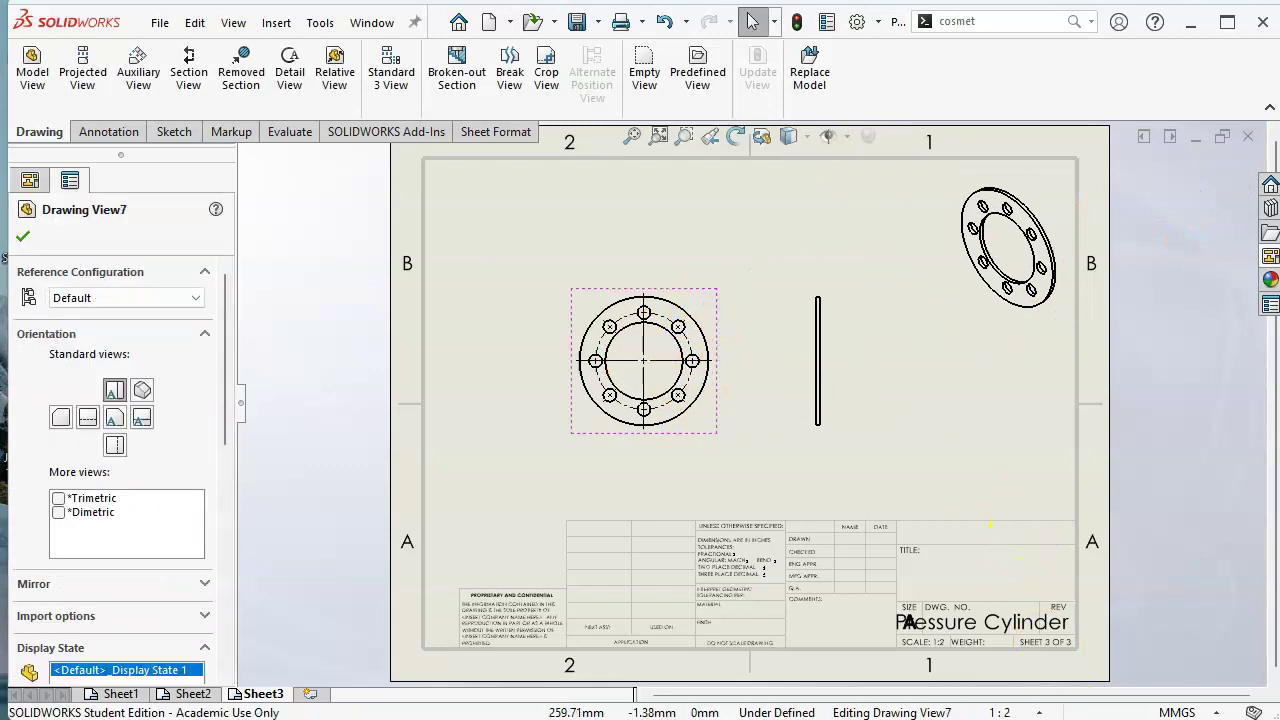
Set the sheet scale to 1:1 and give the isometric view a custom 1:2 scale
click(1040, 713)
click(992, 338)
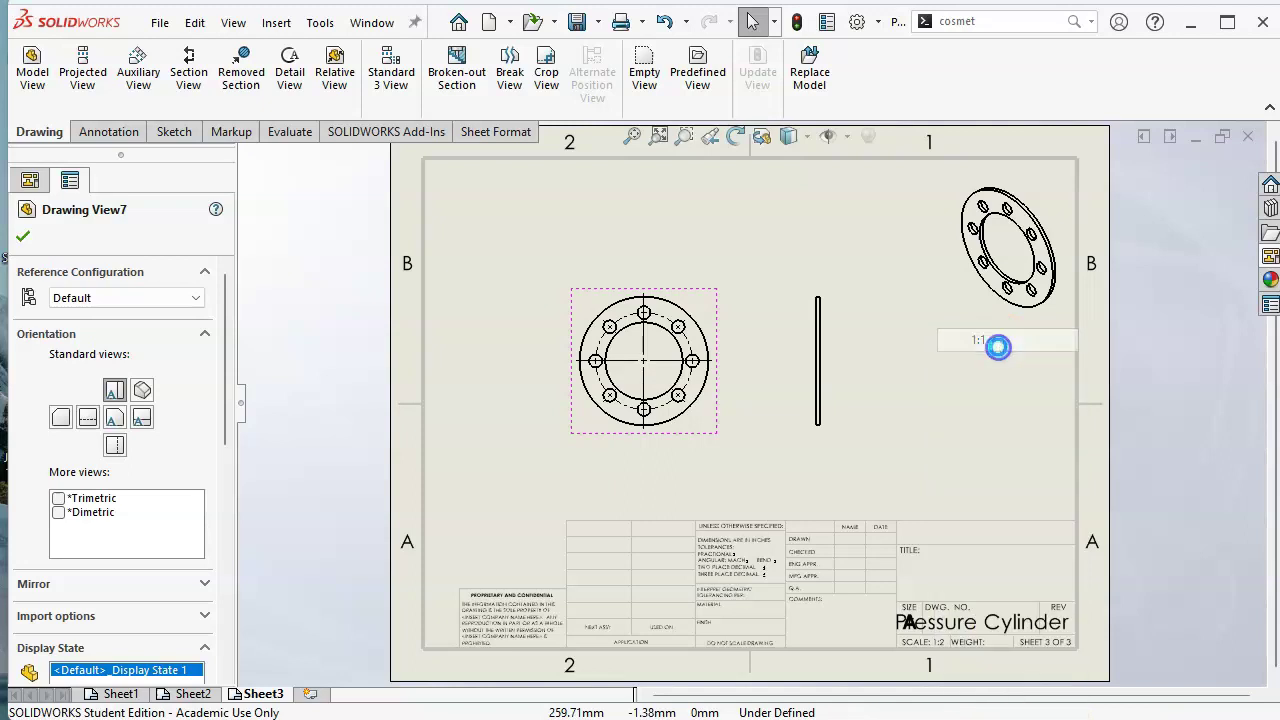
click(937, 376)
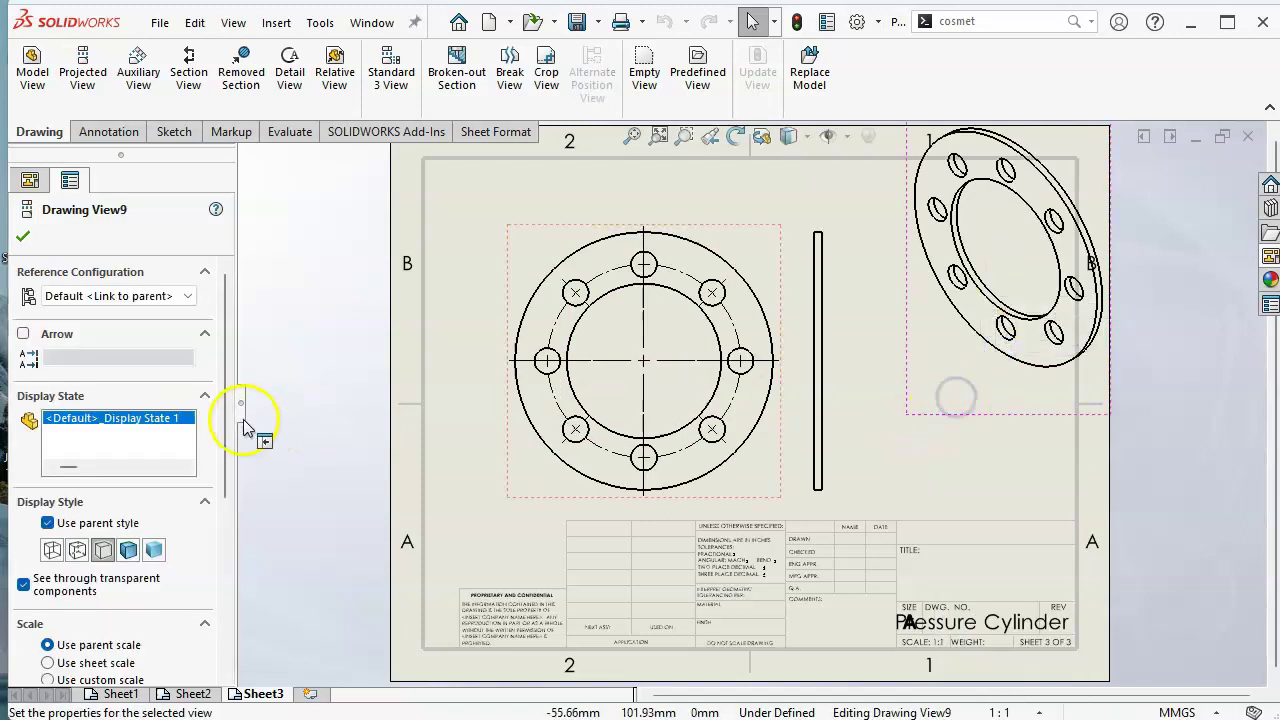
drag(226, 425, 226, 563)
click(100, 408)
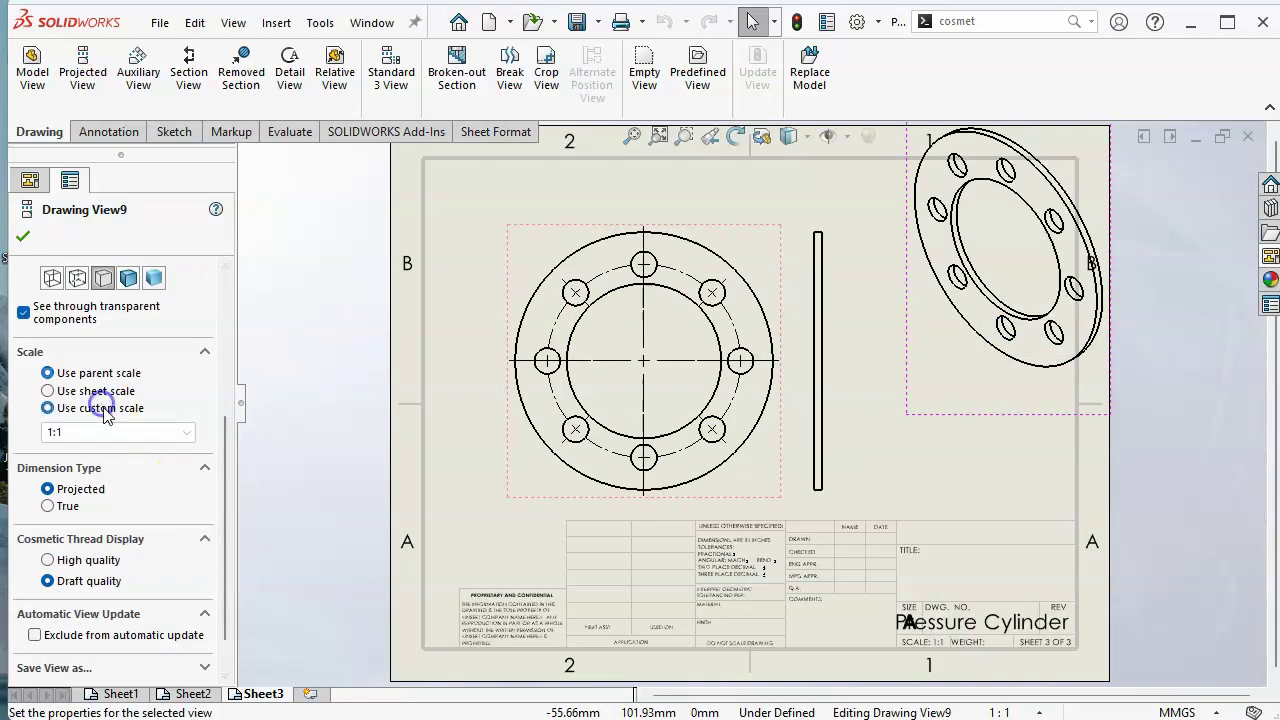
click(186, 432)
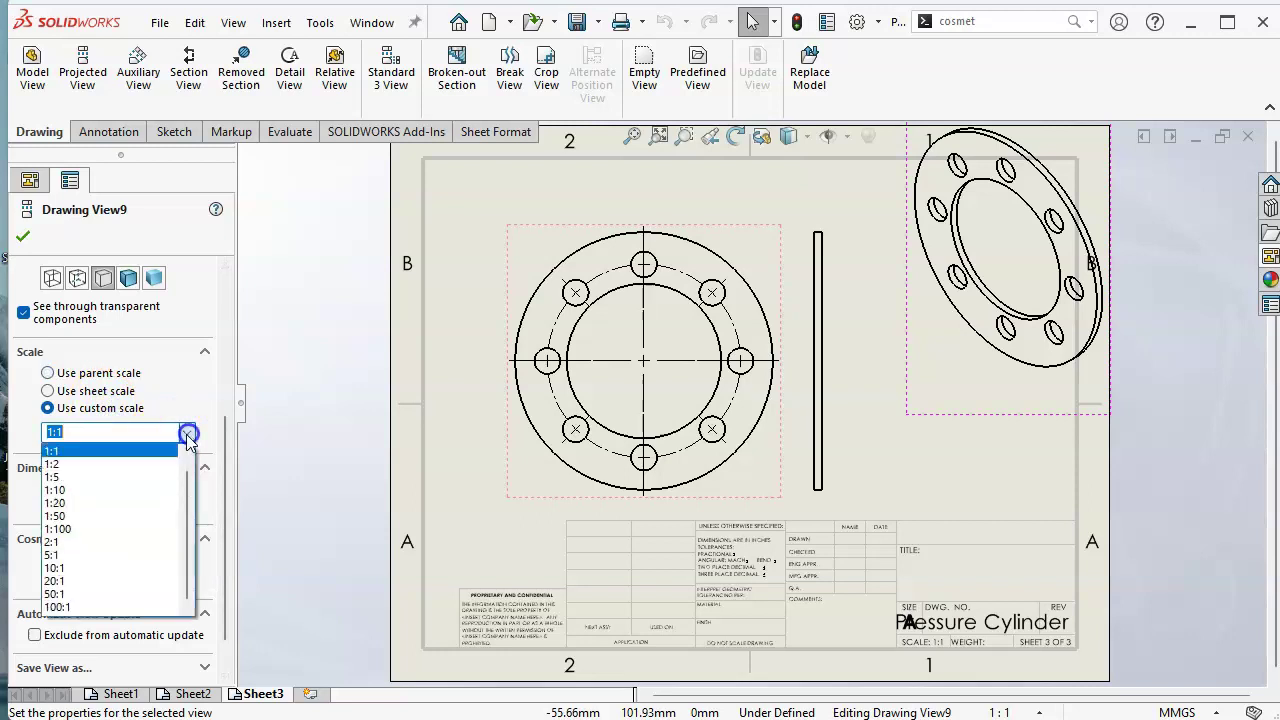
click(112, 465)
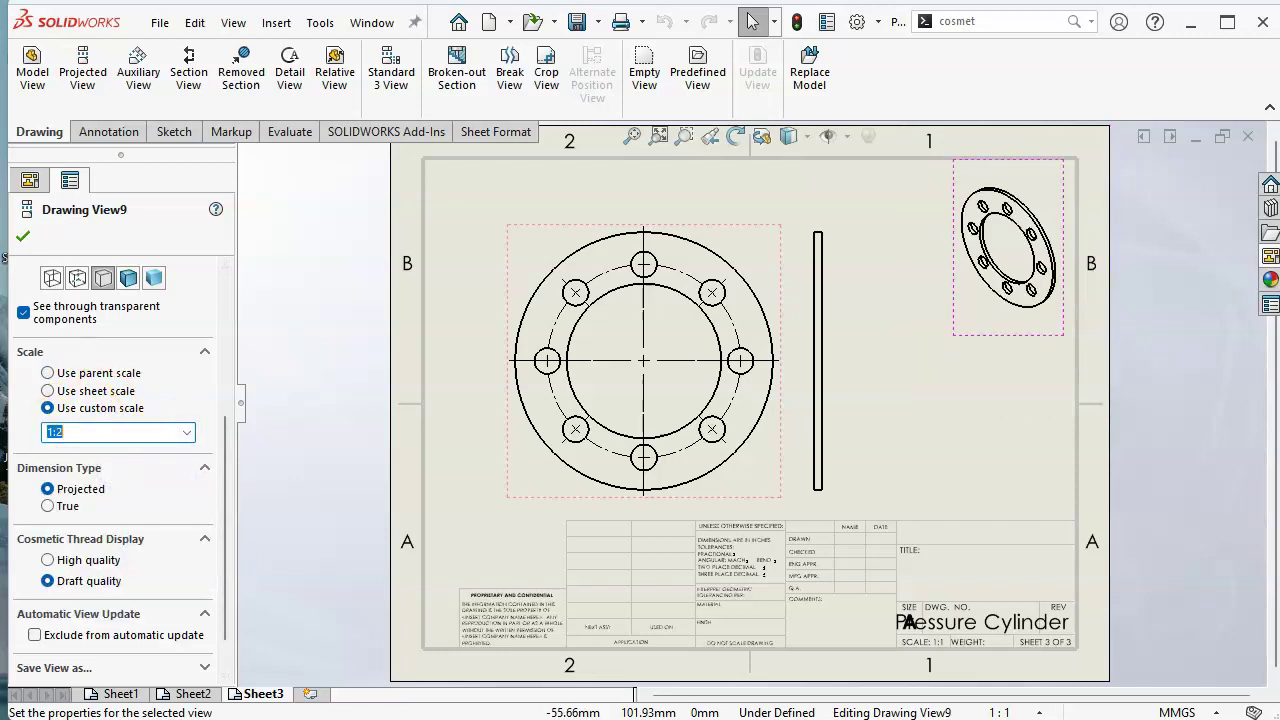
click(23, 240)
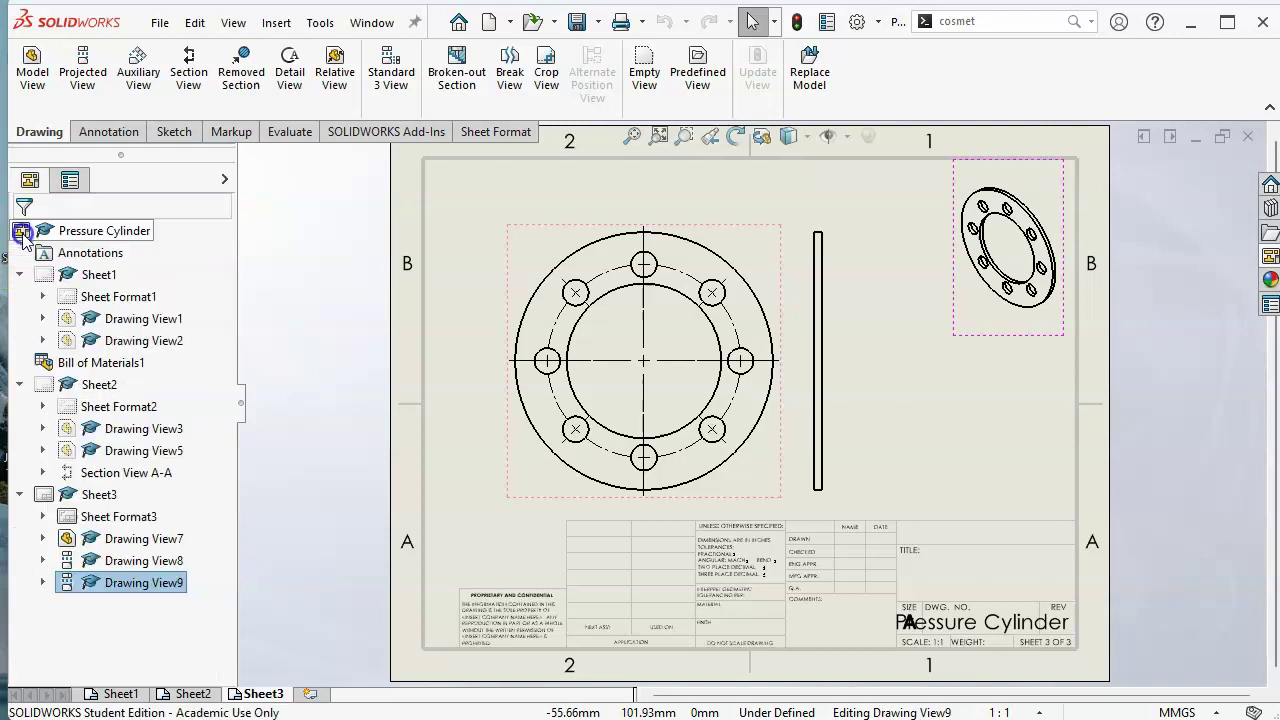
Move the gasket's edge view farther right on the sheet
click(1035, 355)
drag(829, 470, 898, 475)
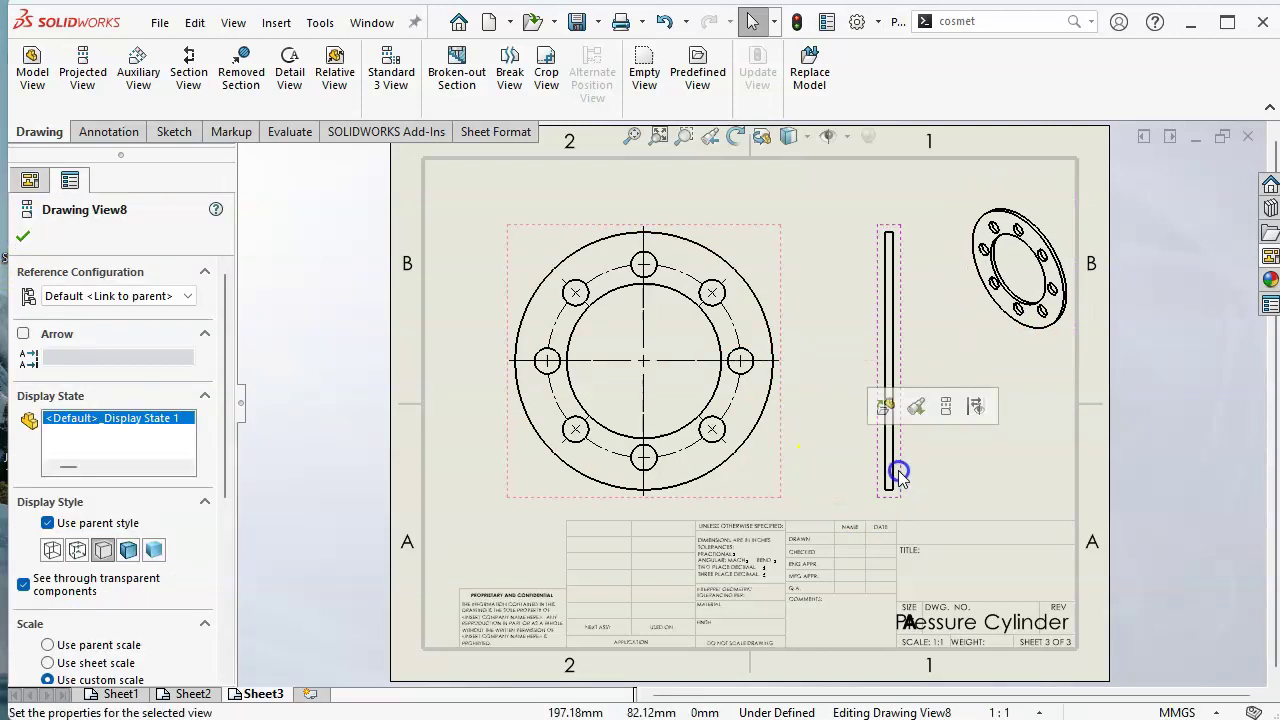
click(806, 317)
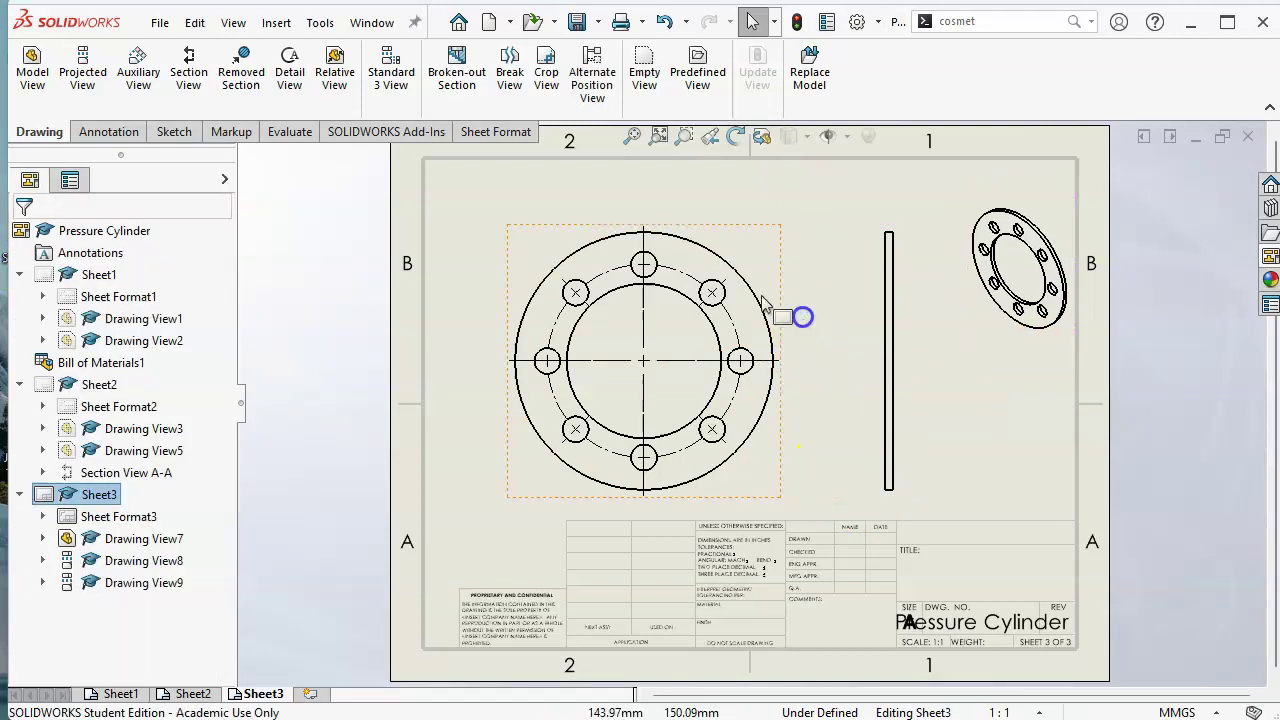
Dimension the gasket's Ø100 outer circle, Ø10 bolt hole, R37.50 bolt circle and Ø60 inner circle
click(108, 132)
click(43, 70)
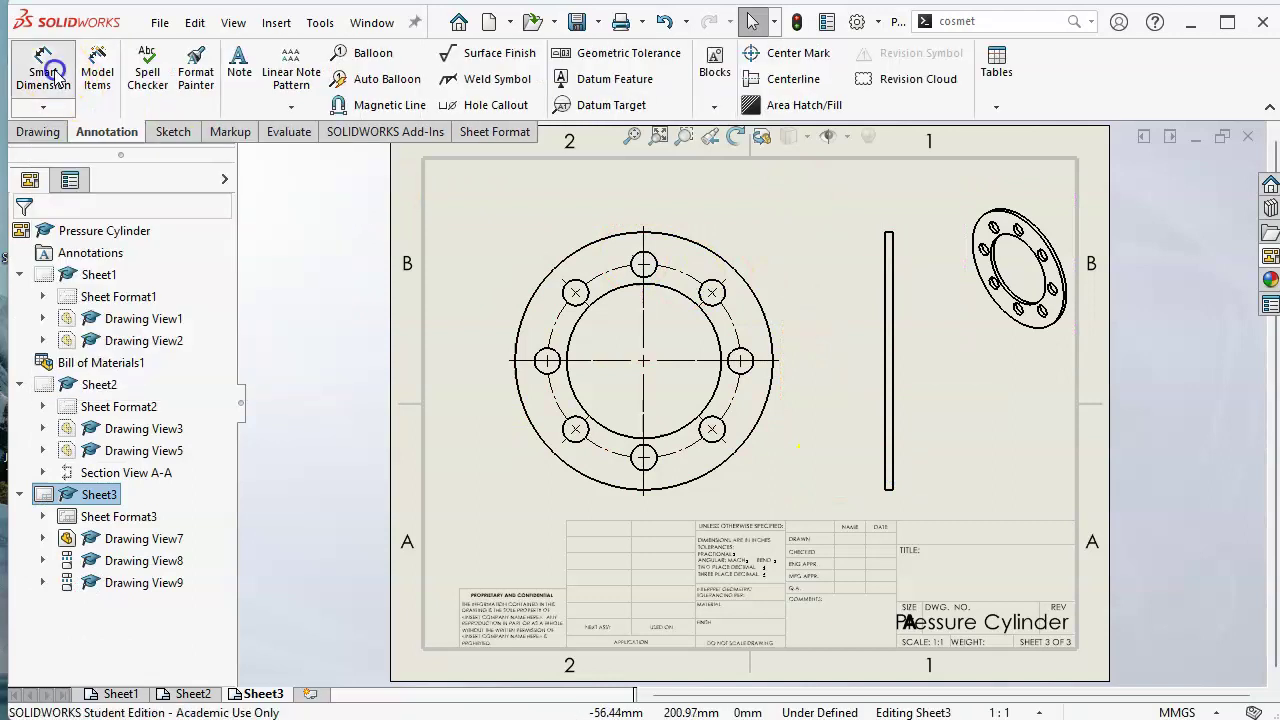
click(520, 330)
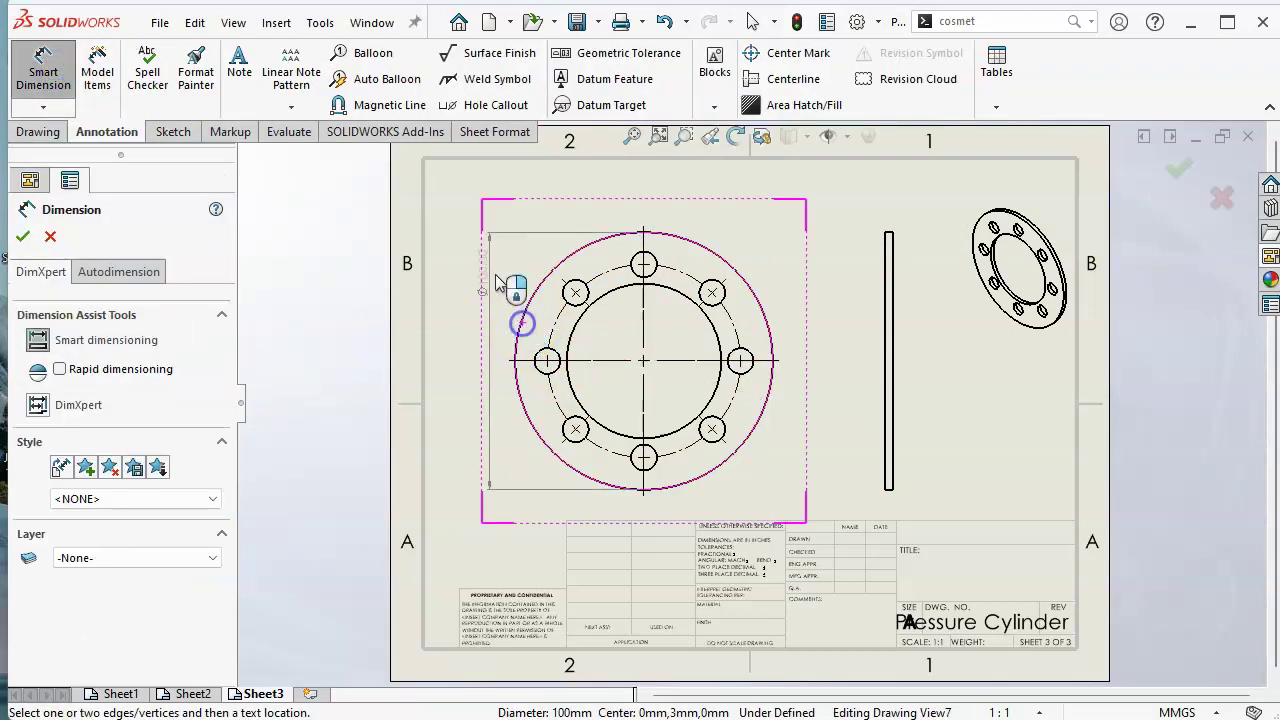
click(505, 218)
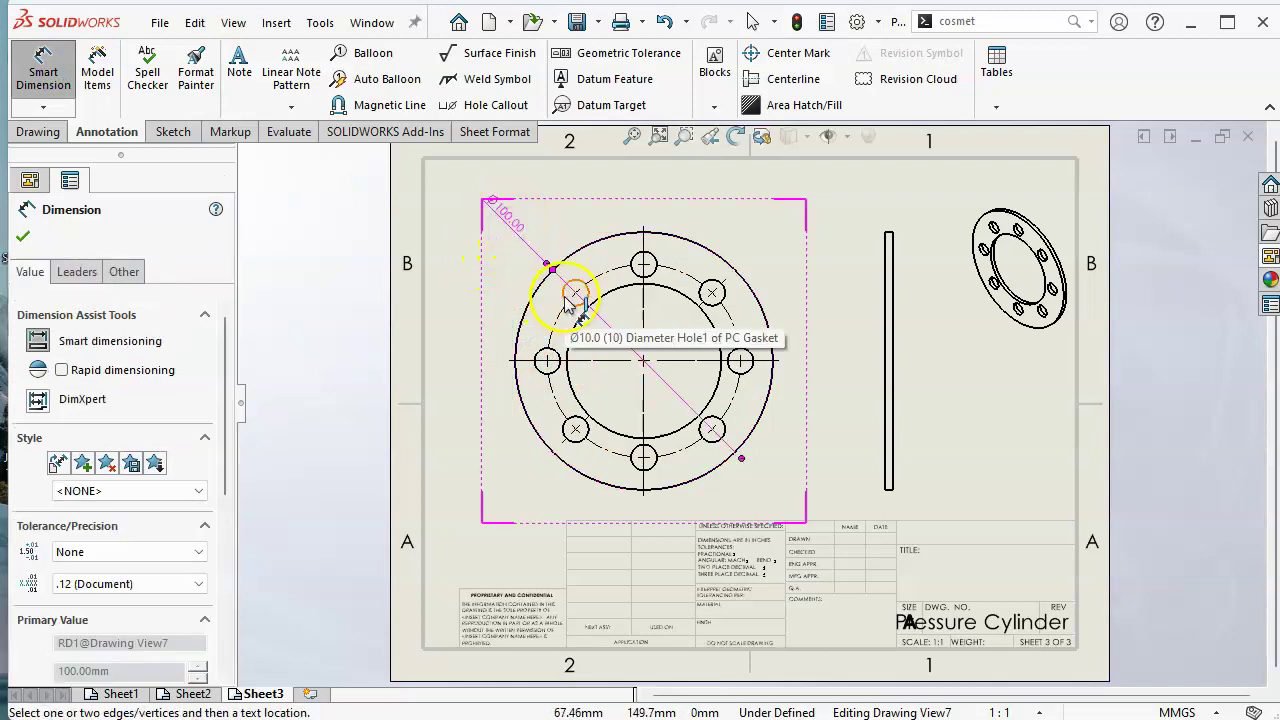
click(572, 291)
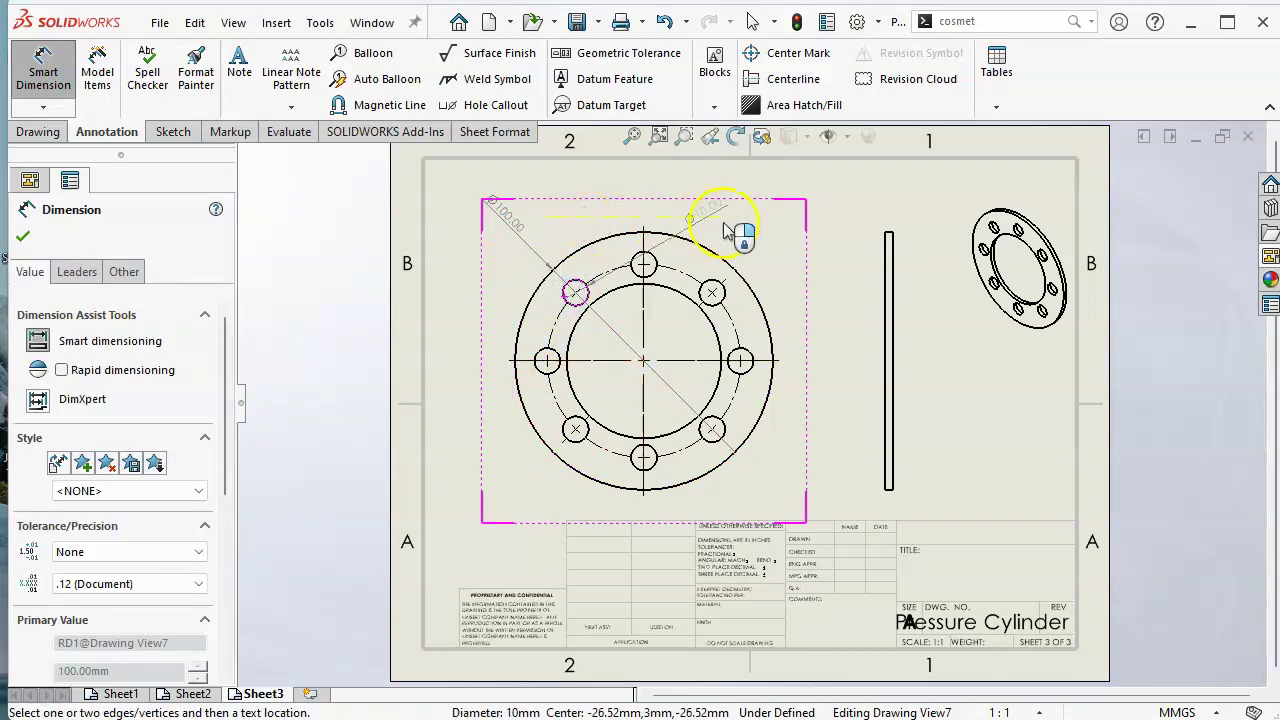
click(495, 264)
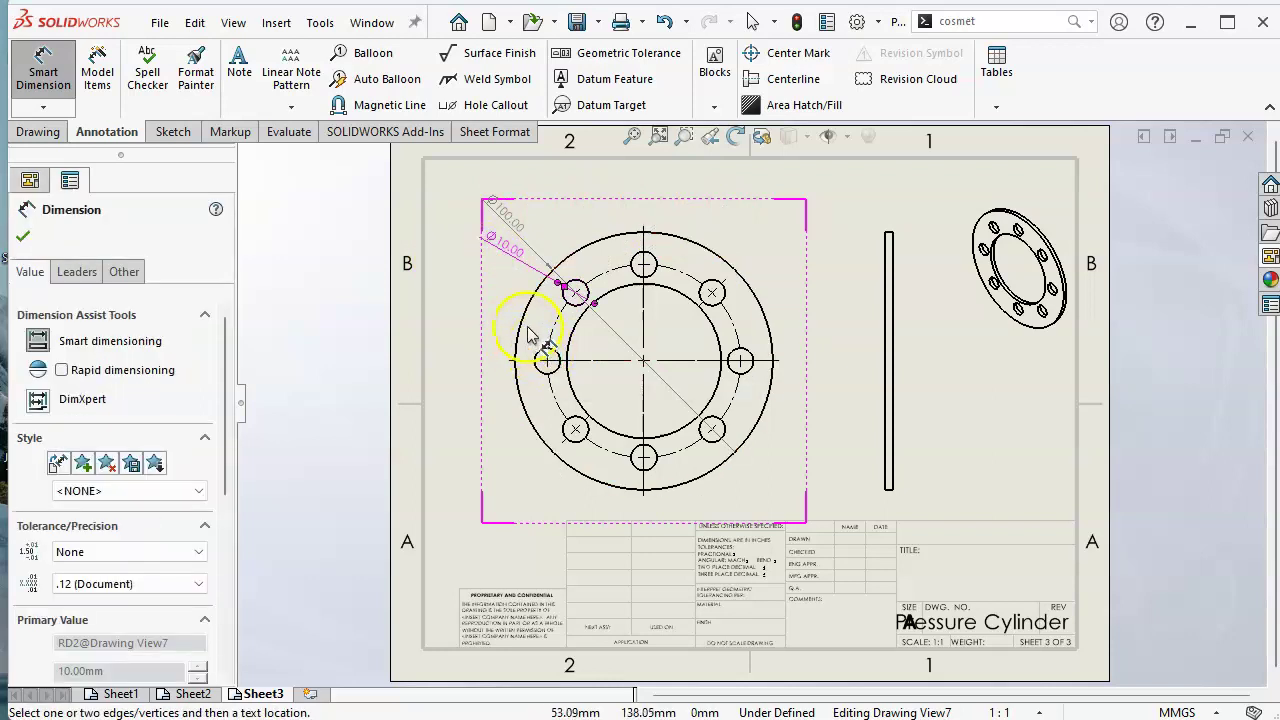
drag(545, 340, 466, 304)
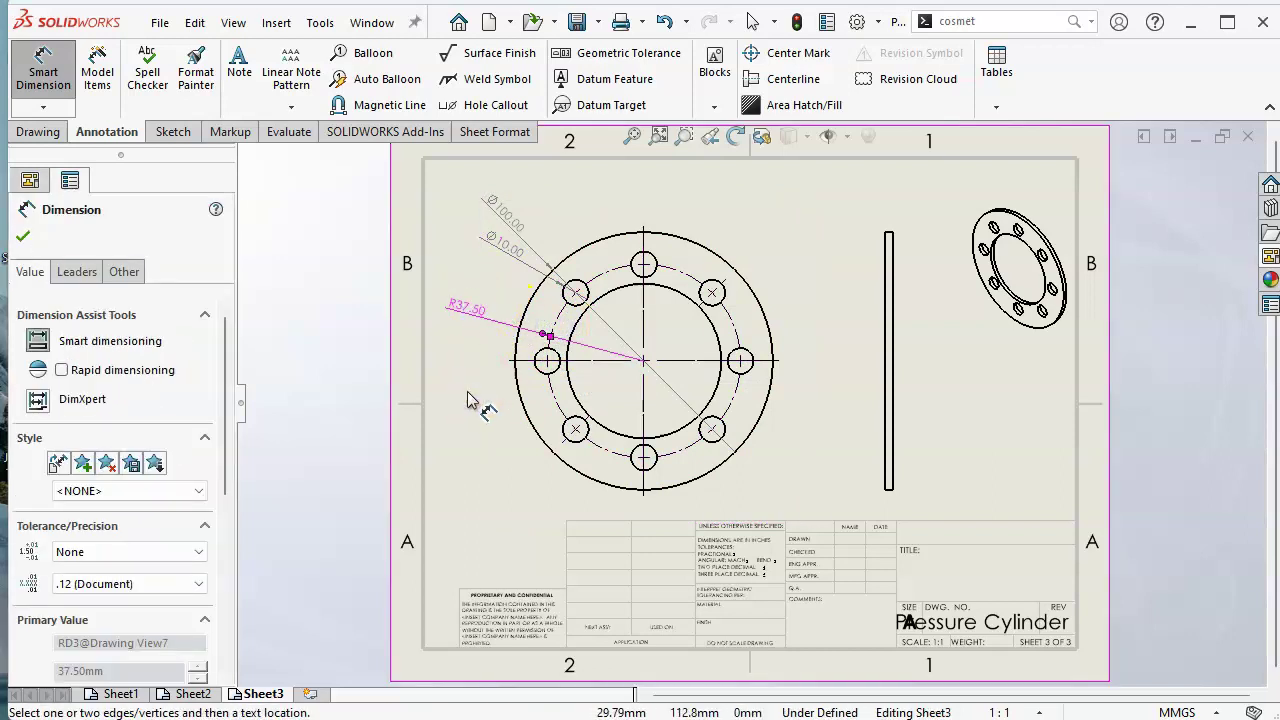
click(571, 401)
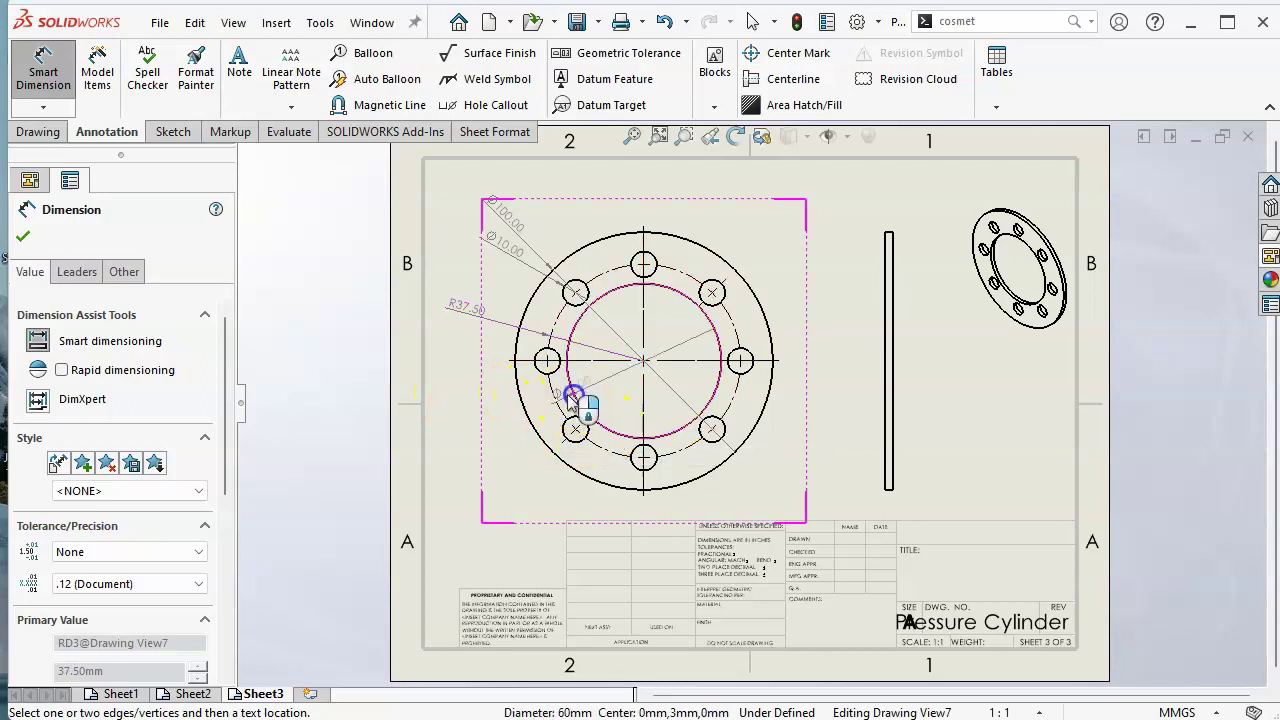
click(489, 459)
Display the R37.50 bolt-circle dimension as a diameter, giving Ø75.00
right_click(466, 309)
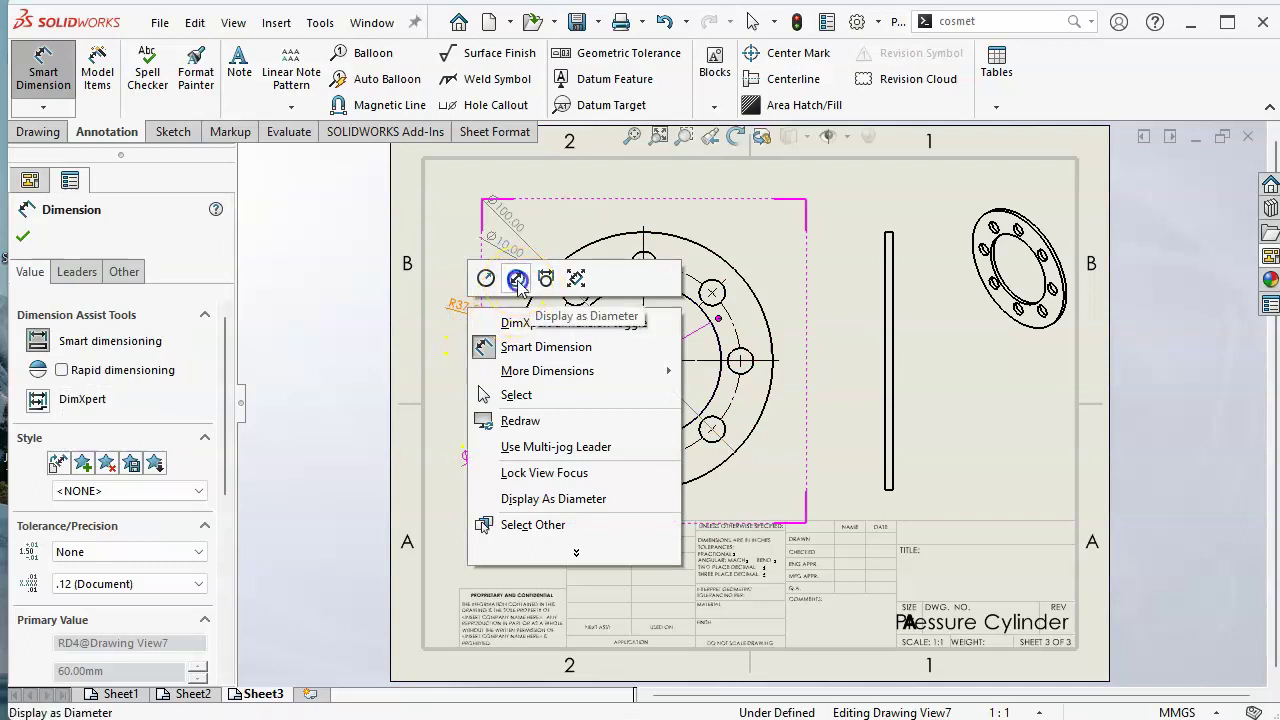
click(517, 281)
click(478, 304)
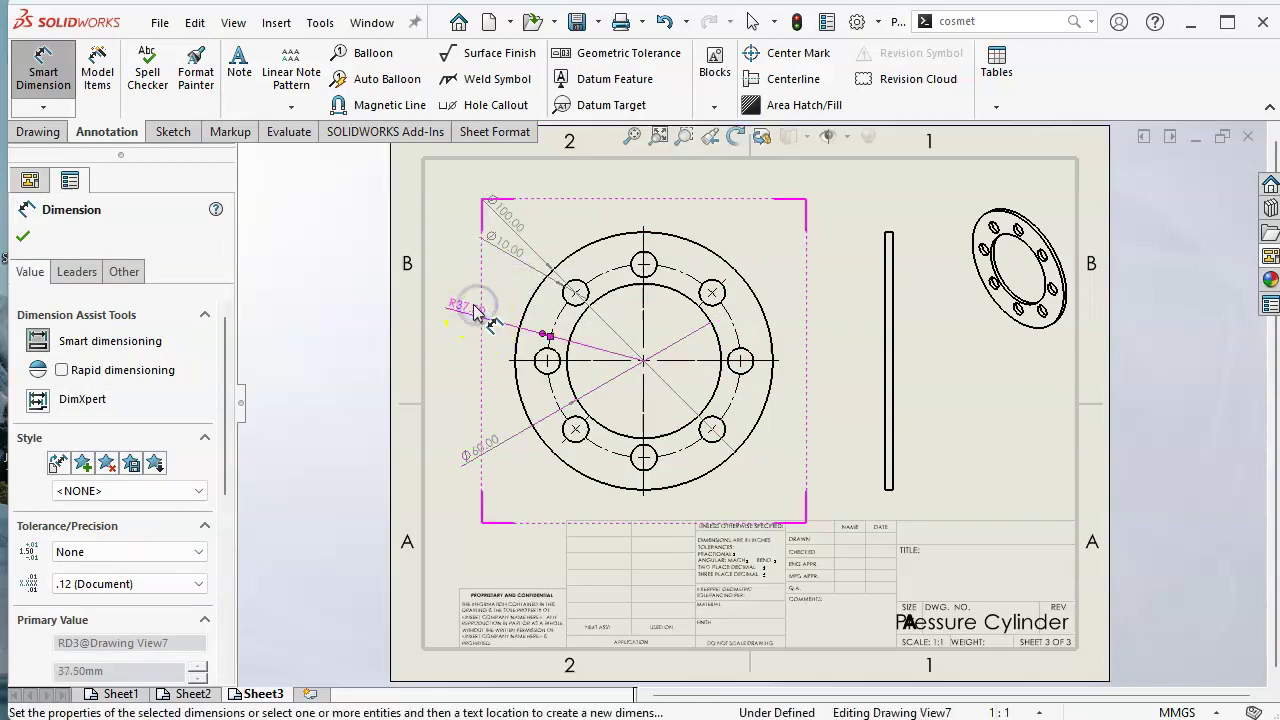
right_click(478, 312)
click(519, 273)
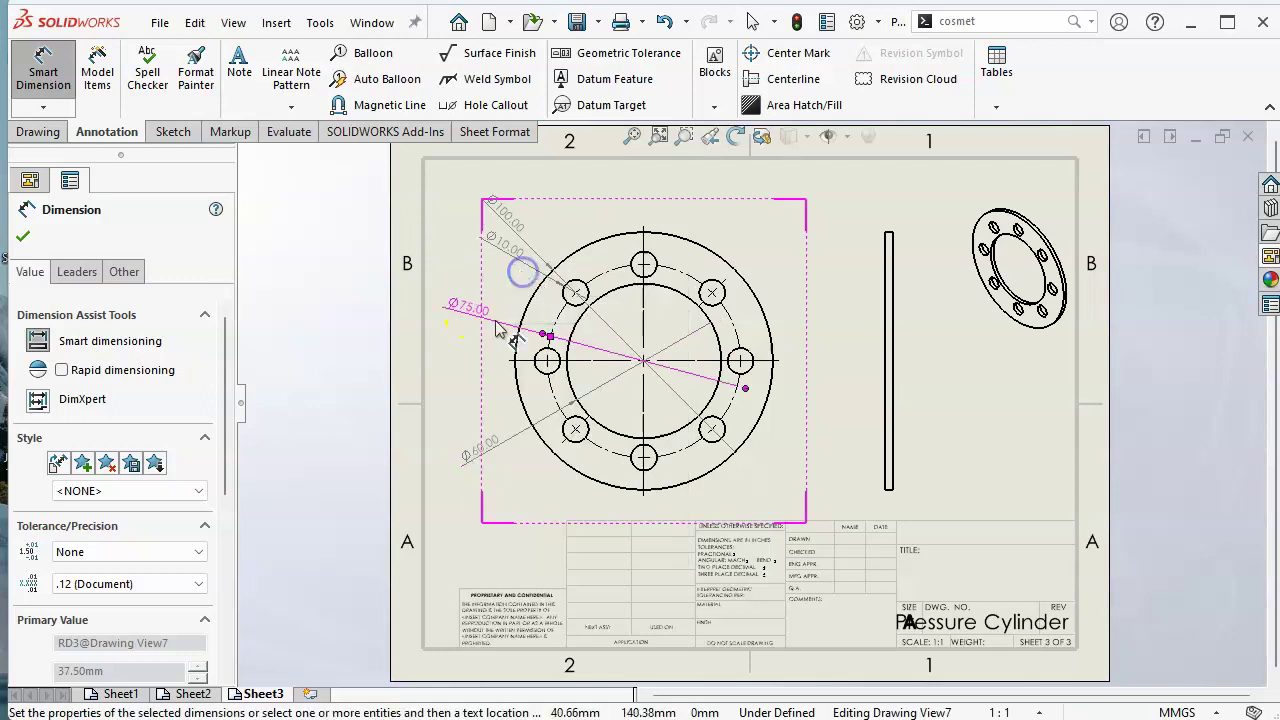
click(472, 318)
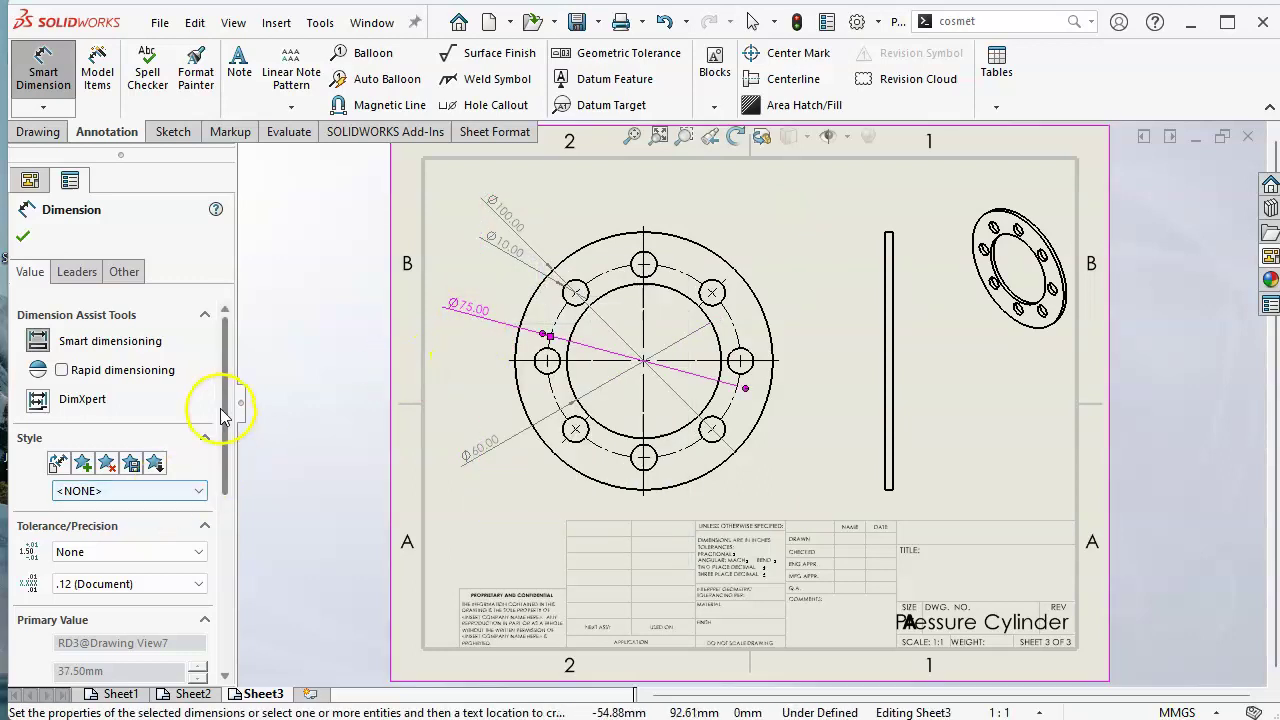
Add the B.C. label to Ø75.00 and reposition the Ø75.00 and Ø100.00 dimensions
drag(228, 410, 231, 509)
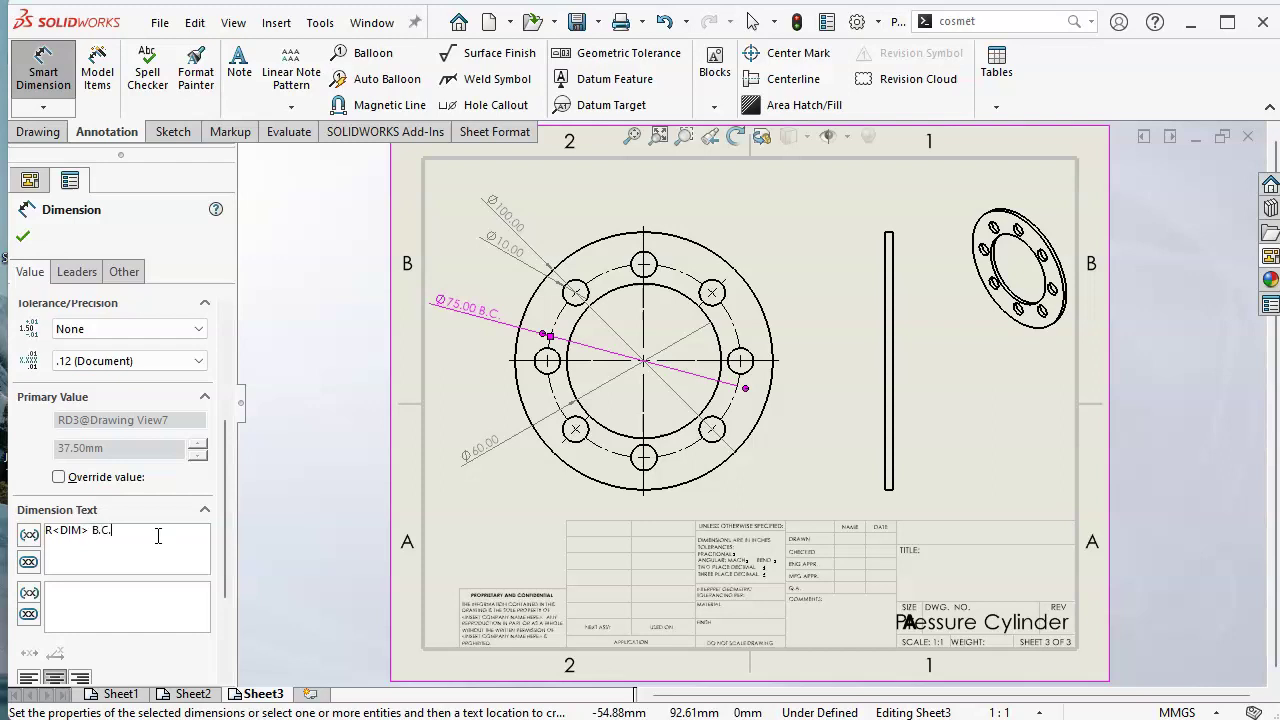
click(22, 236)
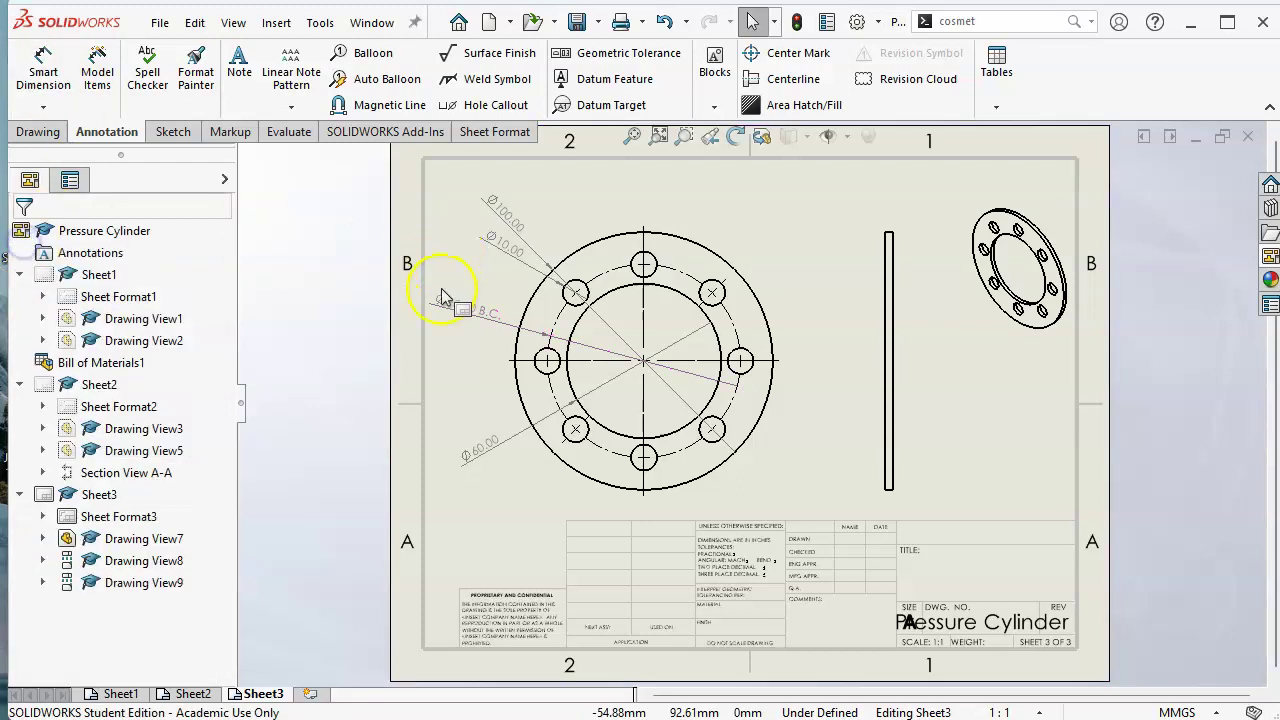
mouse_move(470, 318)
mouse_down()
mouse_move(502, 312)
mouse_move(492, 298)
mouse_up()
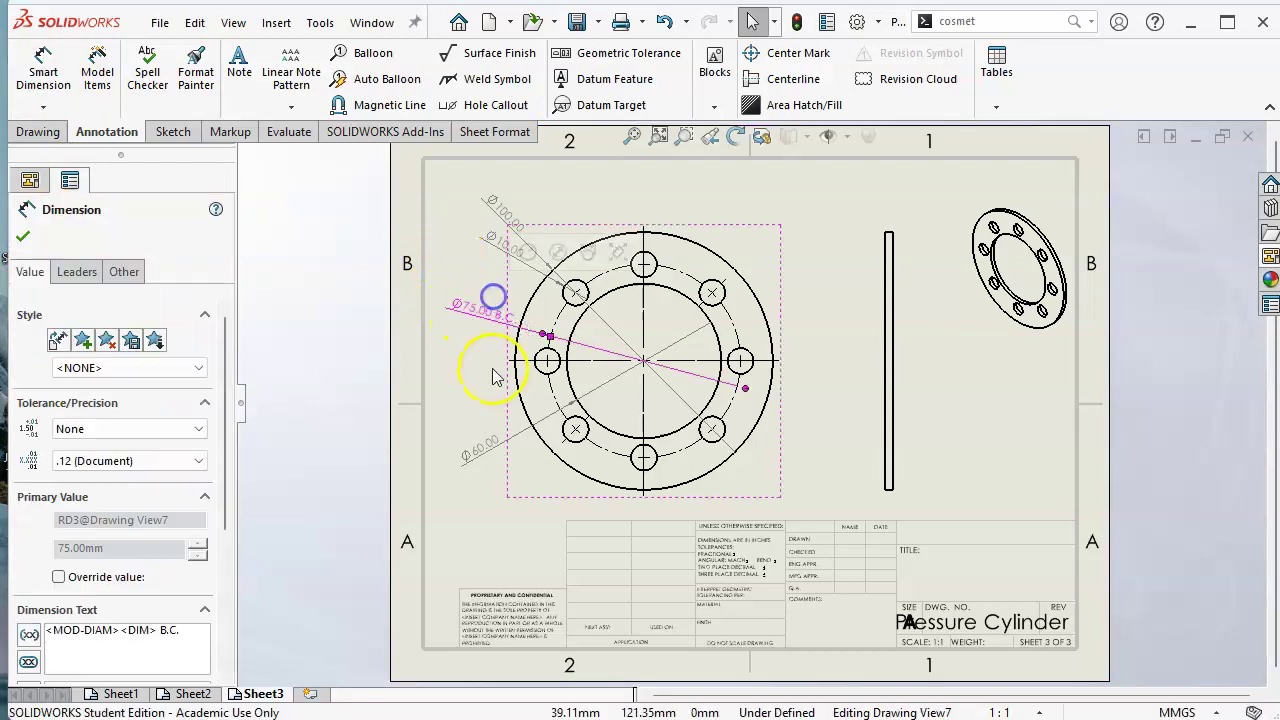
click(491, 370)
mouse_move(510, 228)
mouse_down()
mouse_move(523, 214)
mouse_move(486, 400)
mouse_move(472, 403)
mouse_up()
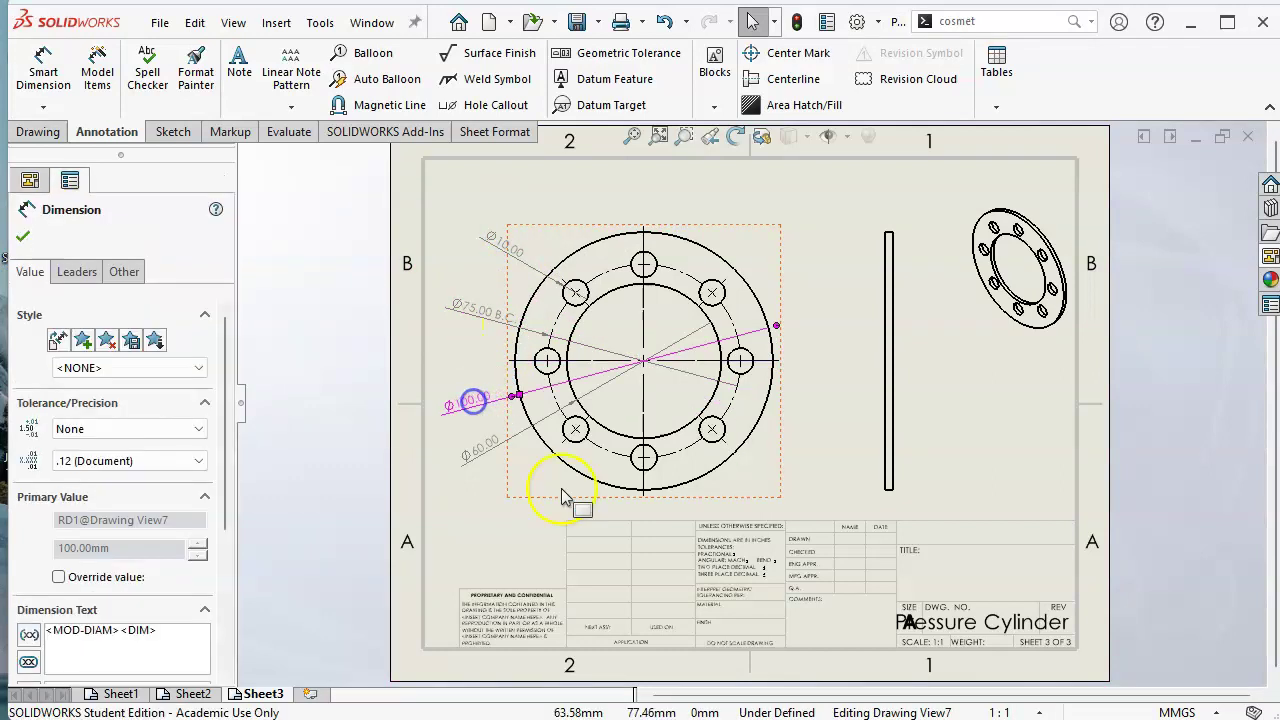
Dimension the edge view's 3.00 gasket thickness, then fit the sheet in view
click(790, 258)
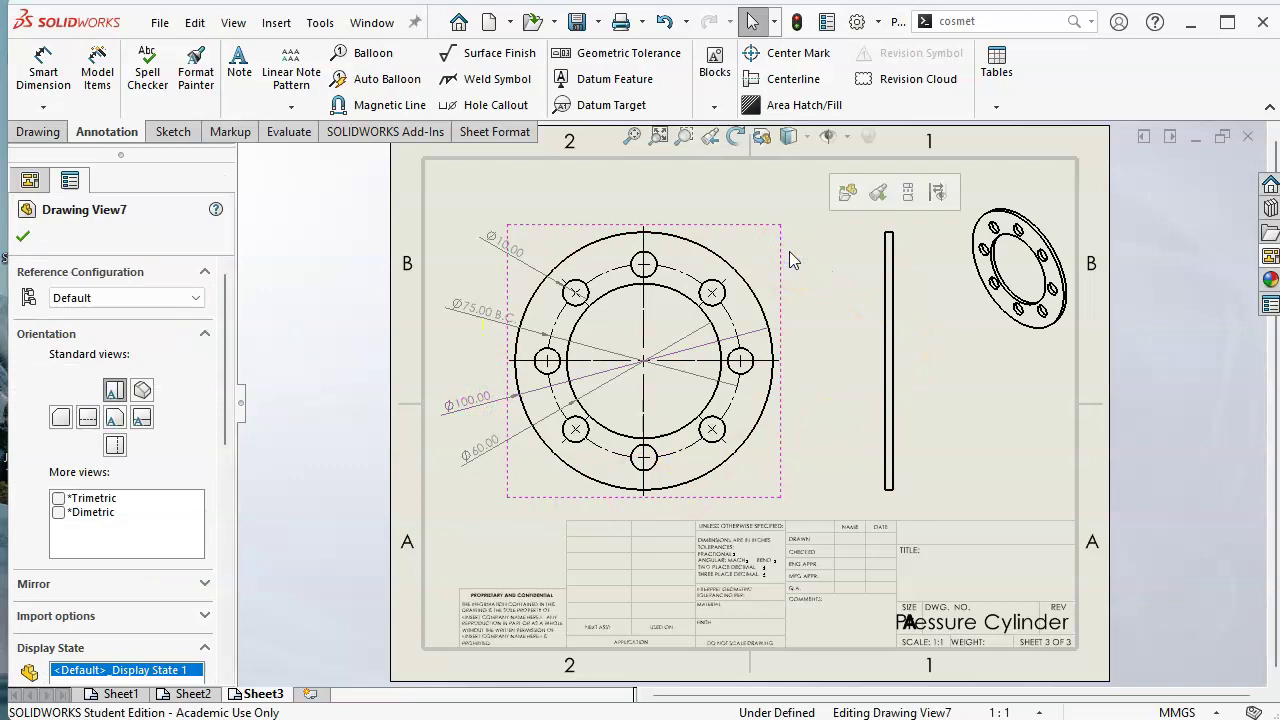
click(43, 70)
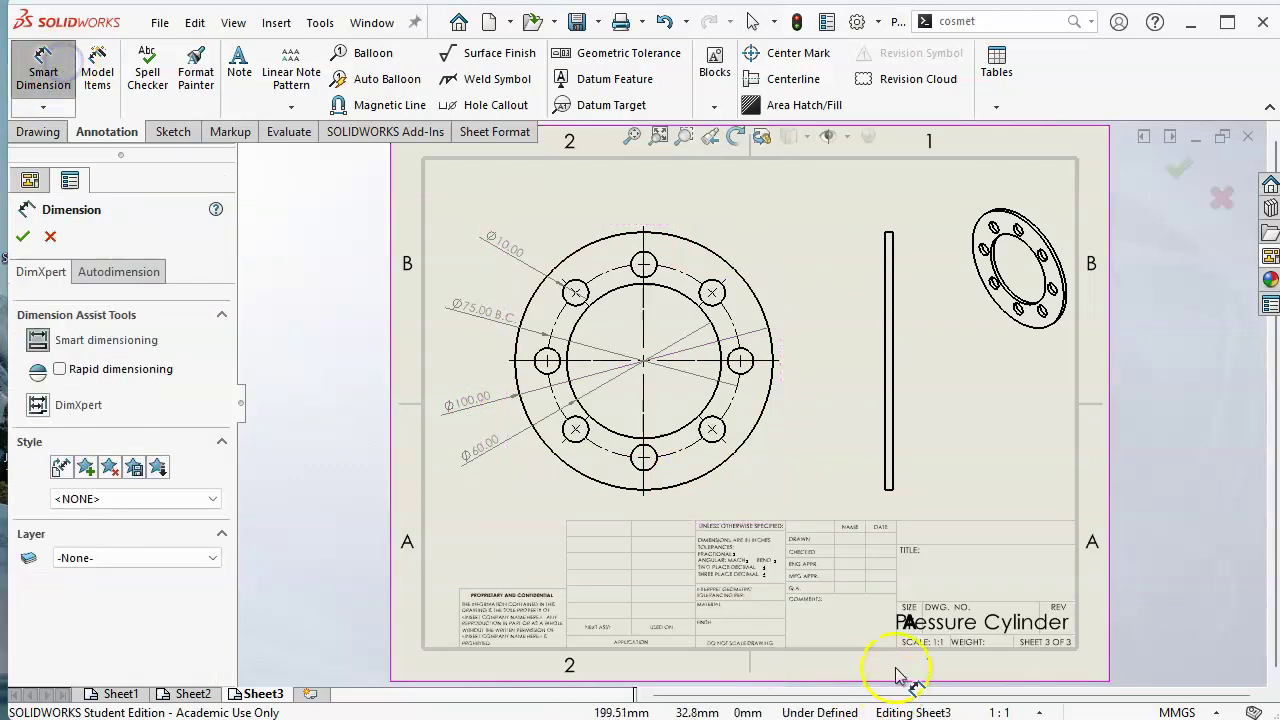
scroll(897, 560, down, 3)
click(858, 467)
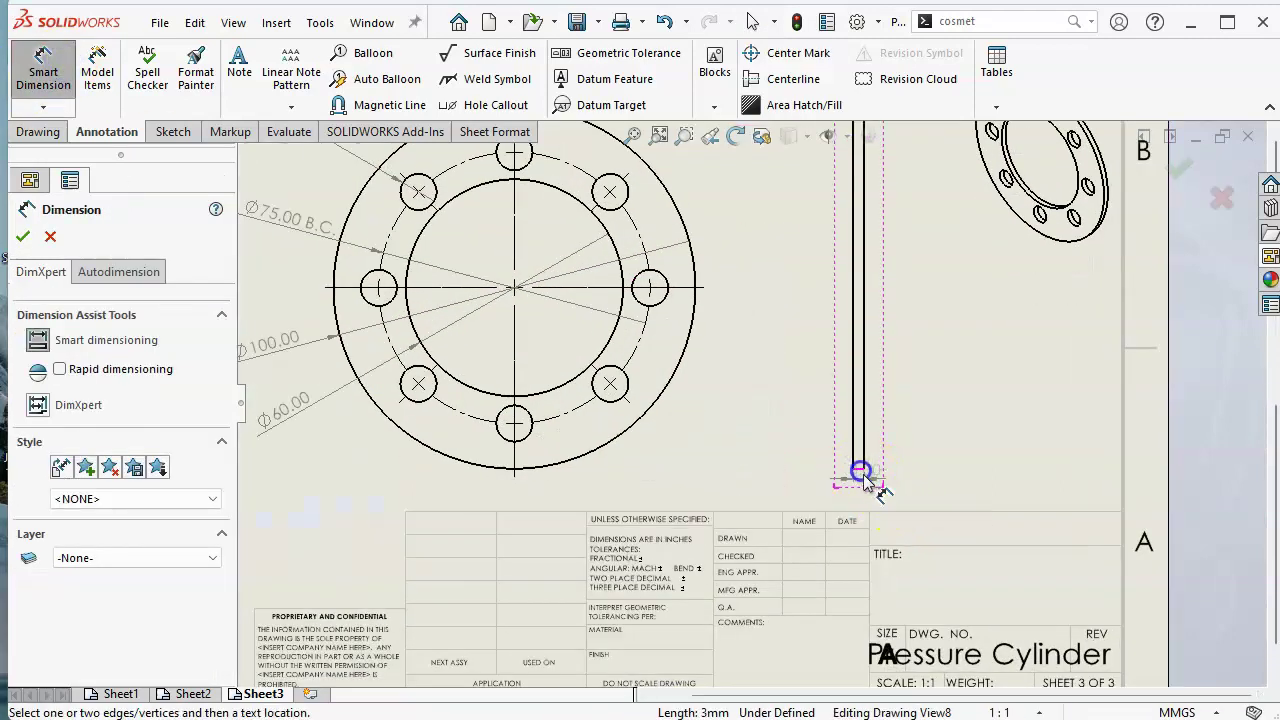
click(913, 500)
right_click(947, 423)
click(1023, 514)
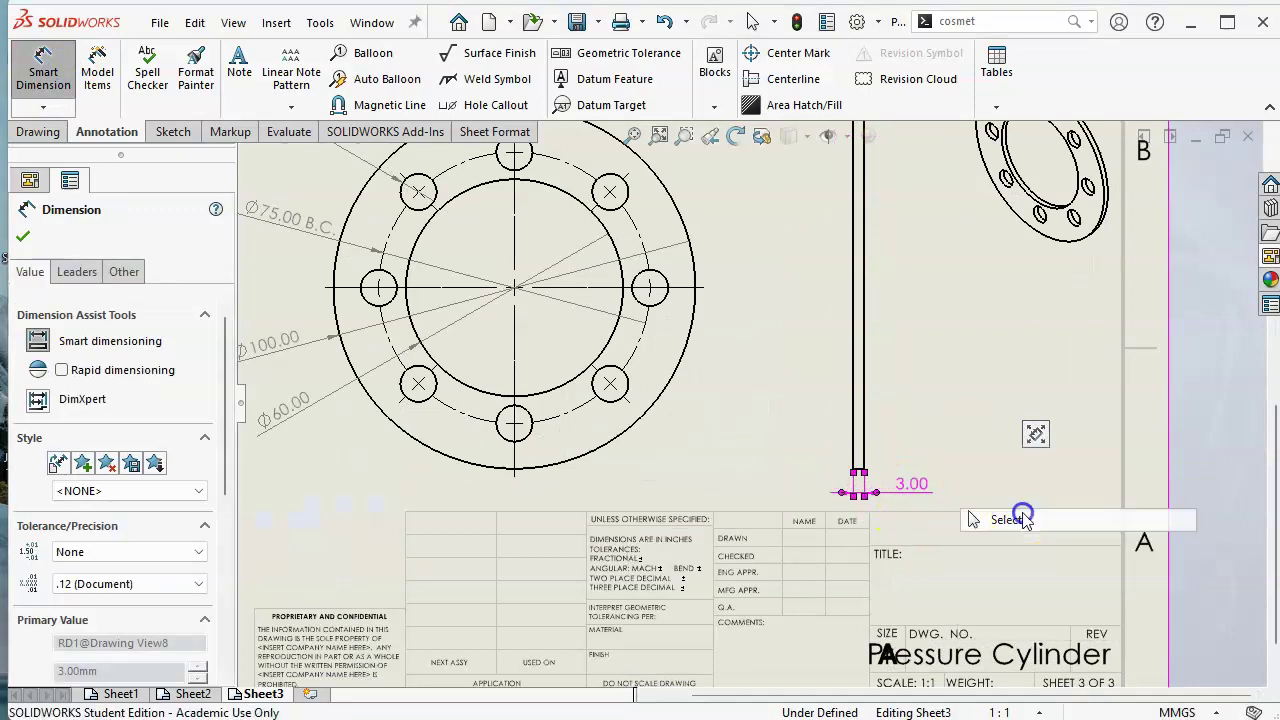
click(632, 135)
click(632, 135)
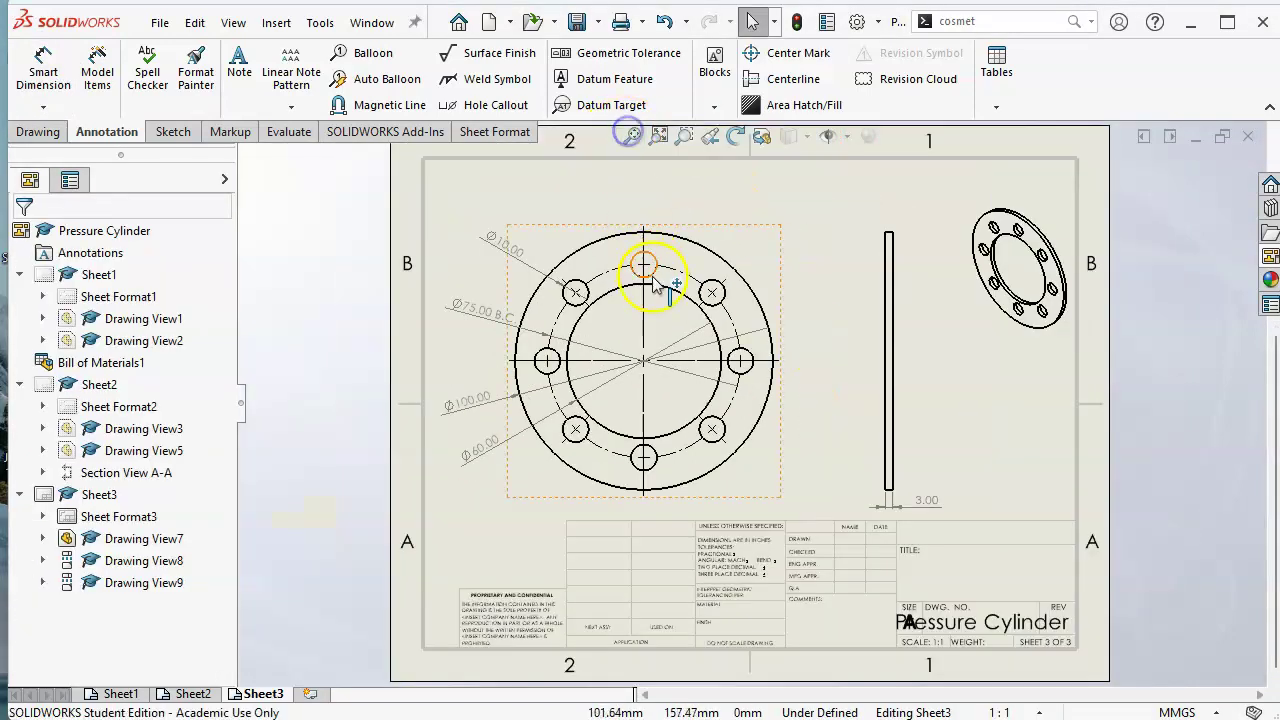
Add a blank Sheet4 and load PC Cover Plate.SLDPRT into a new Model View
click(310, 693)
click(631, 393)
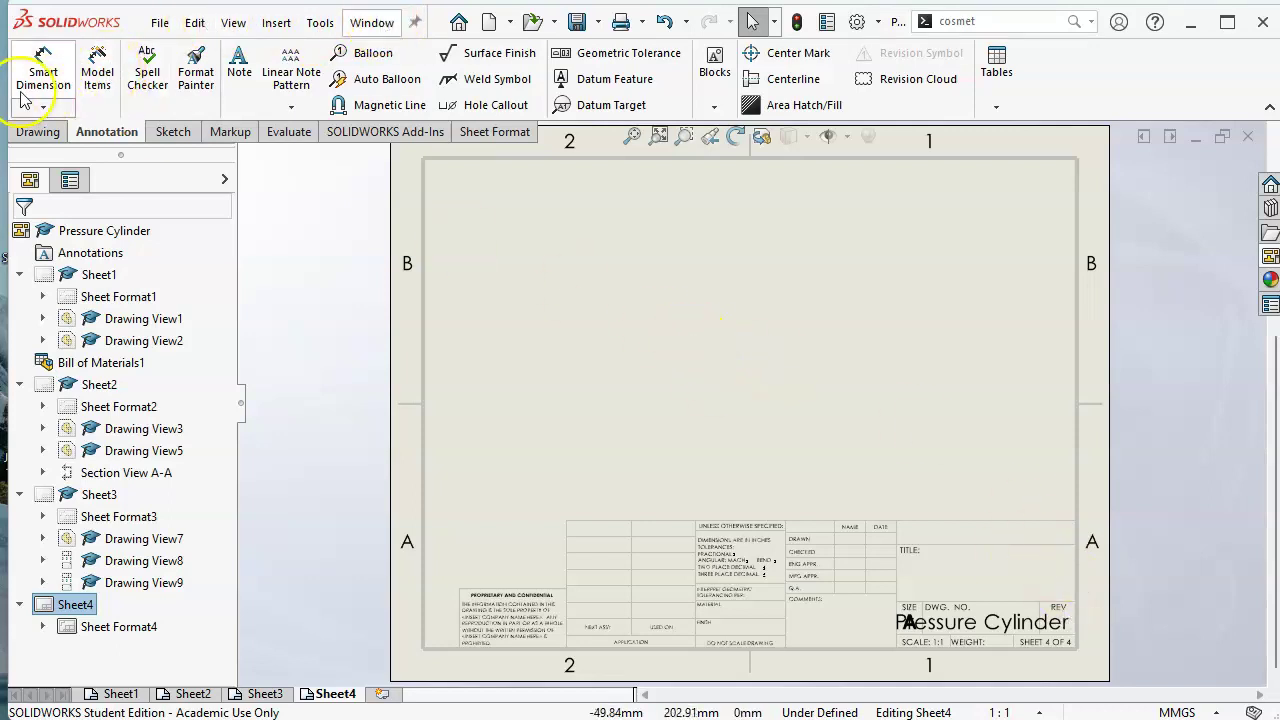
click(52, 131)
click(32, 68)
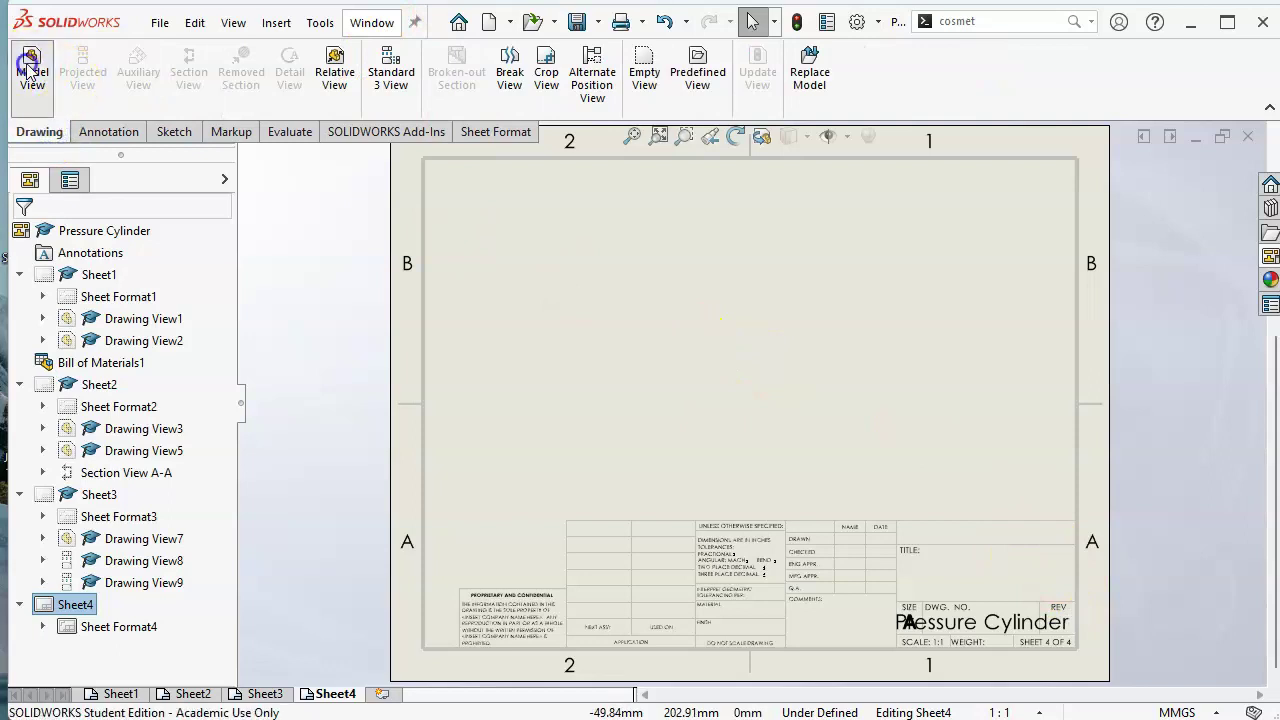
click(112, 505)
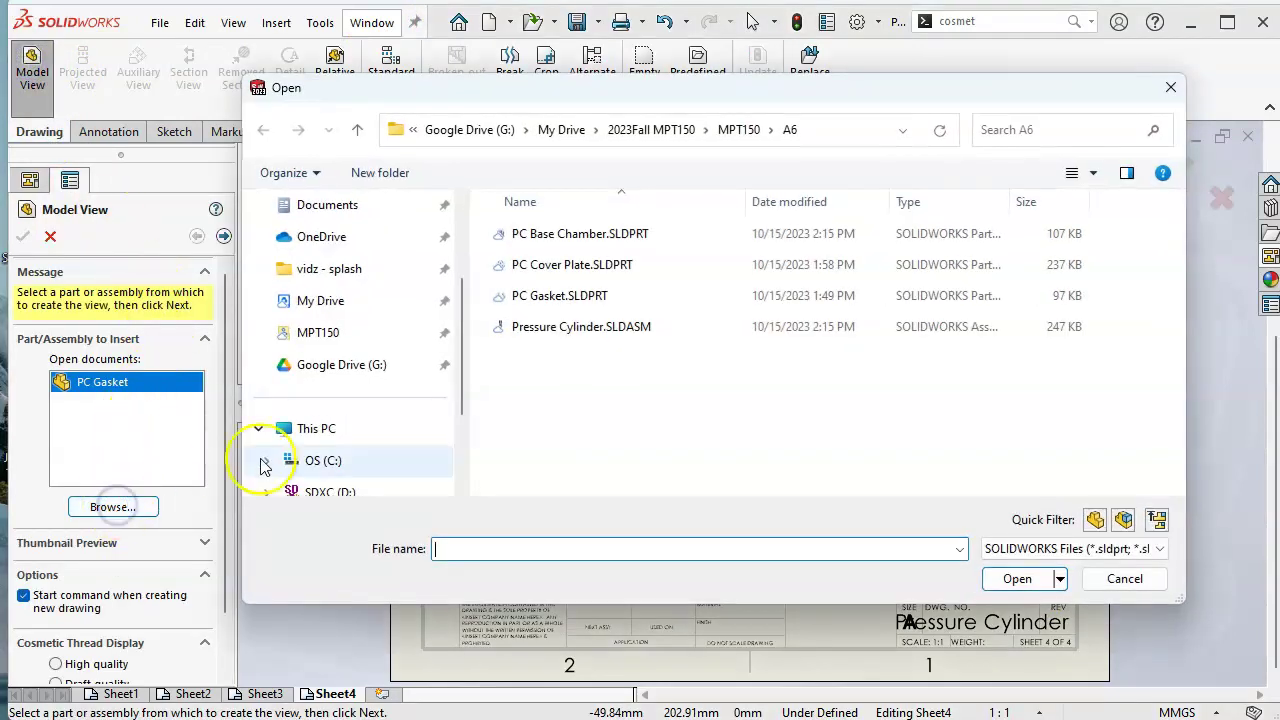
click(572, 266)
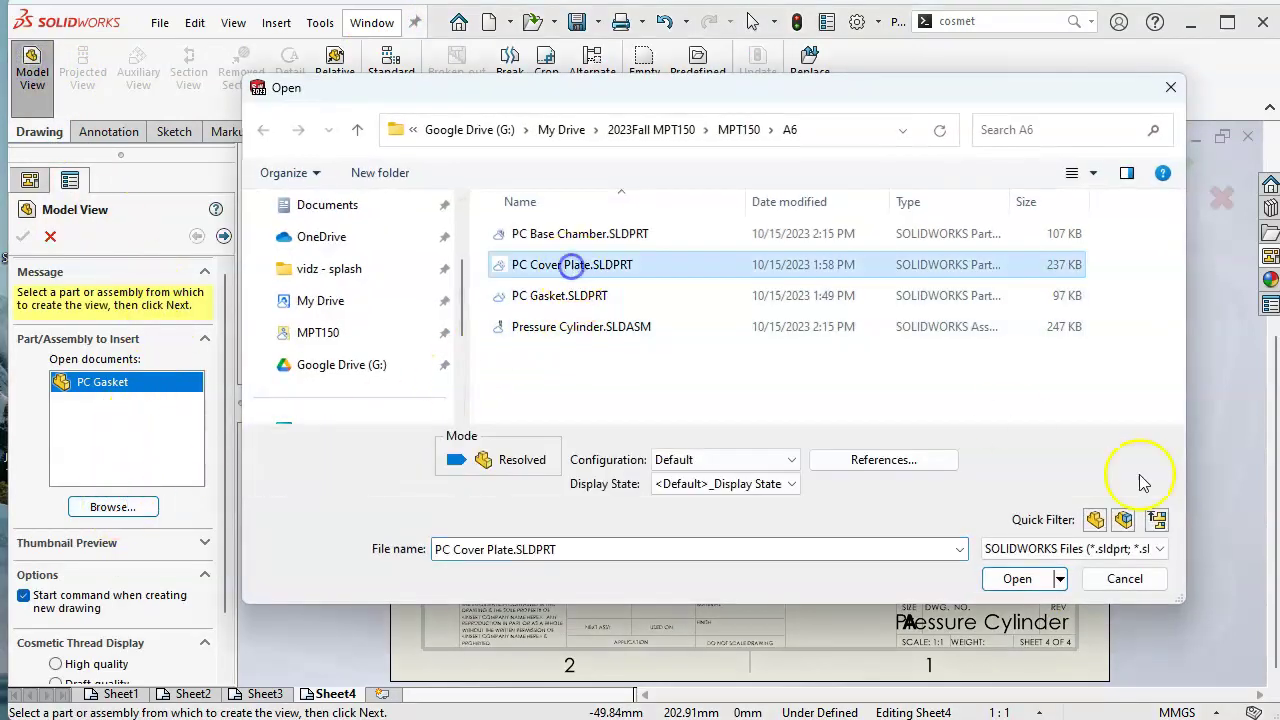
click(1017, 578)
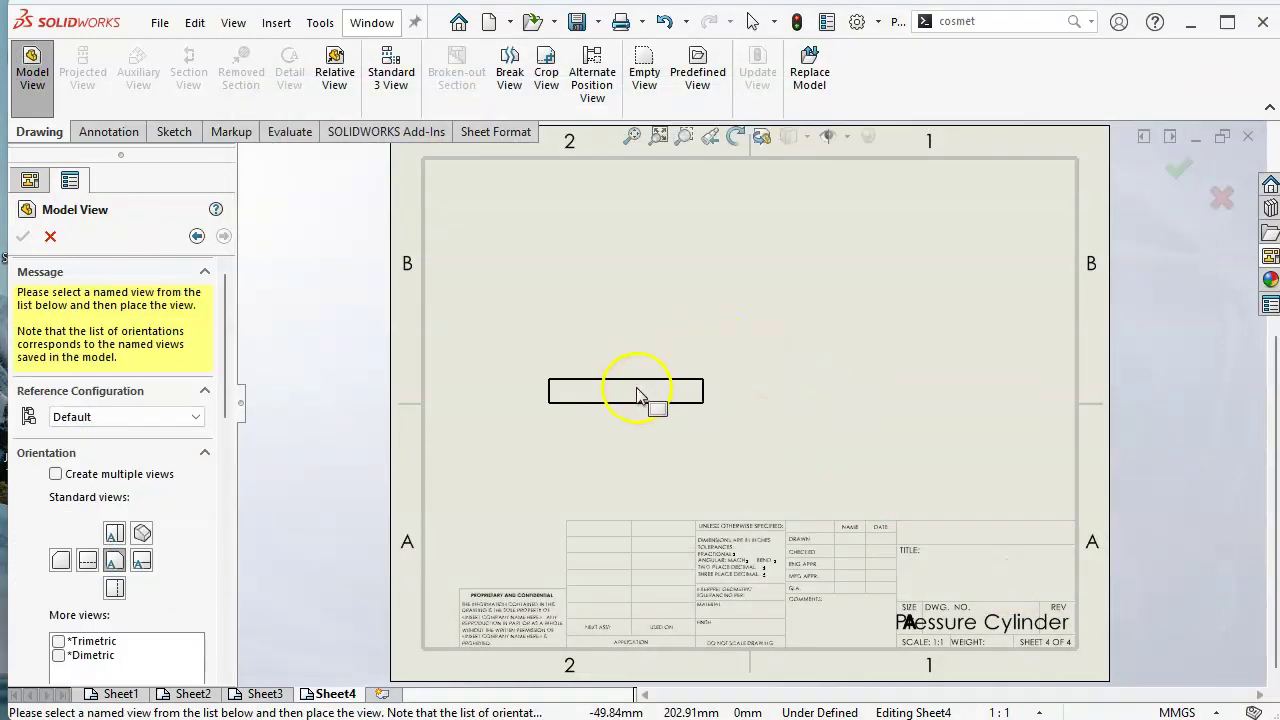
Place multiple cover plate views, dropping Front and adding Isometric alongside the side views
click(55, 474)
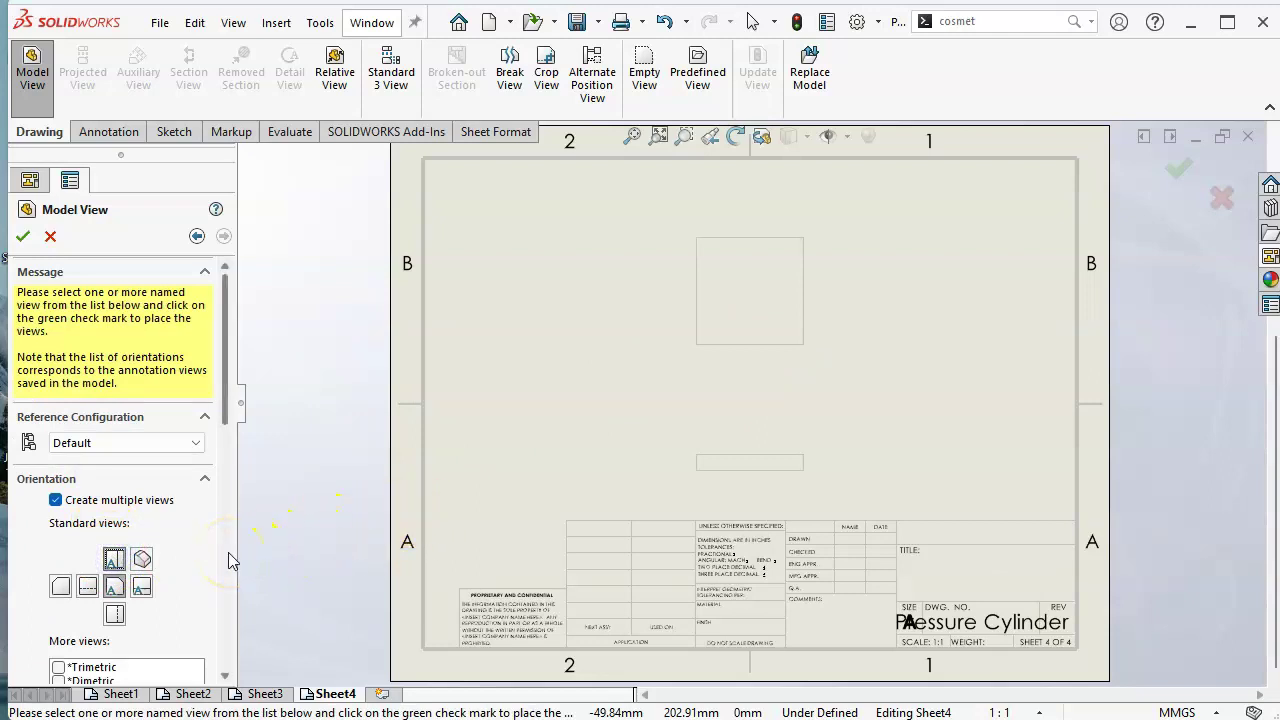
click(141, 588)
click(114, 558)
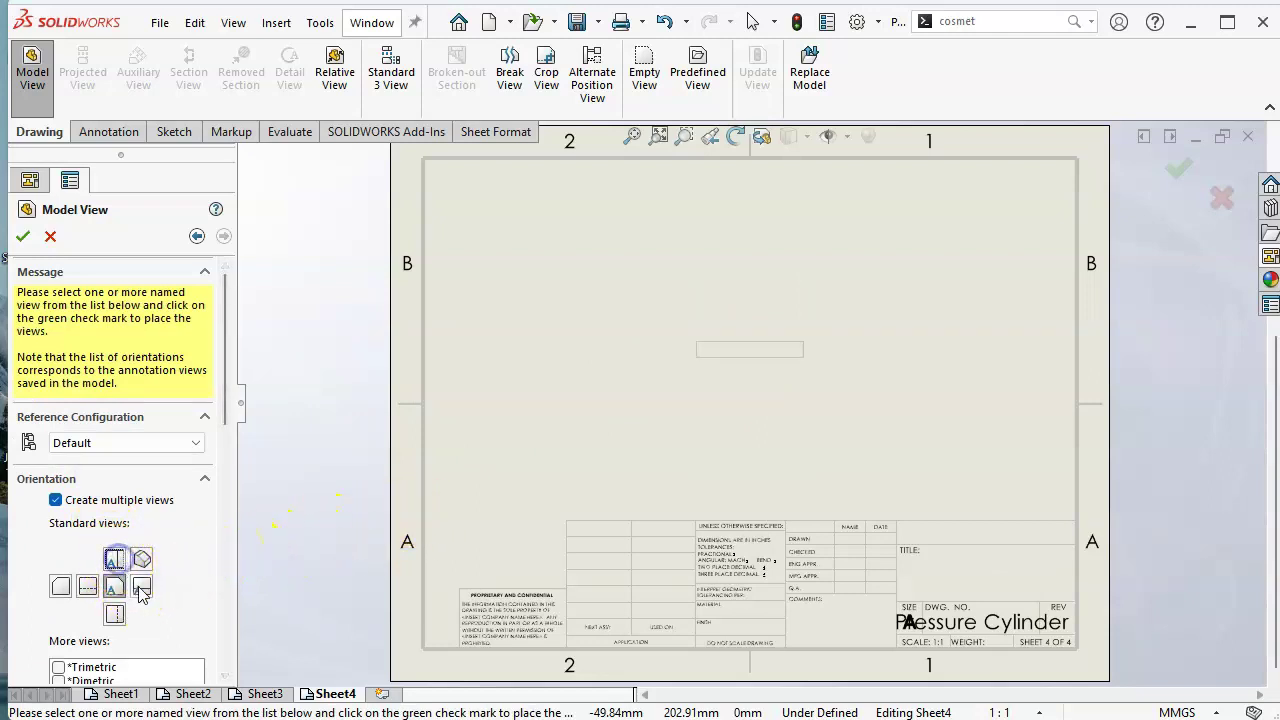
click(143, 560)
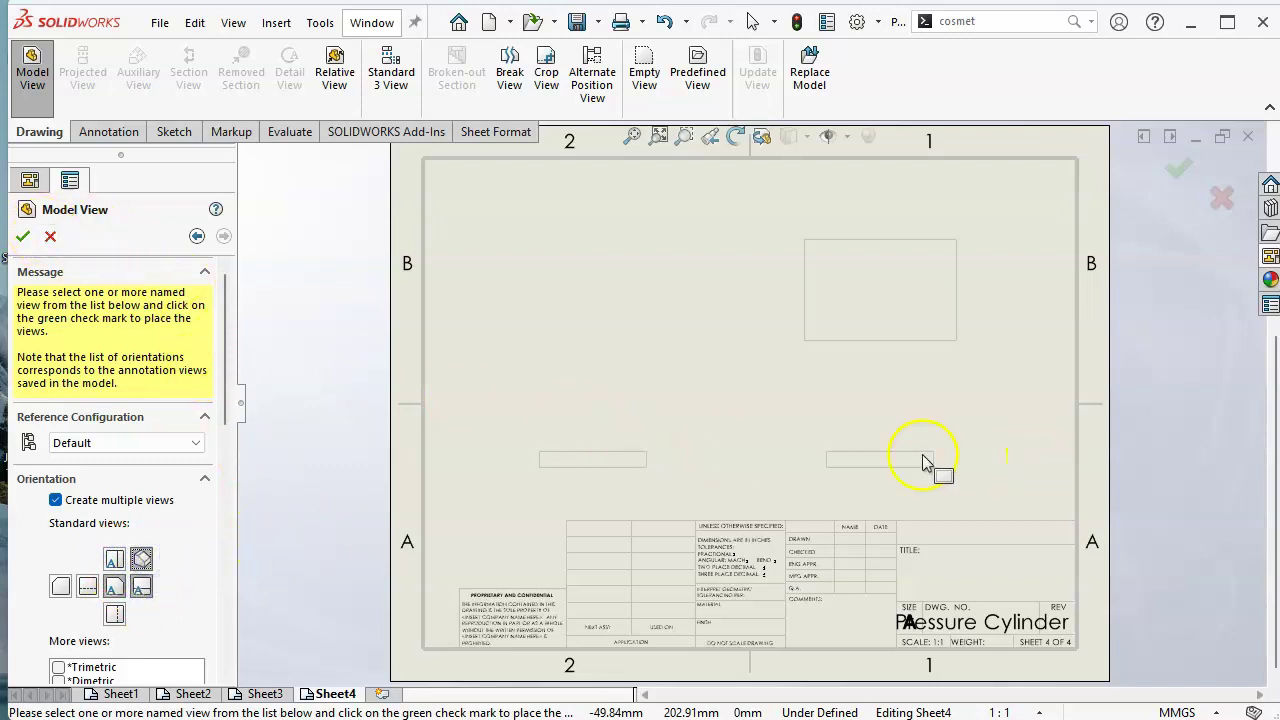
click(21, 237)
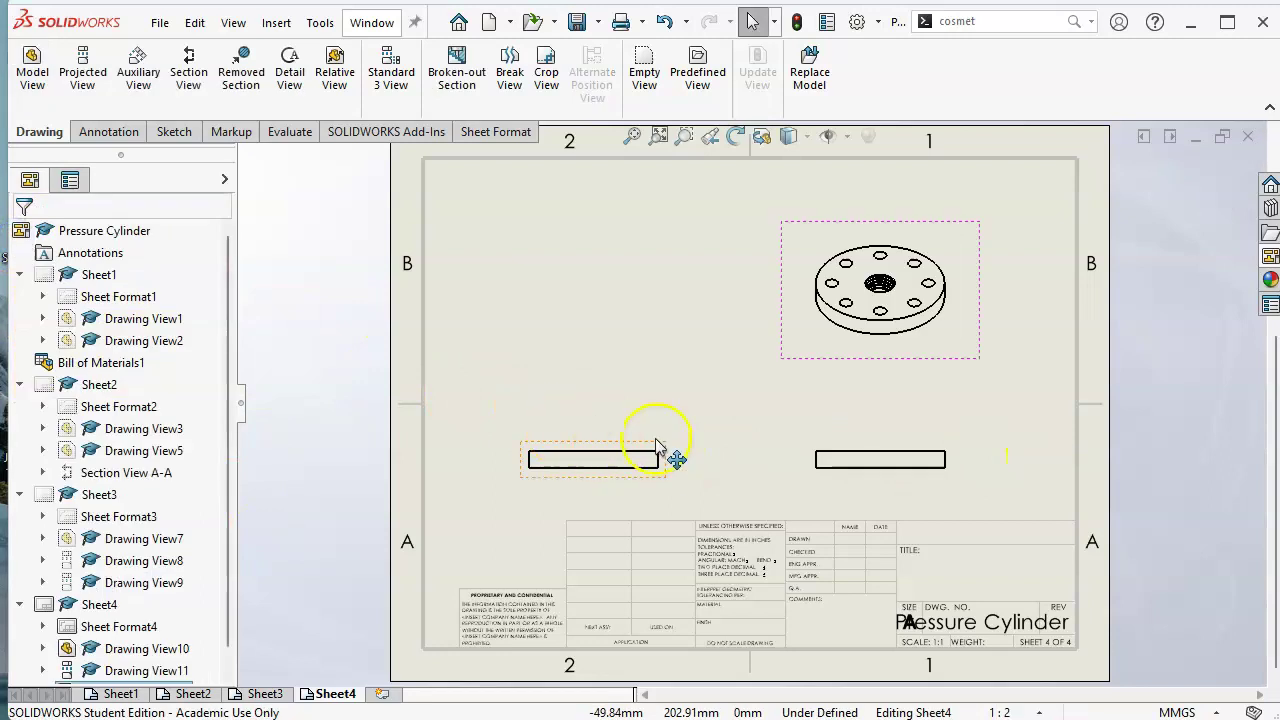
Reorient the left edge-on view to Front so it shows the circular bolt pattern
click(655, 445)
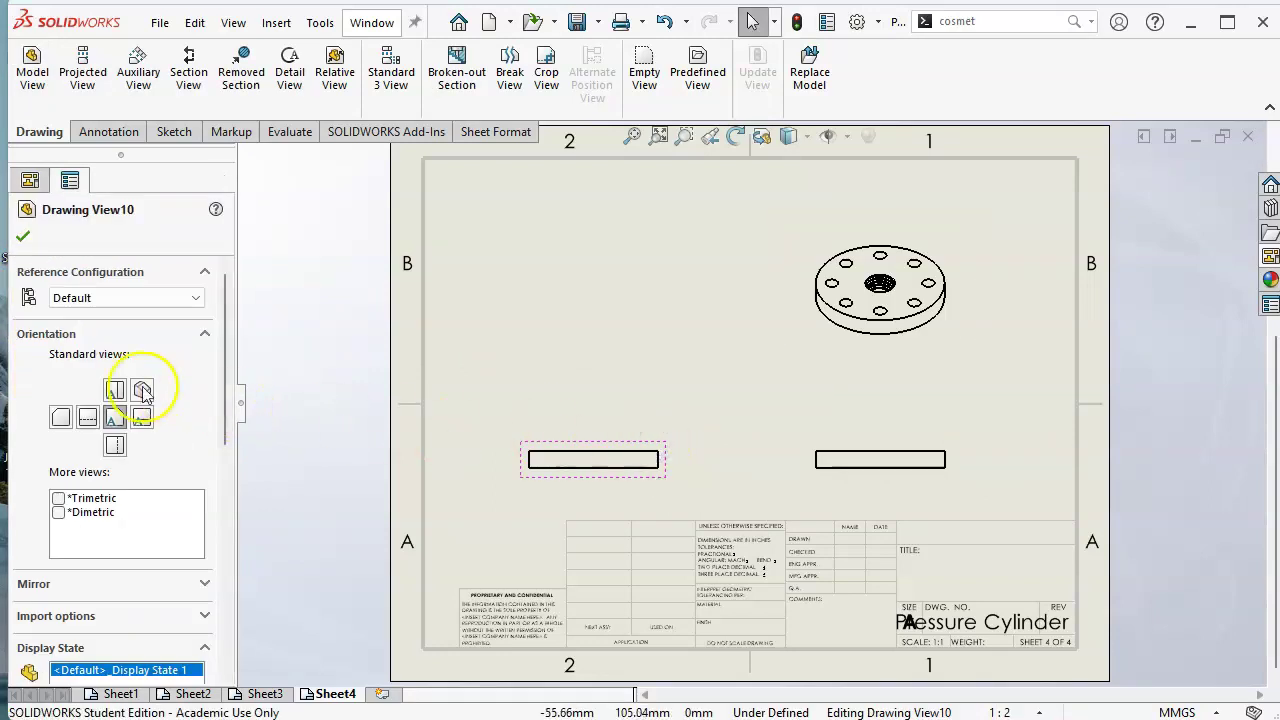
click(114, 390)
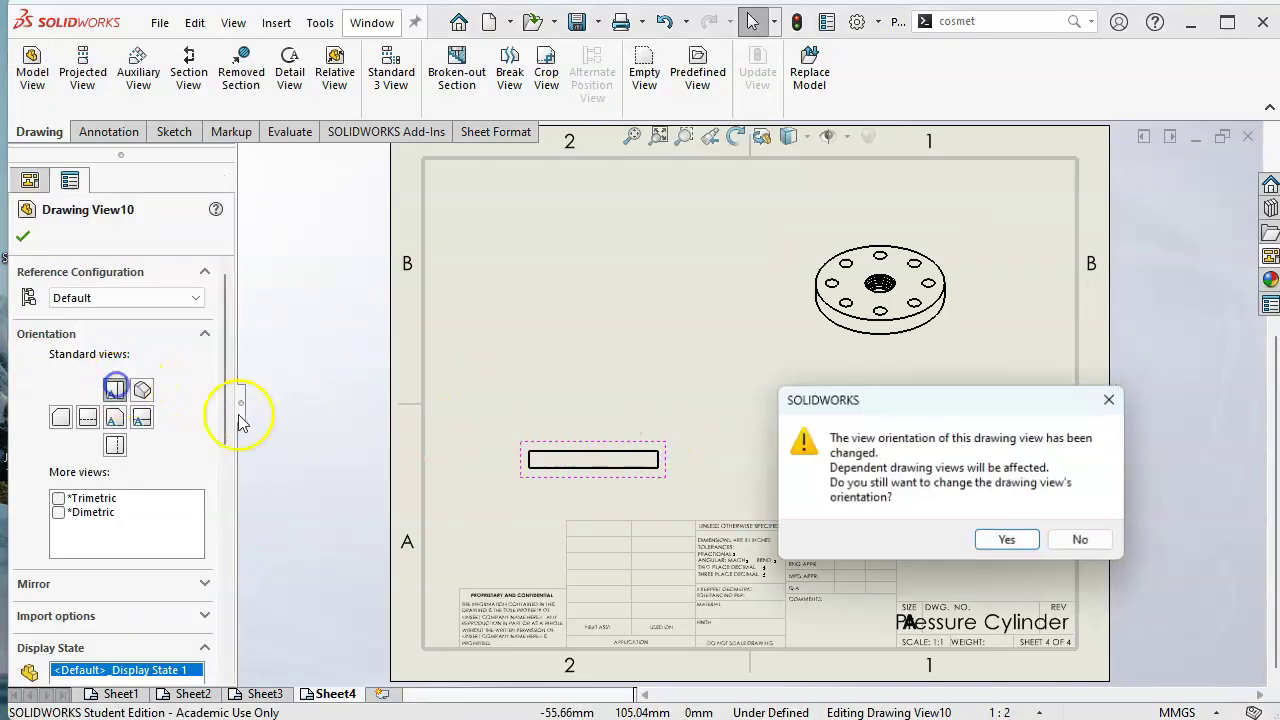
click(1029, 541)
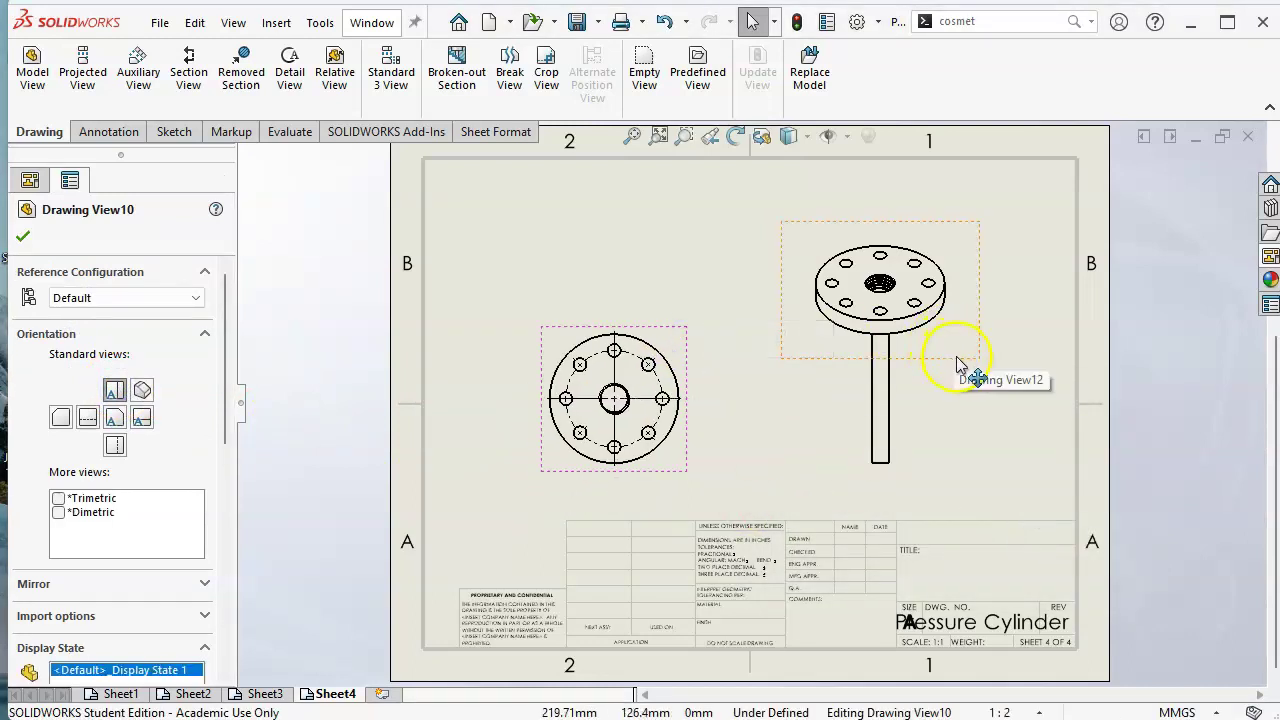
Move the isometric view to the upper right and set the sheet scale to 1:1
drag(965, 365, 1069, 304)
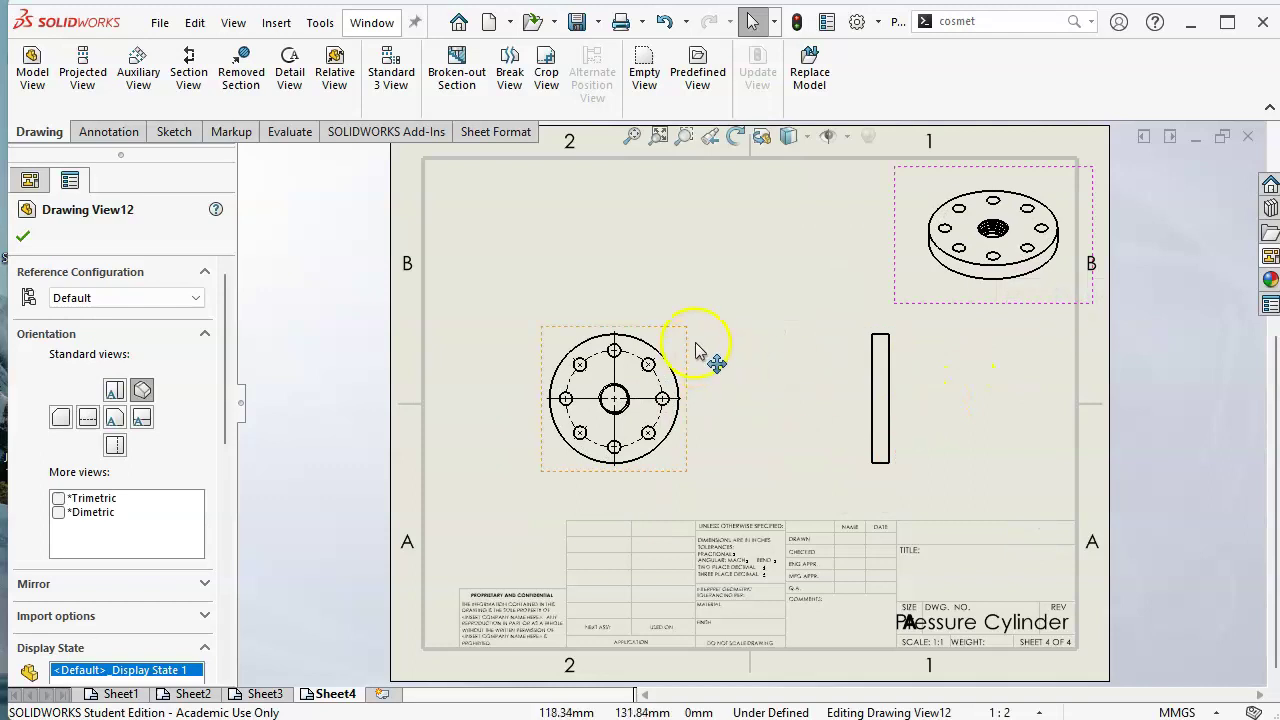
drag(697, 350, 710, 315)
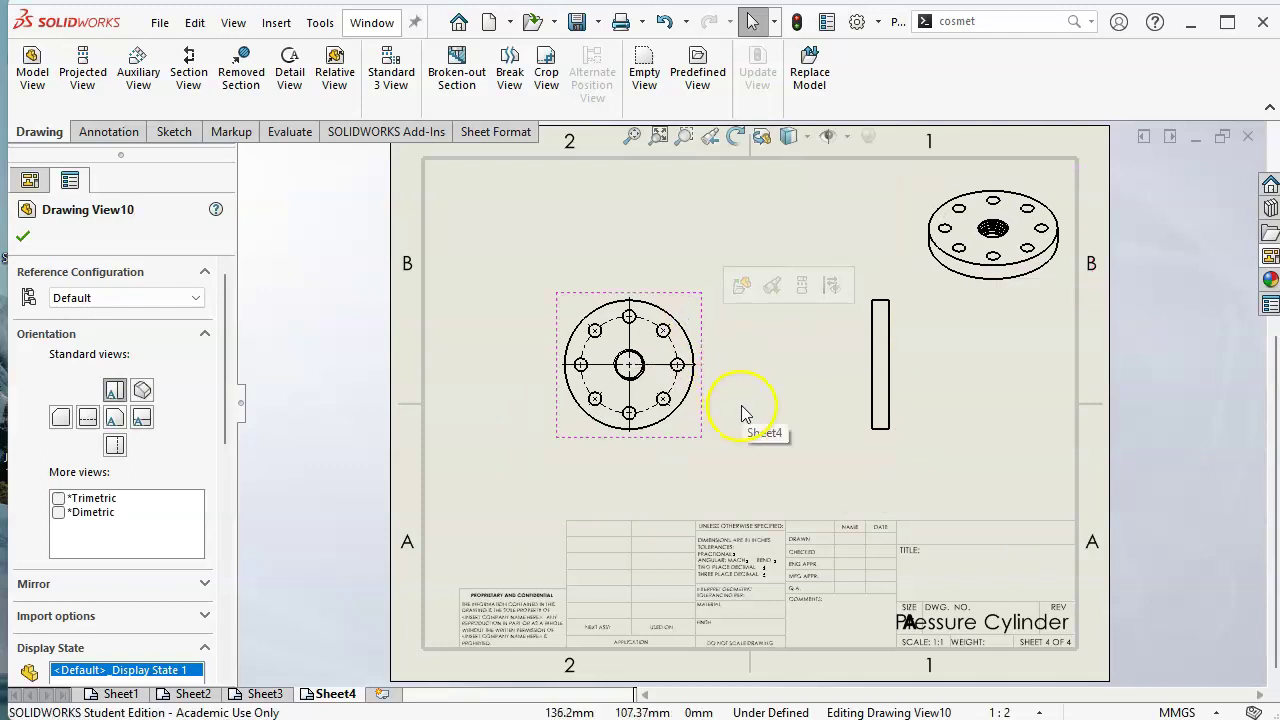
click(1039, 712)
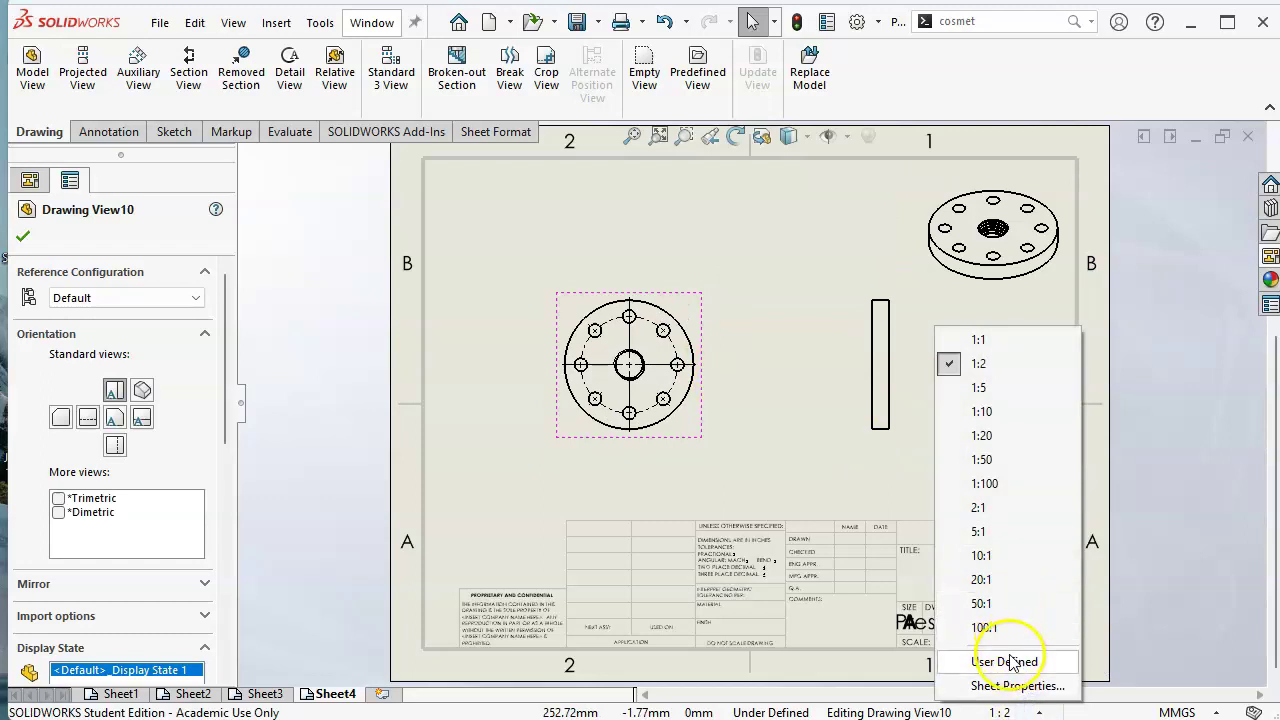
click(978, 341)
Make the front view use the 1:1 sheet scale and reposition it up and right
click(689, 308)
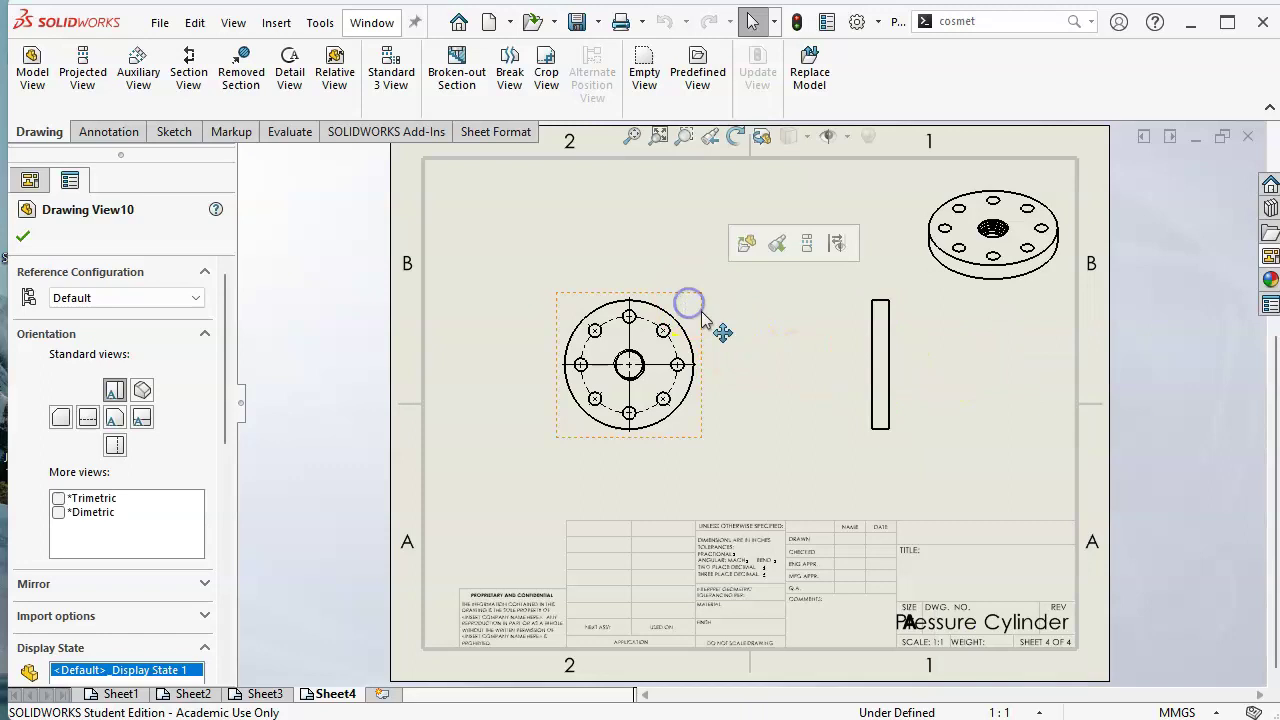
click(757, 360)
click(670, 310)
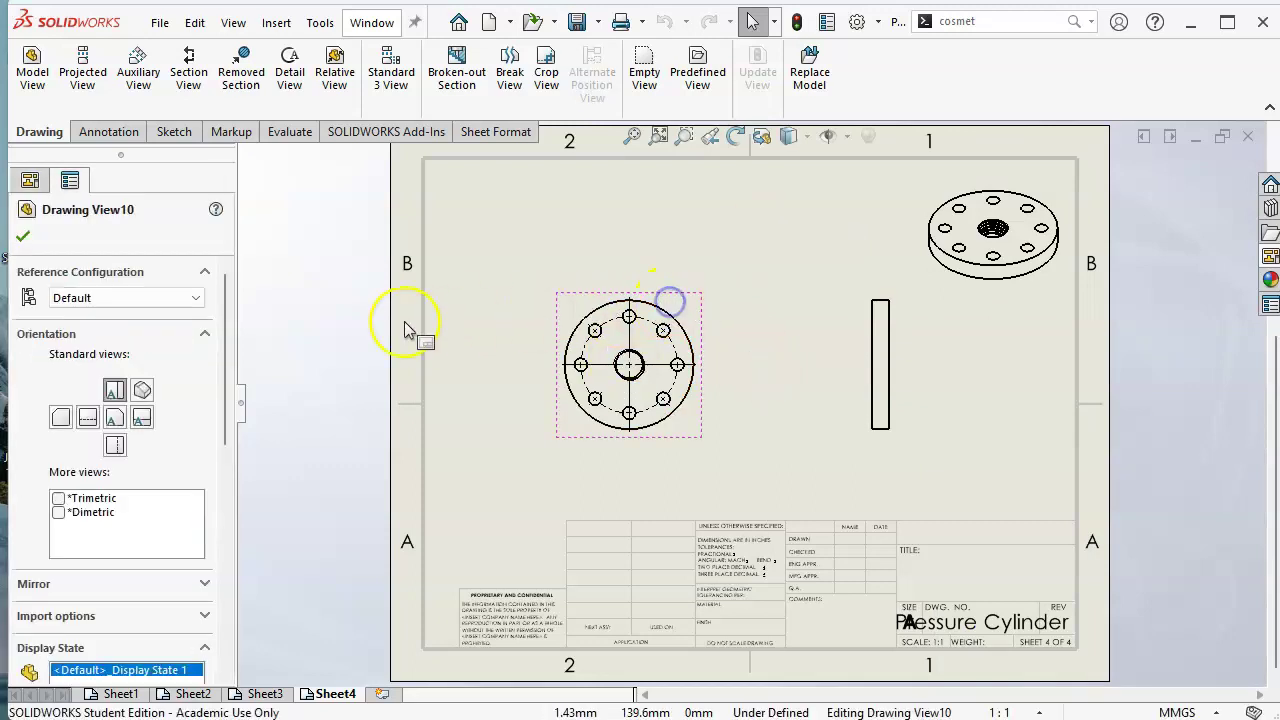
drag(229, 400, 243, 551)
click(118, 552)
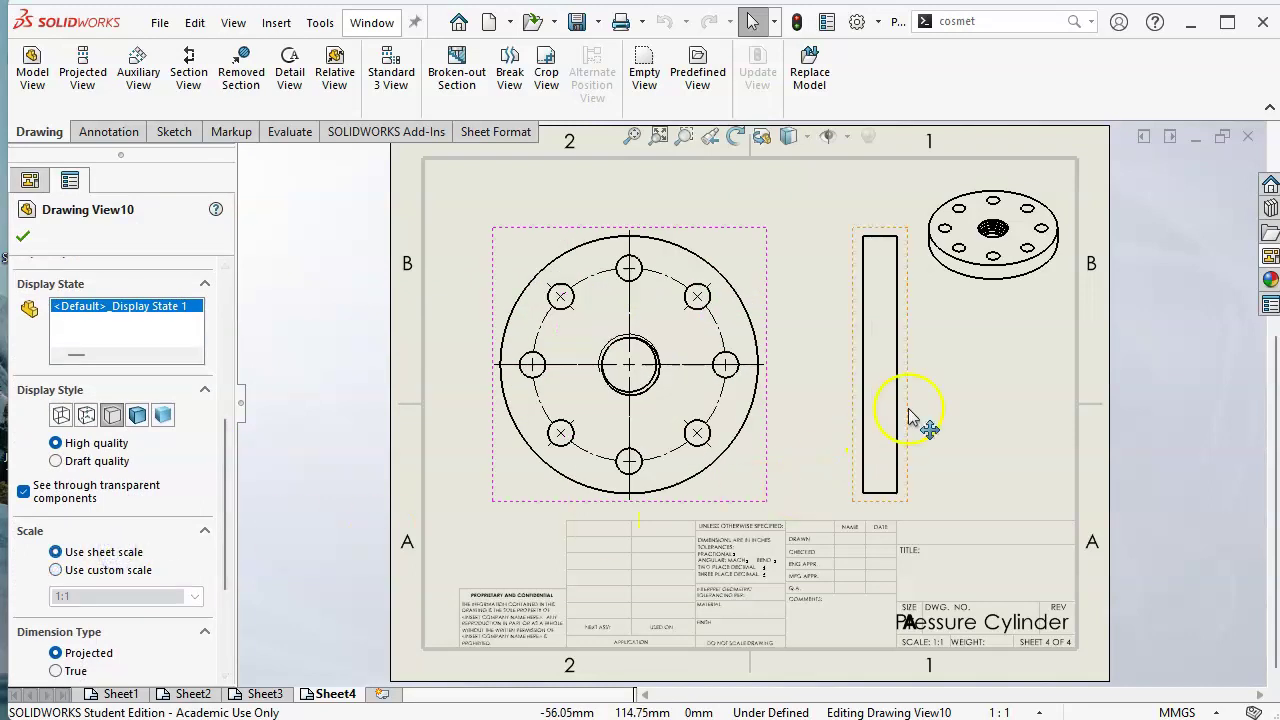
click(1018, 392)
click(1012, 298)
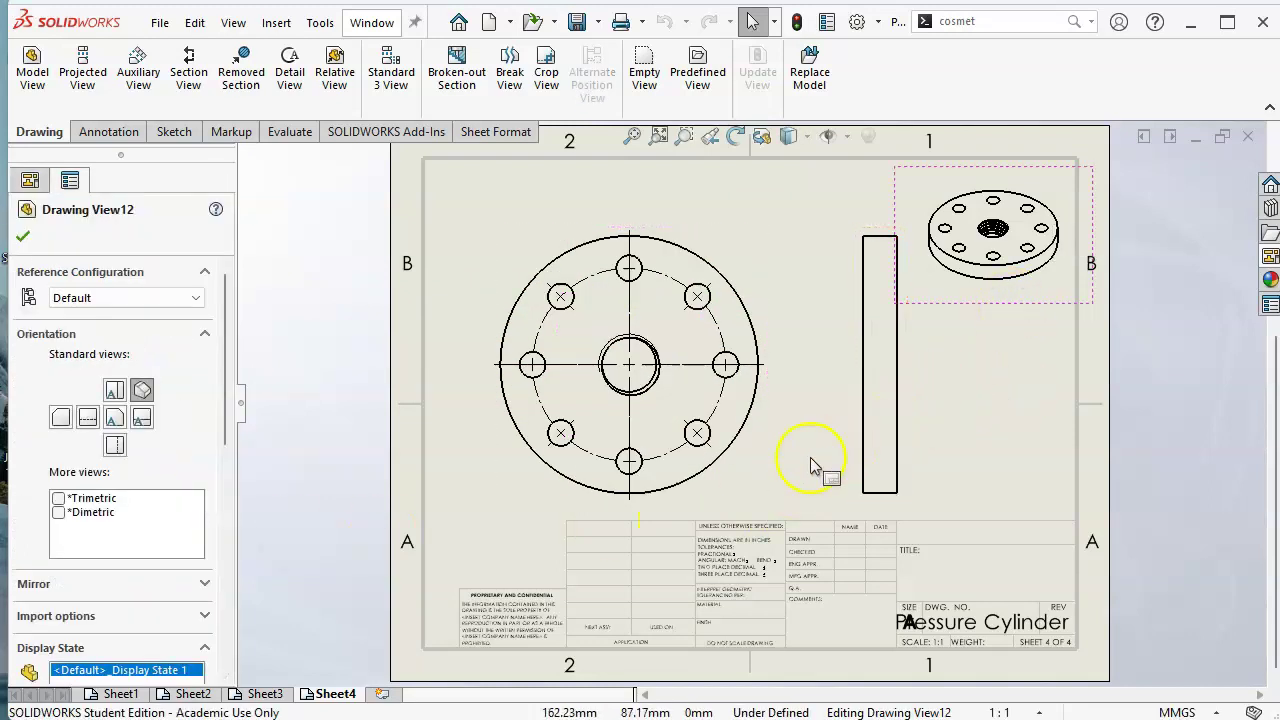
mouse_move(763, 470)
mouse_down()
mouse_move(757, 449)
mouse_move(770, 440)
mouse_up()
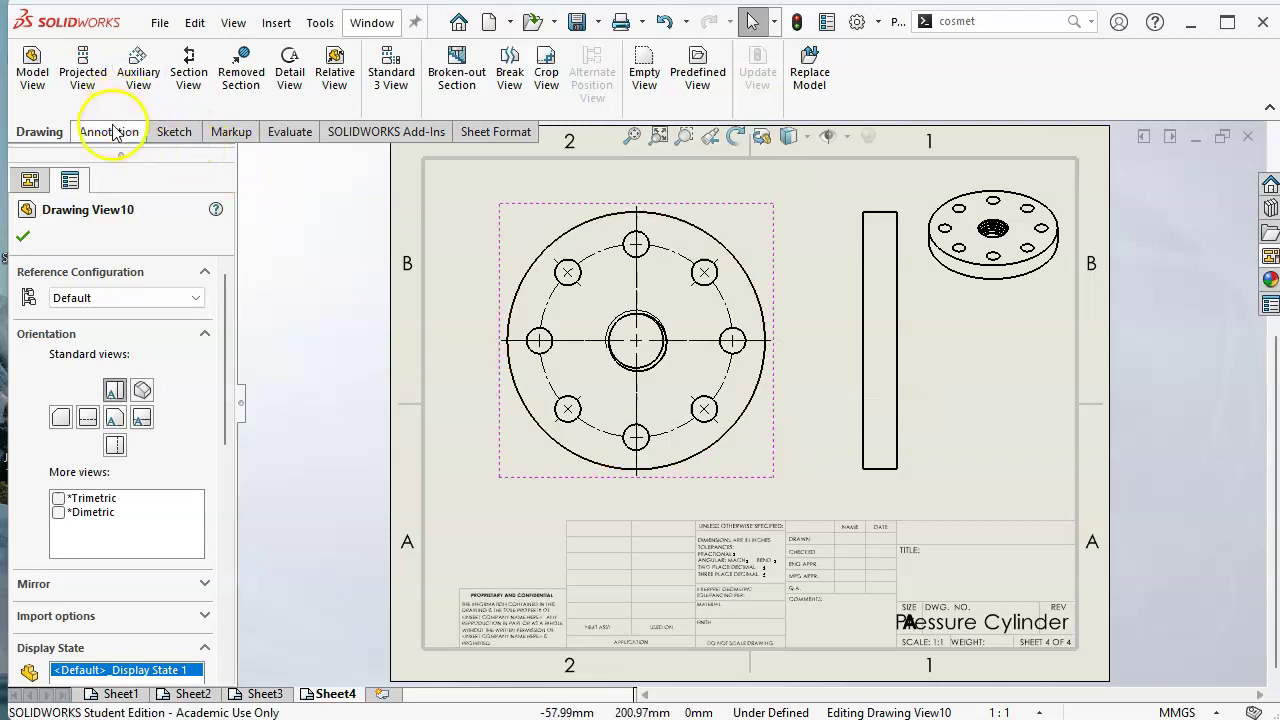
click(1020, 313)
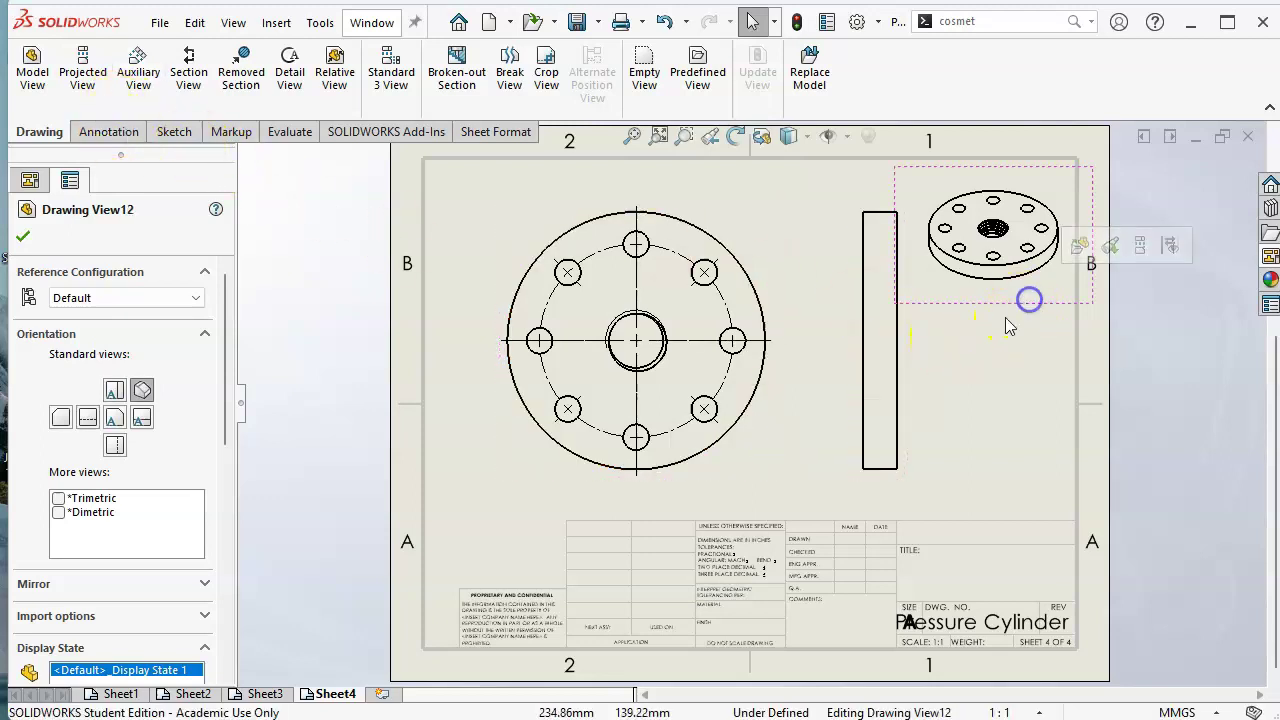
Dimension the cover plate's Ø100 outer diameter and Ø10 bolt hole
drag(908, 408, 920, 402)
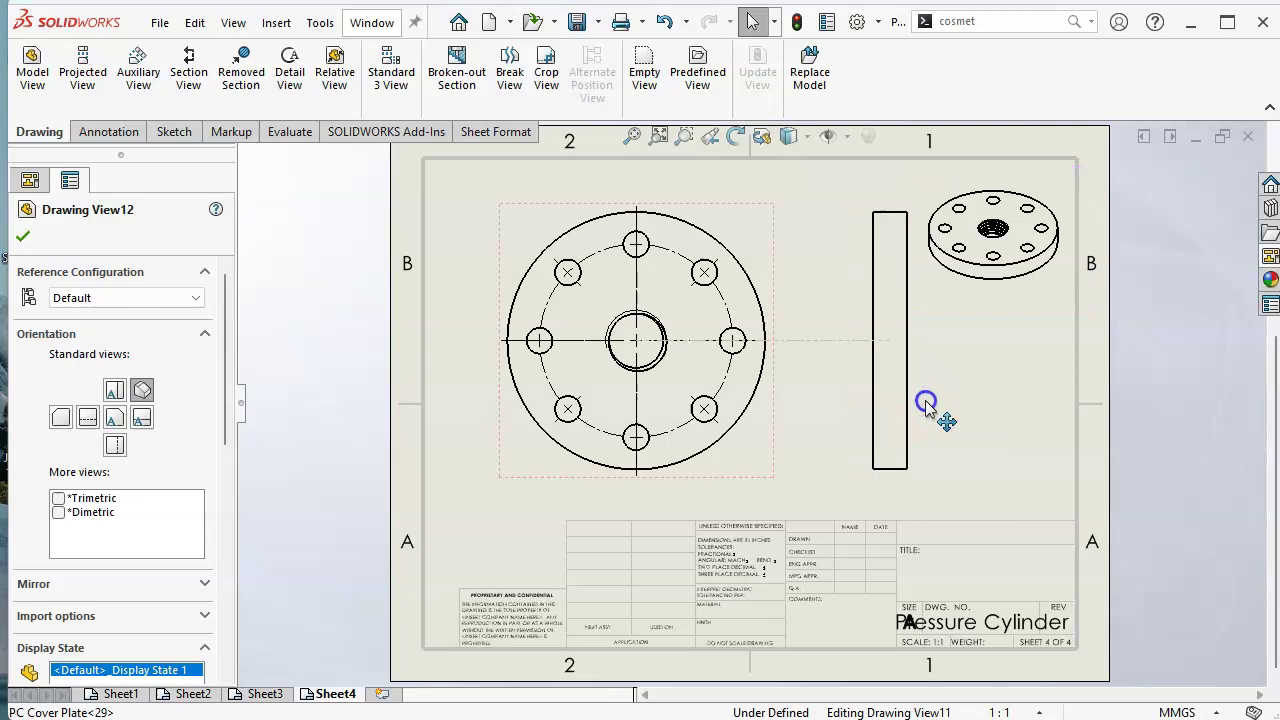
click(105, 132)
click(40, 78)
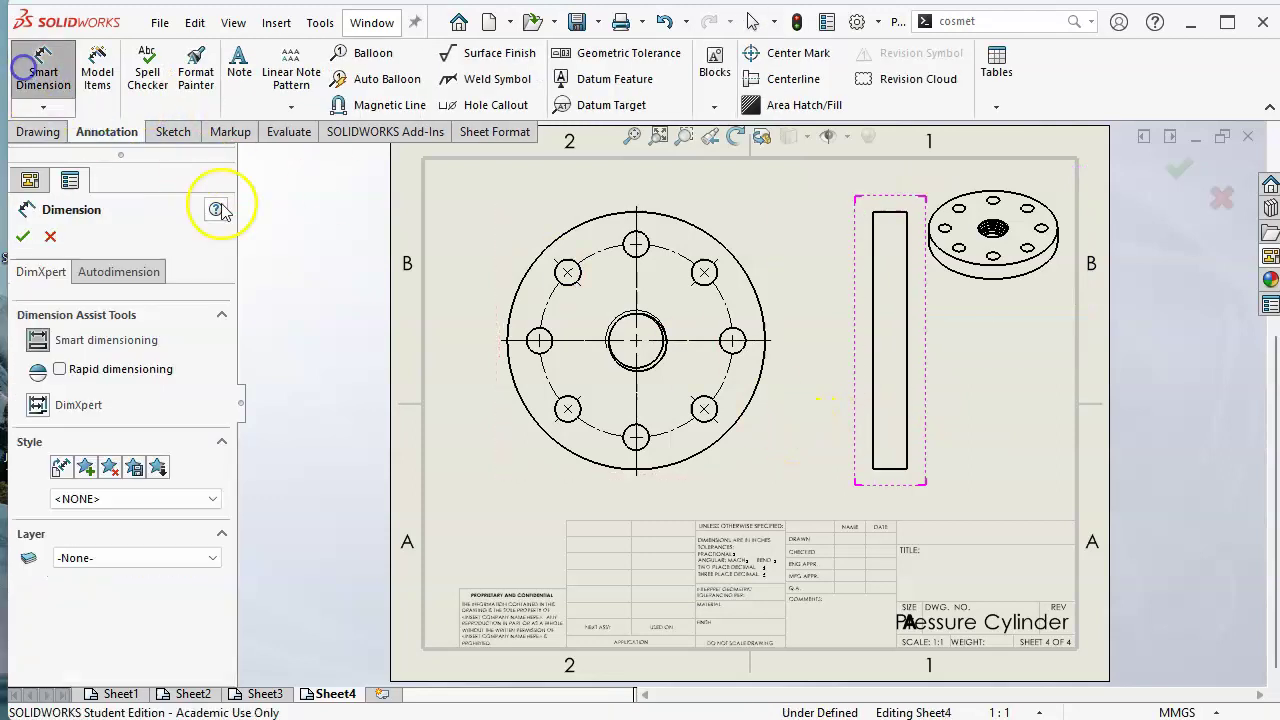
click(526, 426)
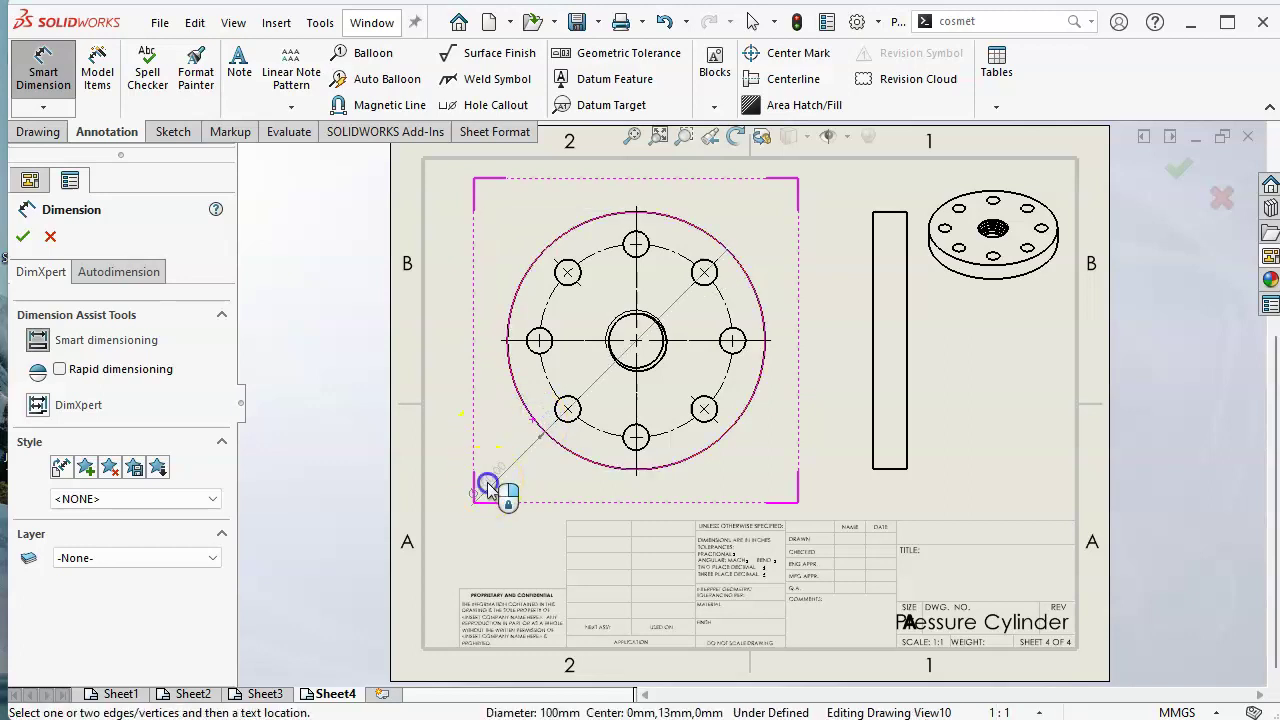
click(487, 487)
click(536, 352)
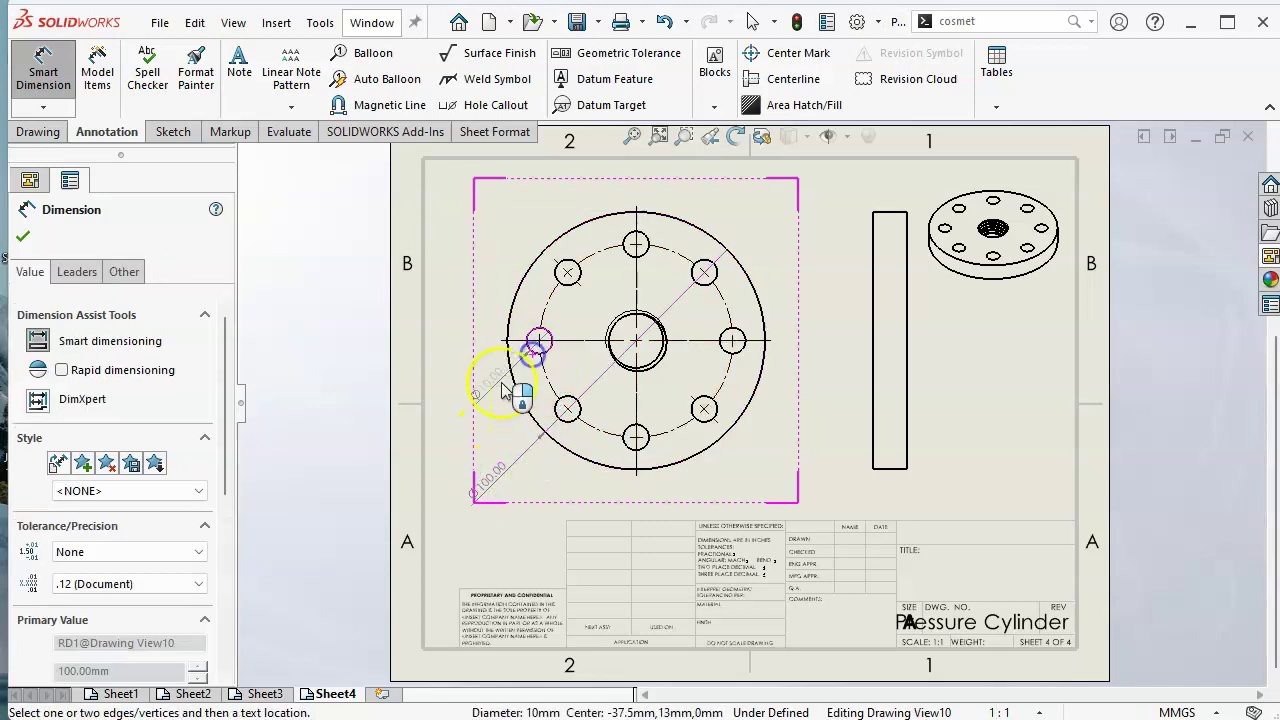
click(488, 405)
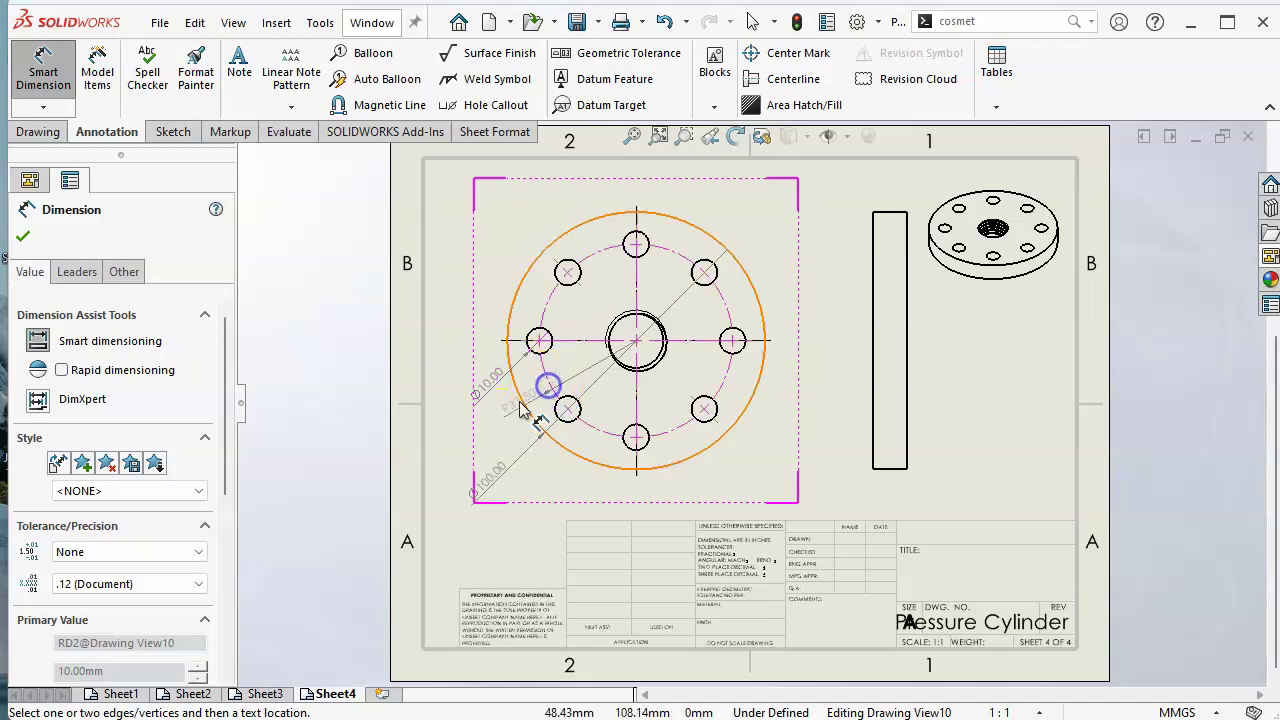
Dimension the bolt pitch circle as a diameter labelled Ø75.00 B.C
click(446, 447)
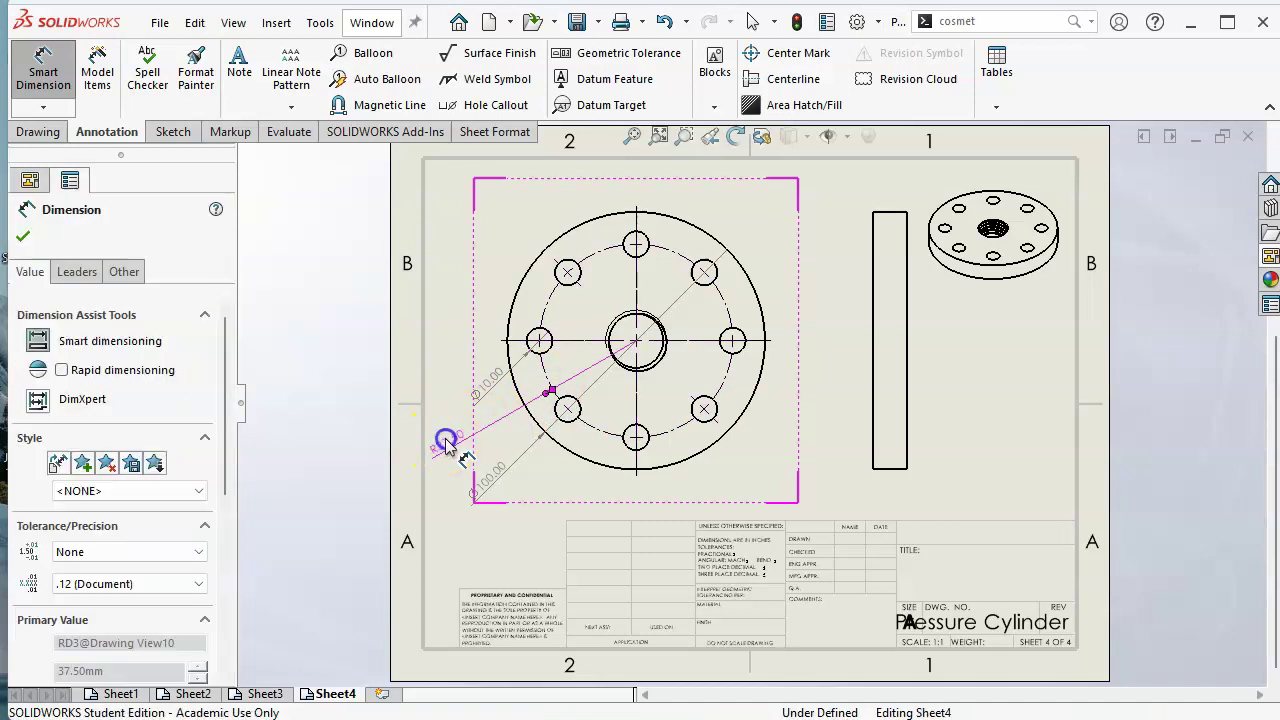
right_click(447, 449)
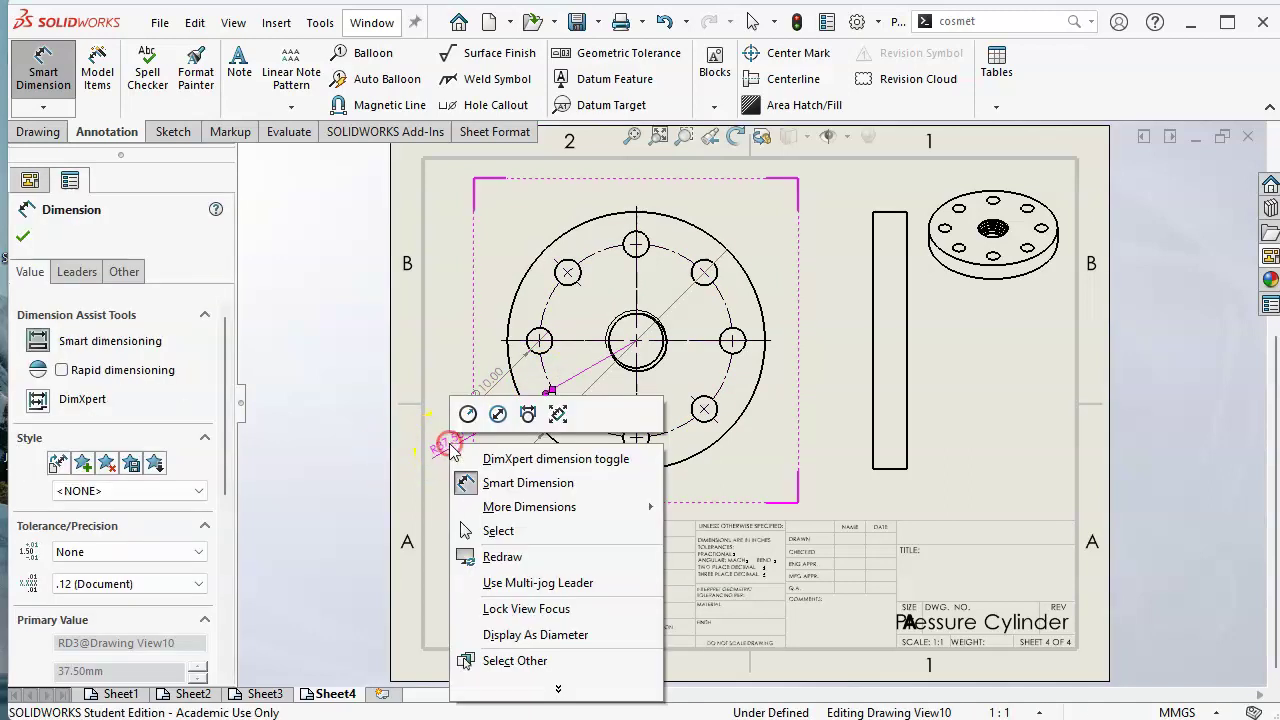
click(498, 414)
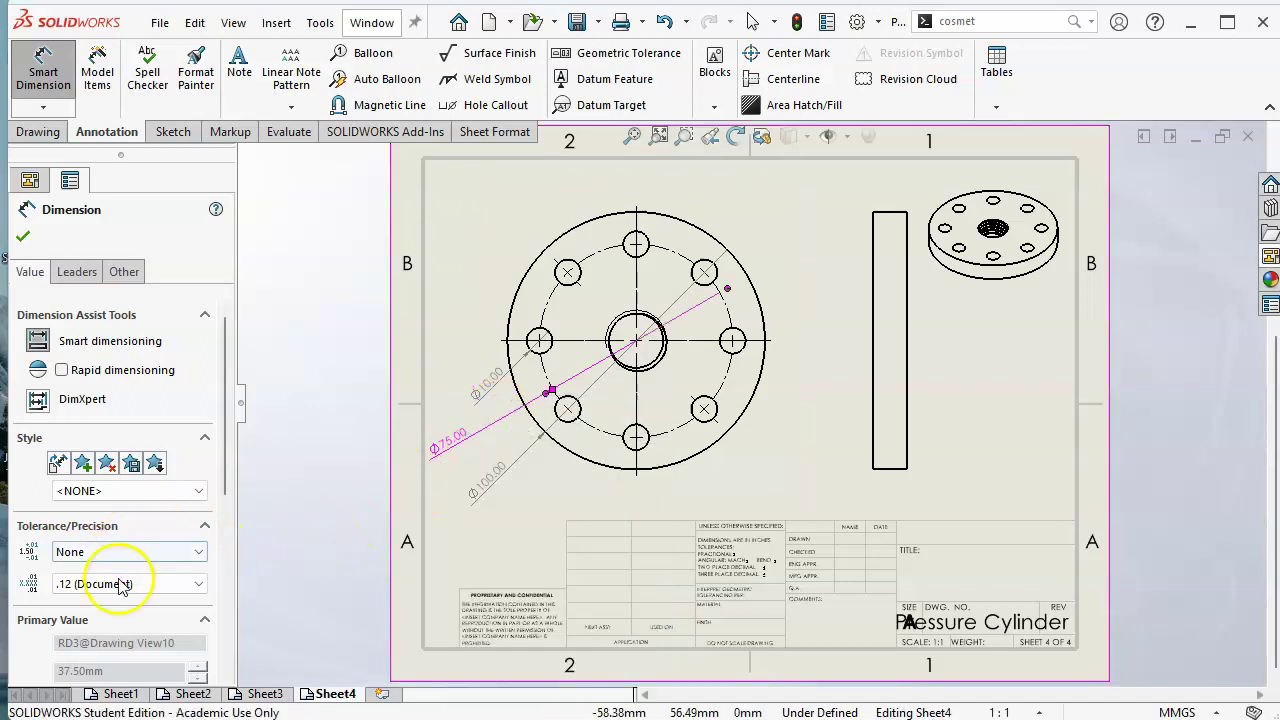
scroll(230, 462, down, 5)
click(165, 547)
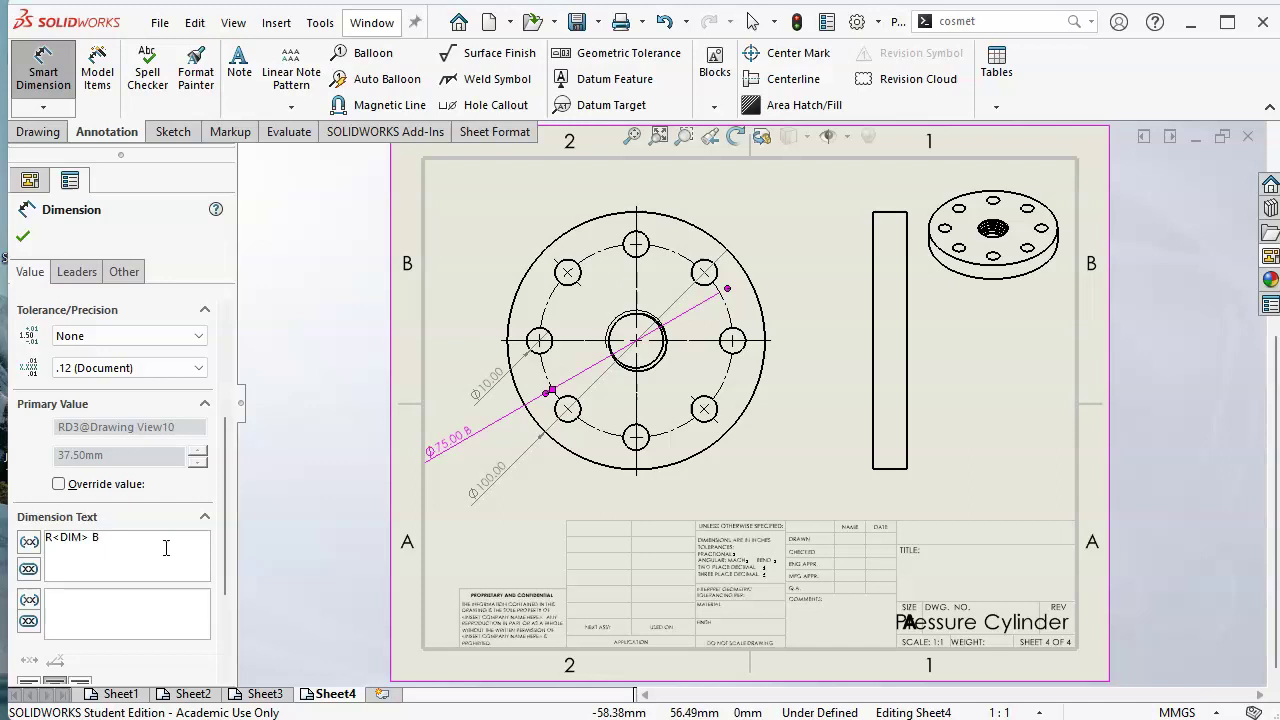
click(21, 240)
Arrange the Ø75 B.C., Ø10 and Ø100 dimensions neatly around the view
drag(422, 458, 470, 442)
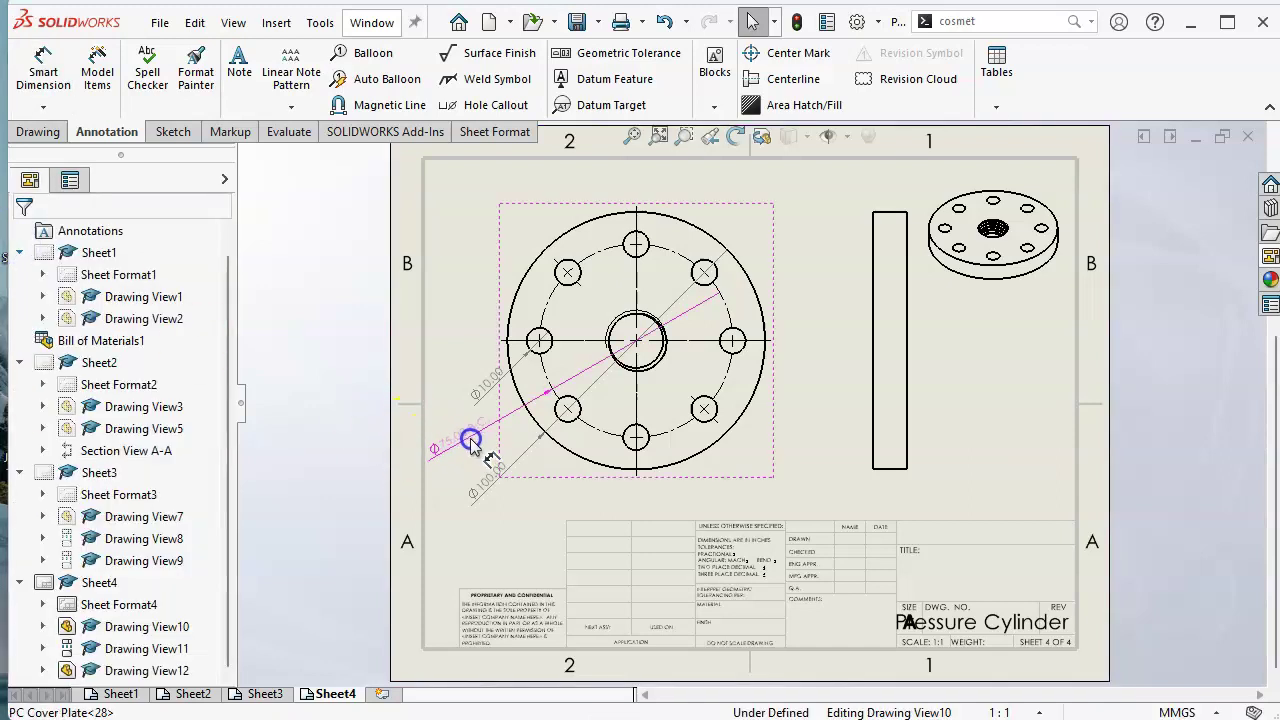
click(479, 316)
click(480, 379)
drag(478, 378, 478, 370)
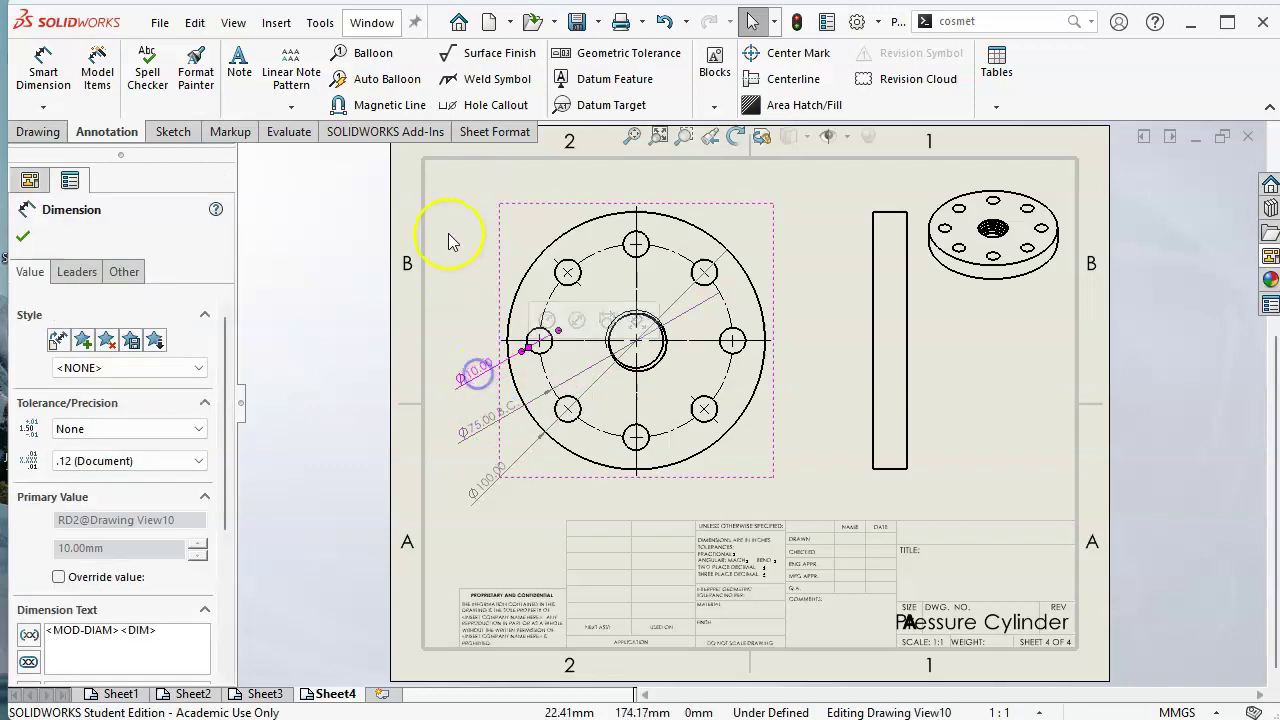
click(443, 243)
drag(491, 472, 518, 502)
click(436, 378)
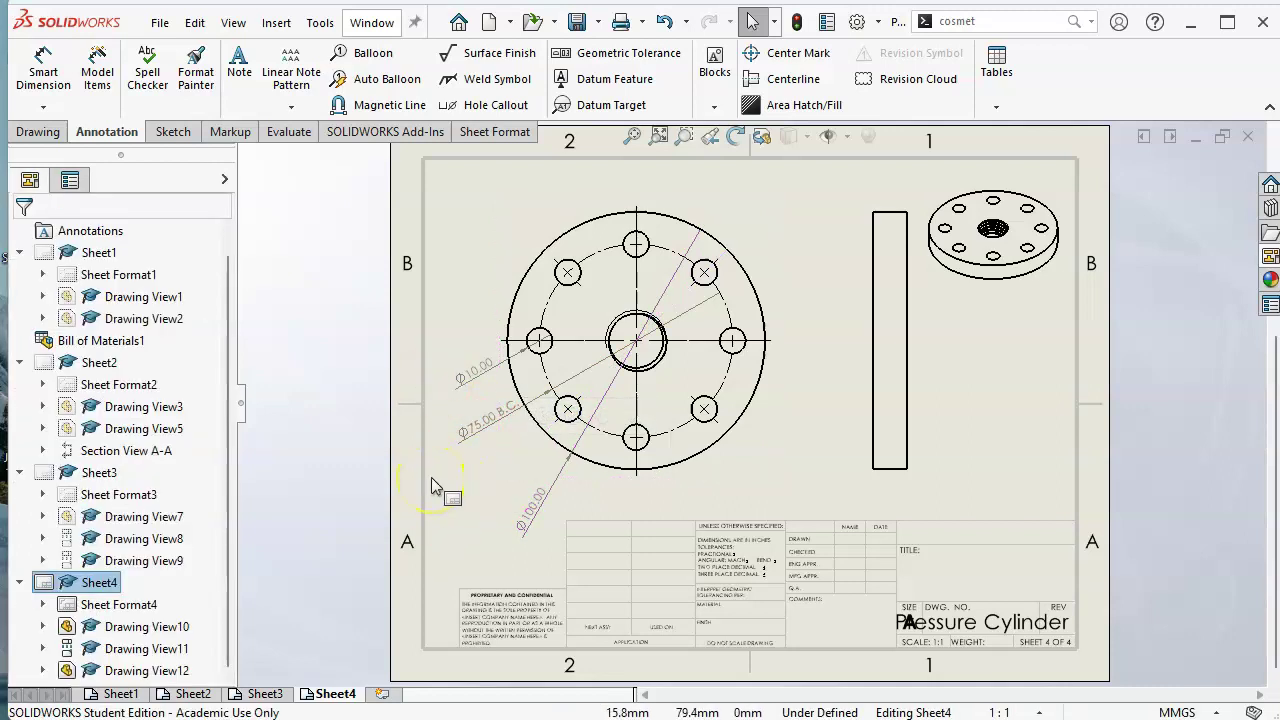
click(441, 489)
click(531, 512)
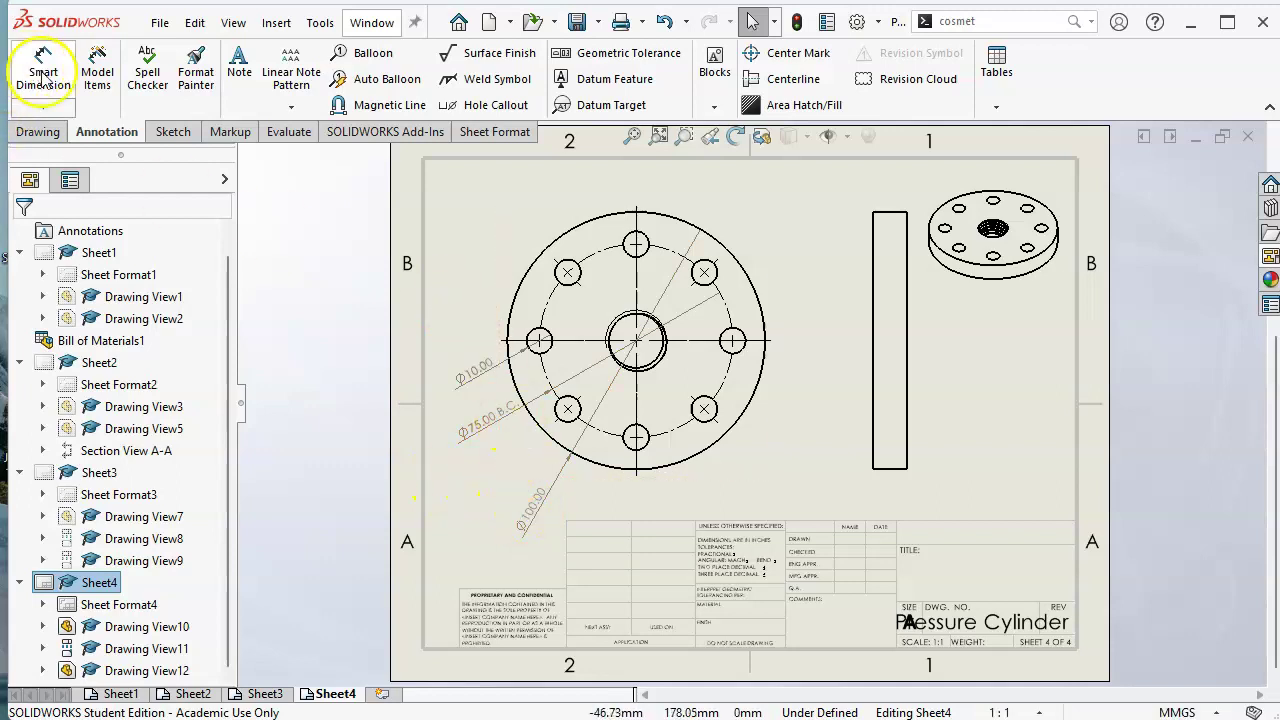
click(492, 105)
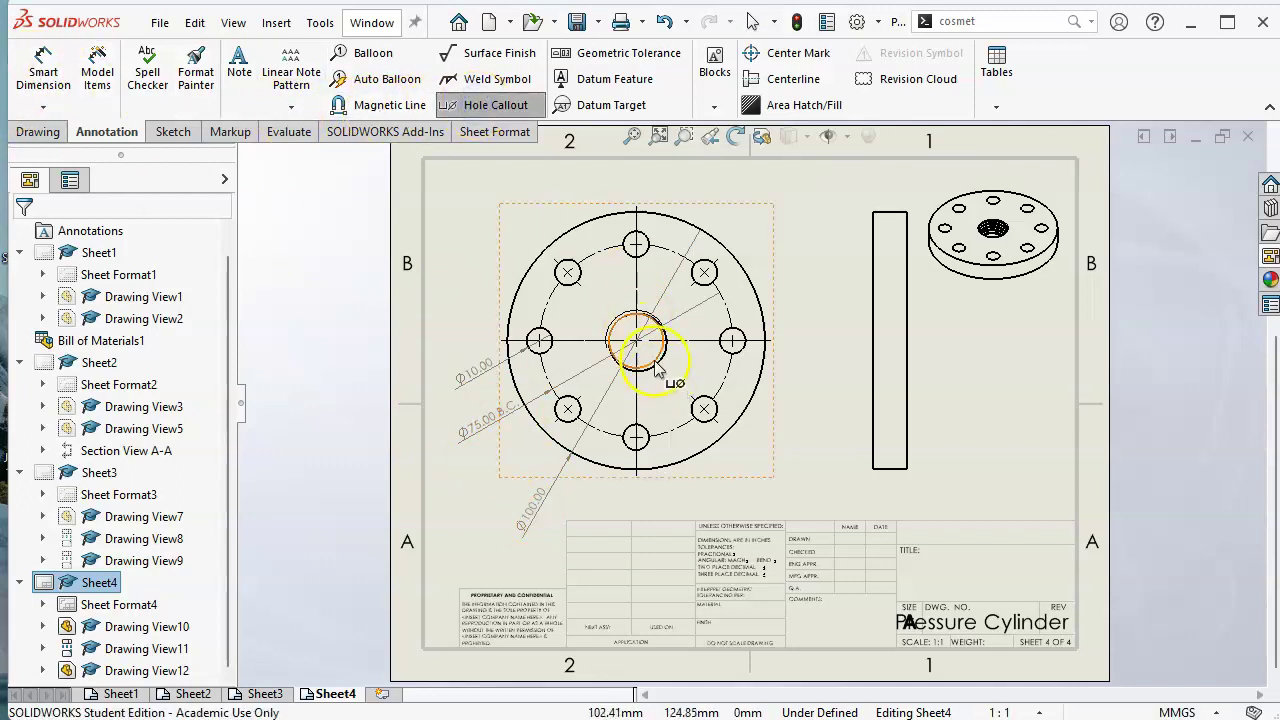
click(650, 358)
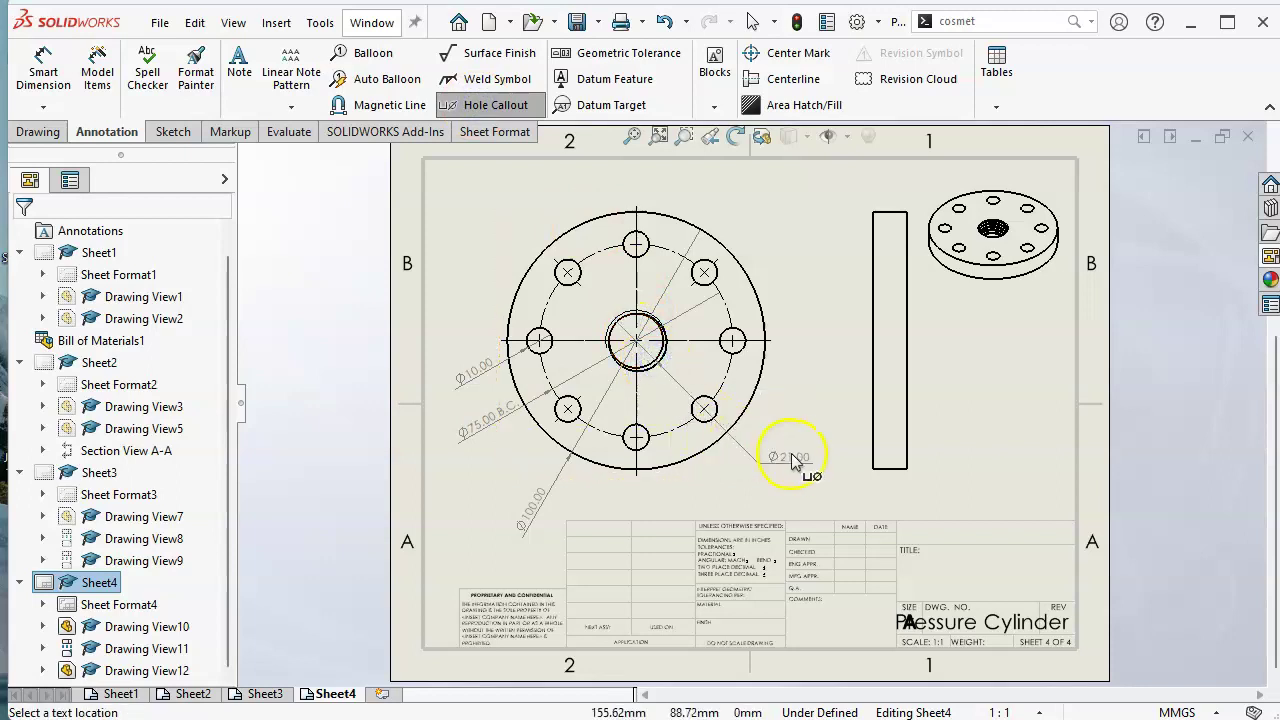
key(Escape)
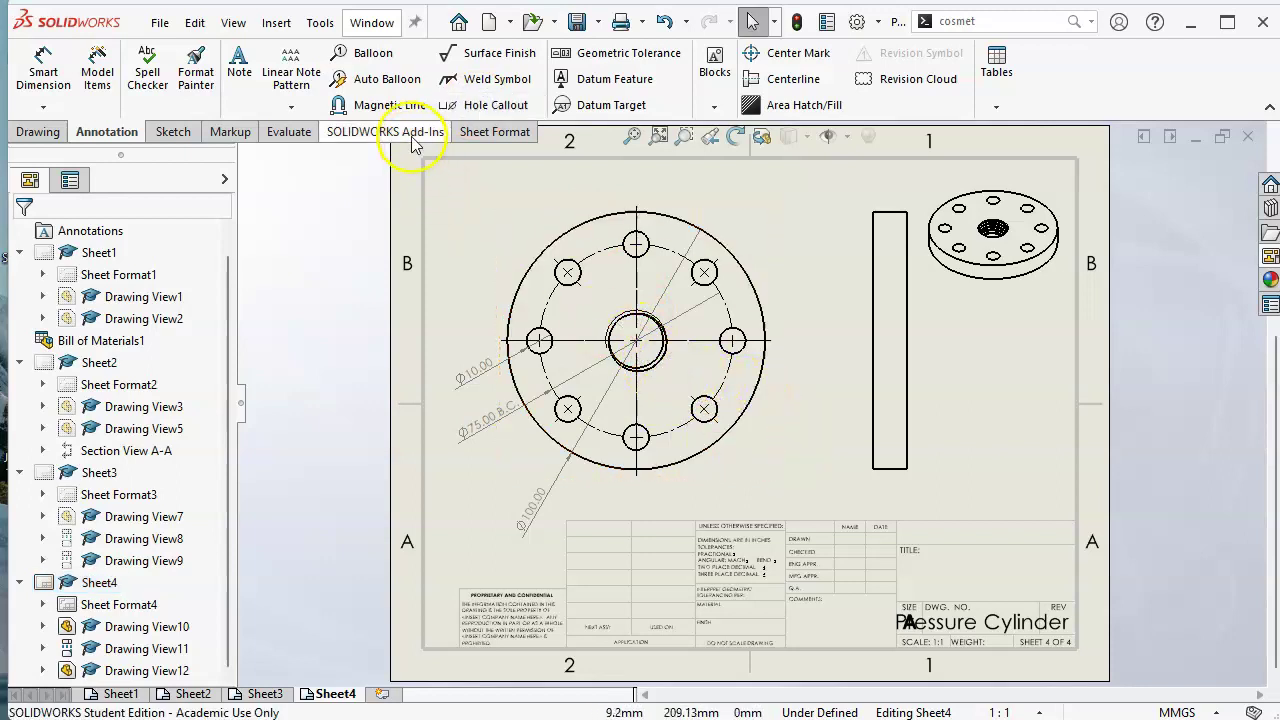
click(440, 106)
click(655, 362)
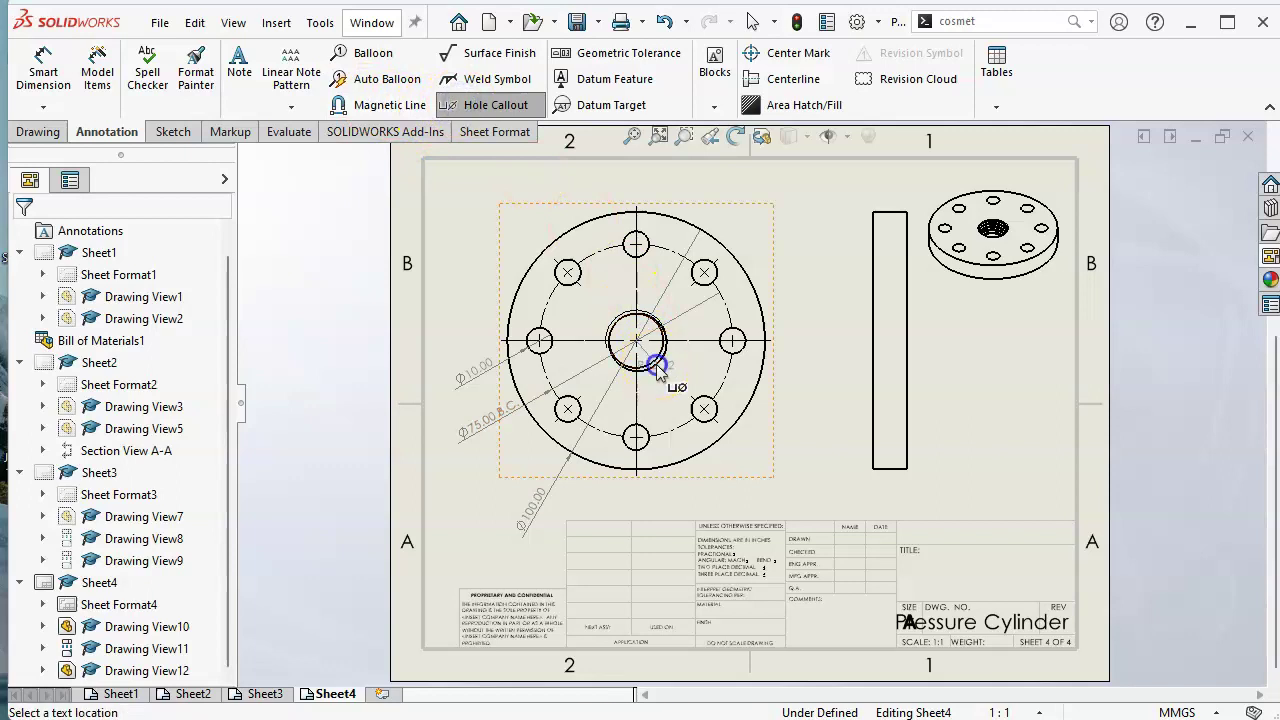
key(Escape)
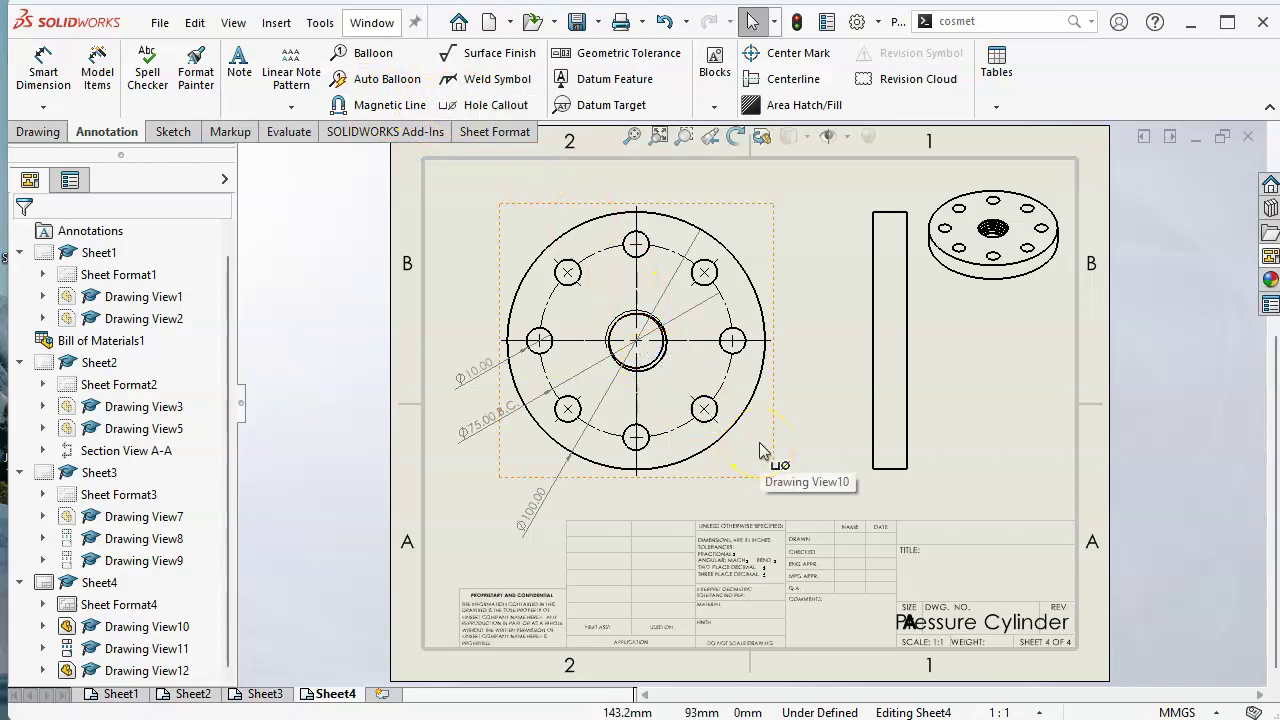
scroll(645, 380, down, 3)
scroll(660, 345, down, 2)
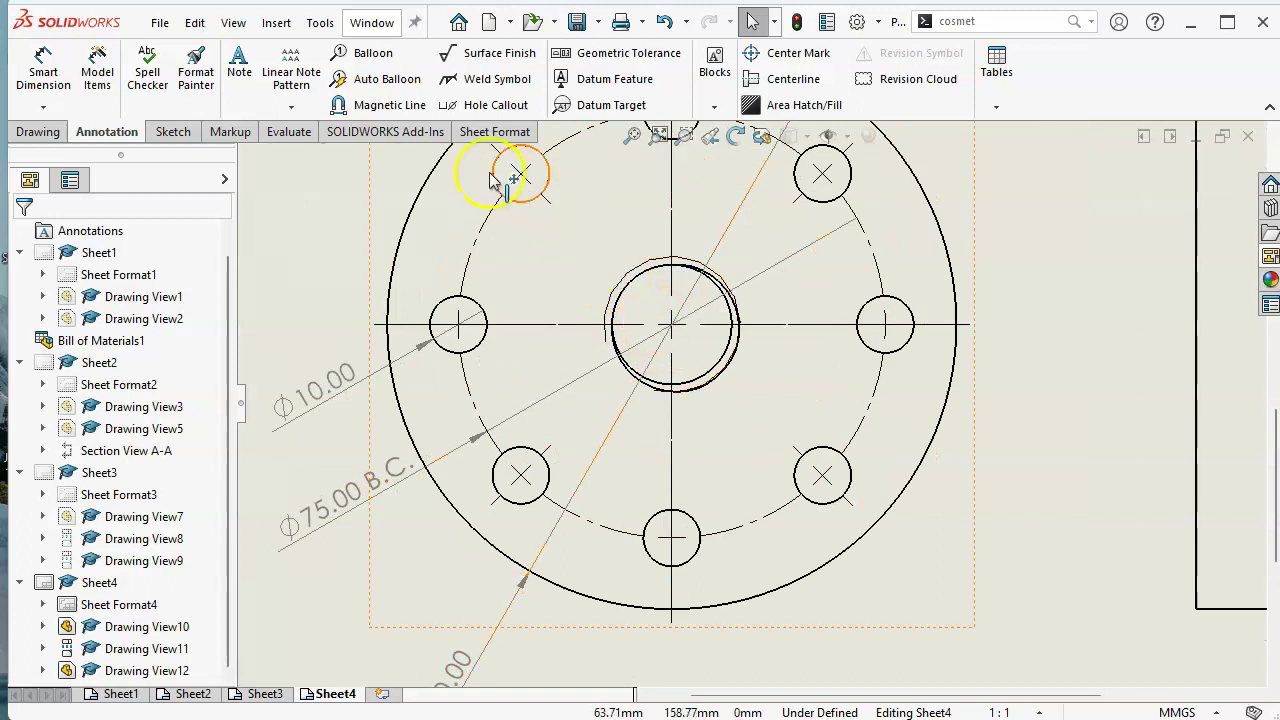
click(477, 102)
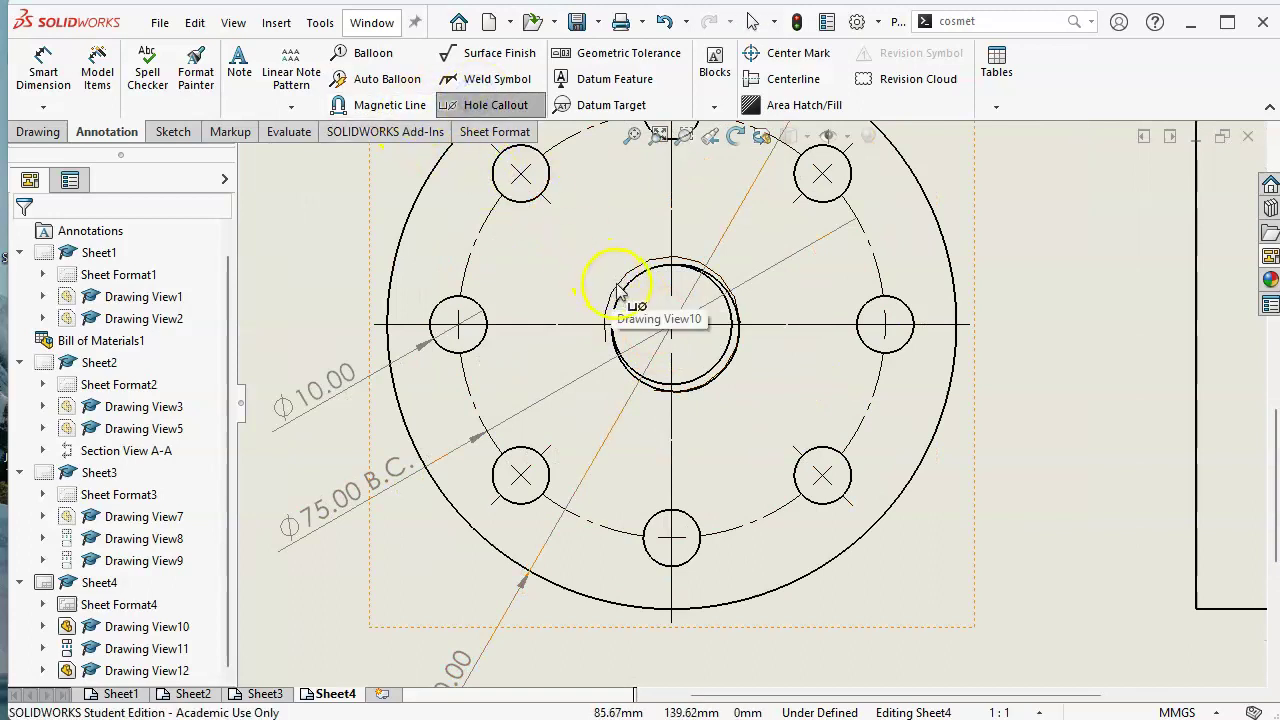
scroll(700, 365, up, 5)
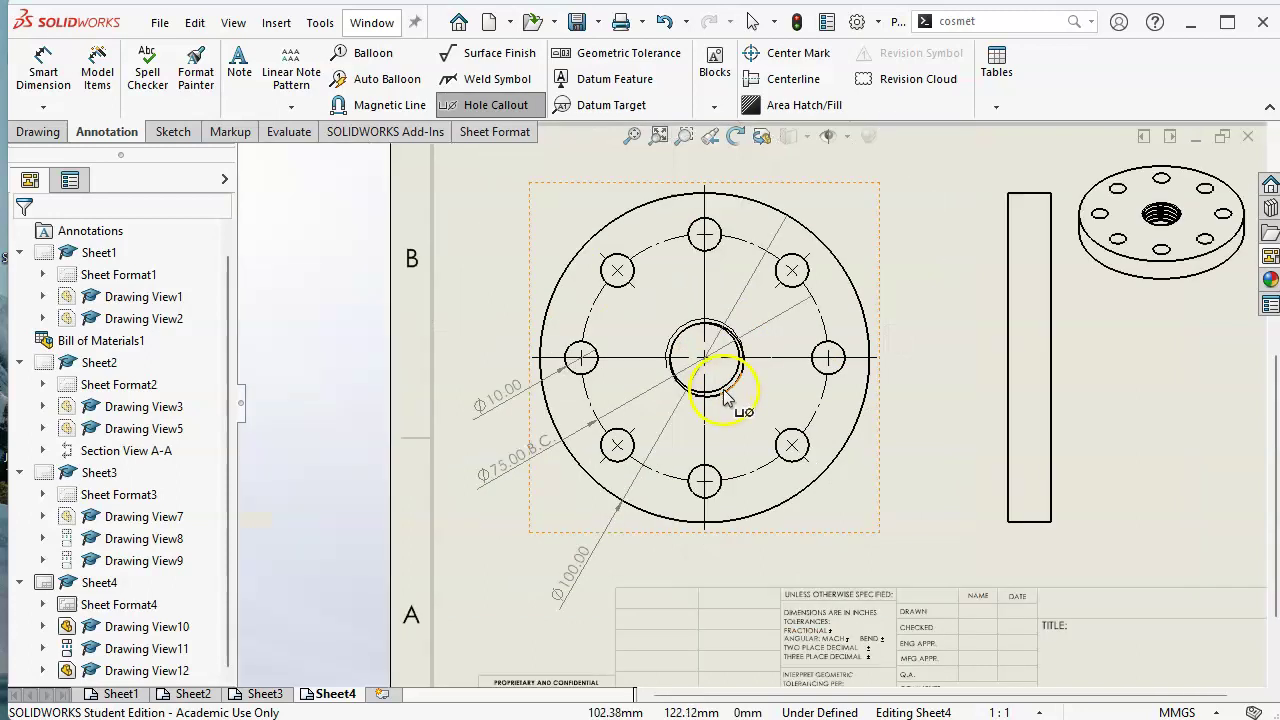
key(Escape)
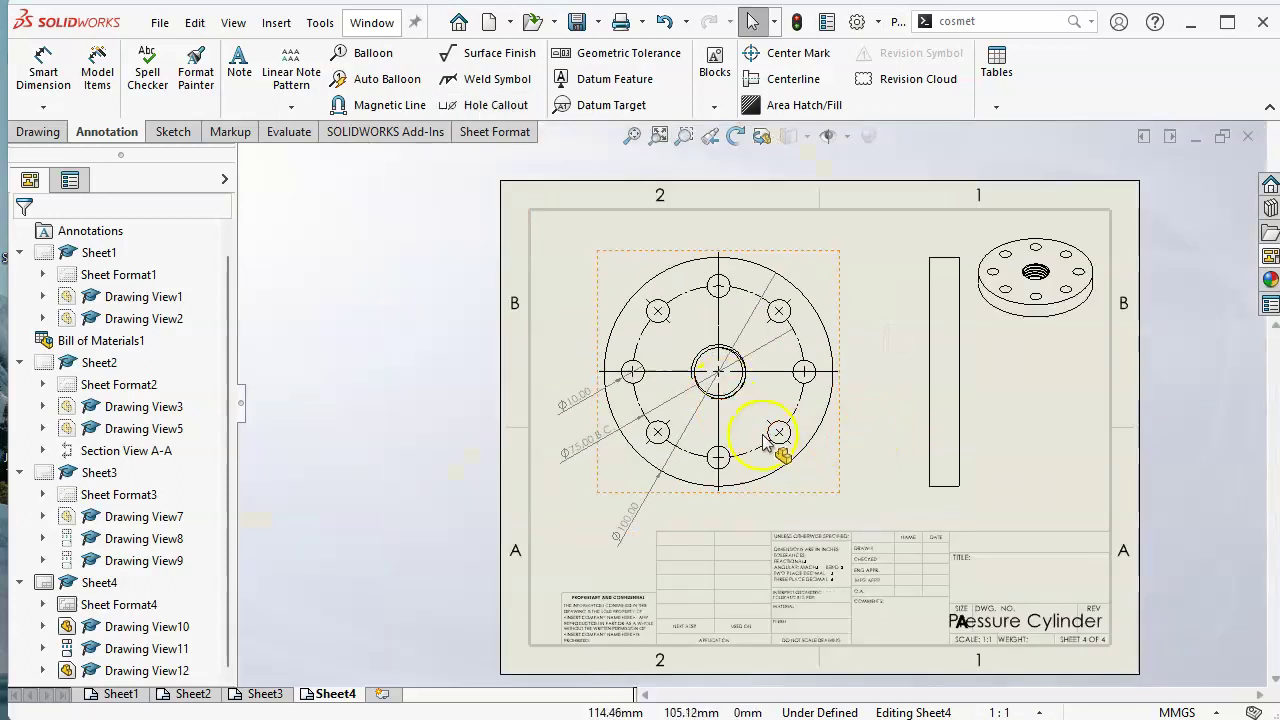
right_click(457, 302)
click(405, 278)
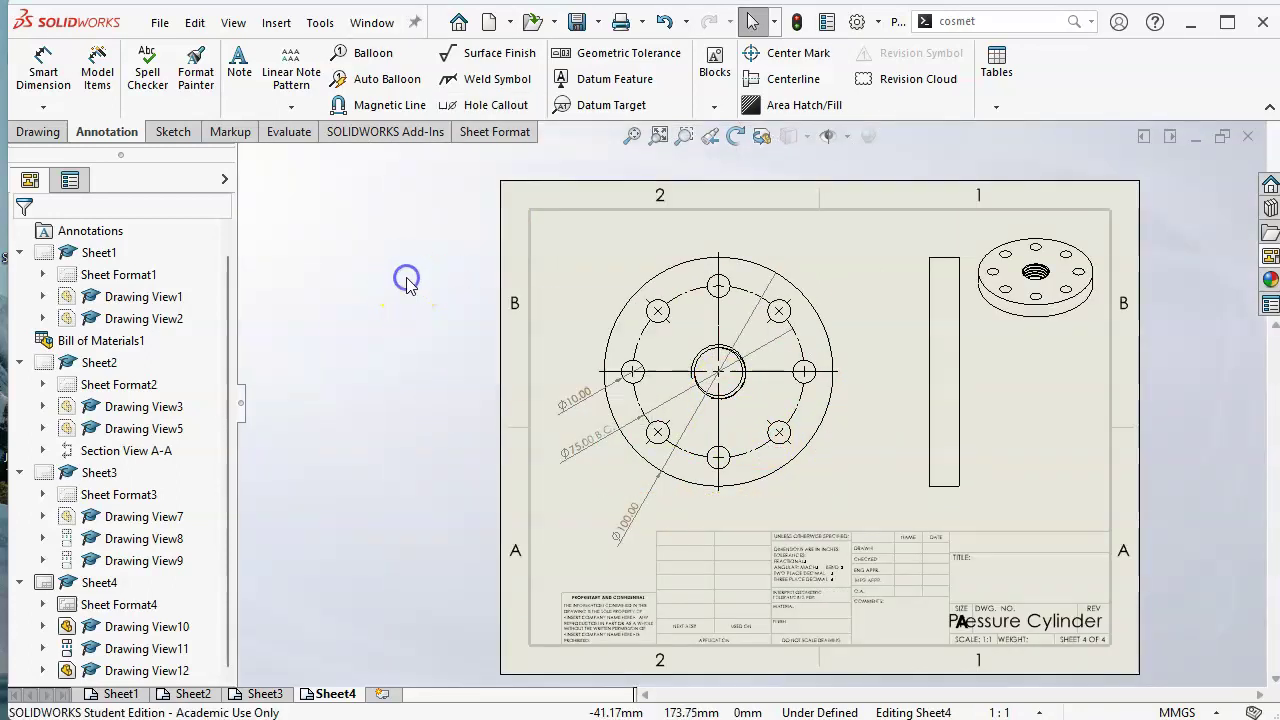
Open the PC Cover Plate part and show Cosmetic Thread1 under Revolve1
right_click(1030, 318)
click(1032, 302)
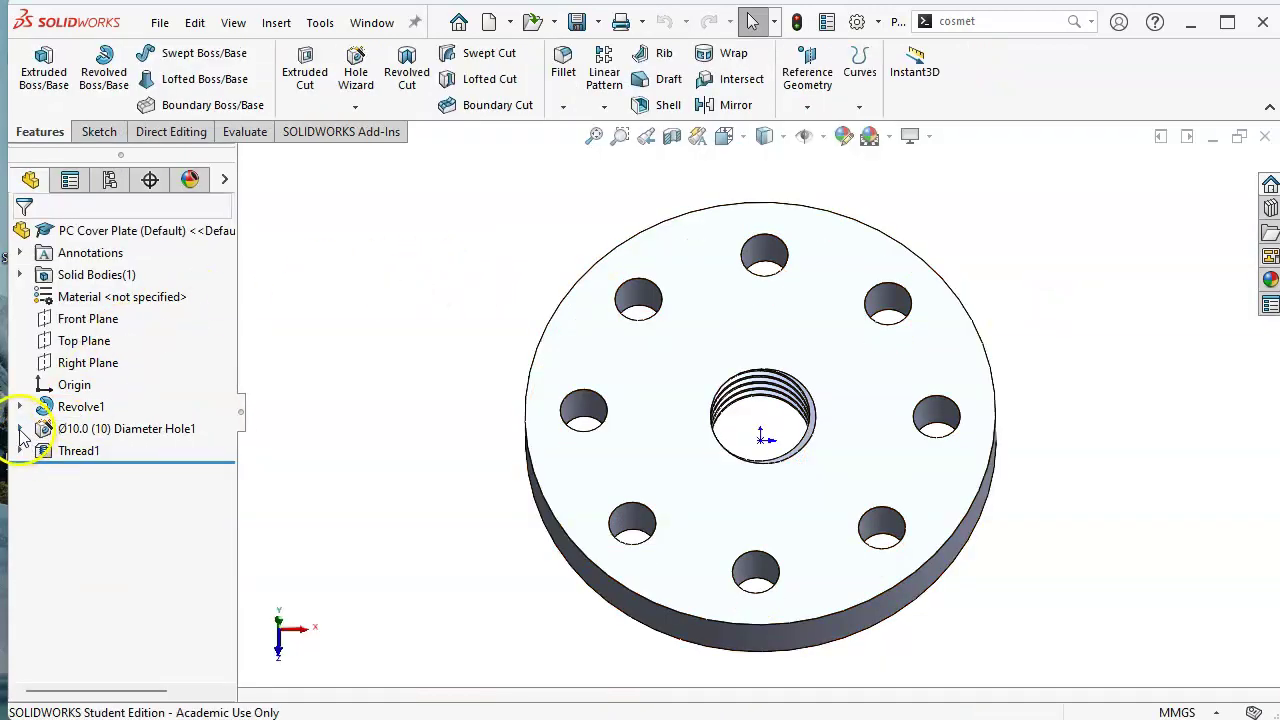
click(20, 407)
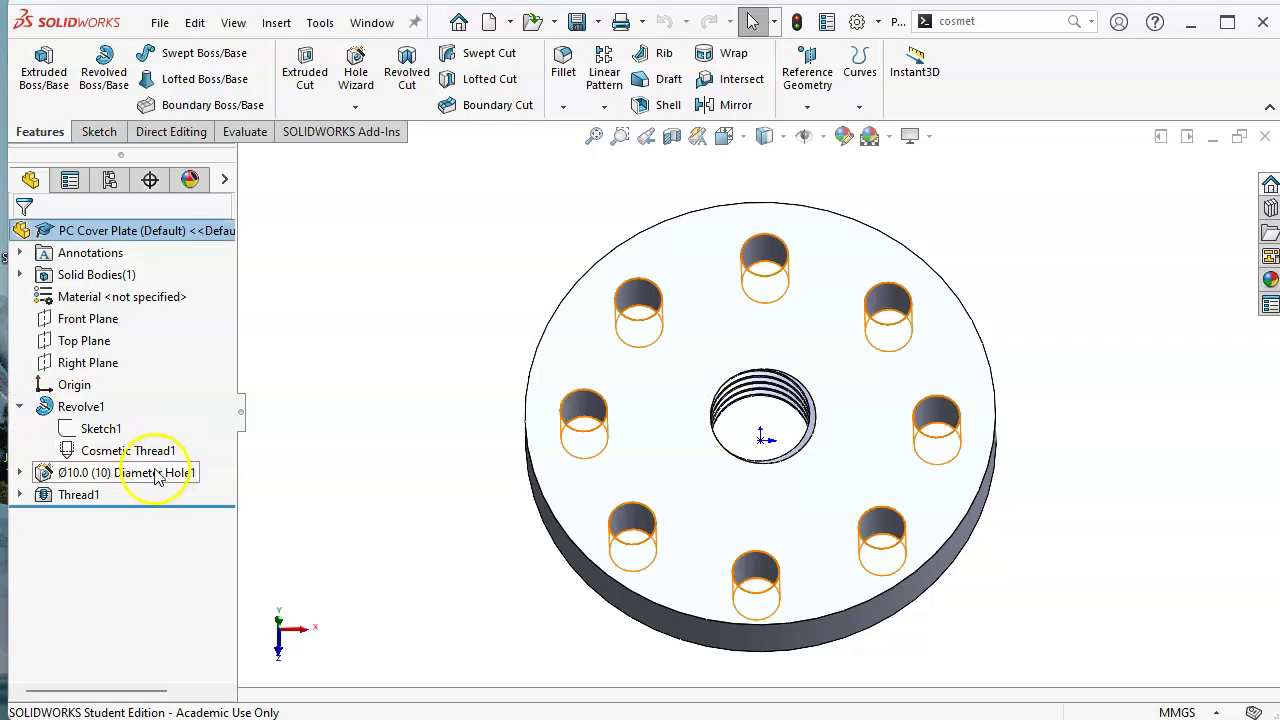
right_click(130, 451)
click(152, 423)
Return to the Pressure Cylinder drawing's Sheet4
click(406, 280)
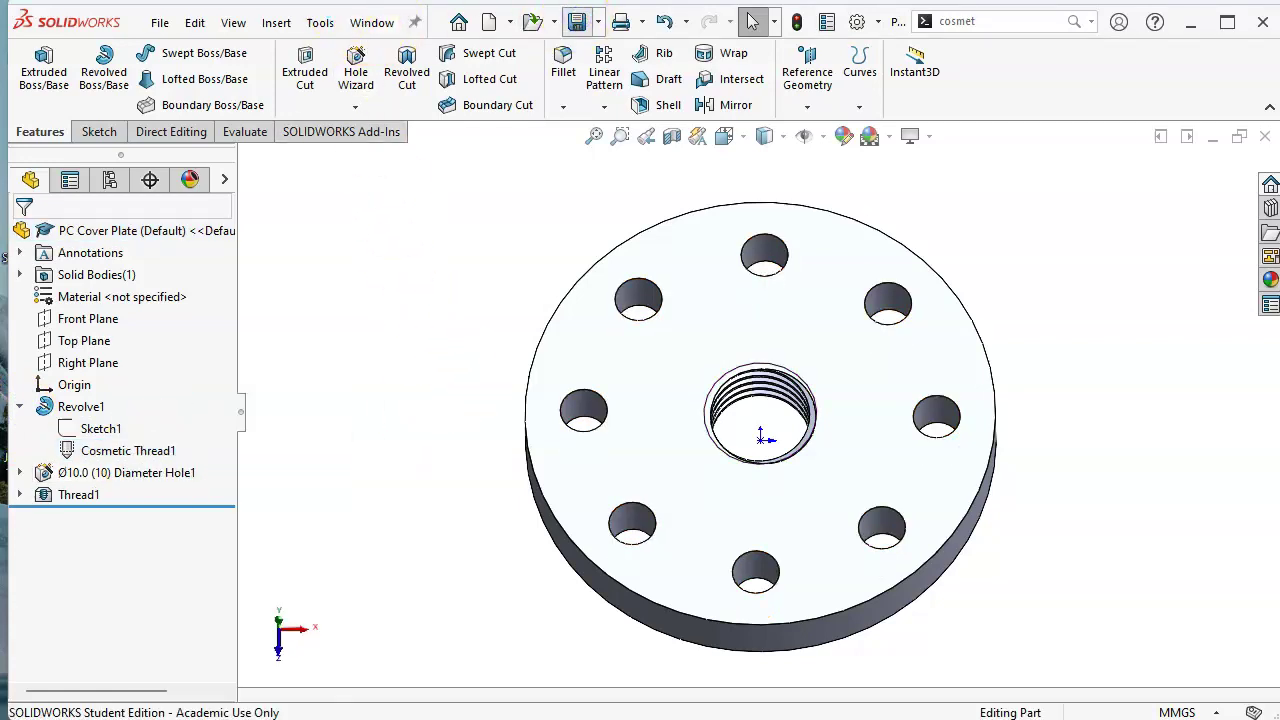
click(372, 22)
click(390, 234)
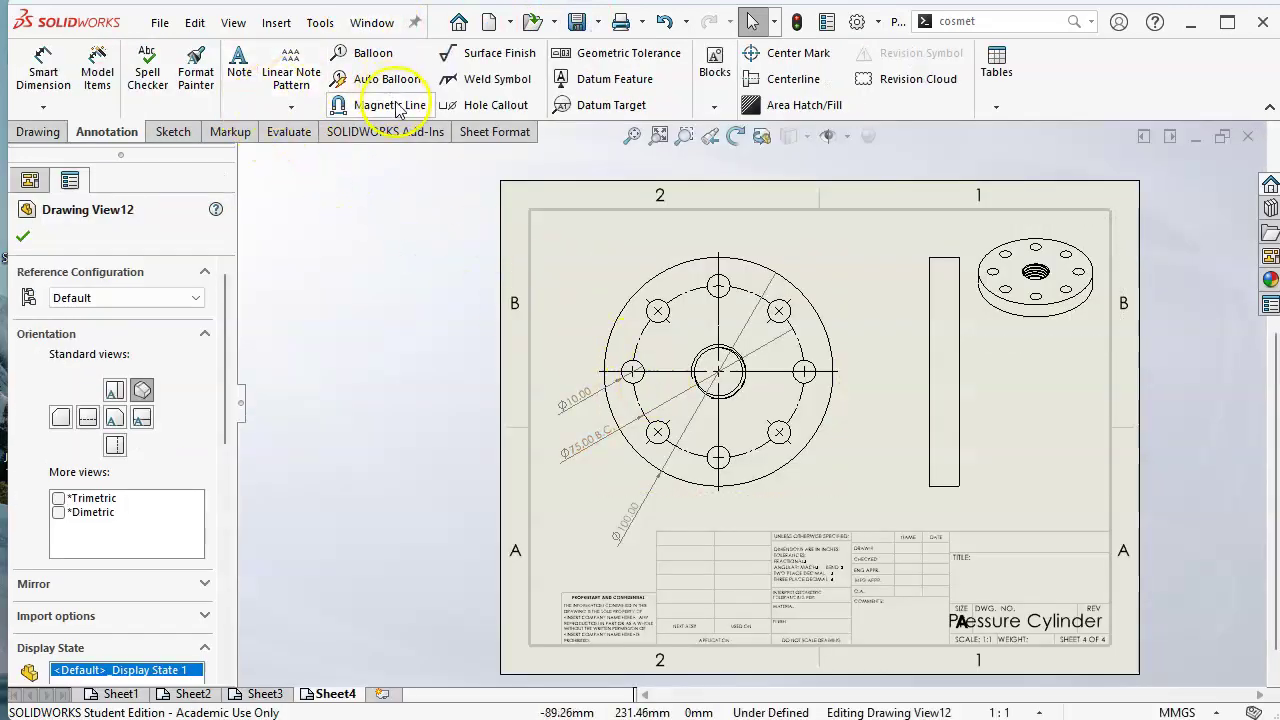
Add an M24x3.0 thread callout to the centre hole, placed outside the flange
click(452, 106)
scroll(795, 415, down, 3)
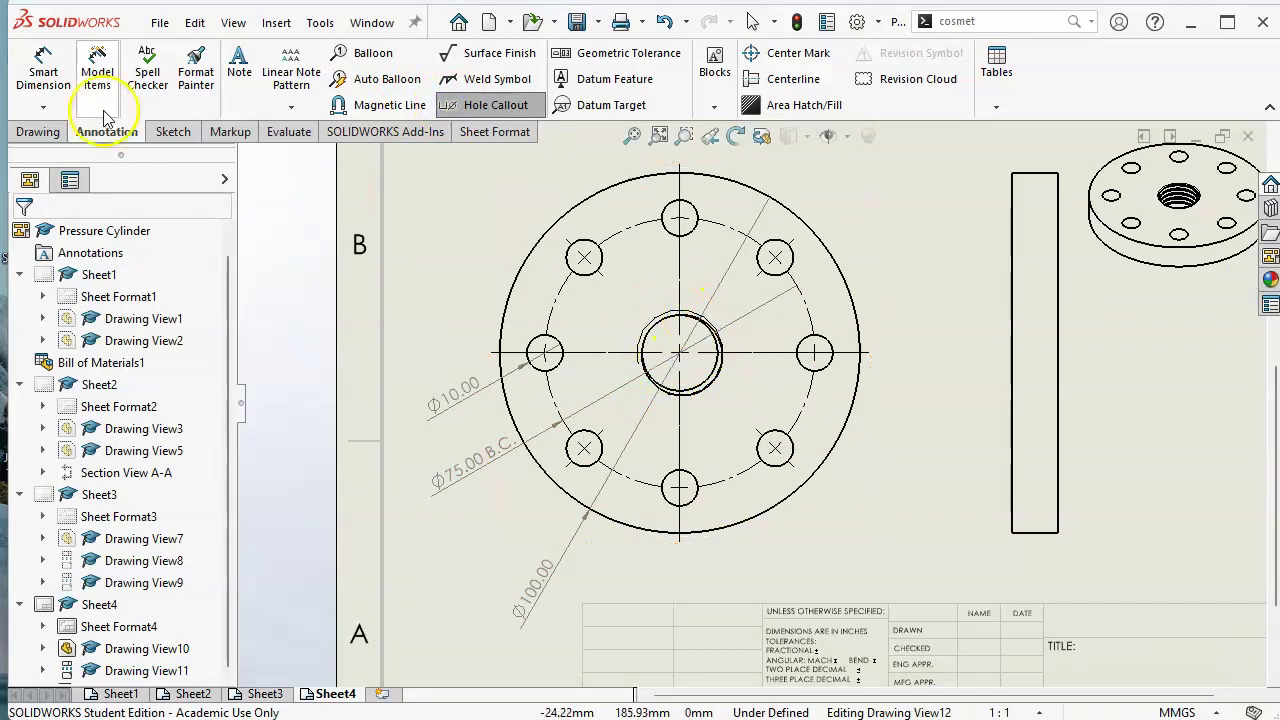
click(40, 72)
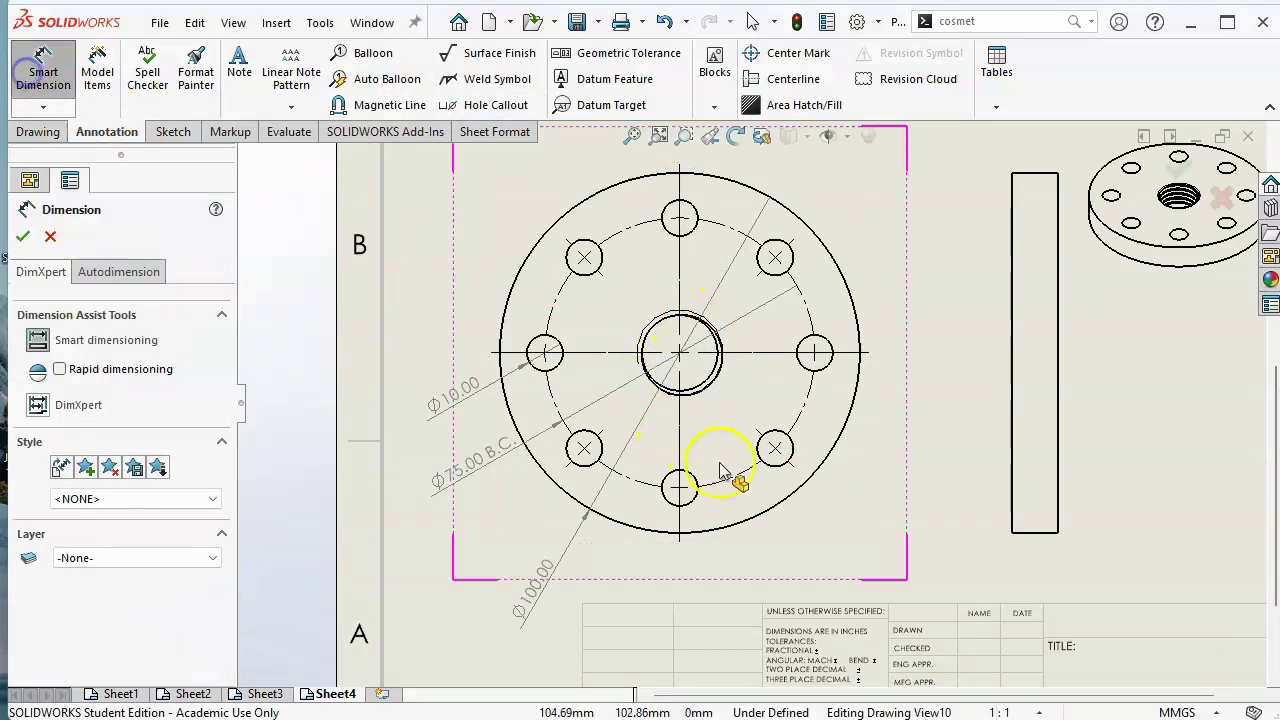
click(718, 396)
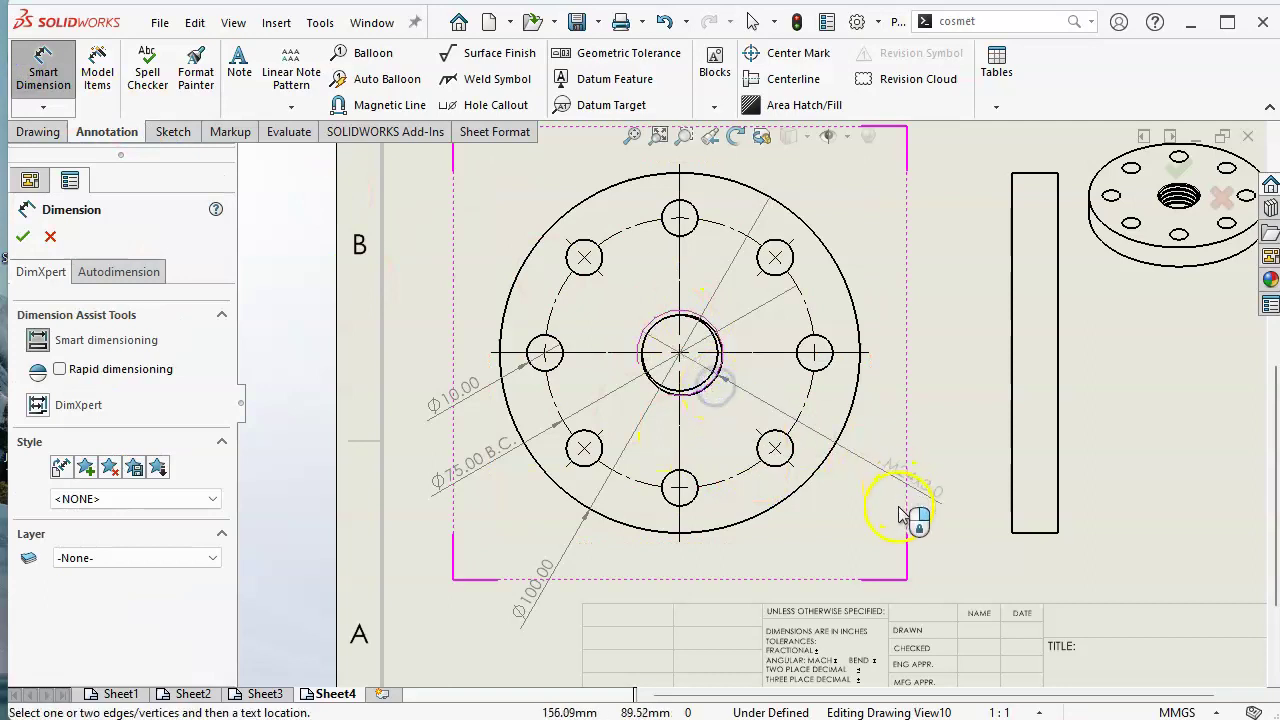
click(900, 486)
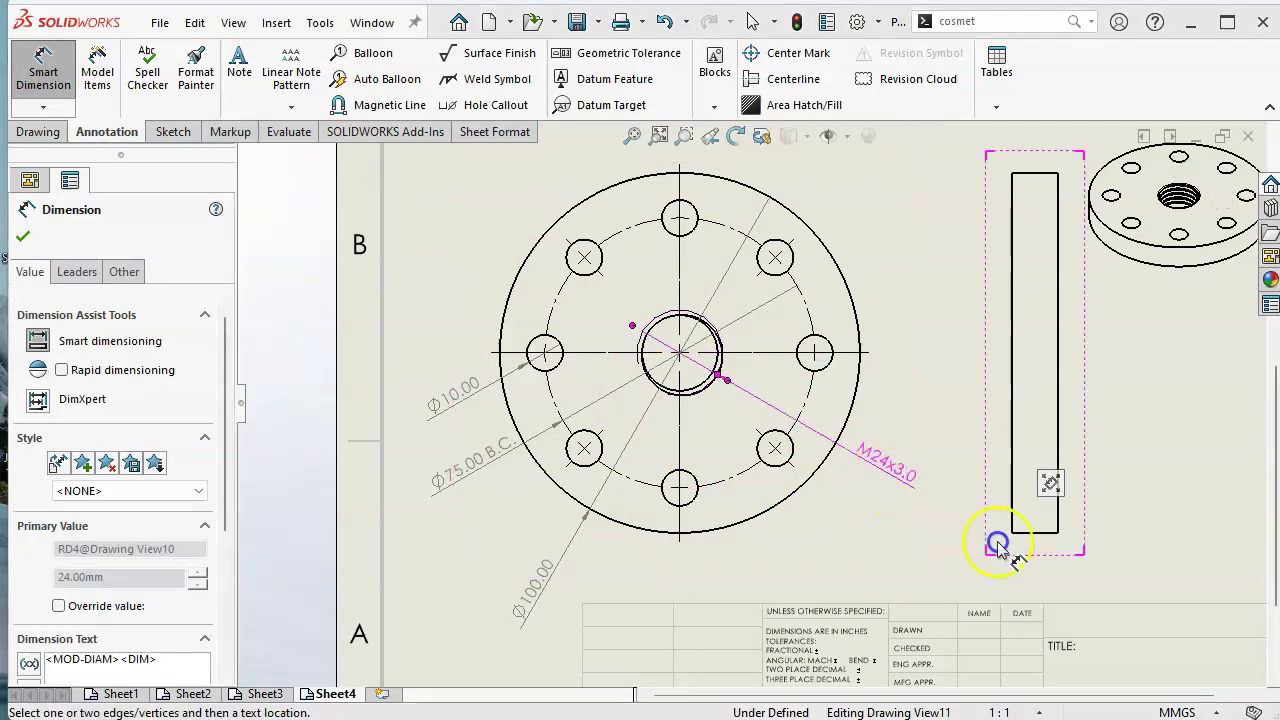
click(23, 238)
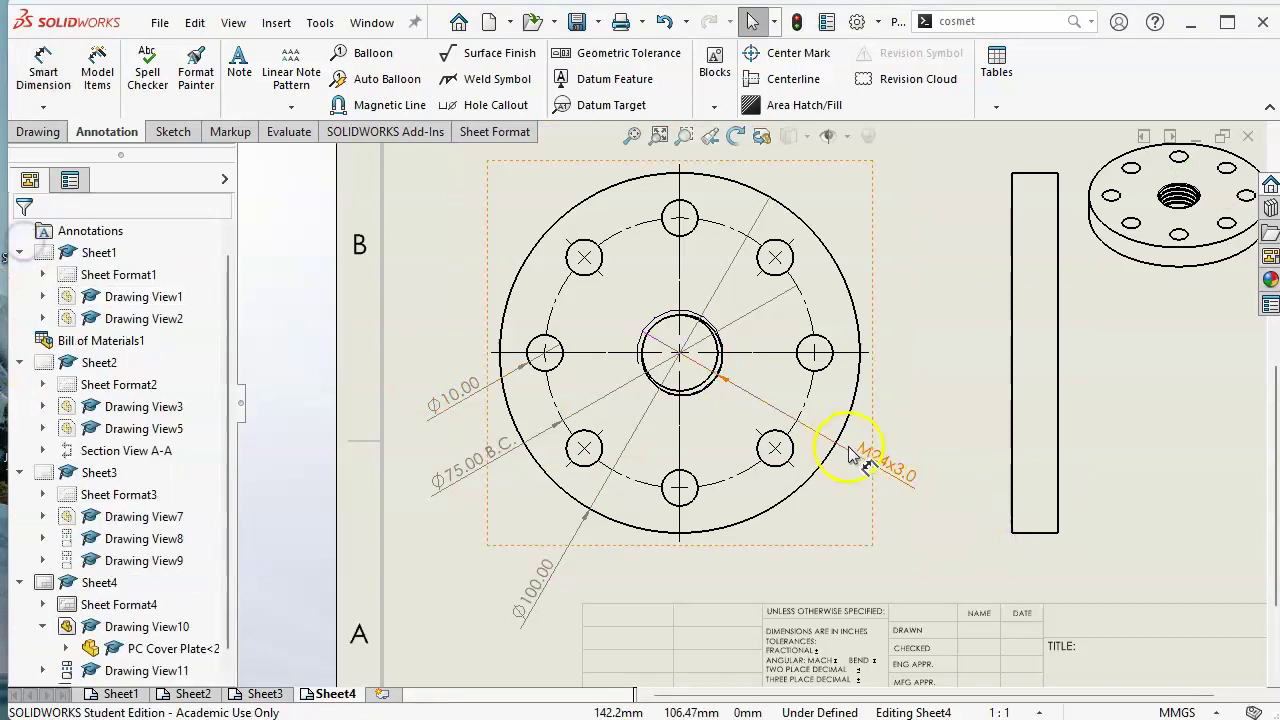
Dimension the side view's bottom edge with a 13.00 thickness below the view
click(43, 70)
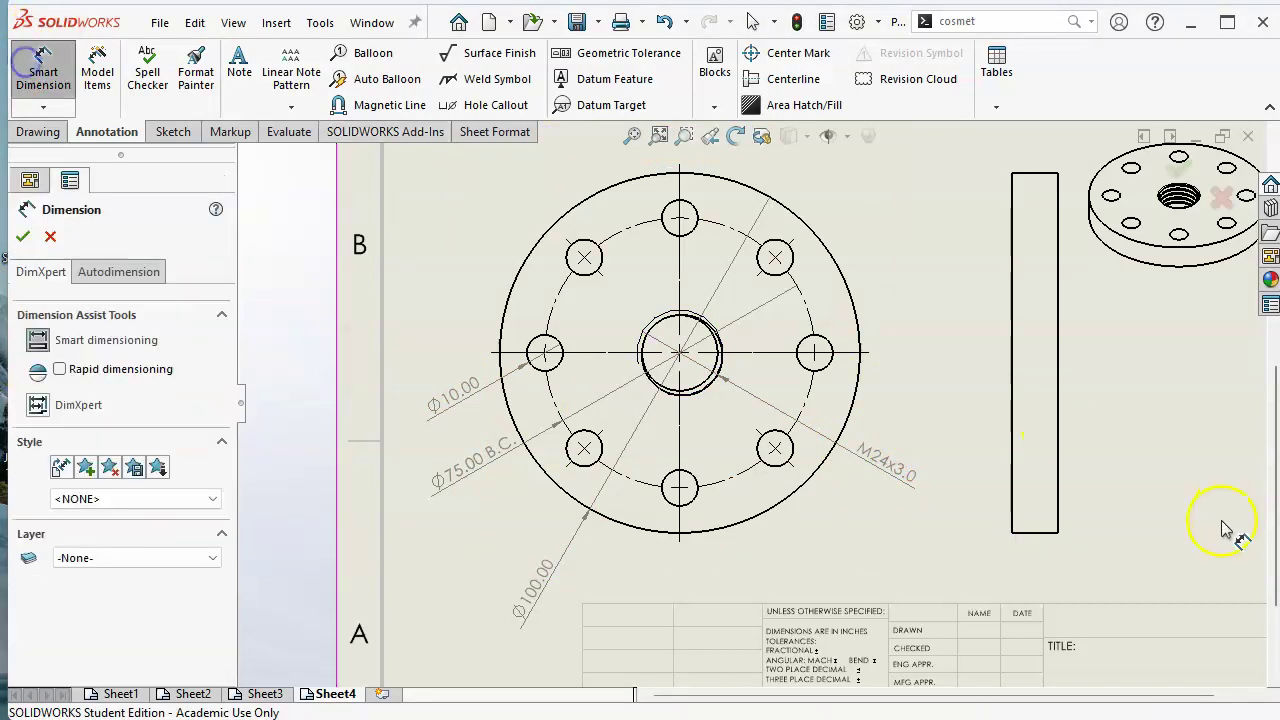
click(1038, 541)
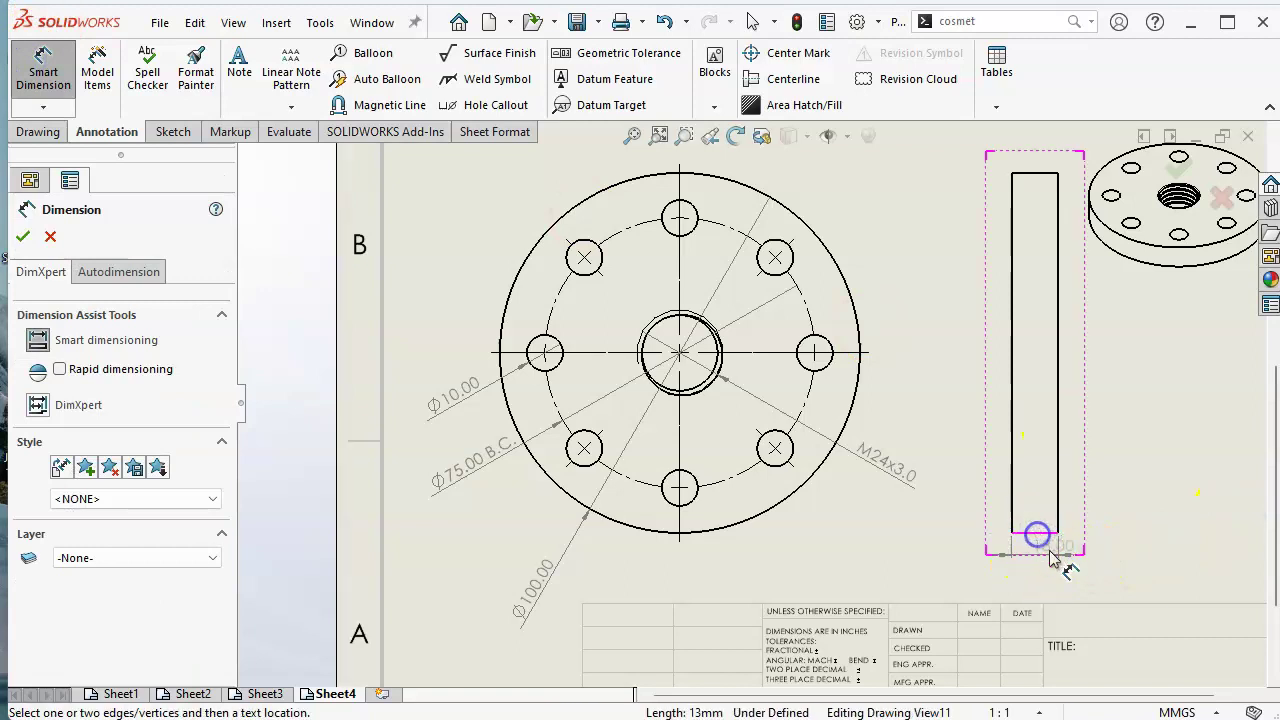
click(1127, 579)
key(f)
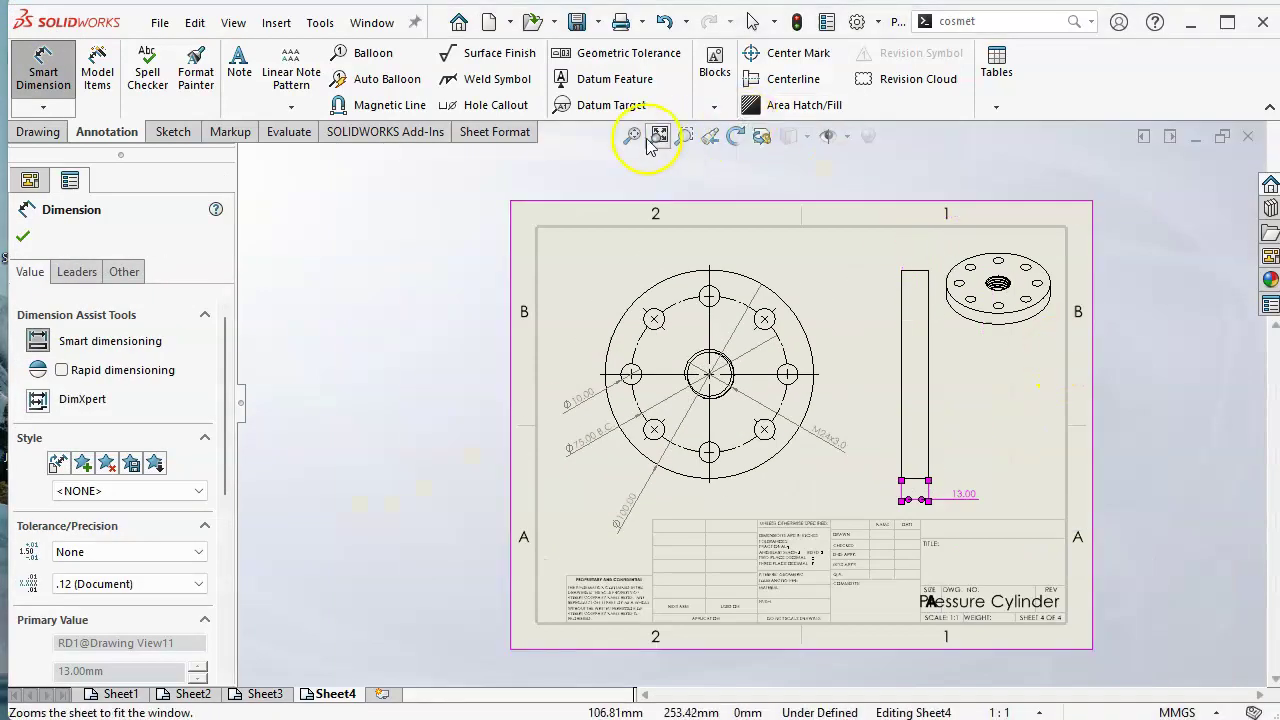
right_click(1139, 203)
Exit the dimension tool, clear the selection, and save the Pressure Cylinder drawing
click(1185, 287)
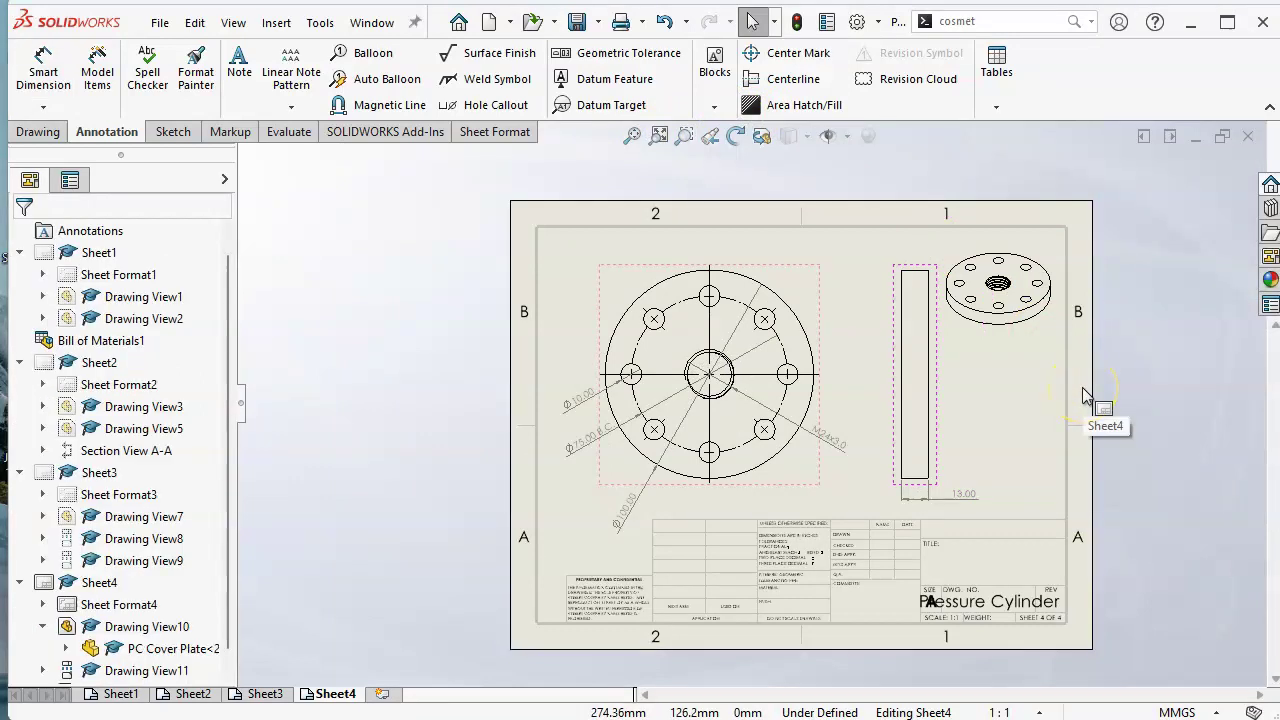
click(462, 360)
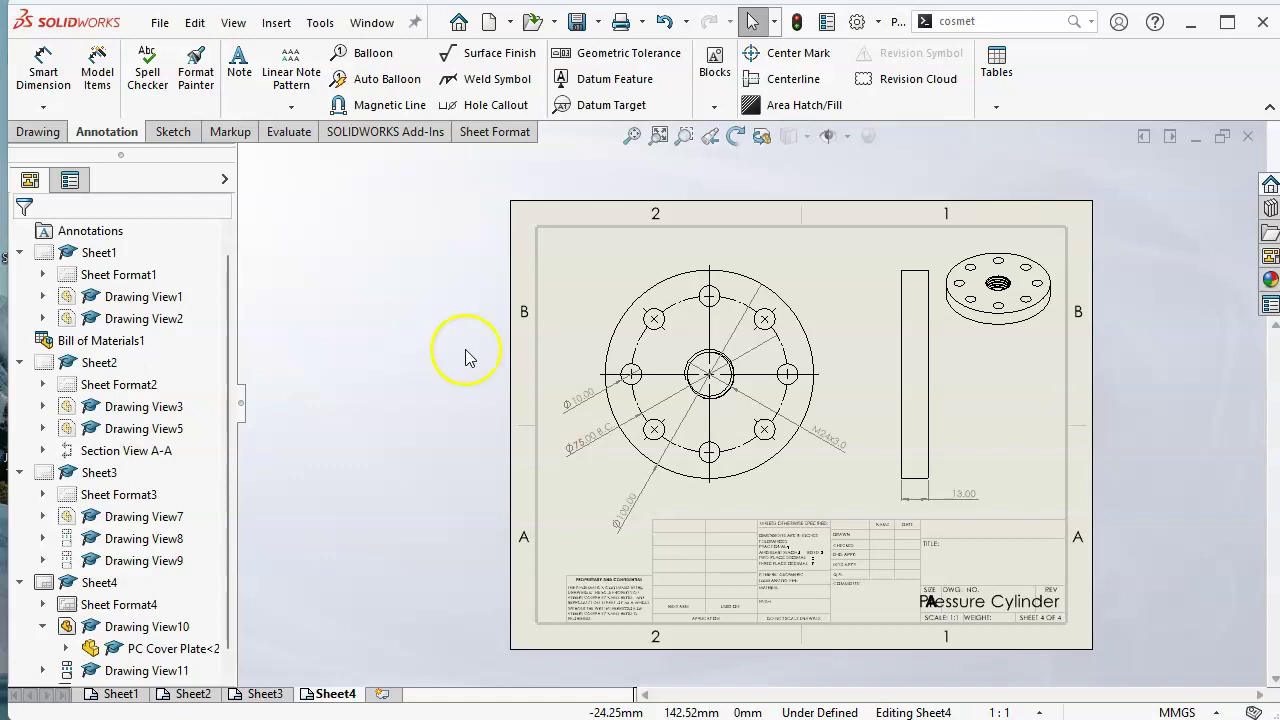
click(473, 338)
click(484, 338)
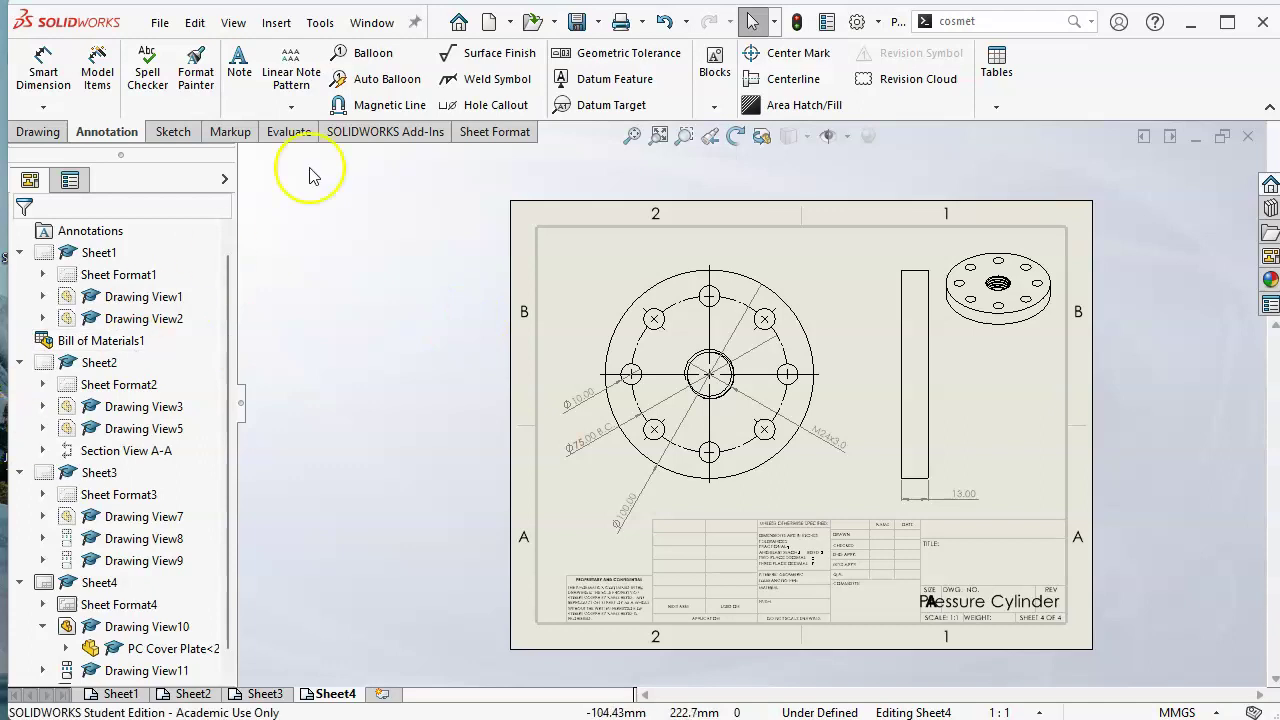
click(578, 22)
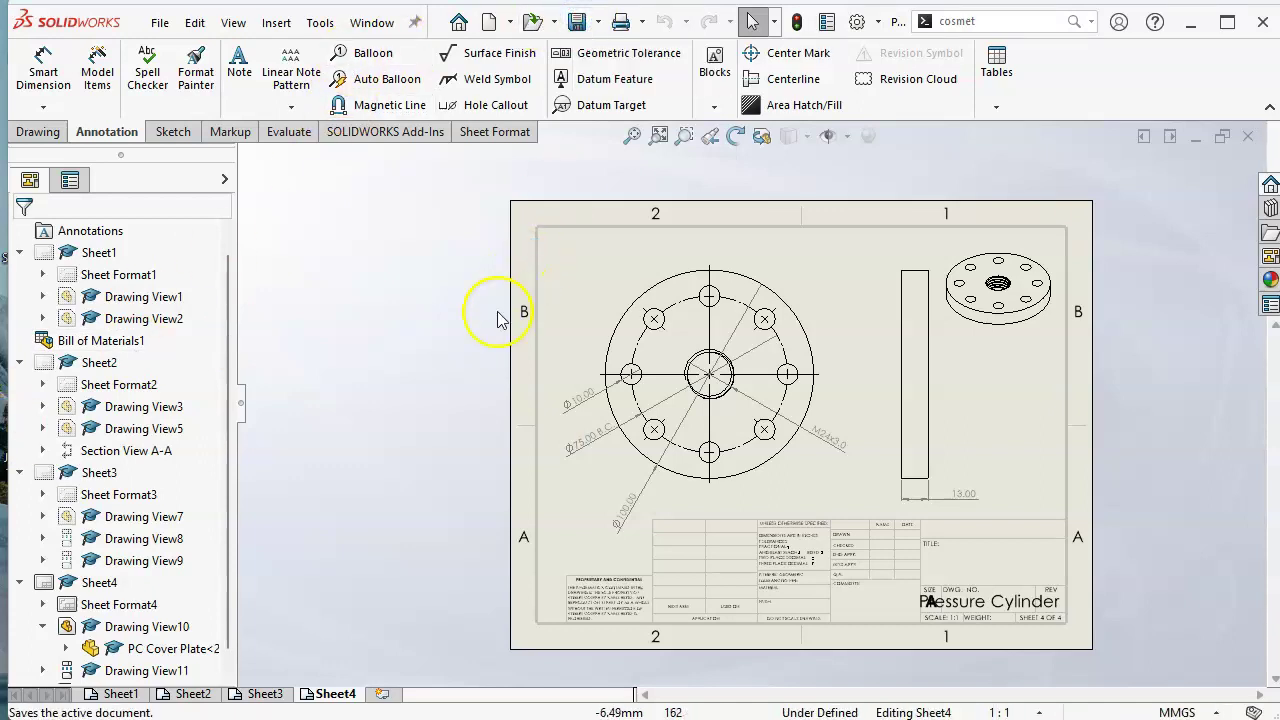